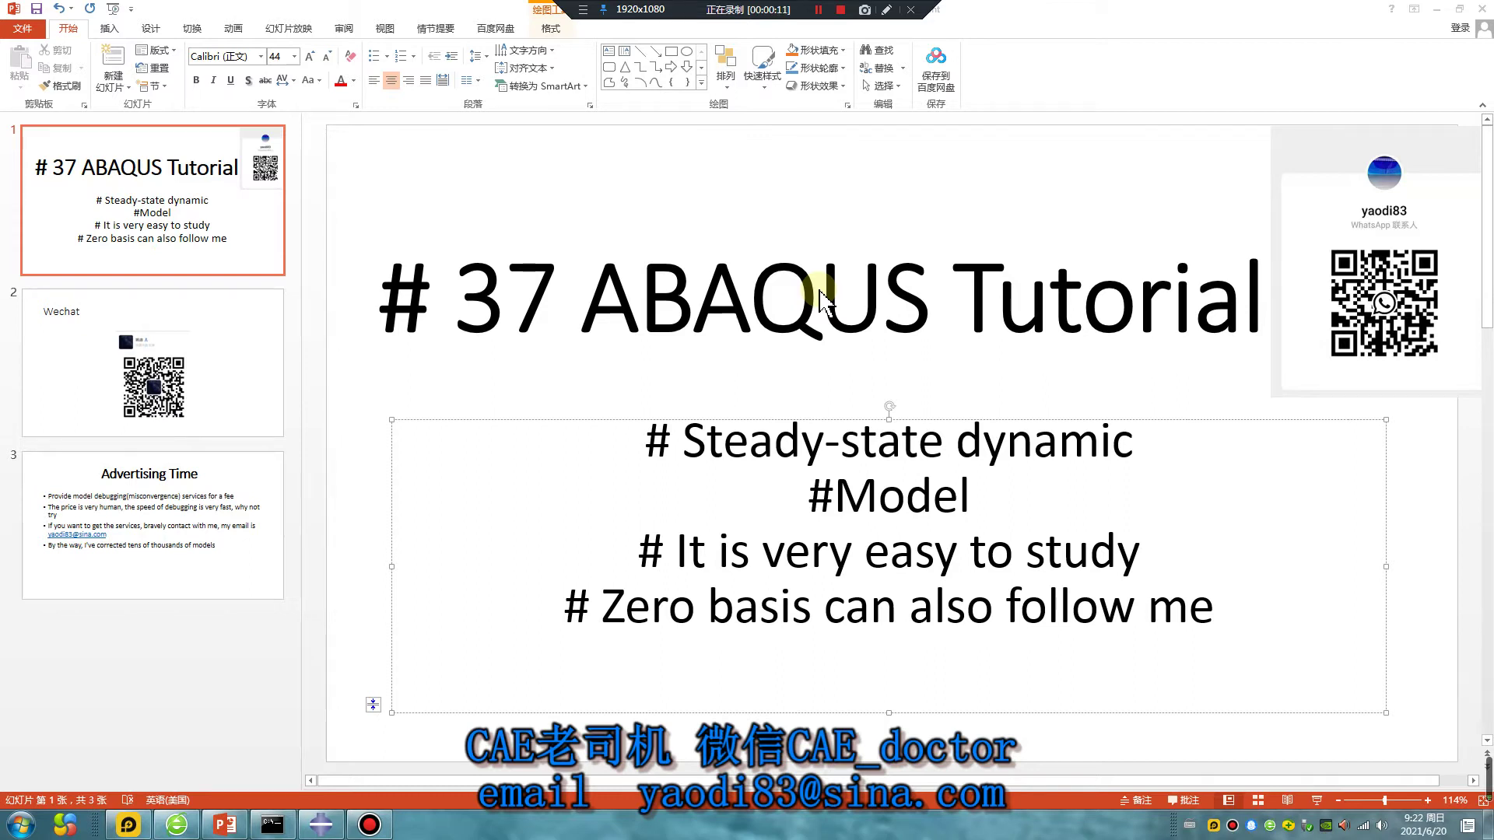
Switch to Abaqus/CAE, create a folder named 2 inside D:\work\6\0620, and set it as the work directory.
{"action": "left_click", "coordinate": [320, 825]}
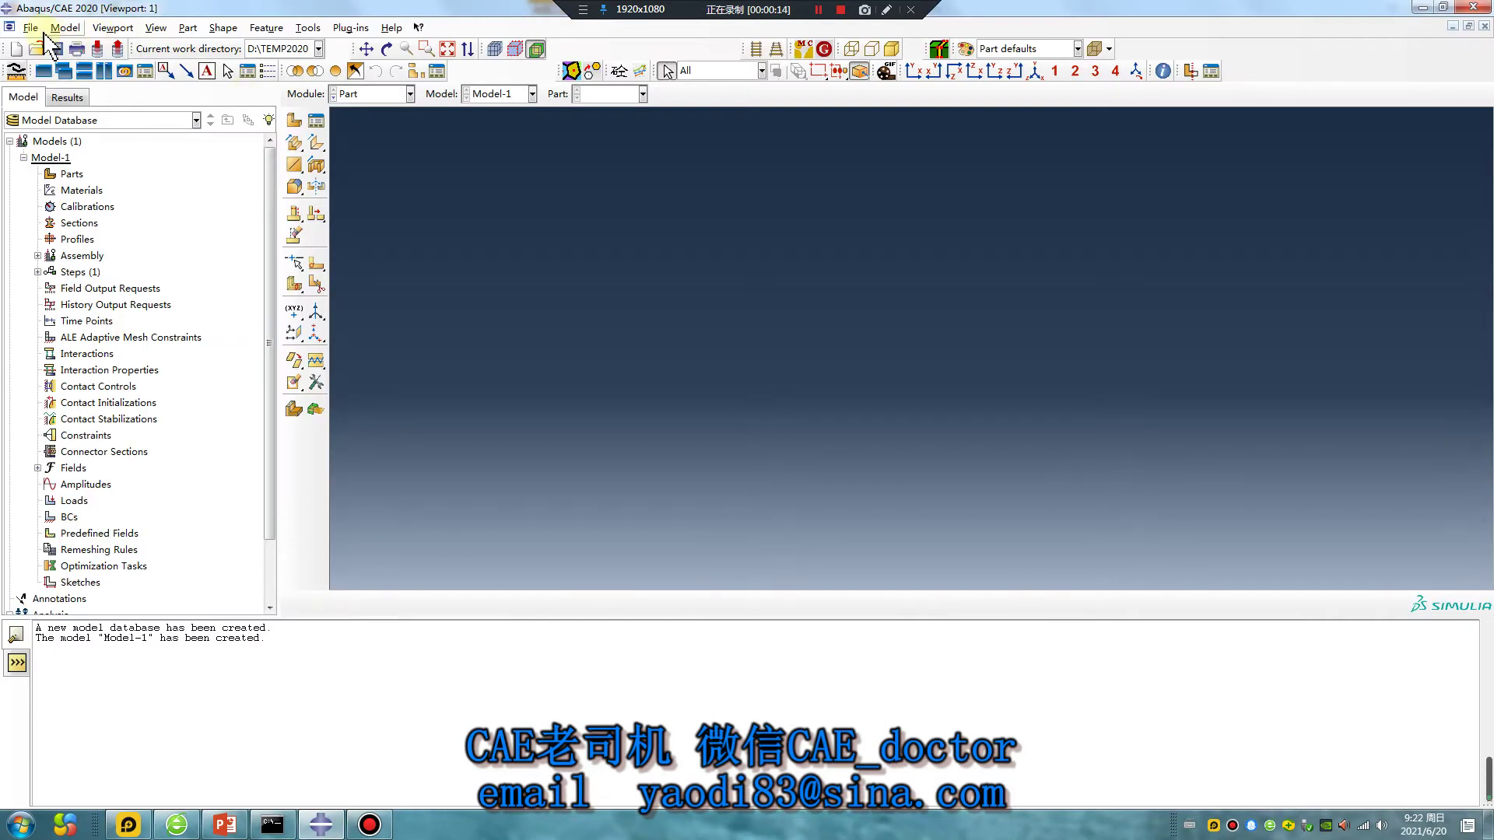
{"action": "left_click", "coordinate": [31, 28]}
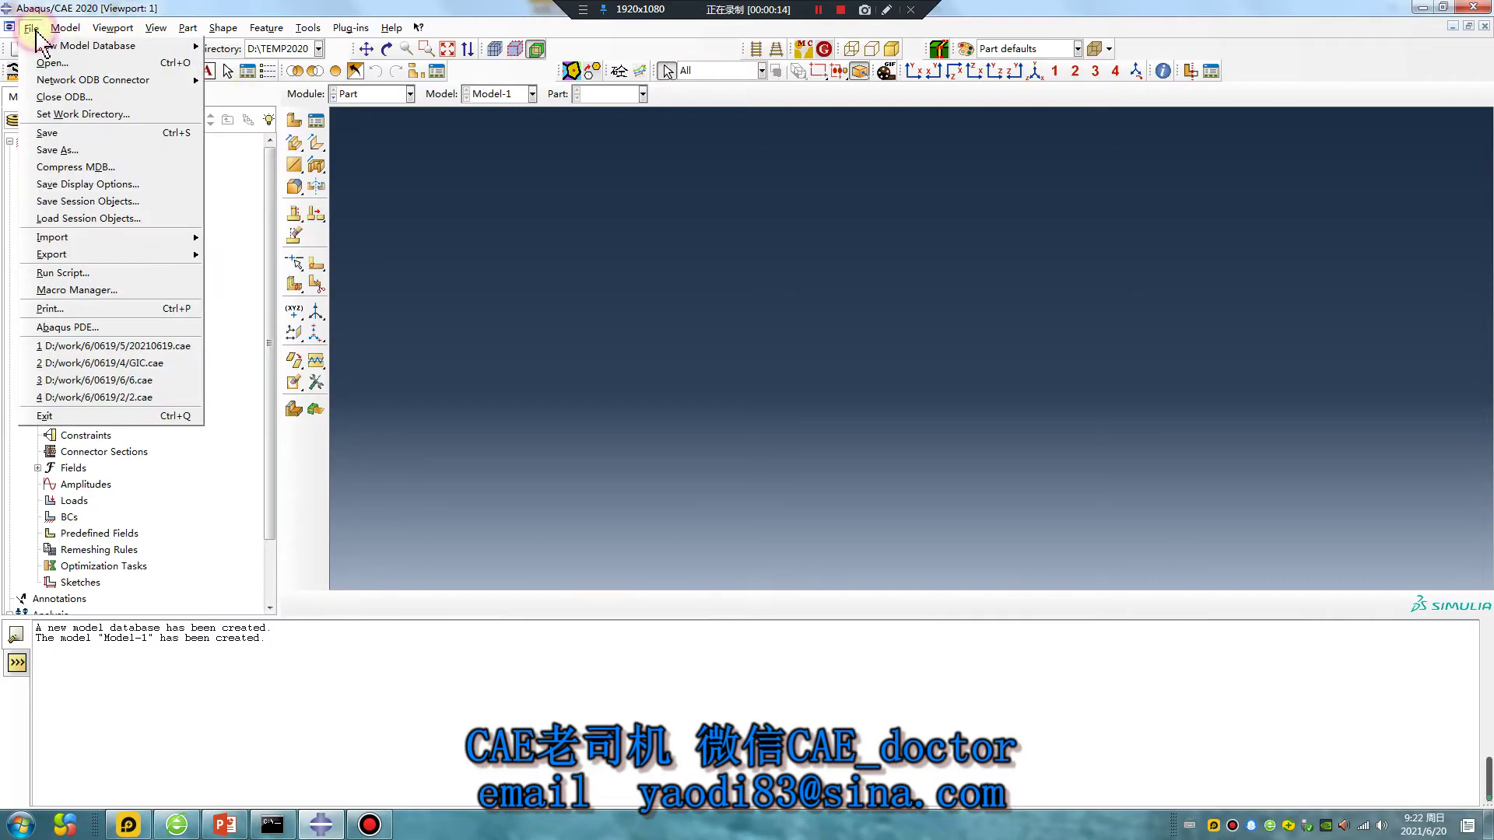
{"action": "left_click", "coordinate": [85, 115]}
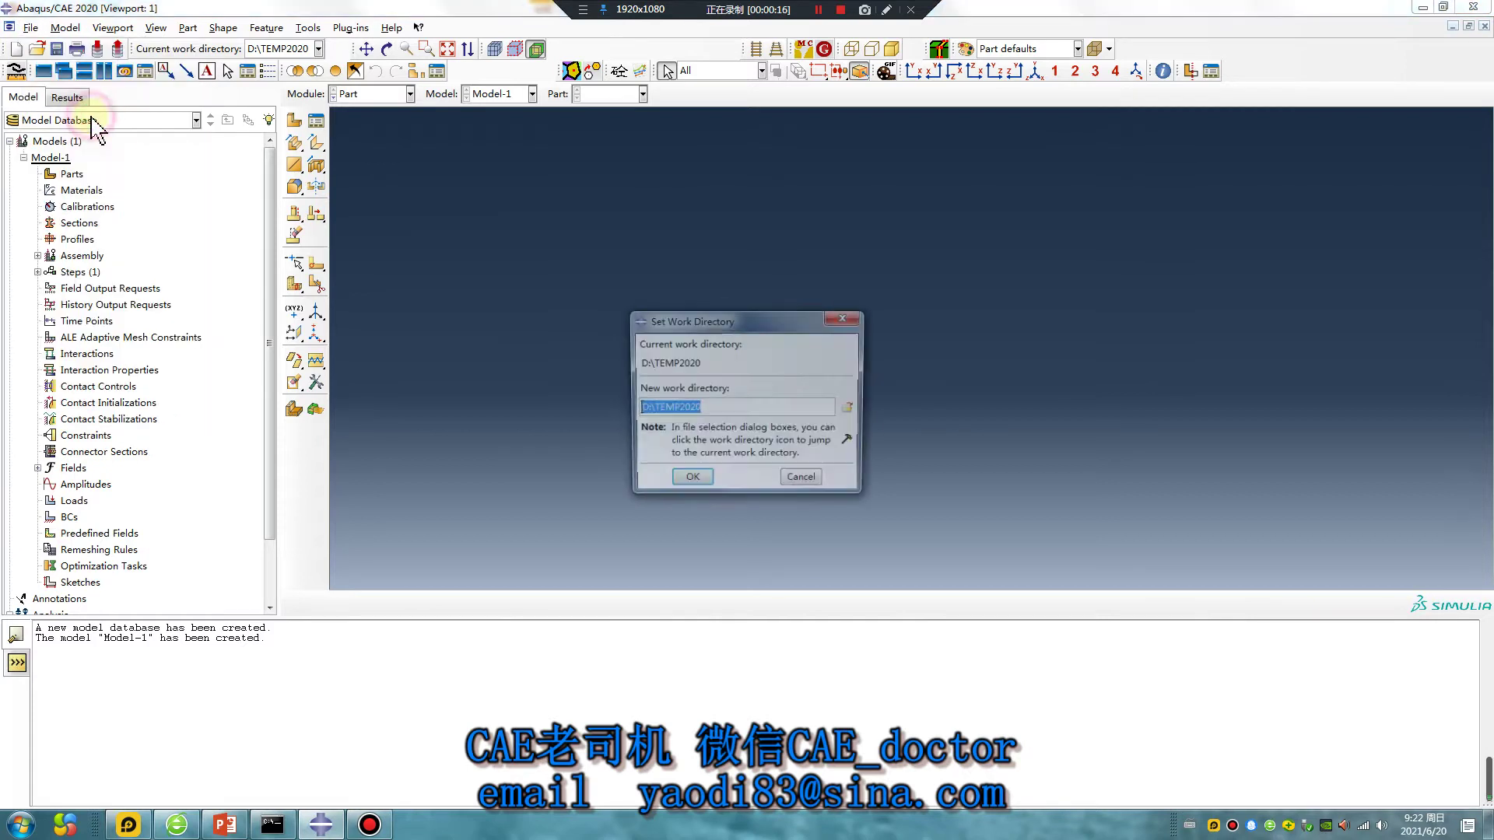
{"action": "left_click", "coordinate": [851, 407]}
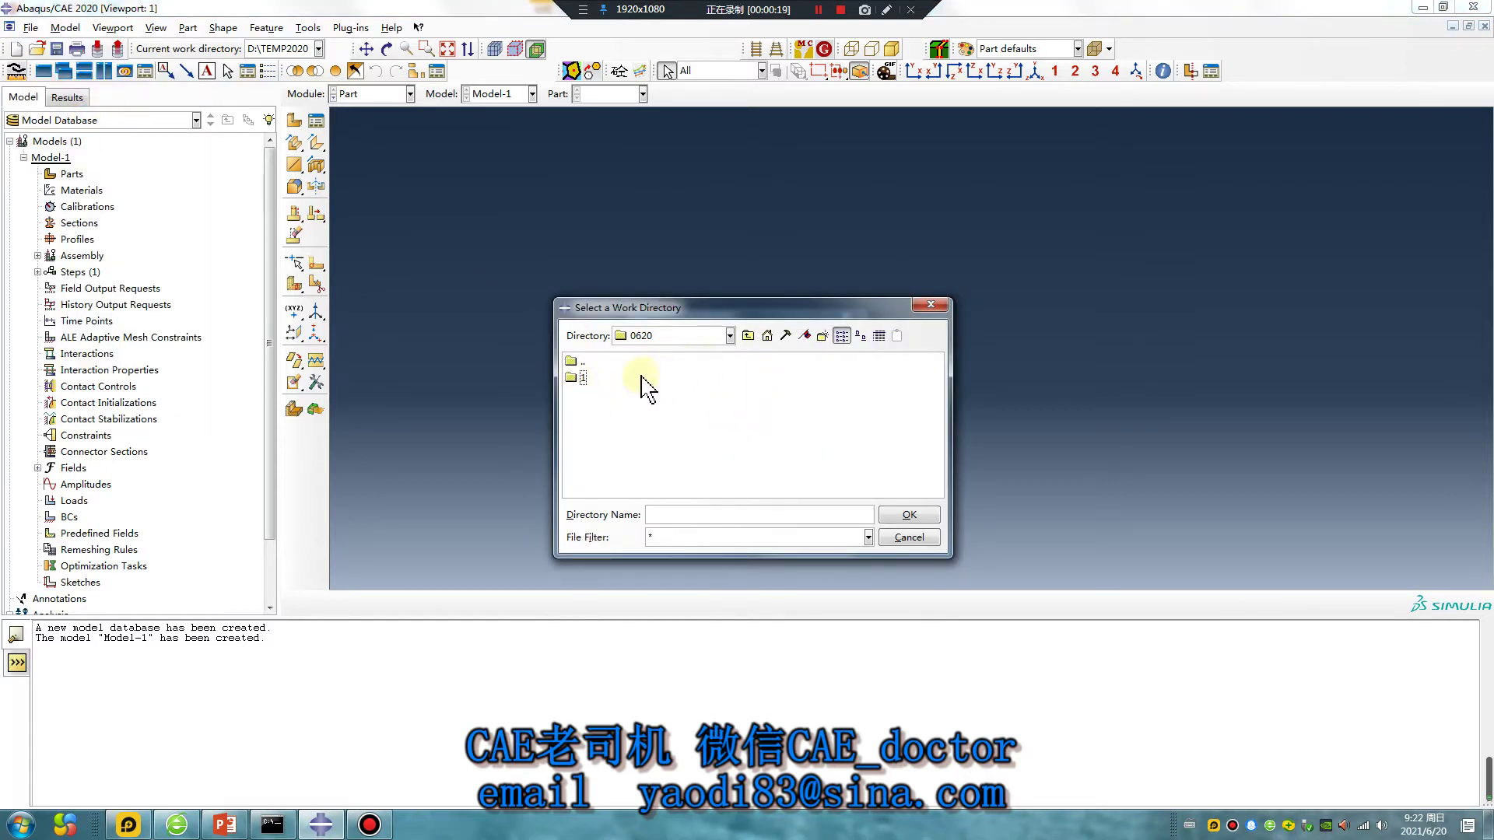
{"action": "left_click", "coordinate": [748, 336]}
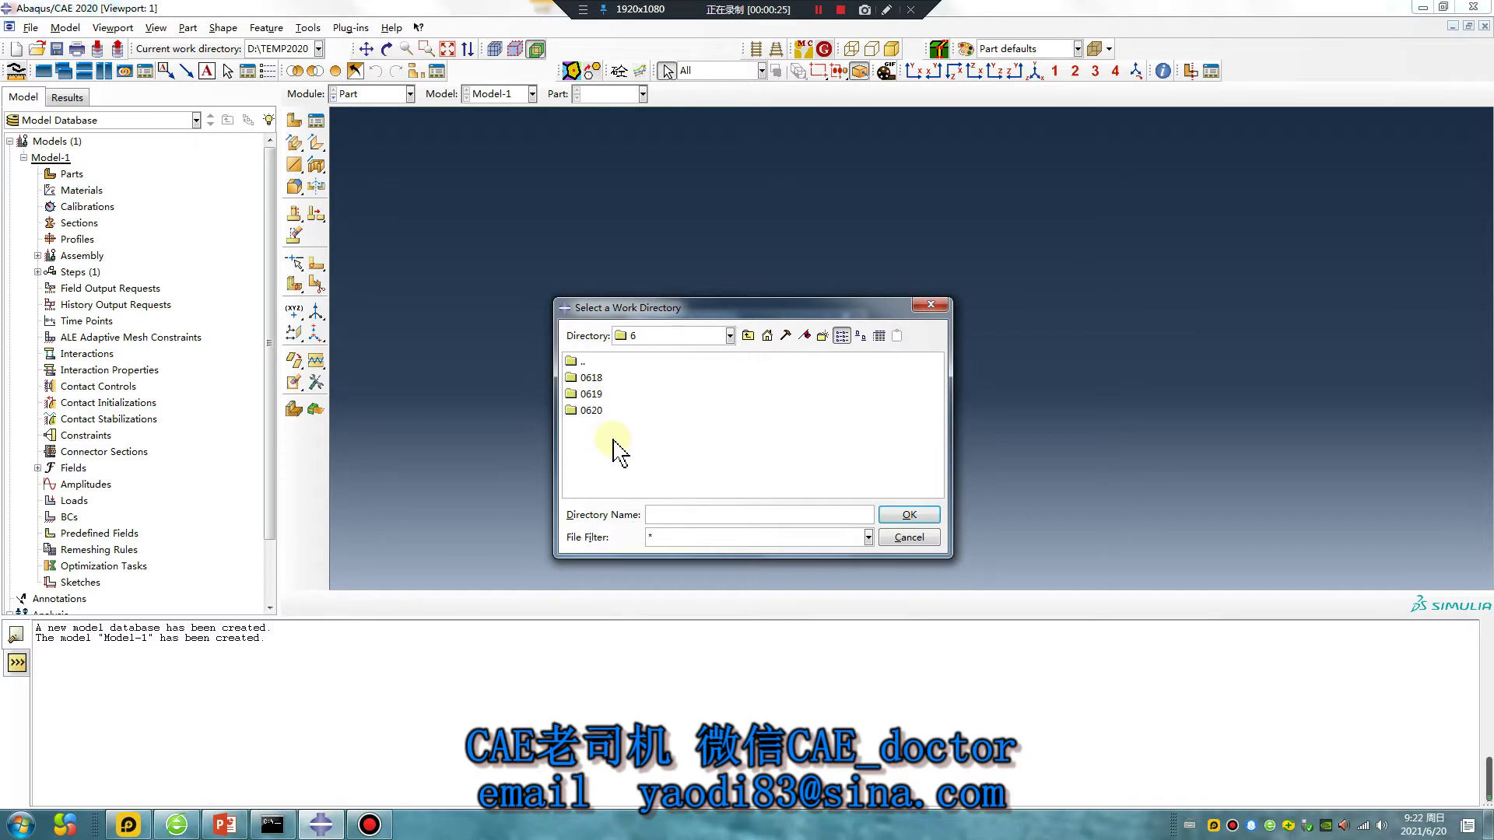
{"action": "double_click", "coordinate": [590, 410]}
{"action": "right_click", "coordinate": [586, 408]}
{"action": "left_click", "coordinate": [631, 522]}
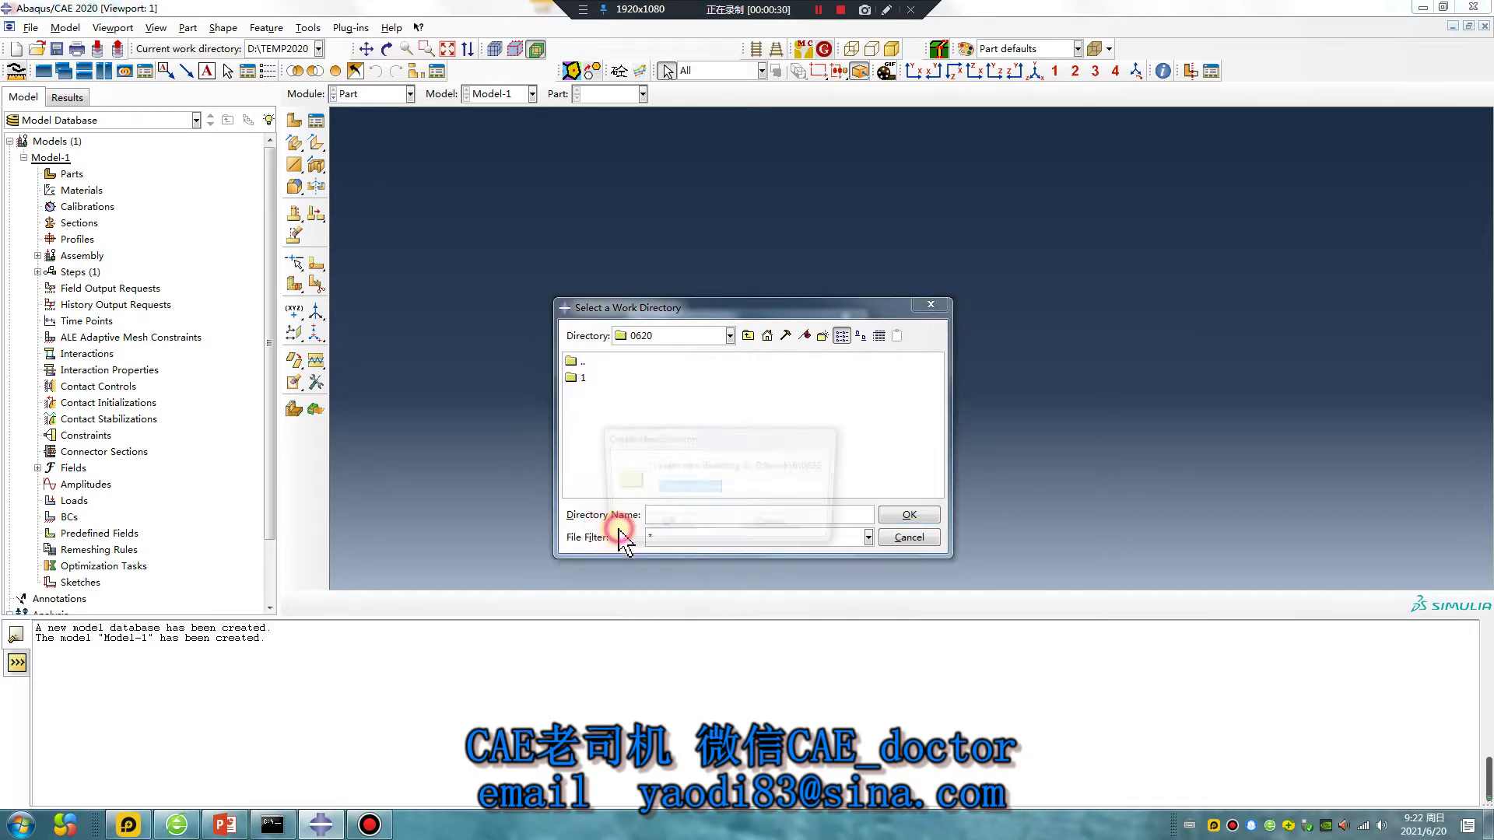
{"action": "key", "text": "BackSpace"}
{"action": "key", "text": "Return"}
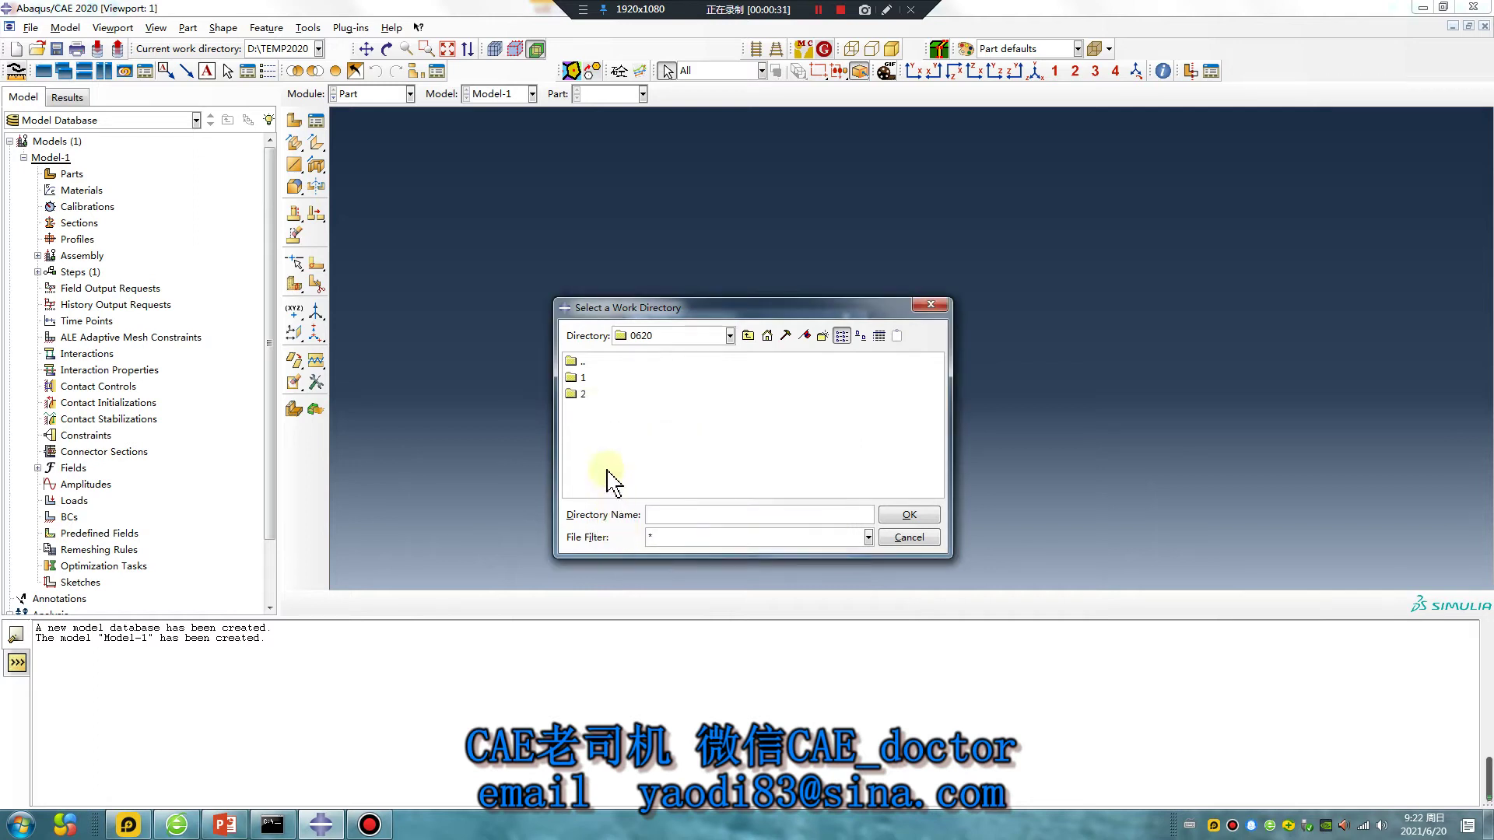
{"action": "left_click", "coordinate": [908, 514]}
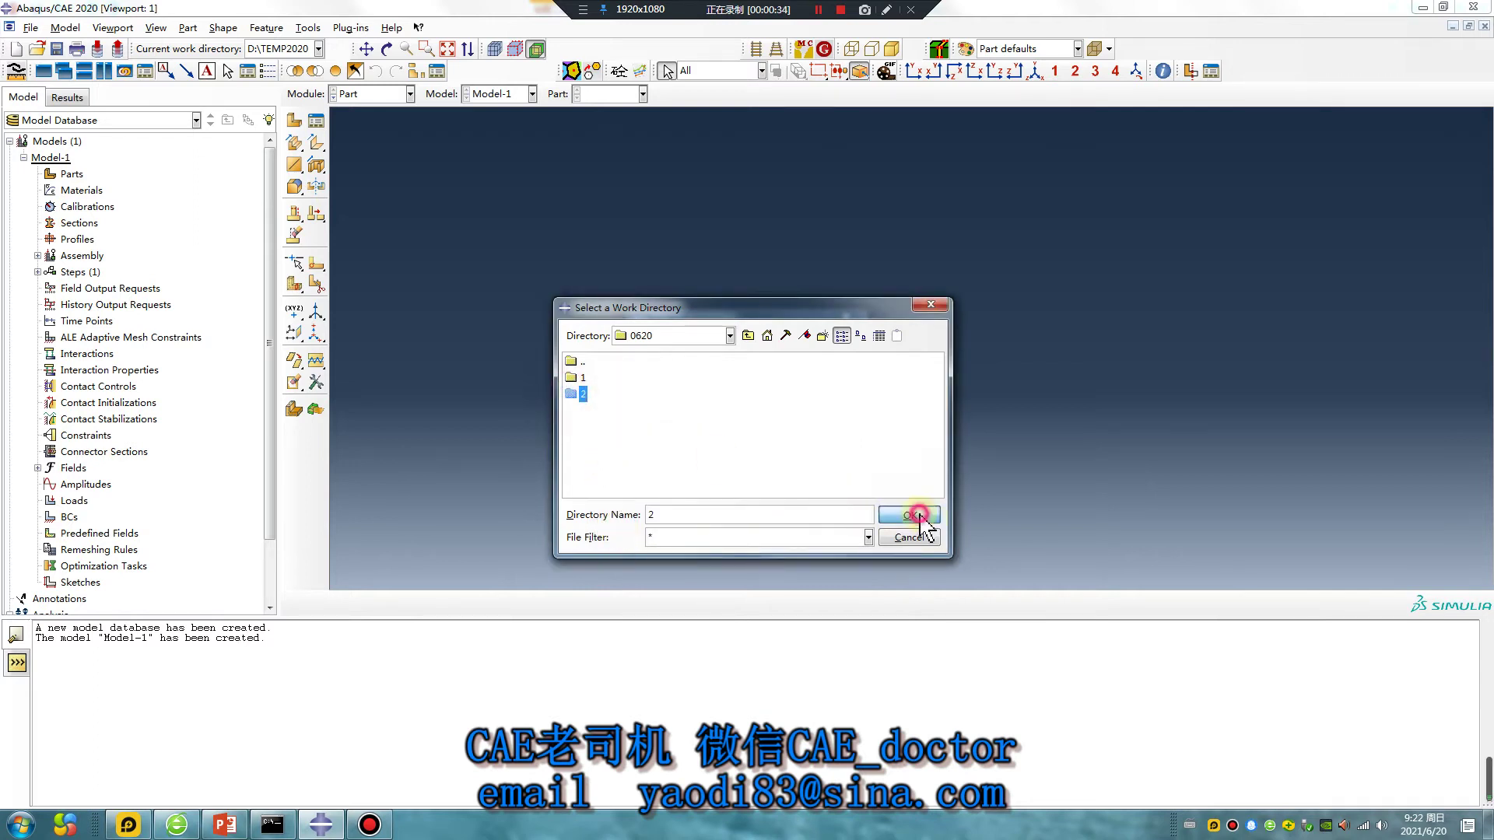
{"action": "left_click", "coordinate": [690, 481]}
Create a 3D deformable solid part by extruding a 10 by 10 square sketched from the origin into a long beam.
{"action": "left_click", "coordinate": [294, 120]}
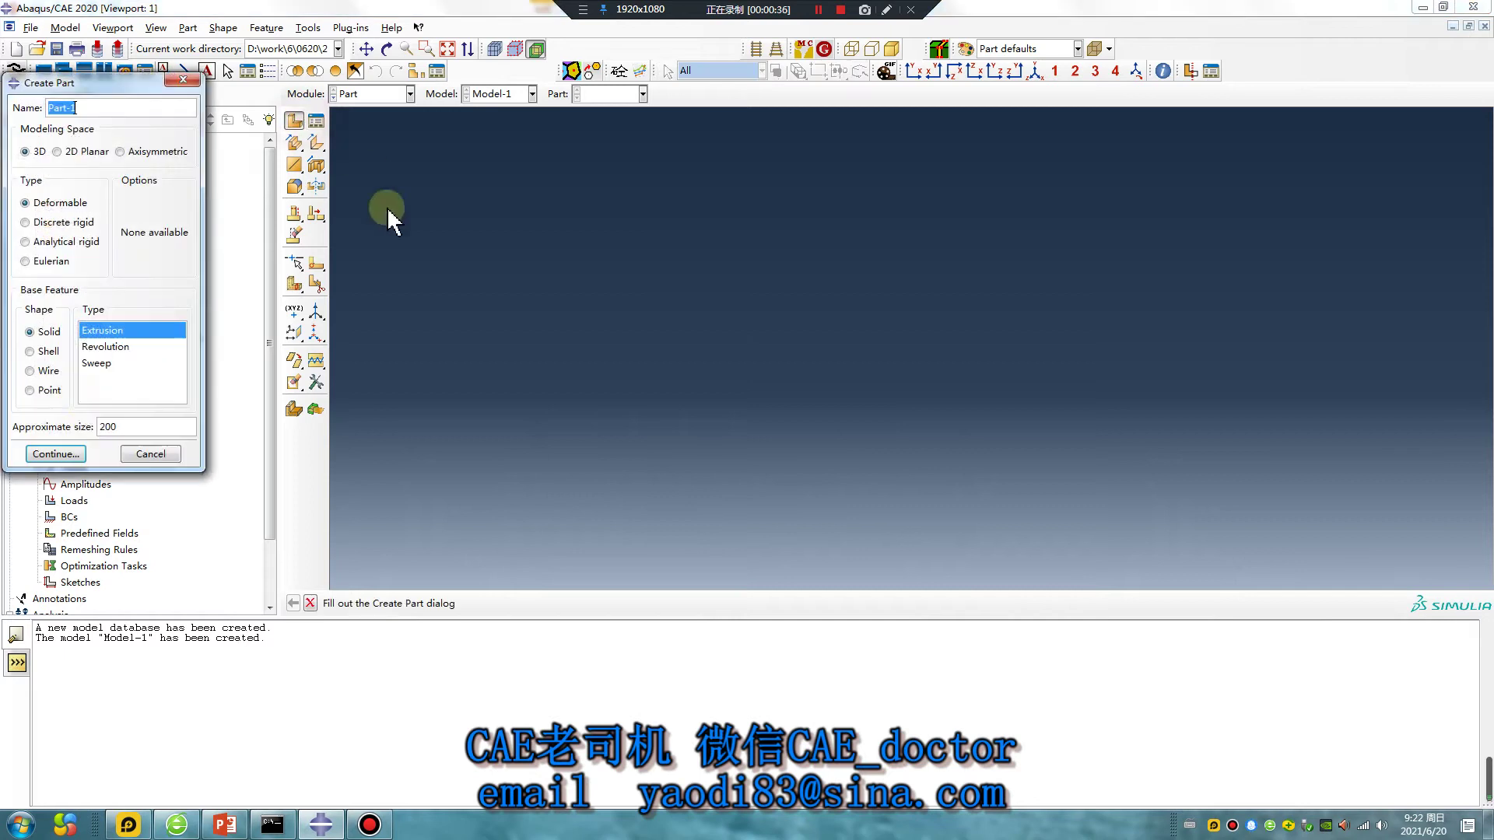
{"action": "left_click", "coordinate": [62, 455]}
{"action": "left_click", "coordinate": [316, 143]}
{"action": "left_click", "coordinate": [912, 347]}
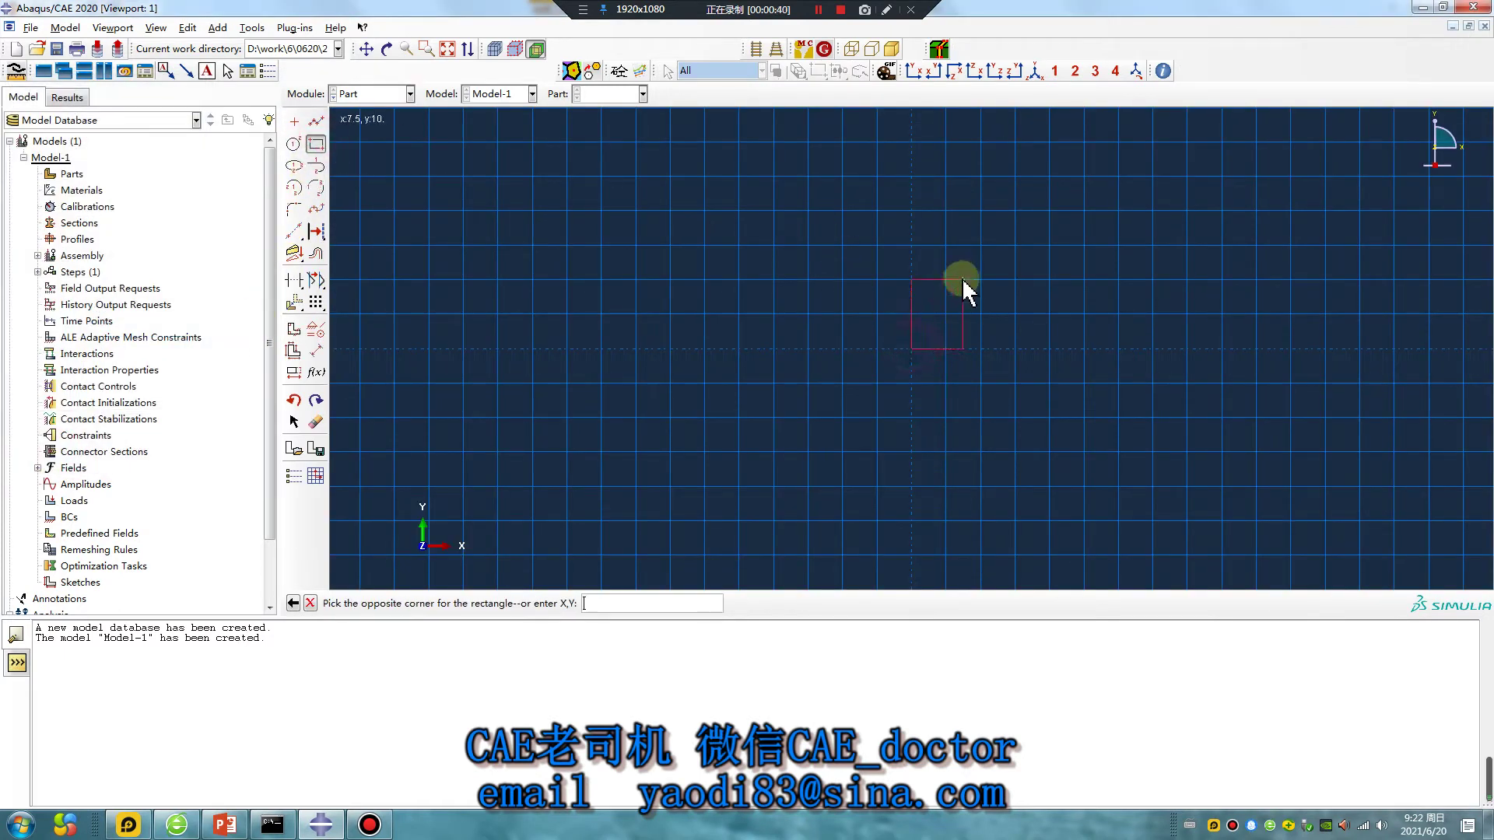
{"action": "left_click", "coordinate": [978, 282]}
{"action": "middle_click", "coordinate": [805, 438]}
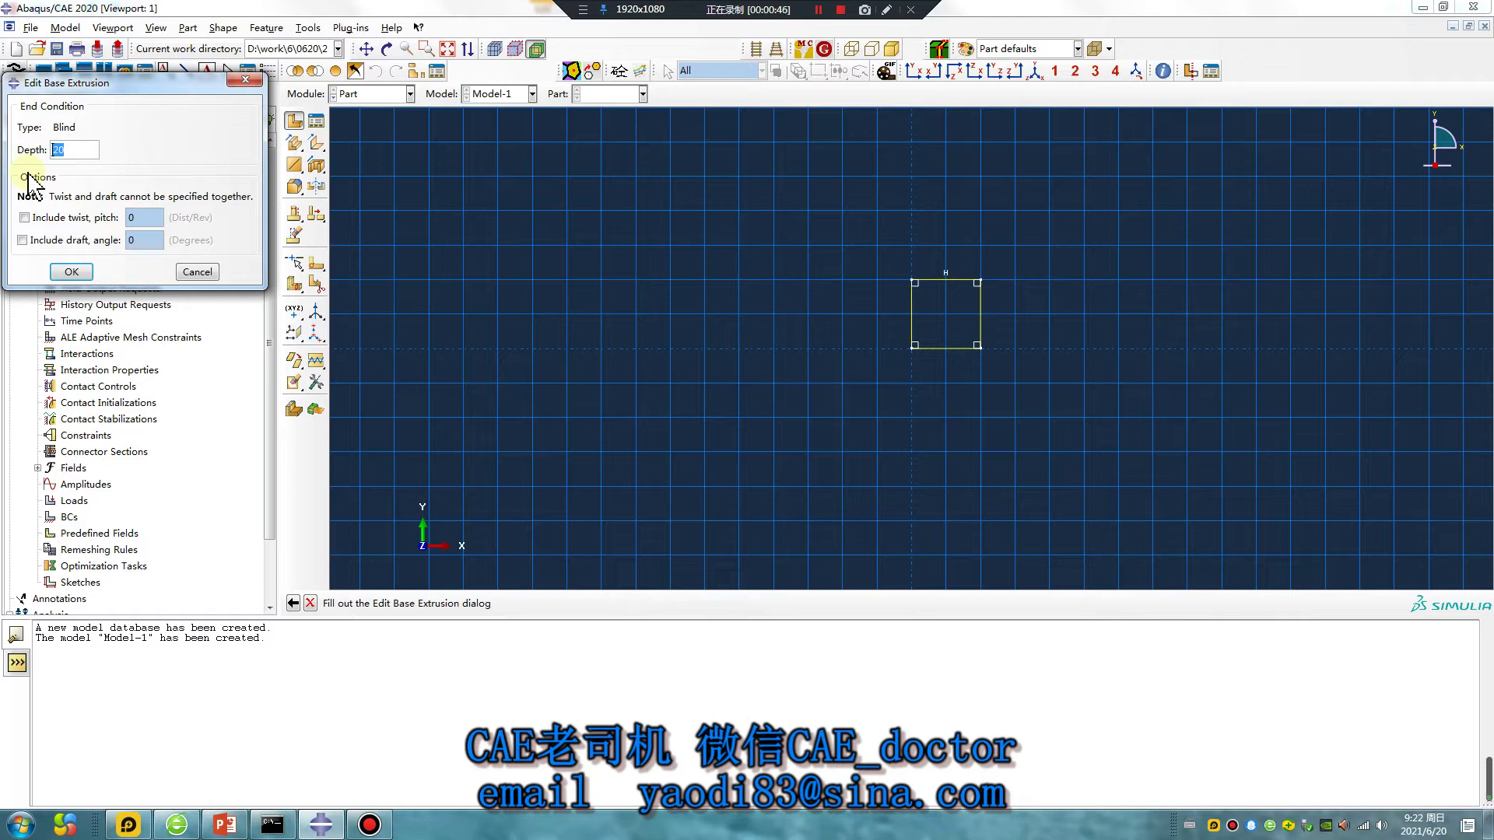
{"action": "key", "text": "Return"}
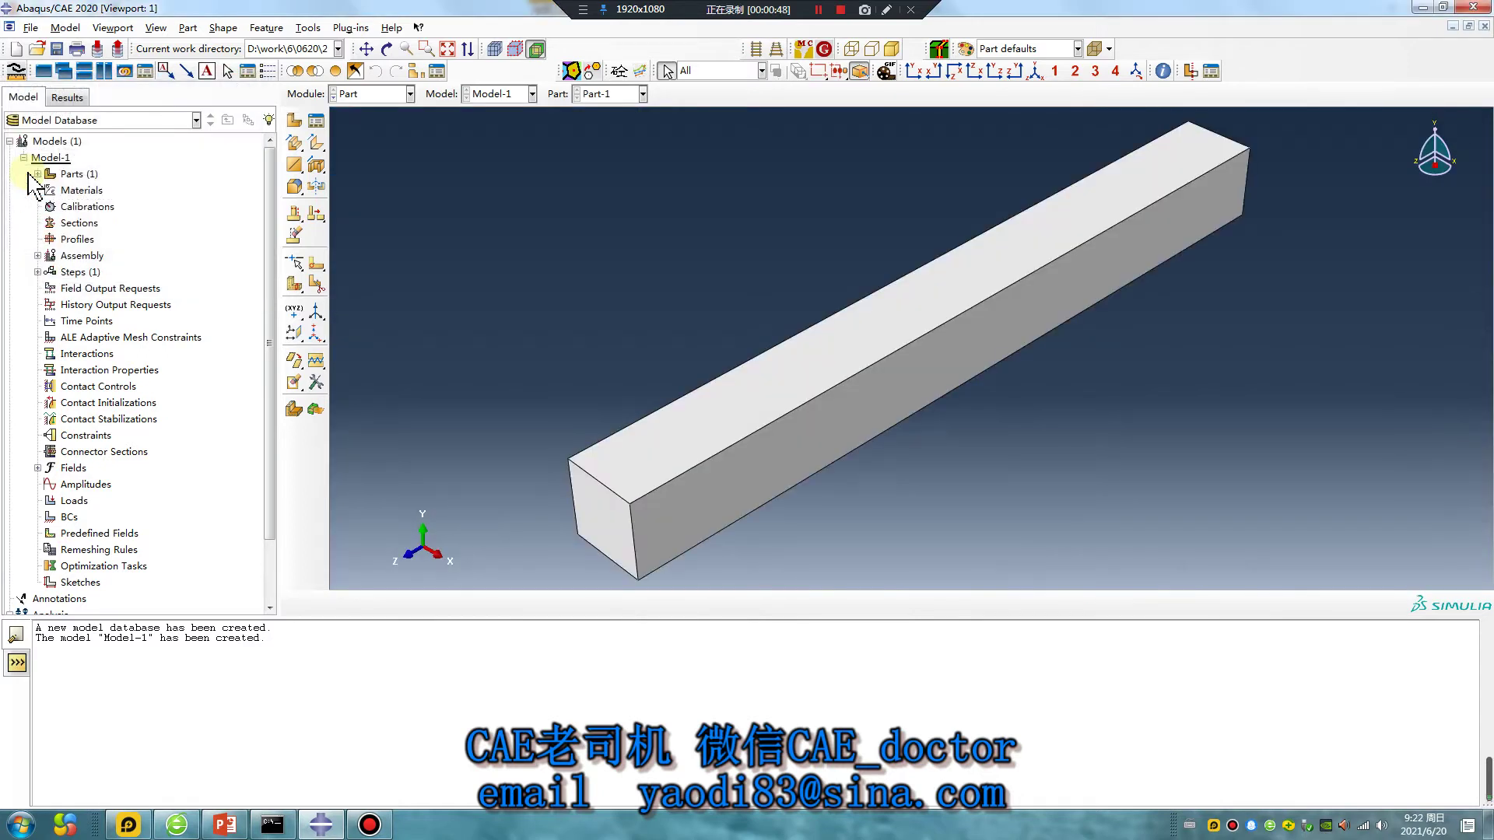
Create Material-1 with isotropic elasticity, using Young's modulus 2e5 and Poisson's ratio 0.3.
{"action": "left_click", "coordinate": [371, 93]}
{"action": "left_click", "coordinate": [368, 127]}
{"action": "left_click", "coordinate": [299, 123]}
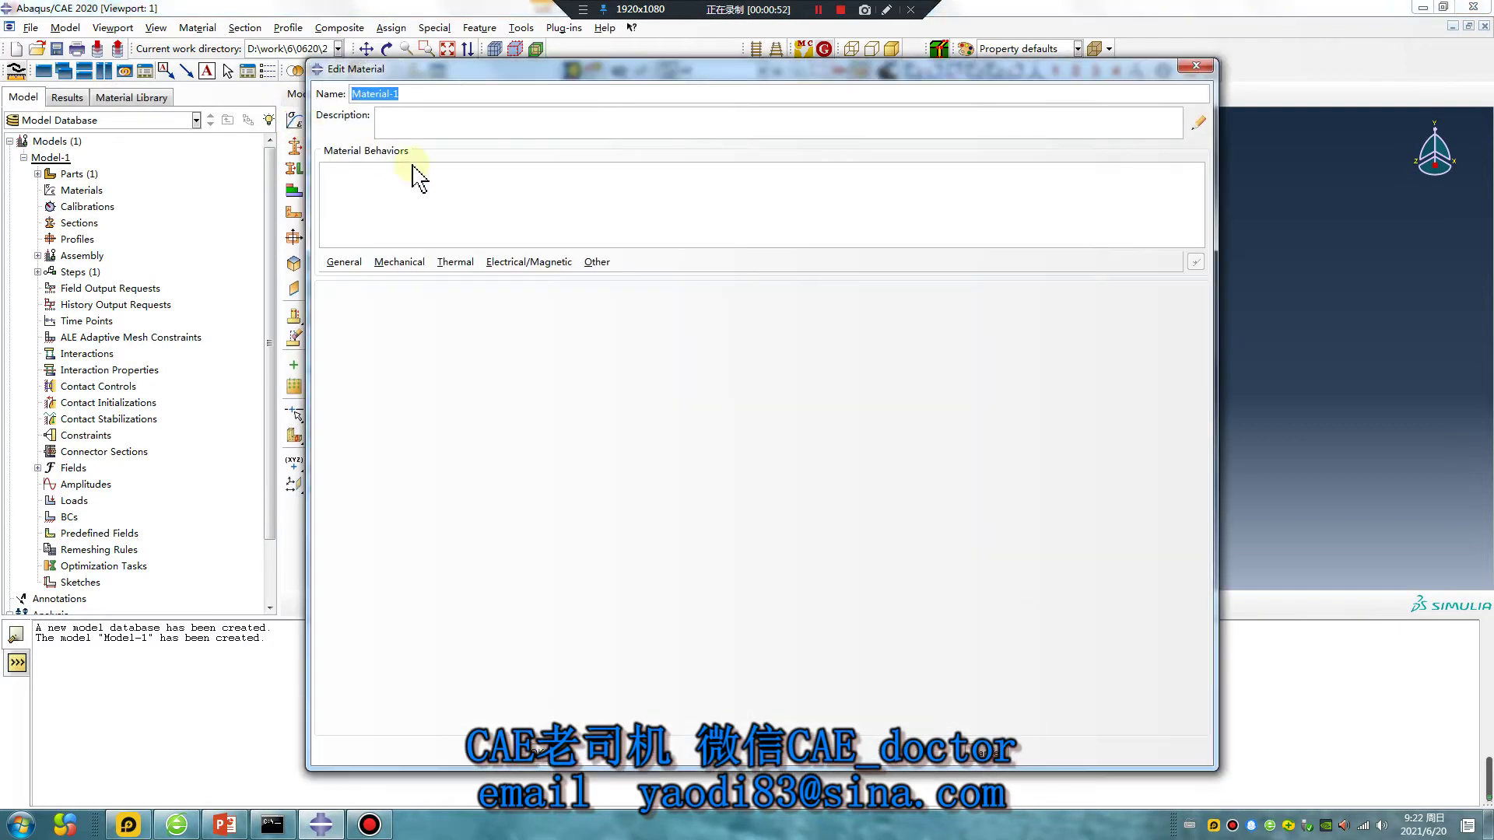
{"action": "left_click", "coordinate": [400, 262]}
{"action": "left_click", "coordinate": [622, 281]}
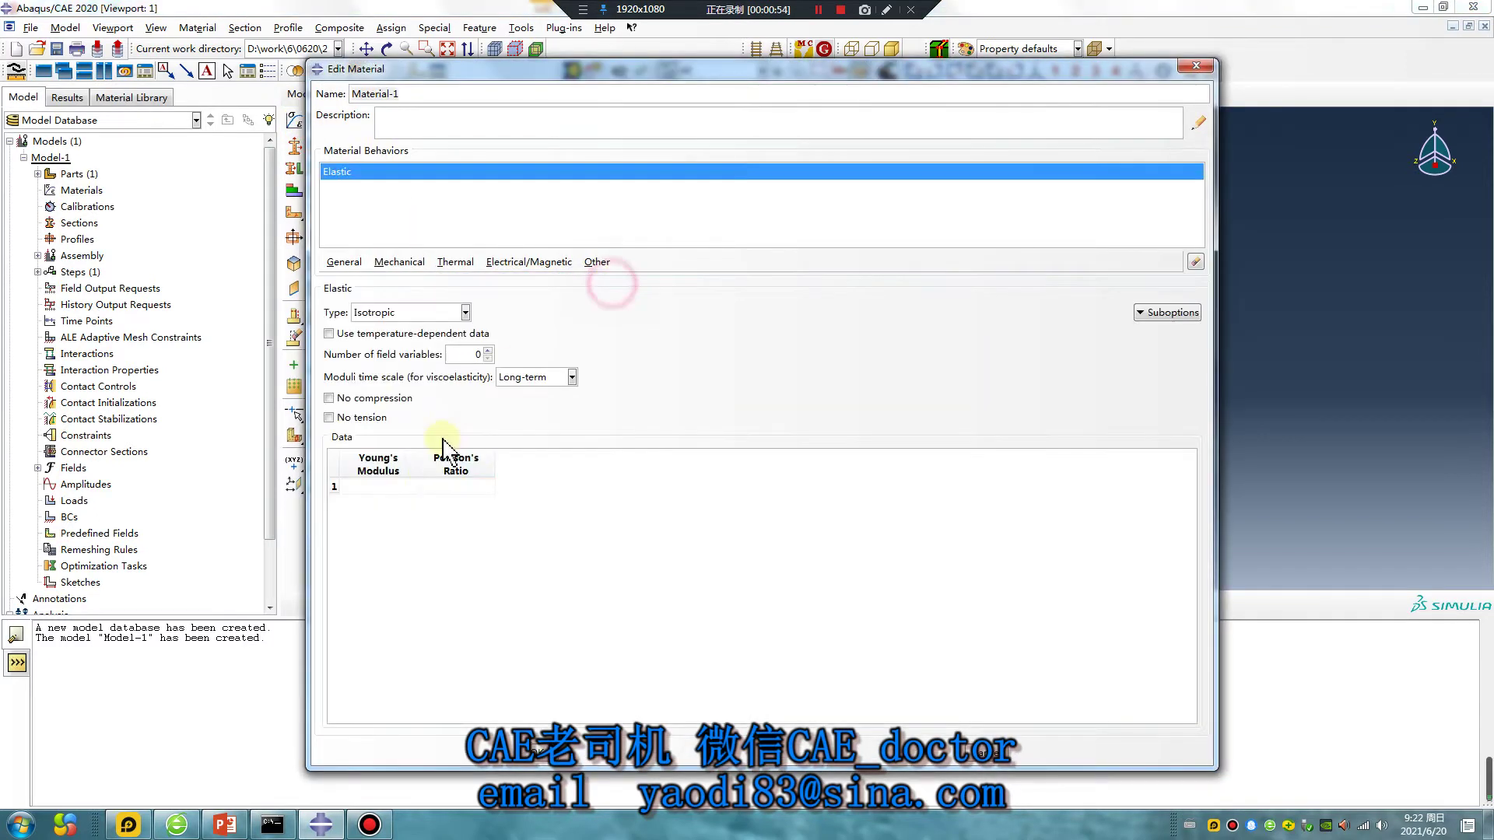
{"action": "left_click", "coordinate": [398, 486]}
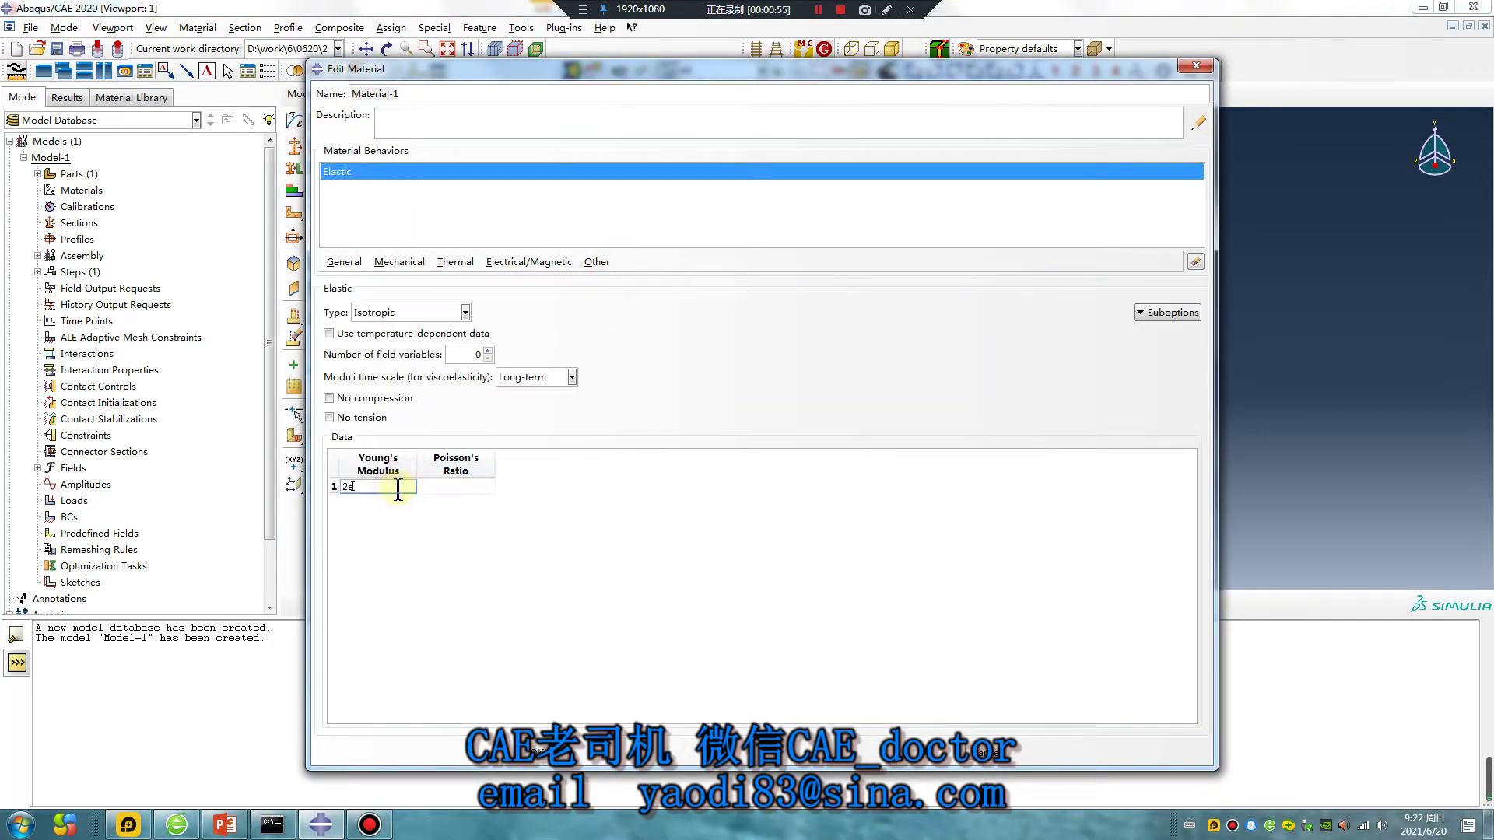
{"action": "left_click", "coordinate": [467, 486]}
{"action": "type", "text": "0"}
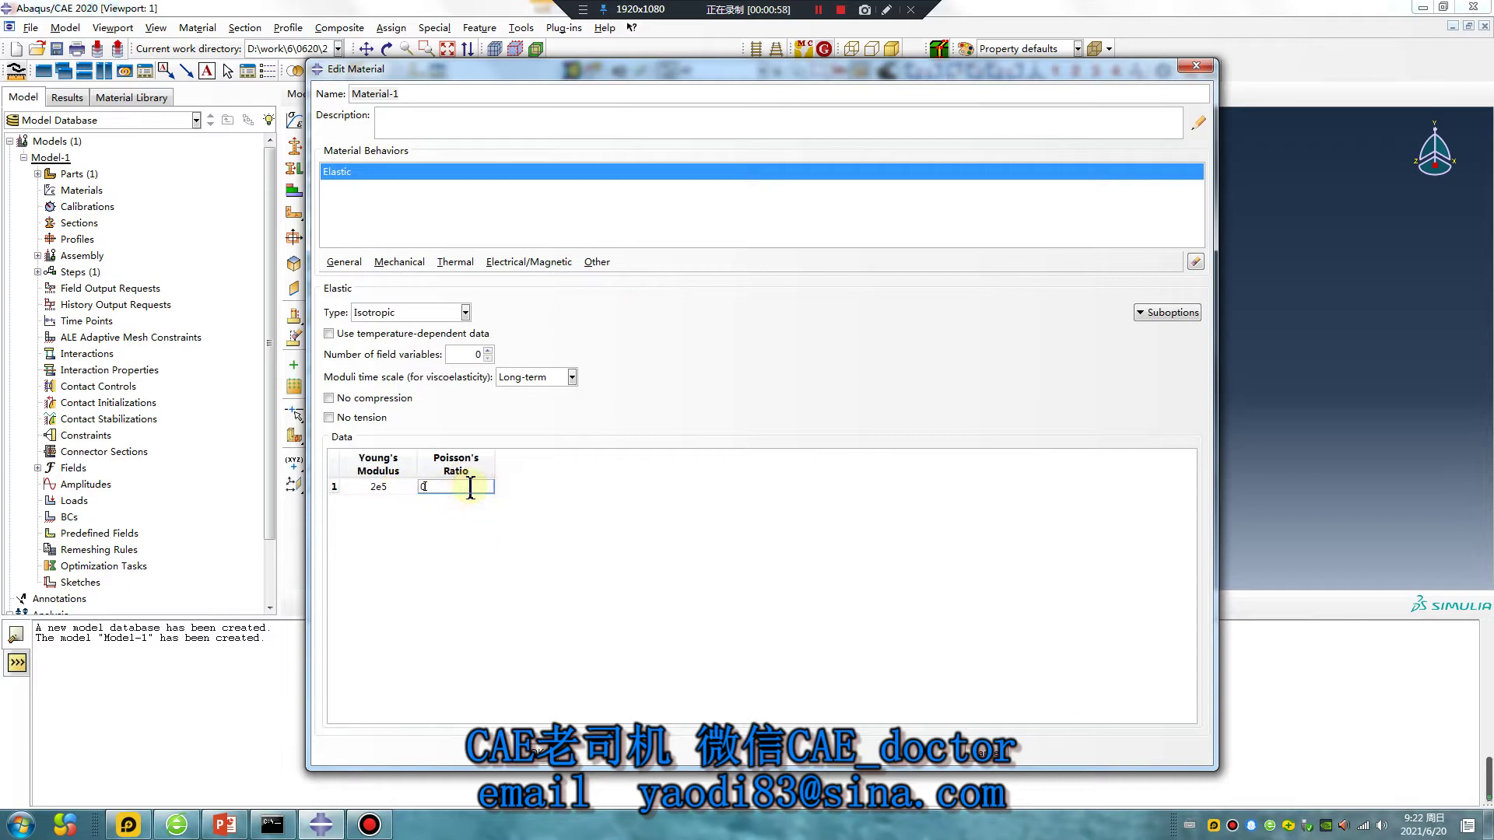
Add a uniform mass density of 7.89e-9 to Material-1 and save the material.
{"action": "left_click", "coordinate": [344, 263]}
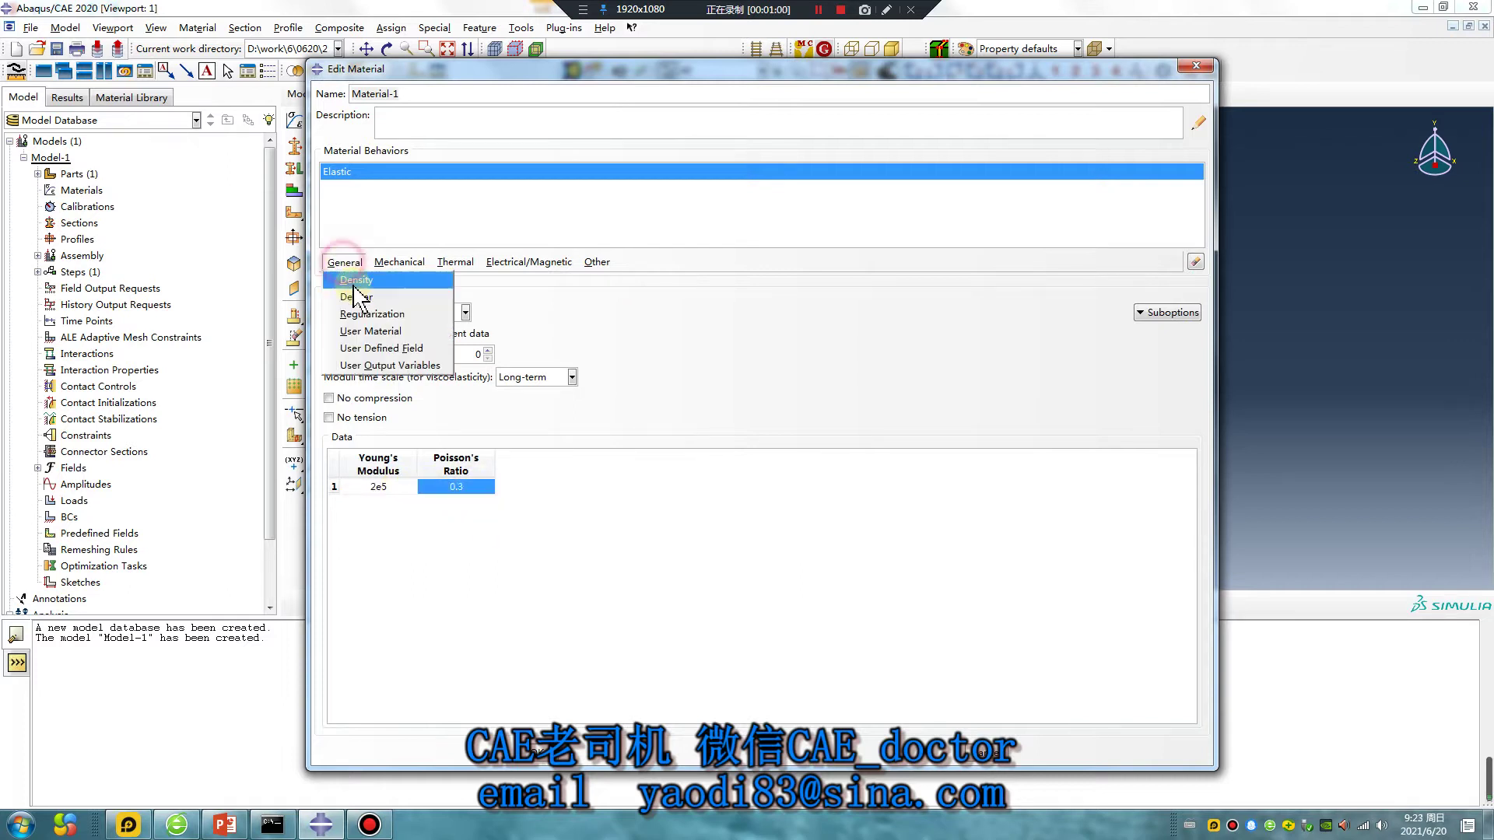
{"action": "left_click", "coordinate": [342, 281]}
{"action": "left_click", "coordinate": [373, 425]}
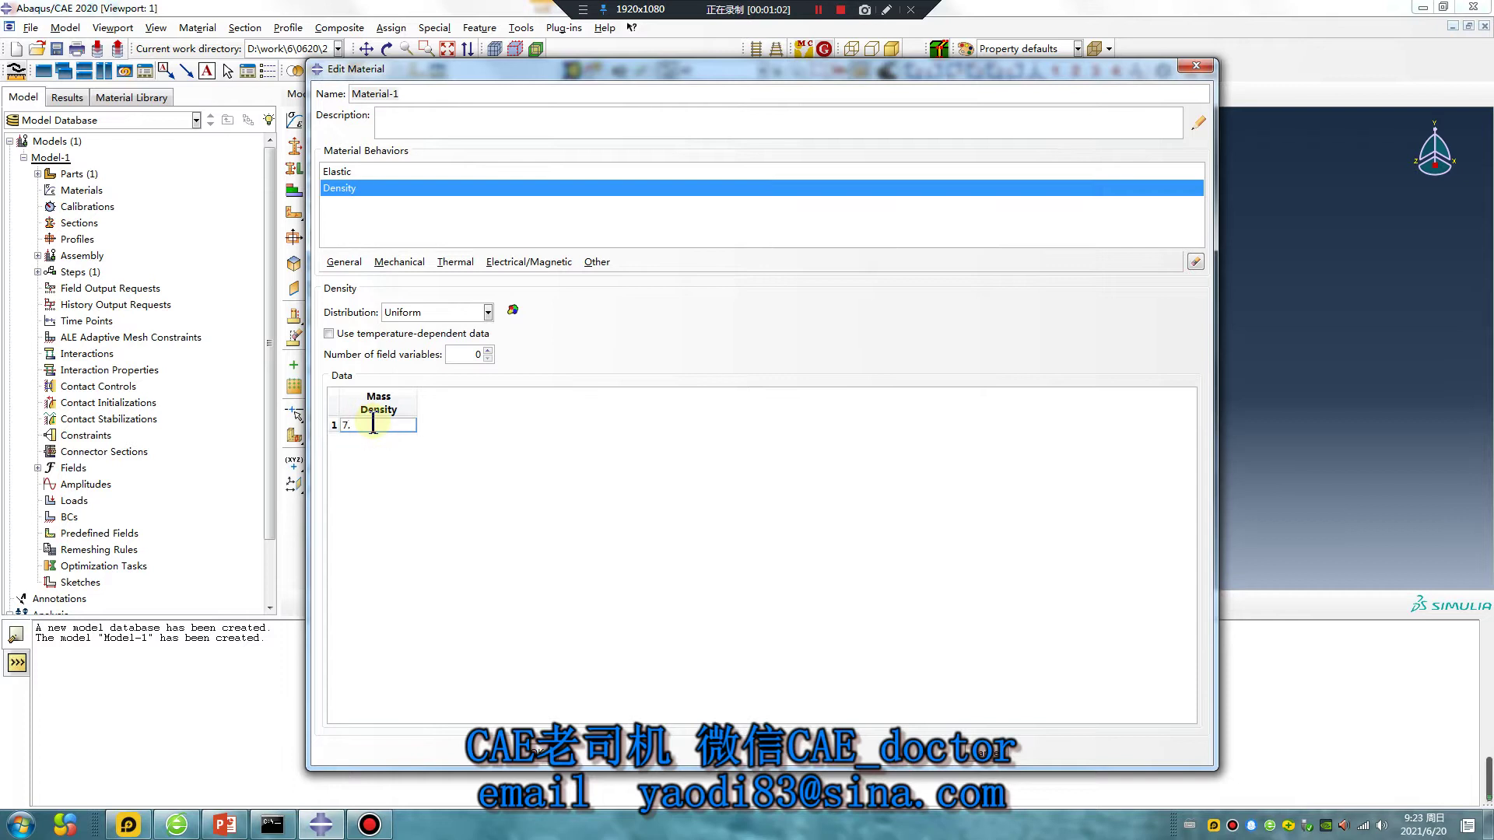
{"action": "type", "text": "7.89e-9"}
{"action": "left_click", "coordinate": [548, 761]}
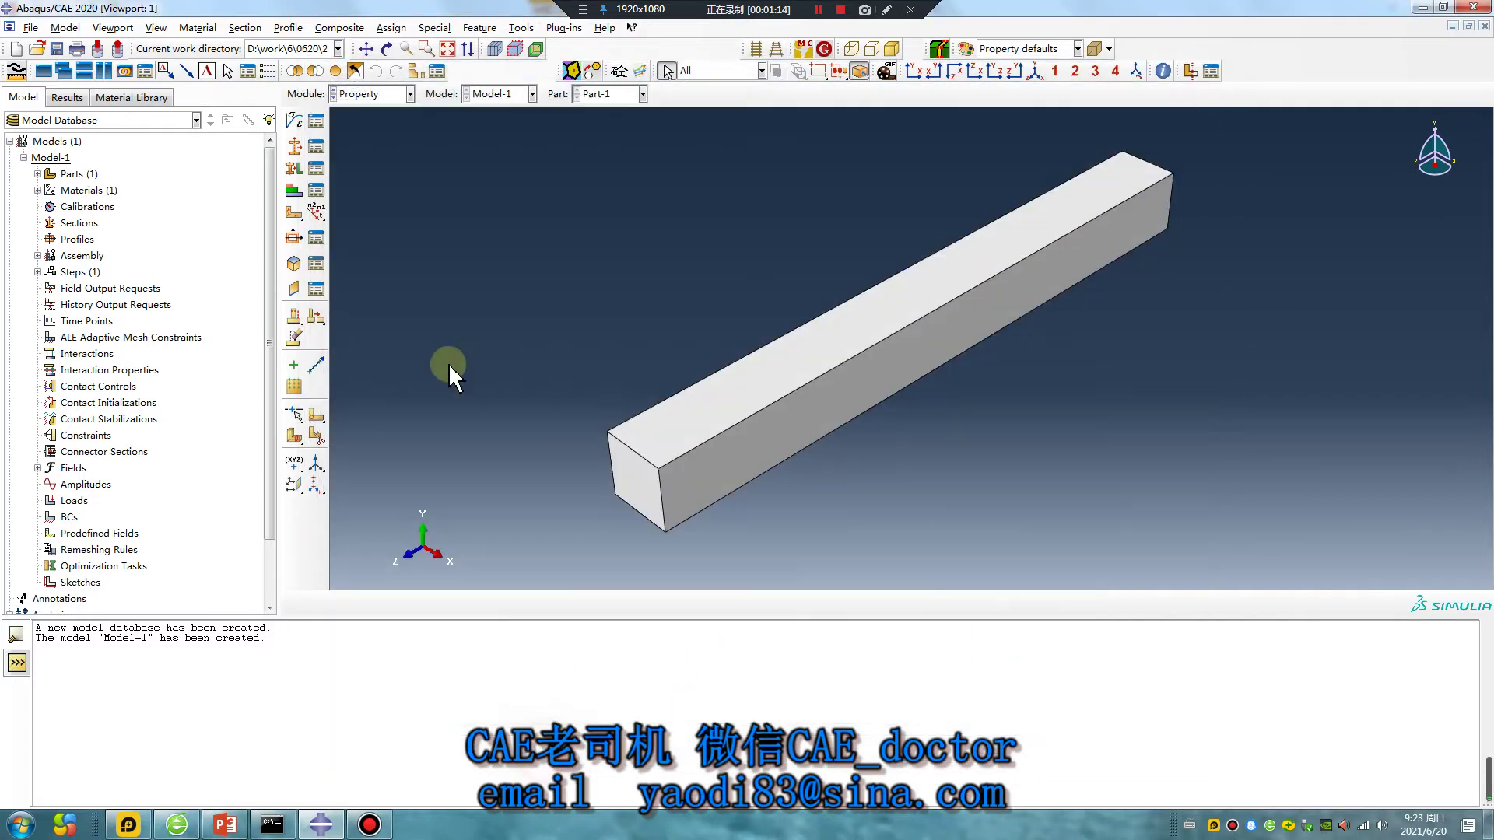
Create a homogeneous solid section using Material-1 and assign it to the whole beam.
{"action": "left_click", "coordinate": [294, 148]}
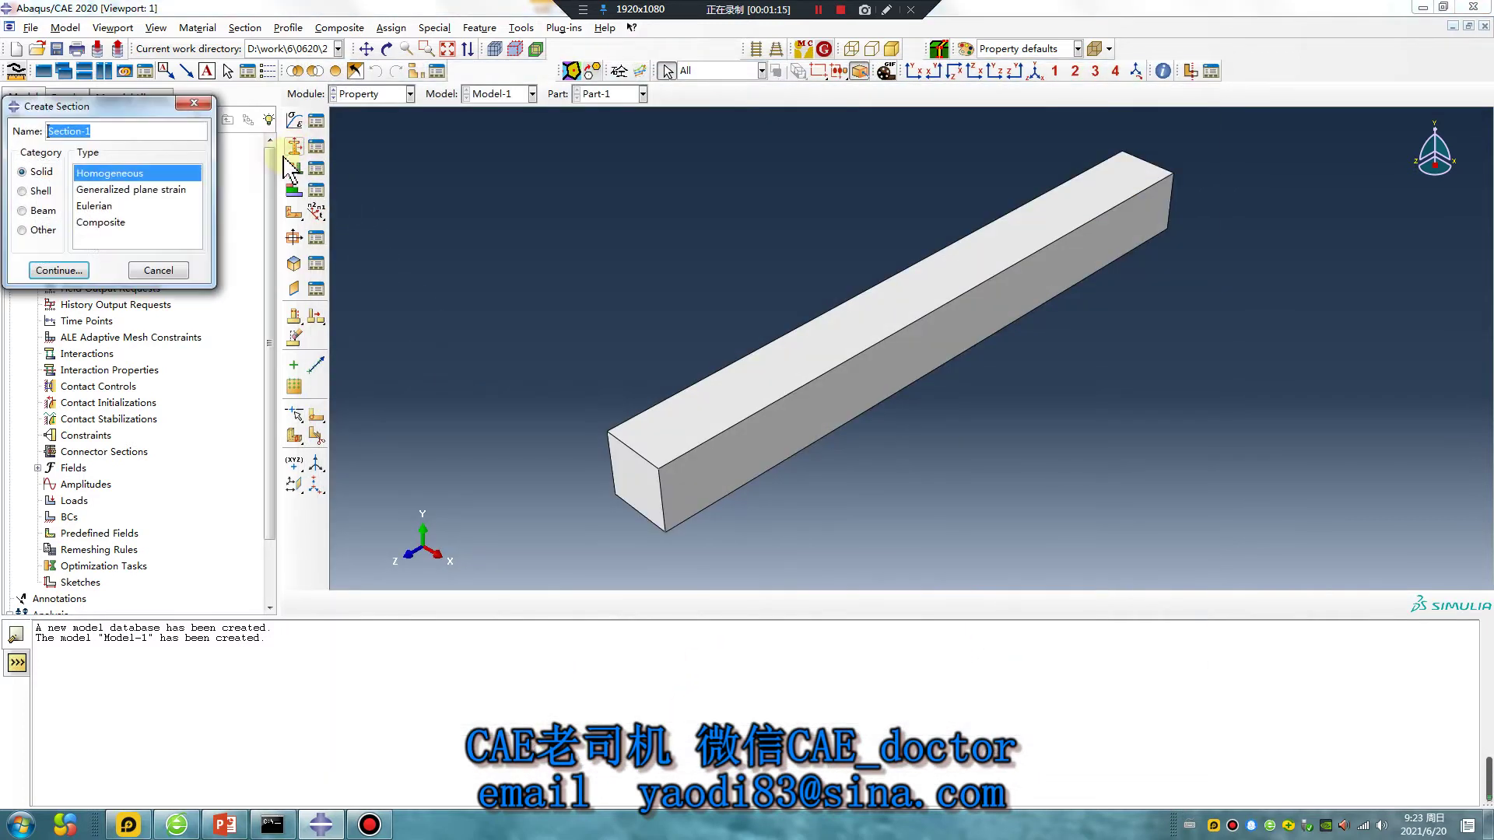
{"action": "left_click", "coordinate": [58, 270]}
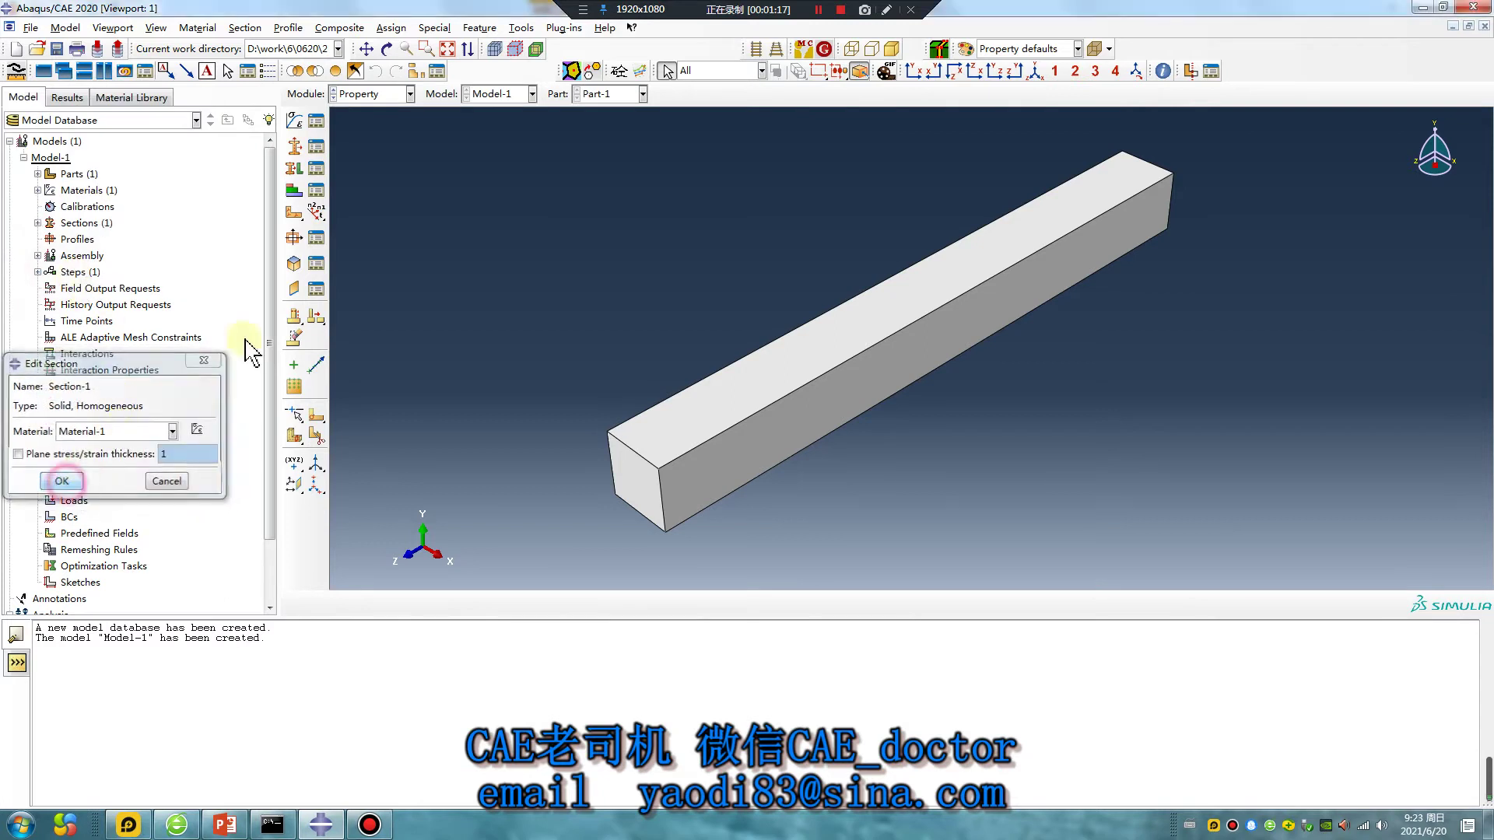
{"action": "left_click", "coordinate": [61, 481]}
{"action": "left_click", "coordinate": [294, 168]}
{"action": "left_click", "coordinate": [723, 408]}
{"action": "left_click", "coordinate": [690, 605]}
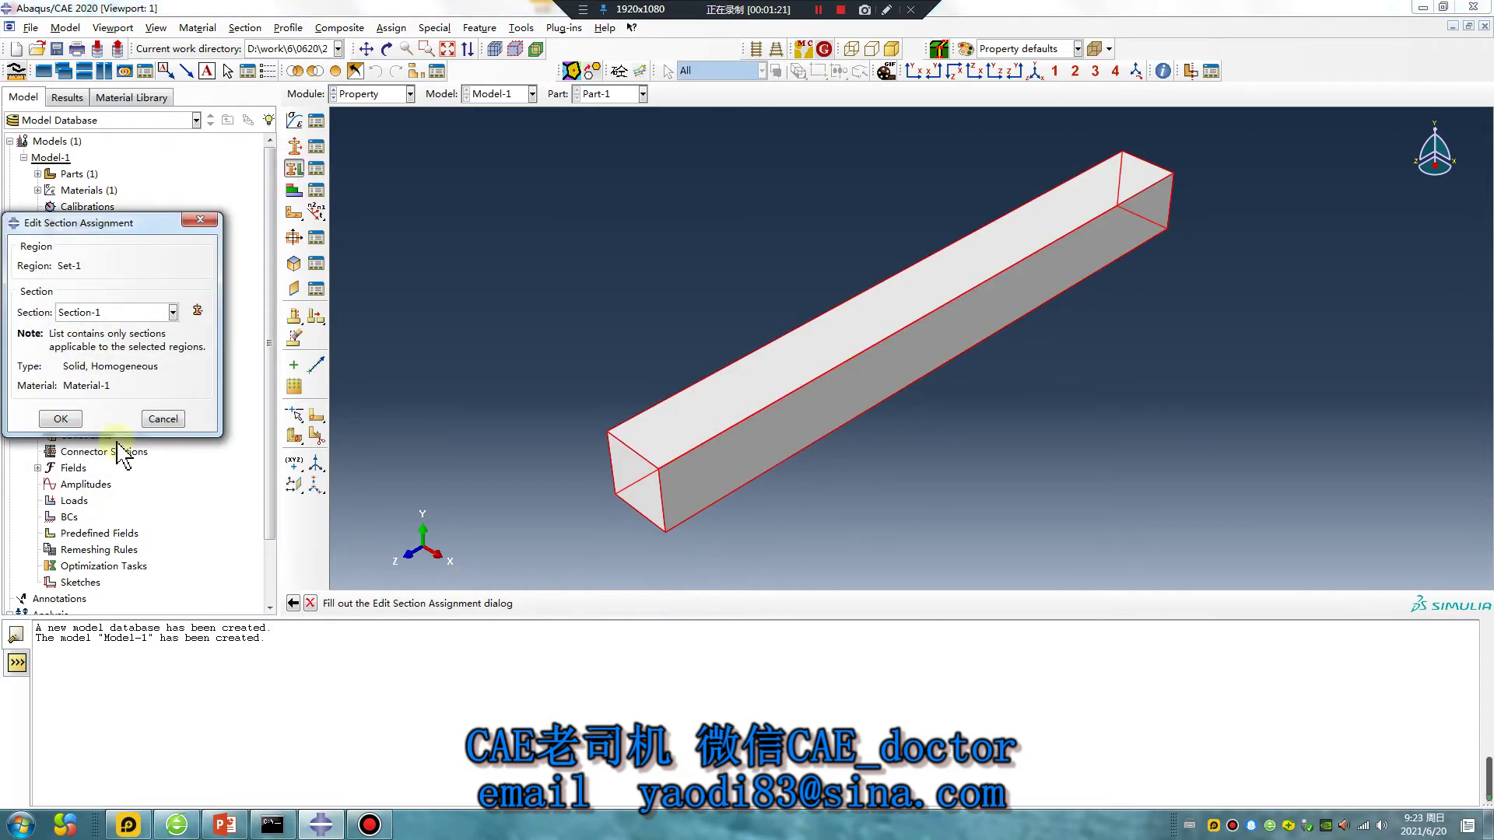
{"action": "left_click", "coordinate": [68, 420]}
Create a dependent instance of Part-1 in the assembly.
{"action": "left_click", "coordinate": [366, 94]}
{"action": "left_click", "coordinate": [358, 143]}
{"action": "left_click", "coordinate": [294, 120]}
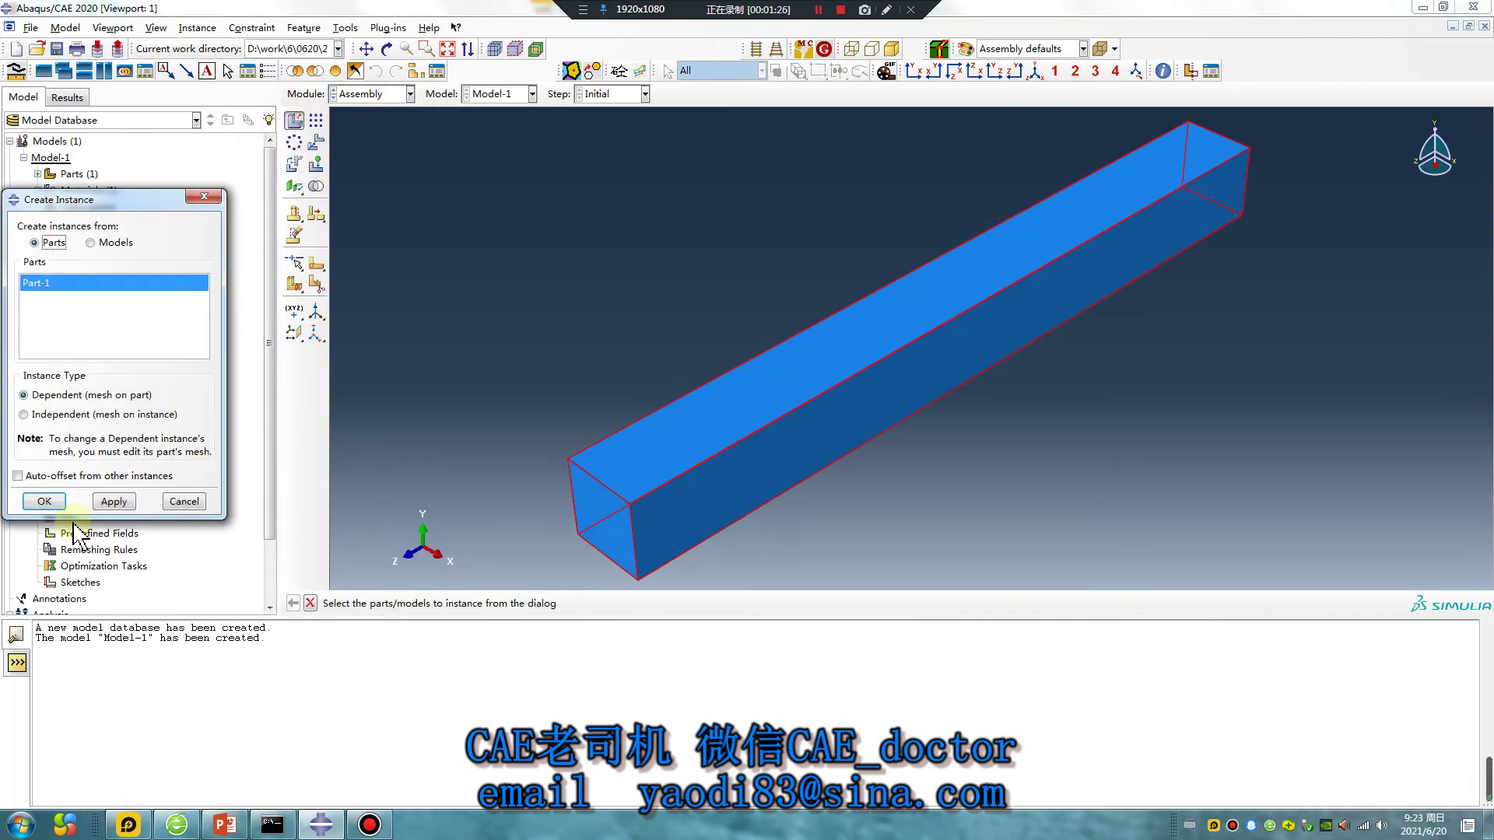
{"action": "left_click", "coordinate": [47, 493]}
Start creating a new analysis step after Initial in the Step module.
{"action": "left_click", "coordinate": [375, 94]}
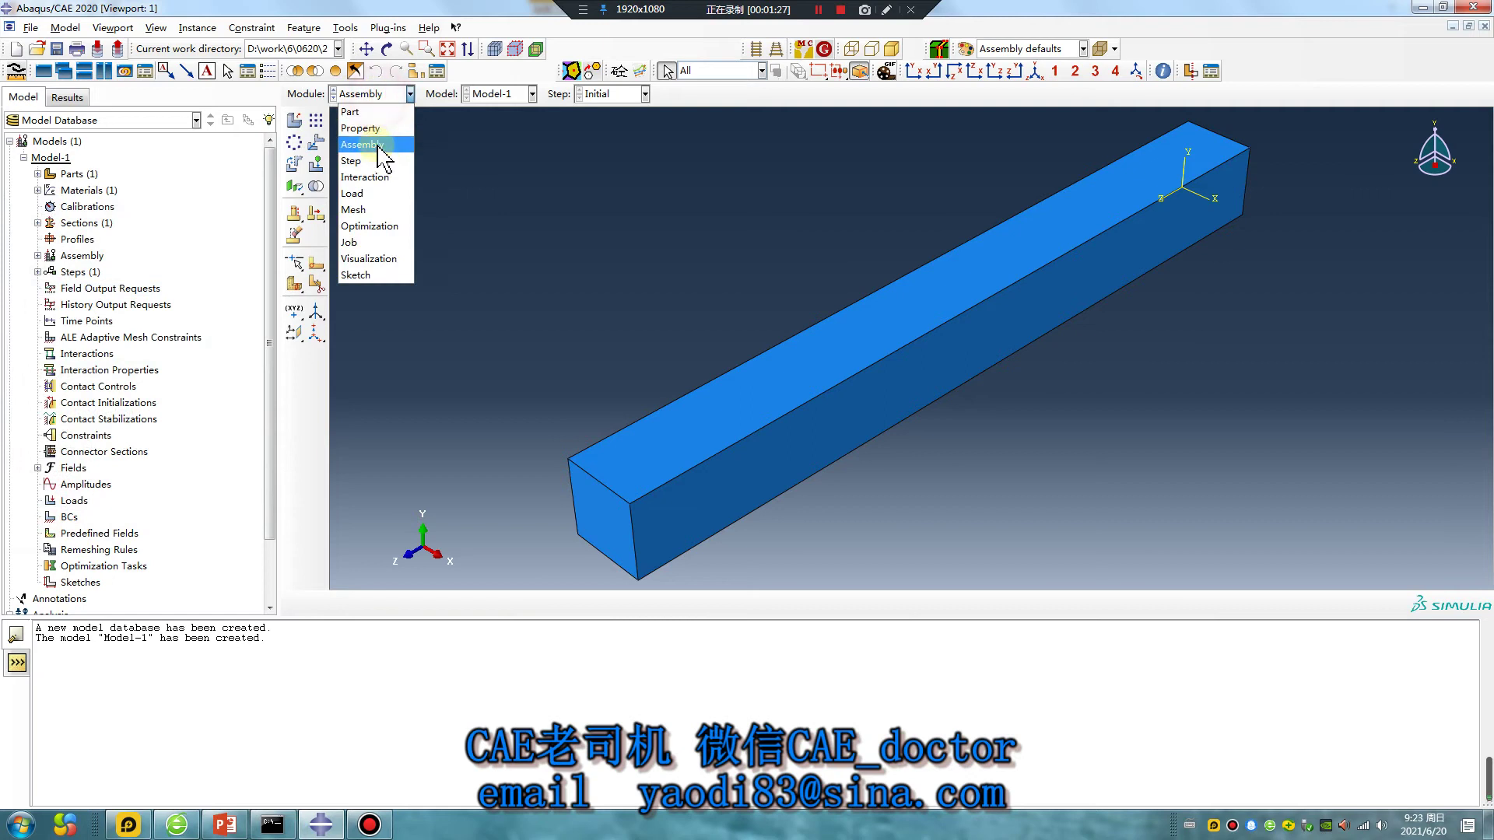
{"action": "left_click", "coordinate": [354, 161]}
{"action": "left_click", "coordinate": [294, 121]}
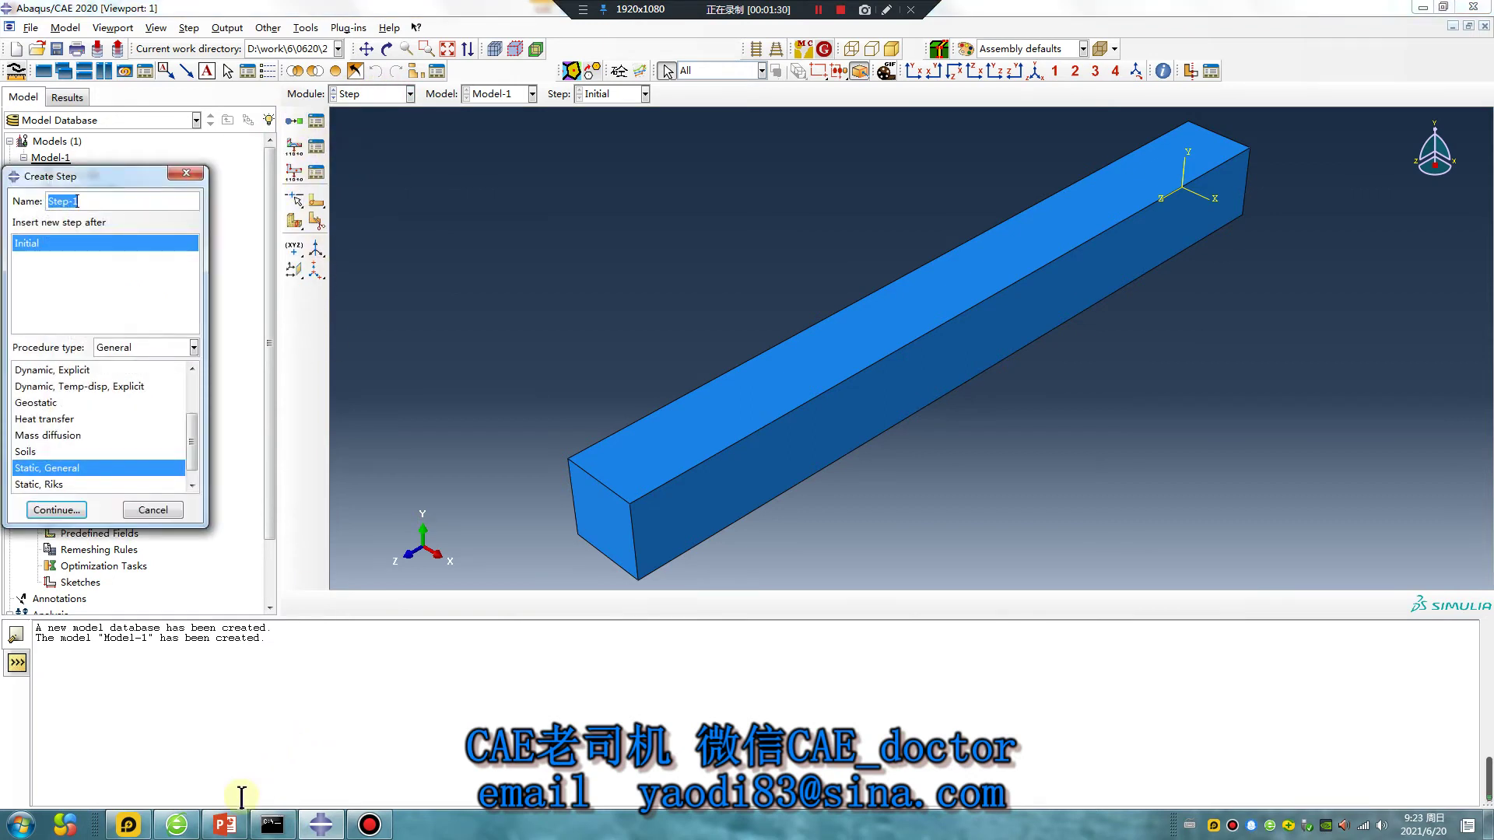
Switch to PowerPoint to read the tutorial topic on the title slide, and return to Abaqus/CAE.
{"action": "left_click", "coordinate": [225, 823]}
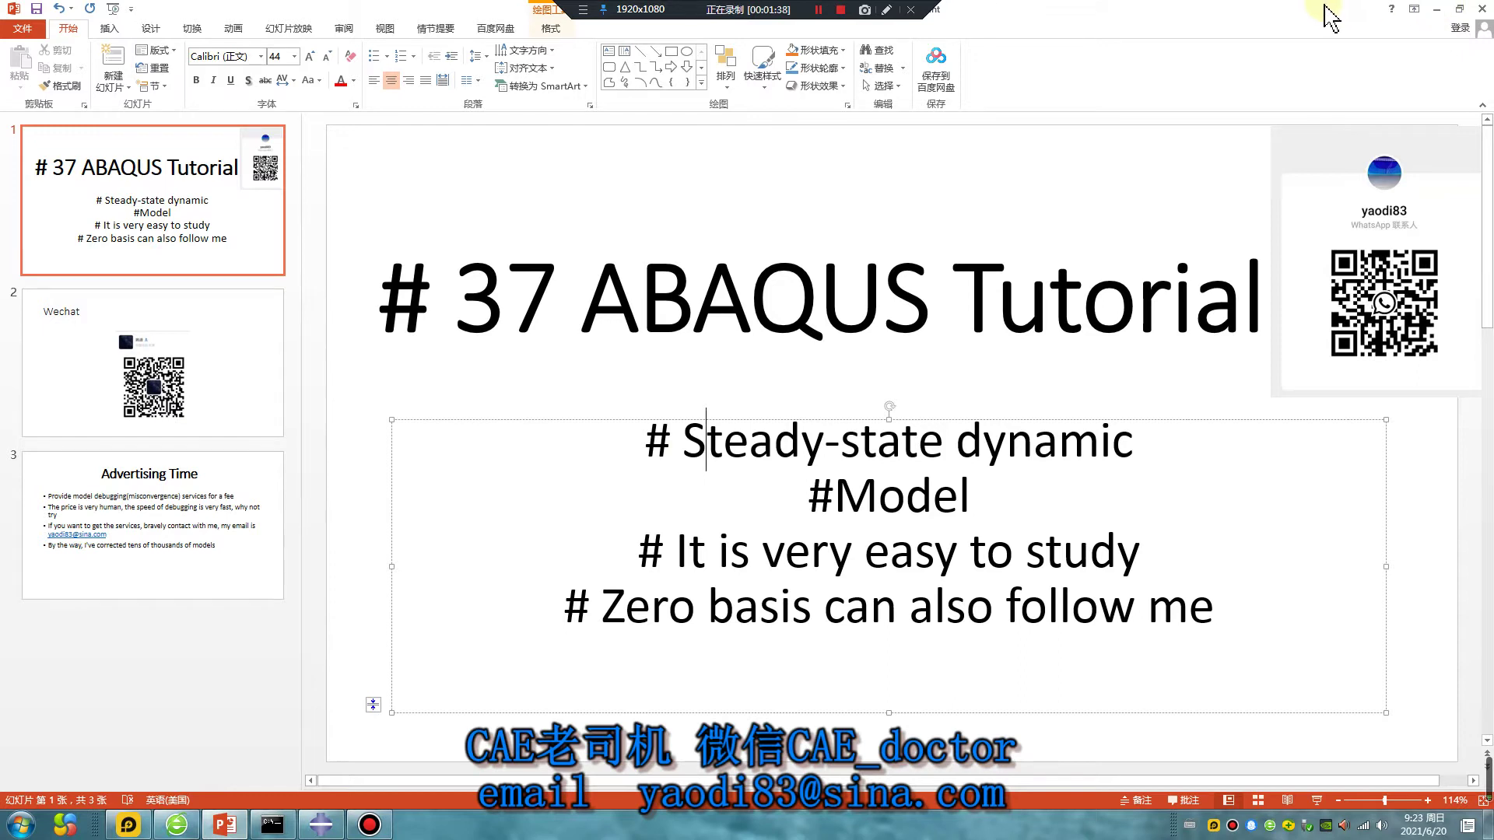
{"action": "left_click", "coordinate": [1459, 9]}
{"action": "left_click", "coordinate": [1351, 51]}
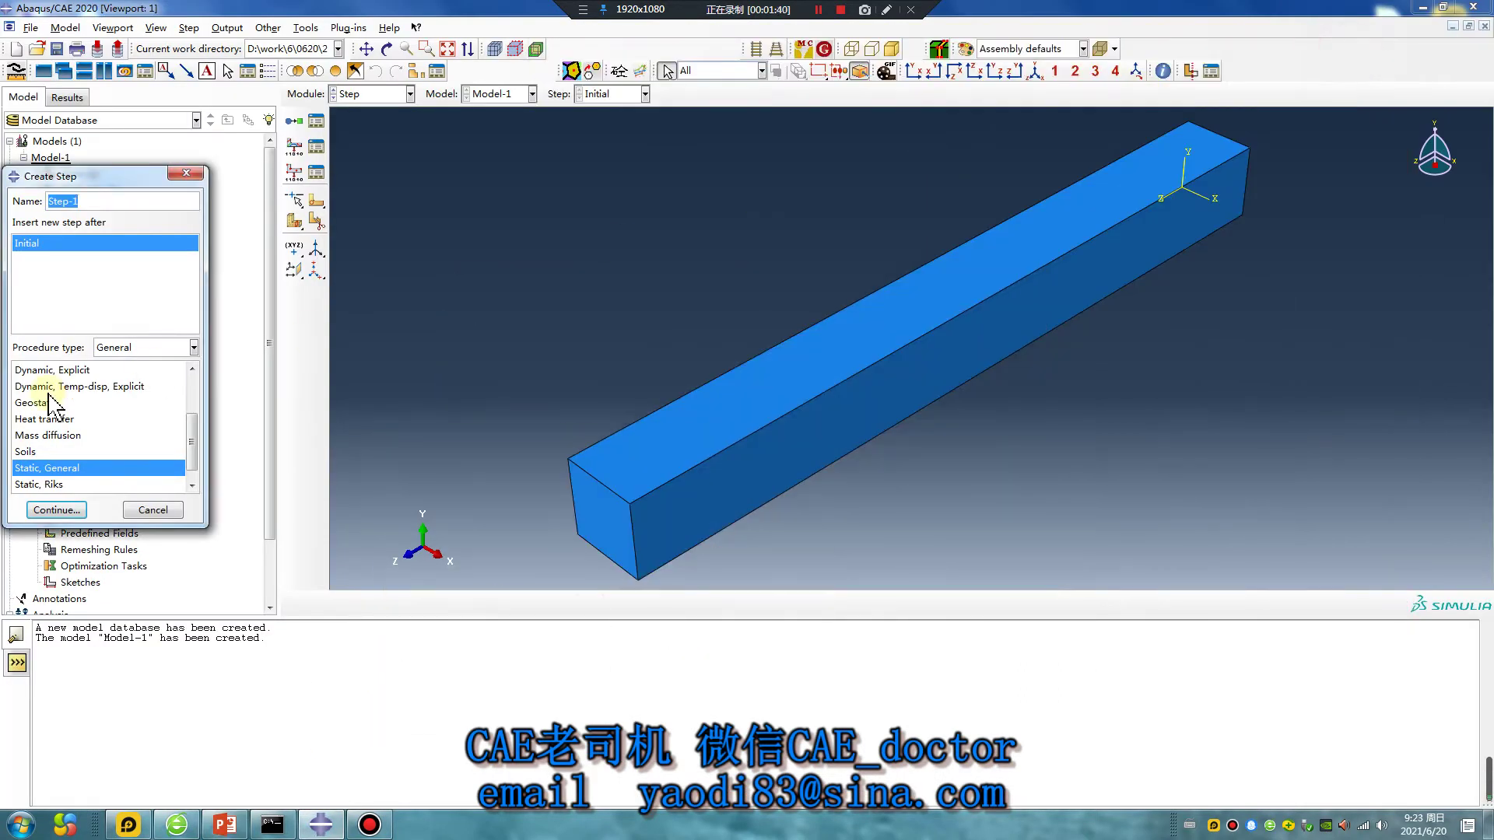
Define Step-1 as a linear perturbation Frequency step with the Lanczos eigensolver and 50 requested eigenvalues.
{"action": "left_click", "coordinate": [139, 347]}
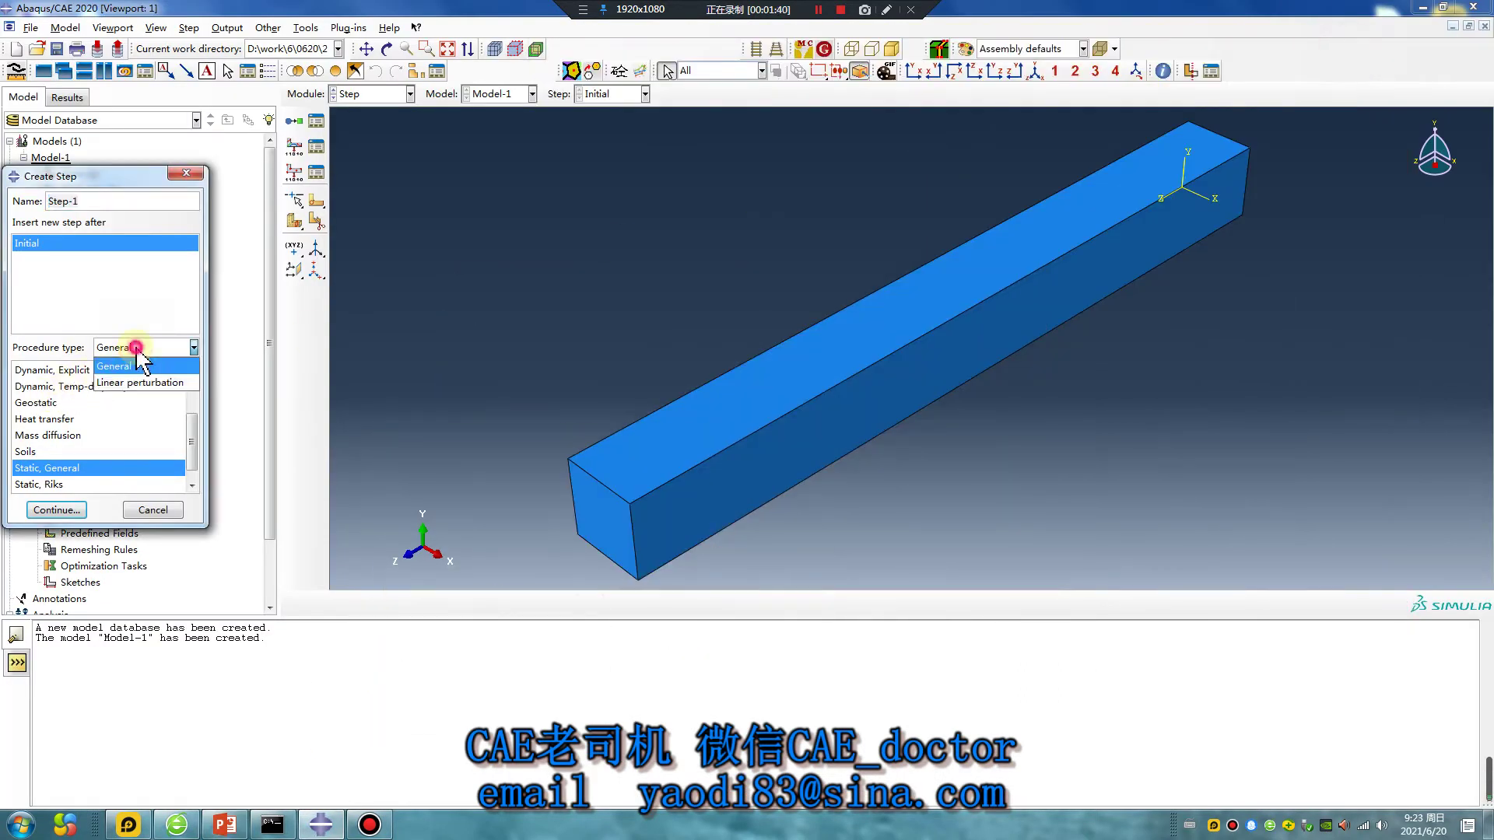
{"action": "left_click", "coordinate": [167, 383]}
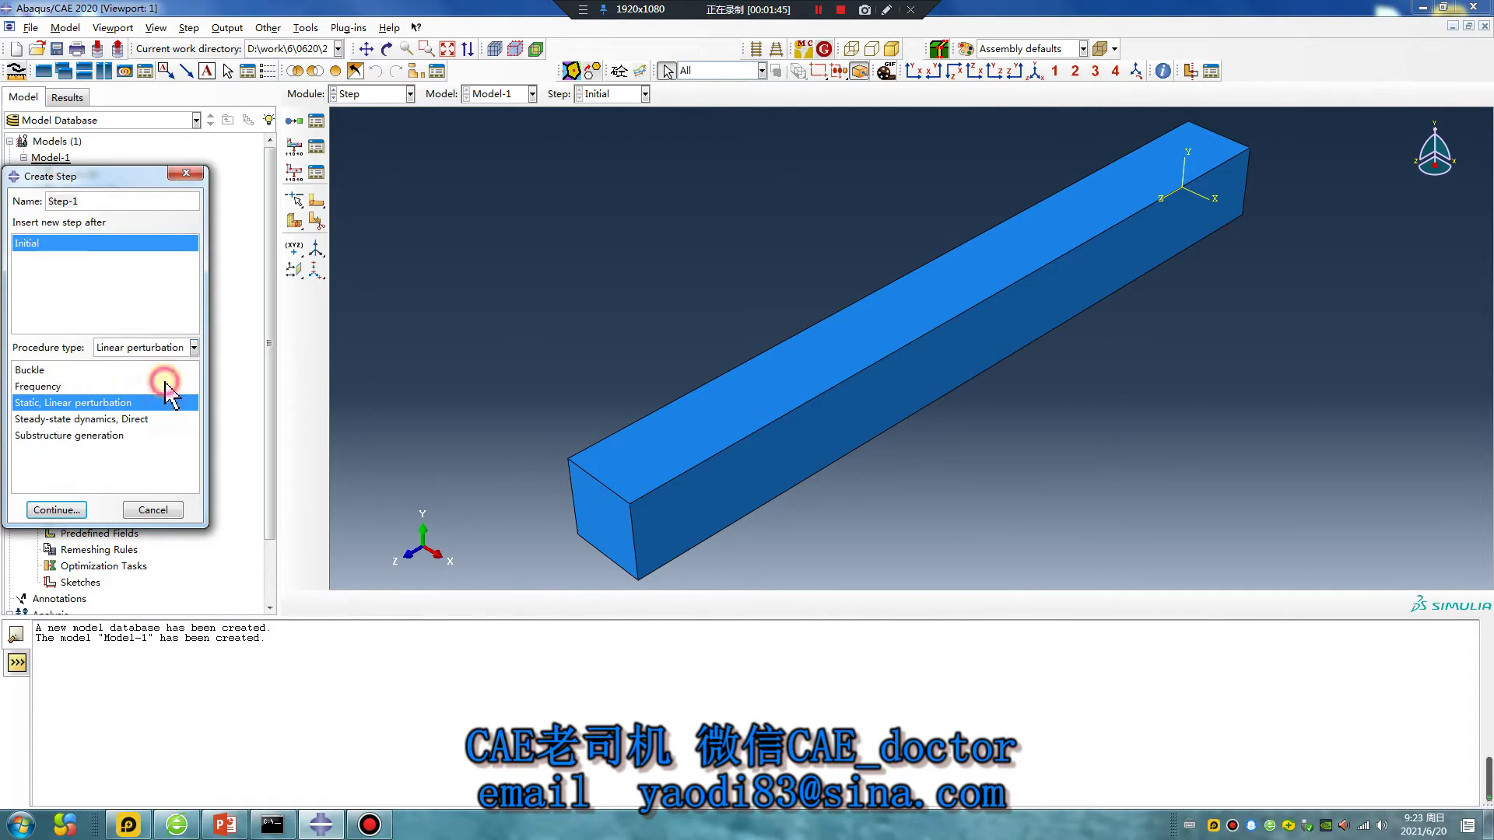
{"action": "left_click", "coordinate": [70, 386]}
{"action": "left_click", "coordinate": [56, 510]}
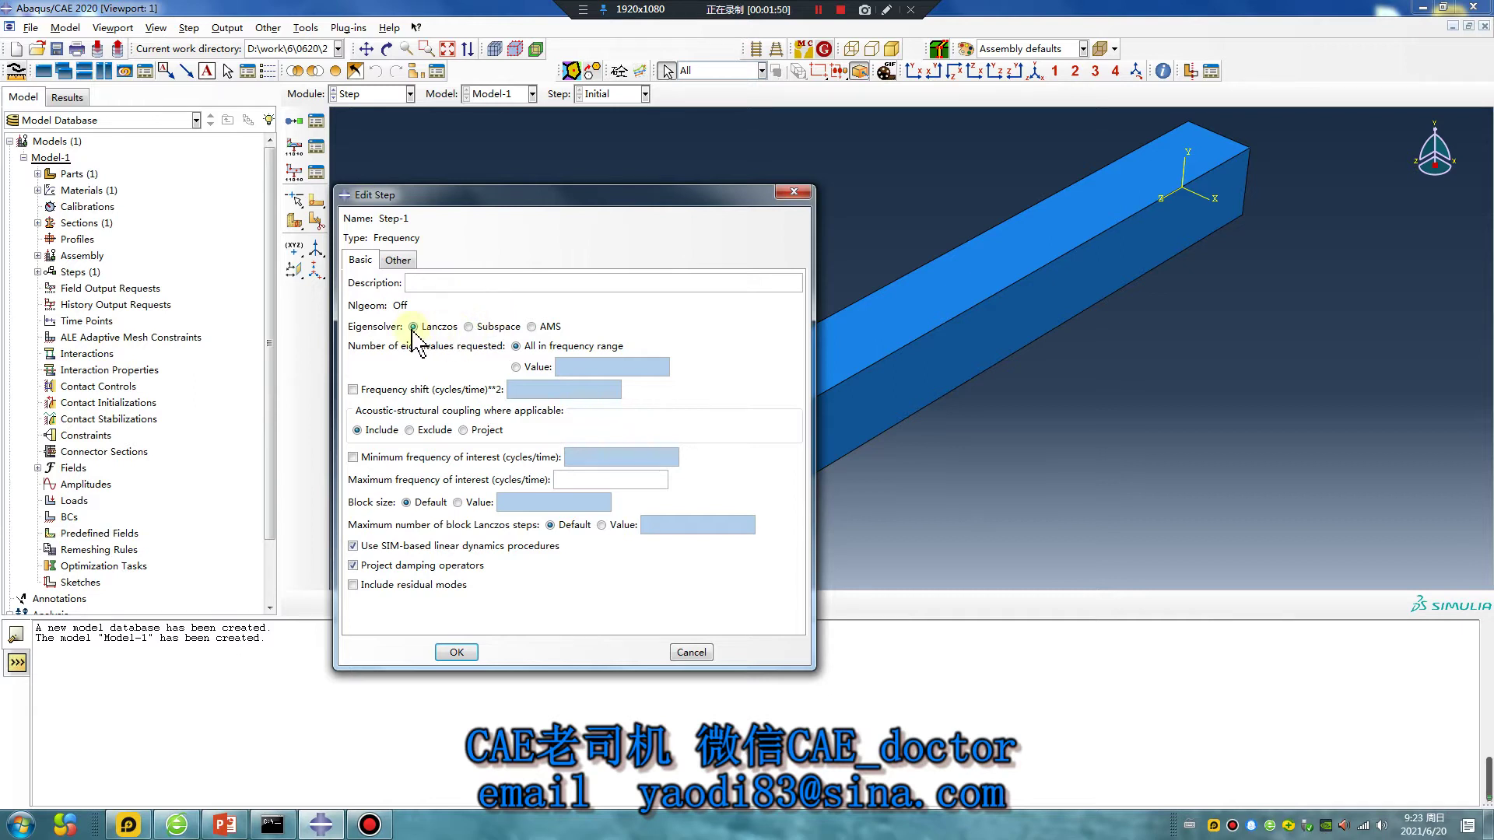
{"action": "left_click", "coordinate": [516, 367]}
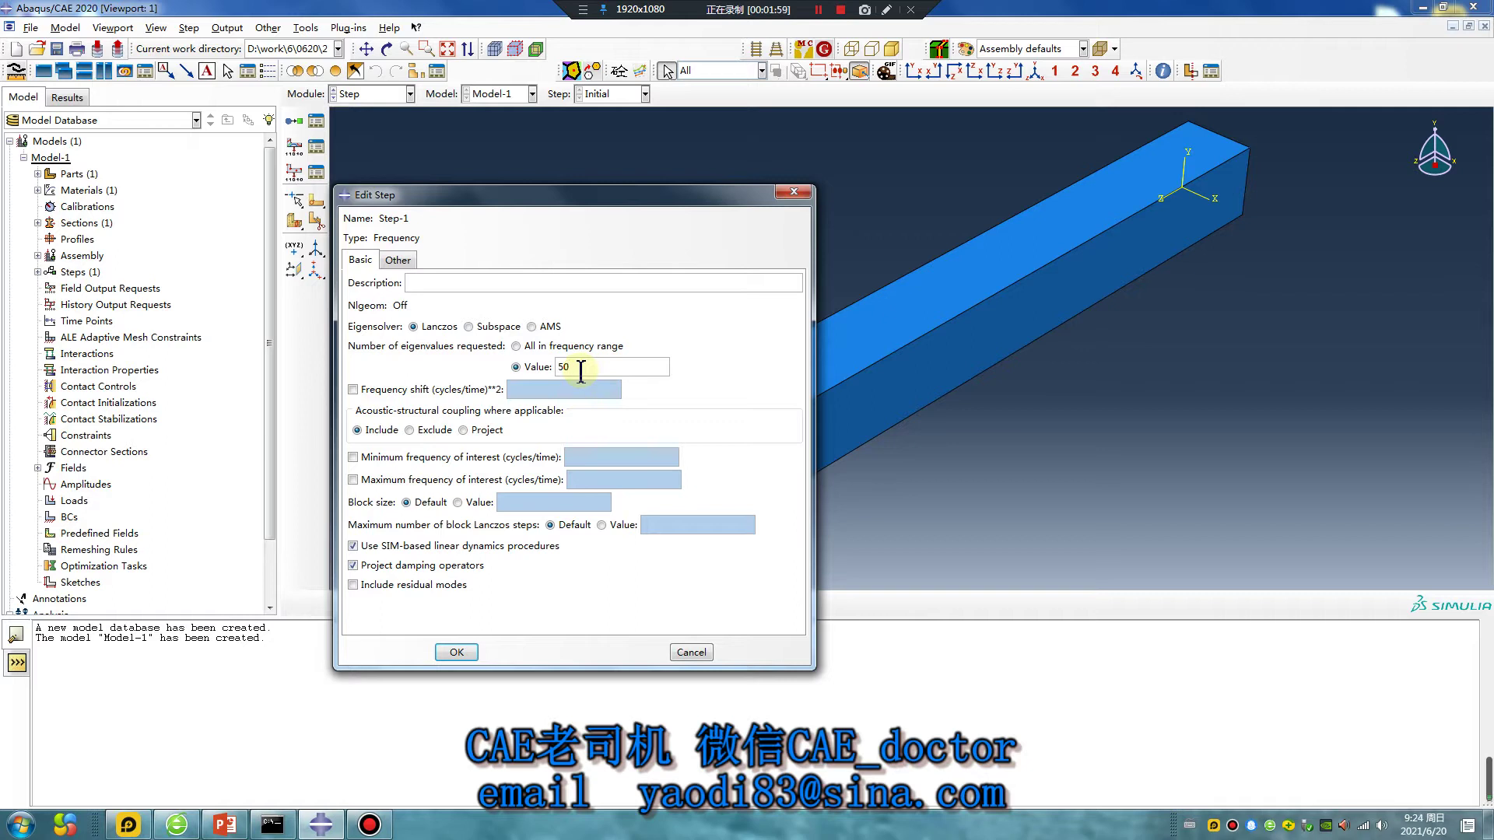
{"action": "left_click_drag", "start_coordinate": [580, 369], "coordinate": [561, 370]}
{"action": "left_click", "coordinate": [457, 651]}
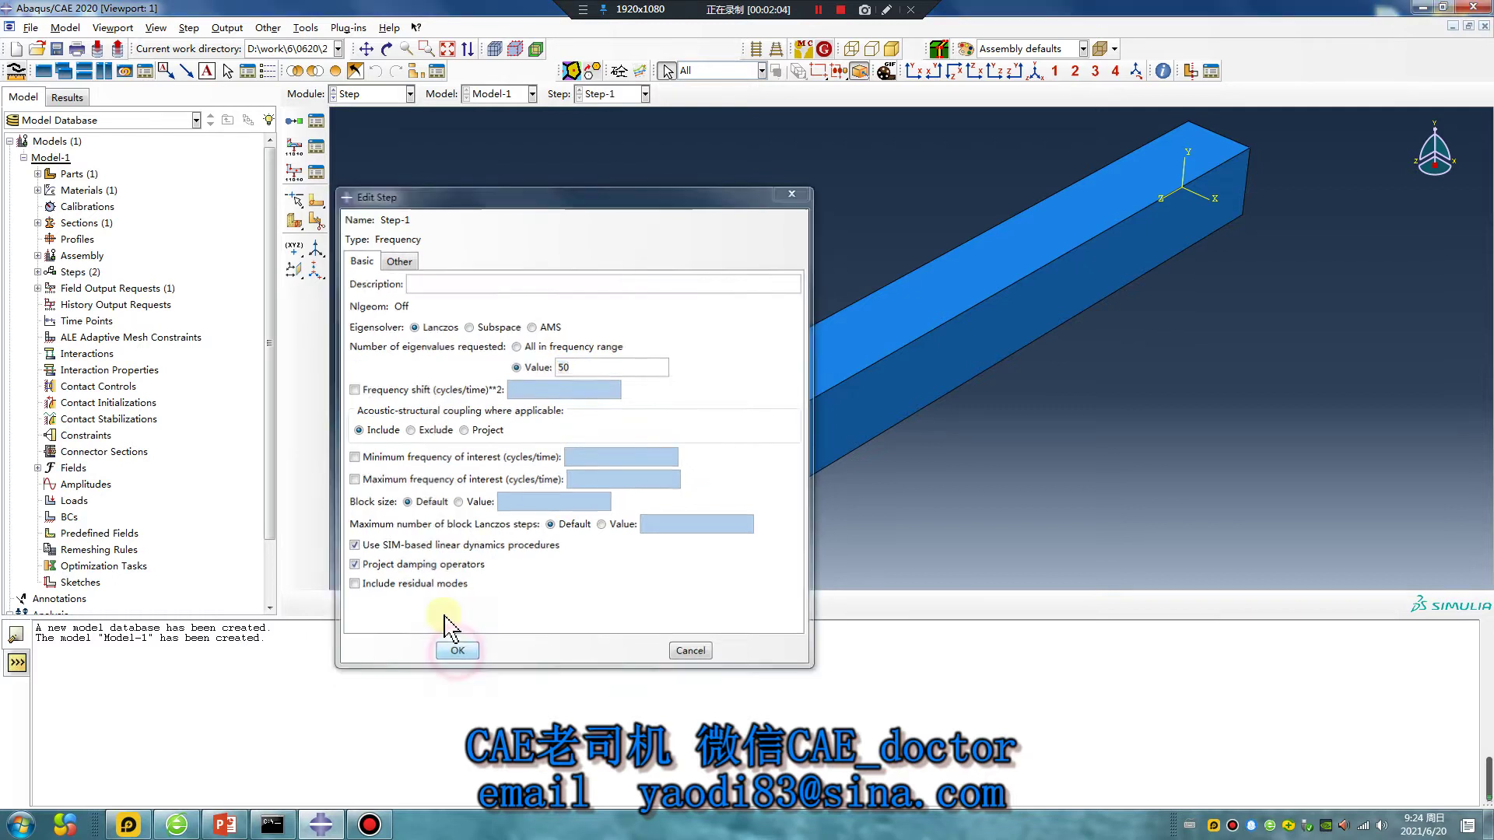
Create Step-2 after Step-1 as a linear perturbation step of type Steady-state dynamics, Direct.
{"action": "left_click", "coordinate": [295, 120]}
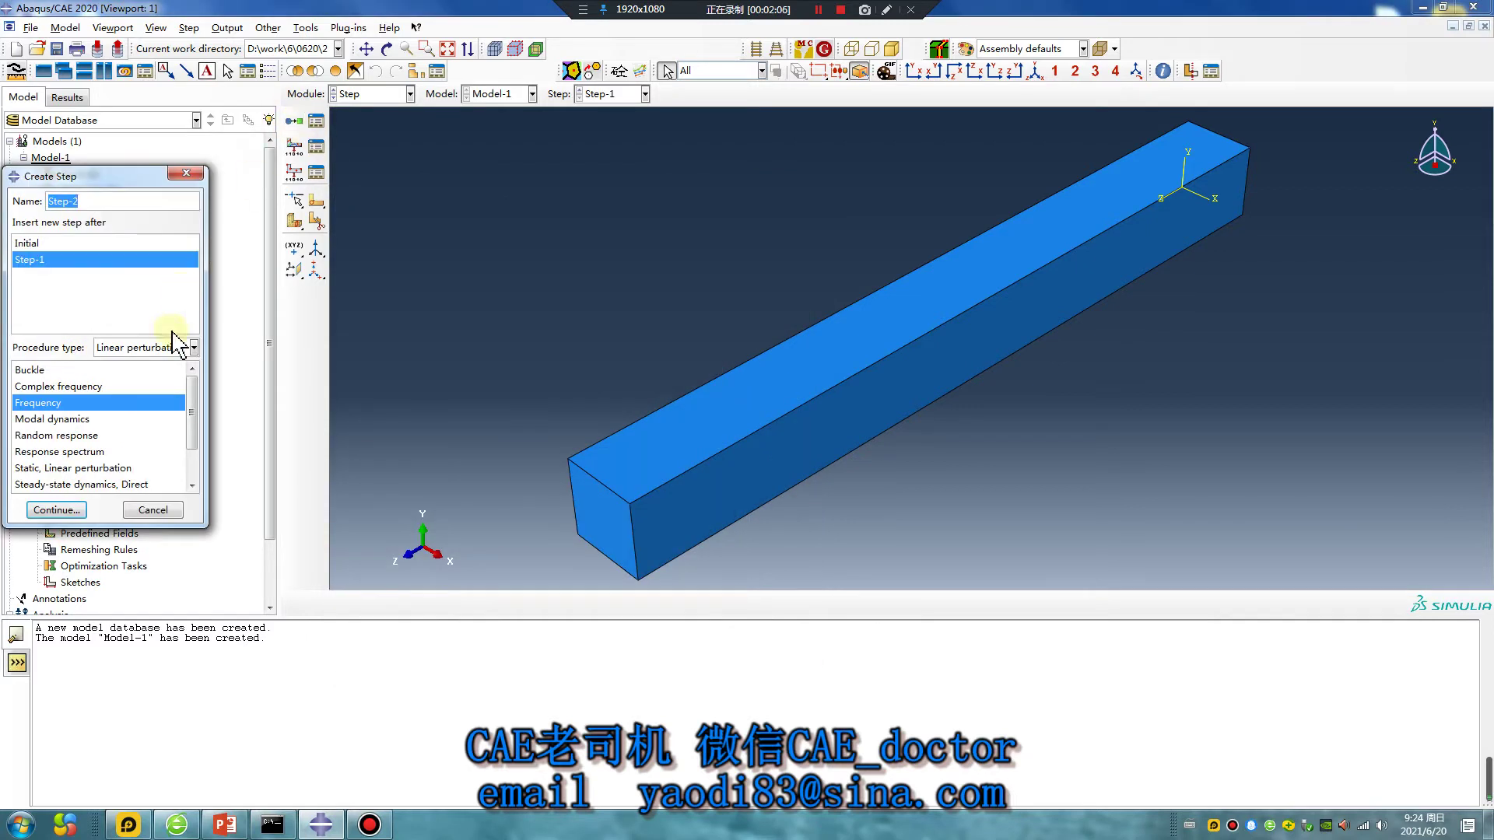
{"action": "scroll", "coordinate": [125, 448], "scroll_direction": "down", "scroll_amount": 2}
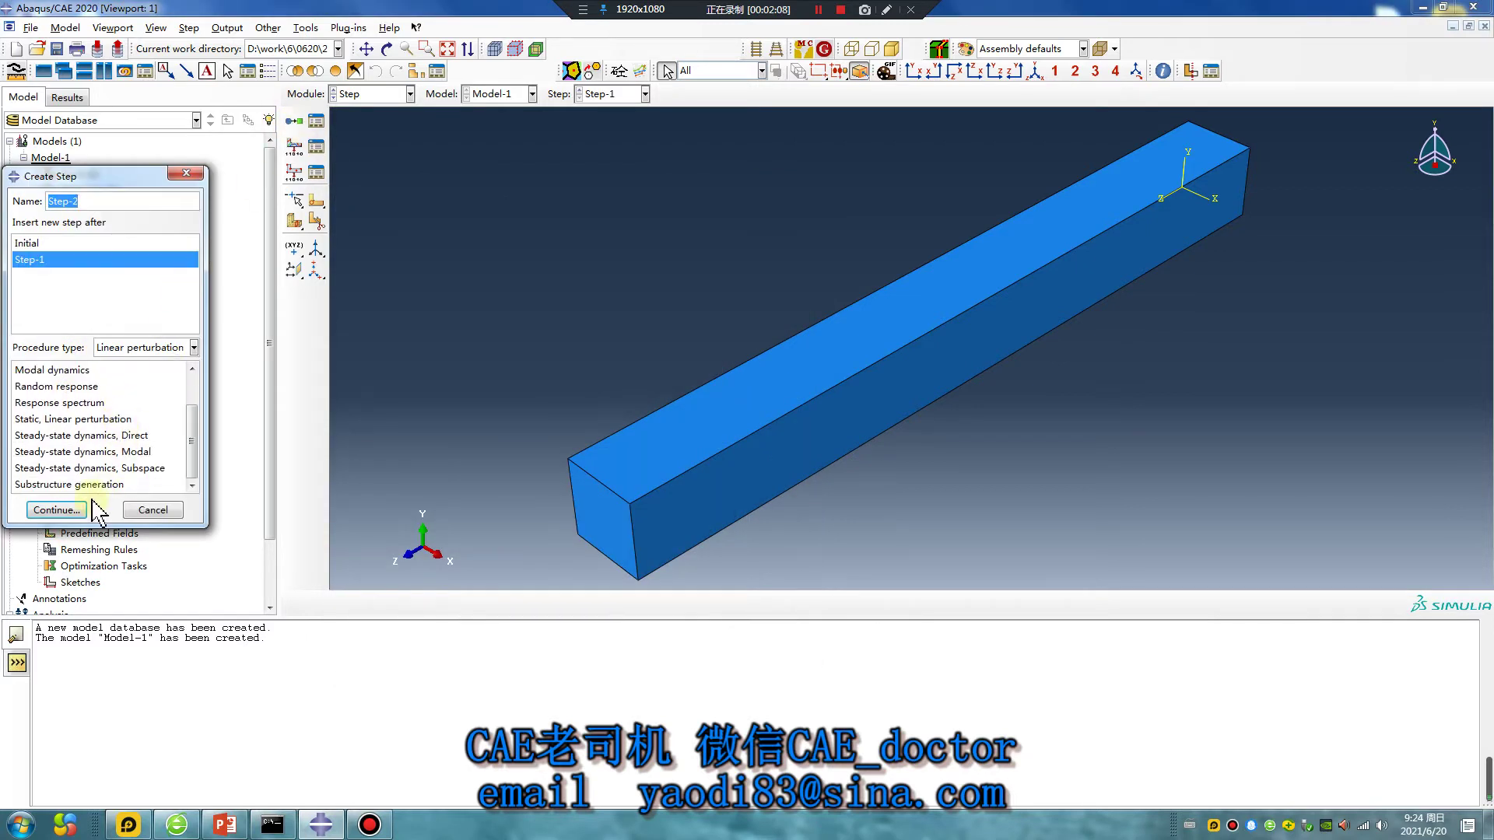
{"action": "left_click", "coordinate": [36, 436]}
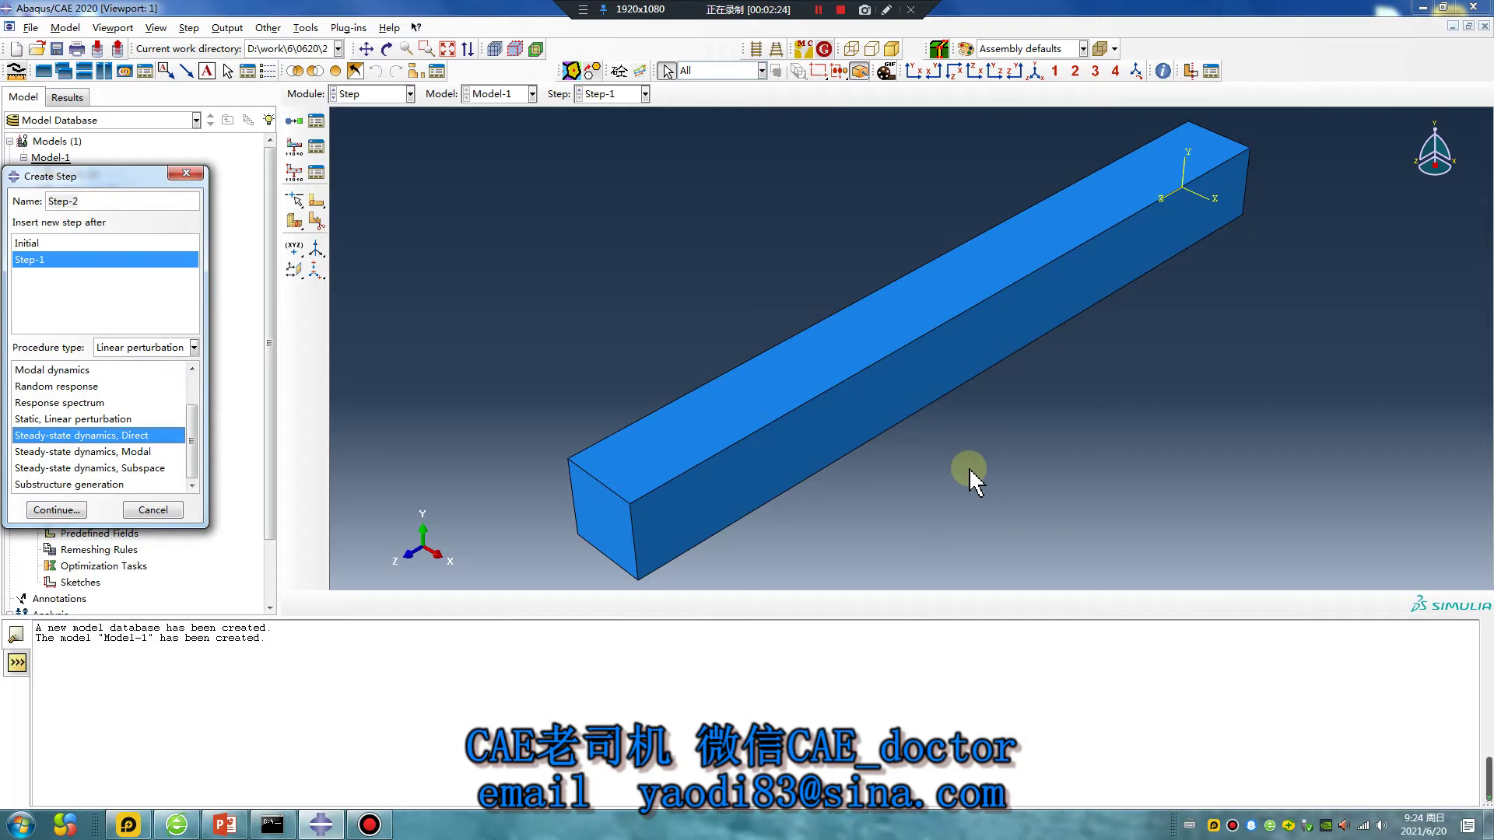
{"action": "left_click", "coordinate": [819, 10]}
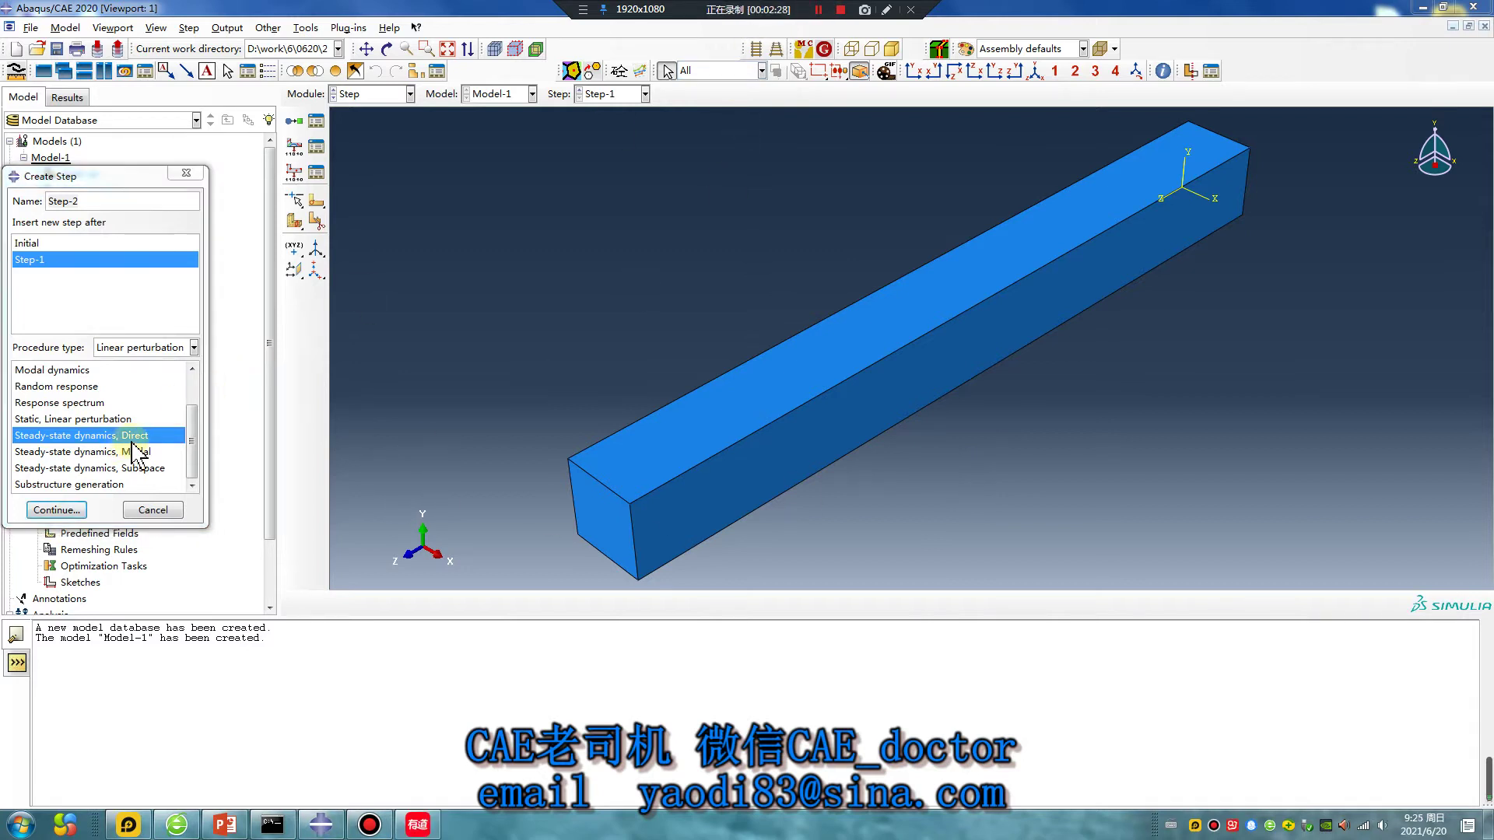
{"action": "mouse_move", "coordinate": [133, 443]}
{"action": "left_click", "coordinate": [143, 465]}
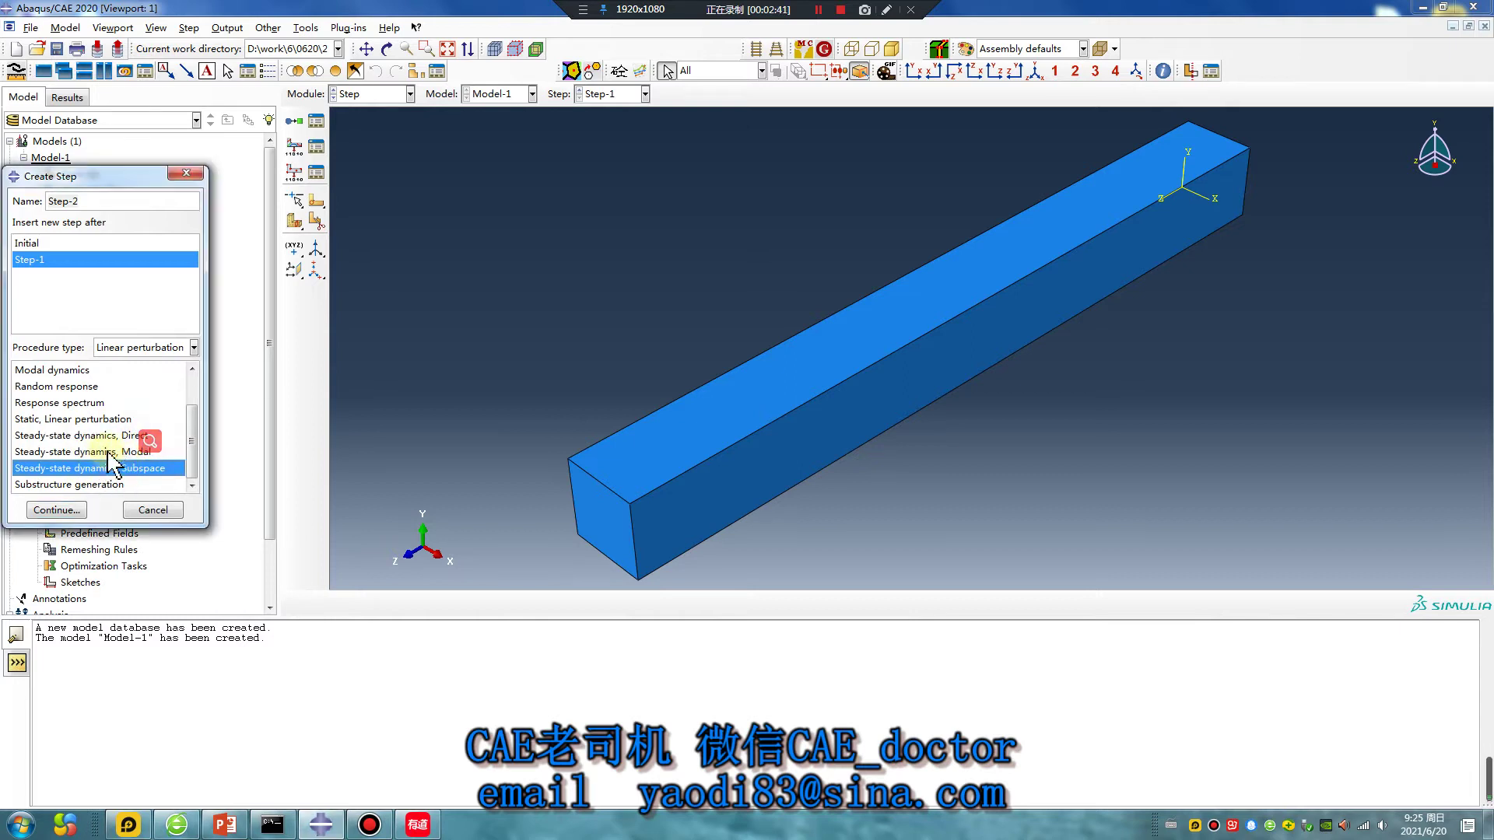
{"action": "left_click", "coordinate": [115, 435]}
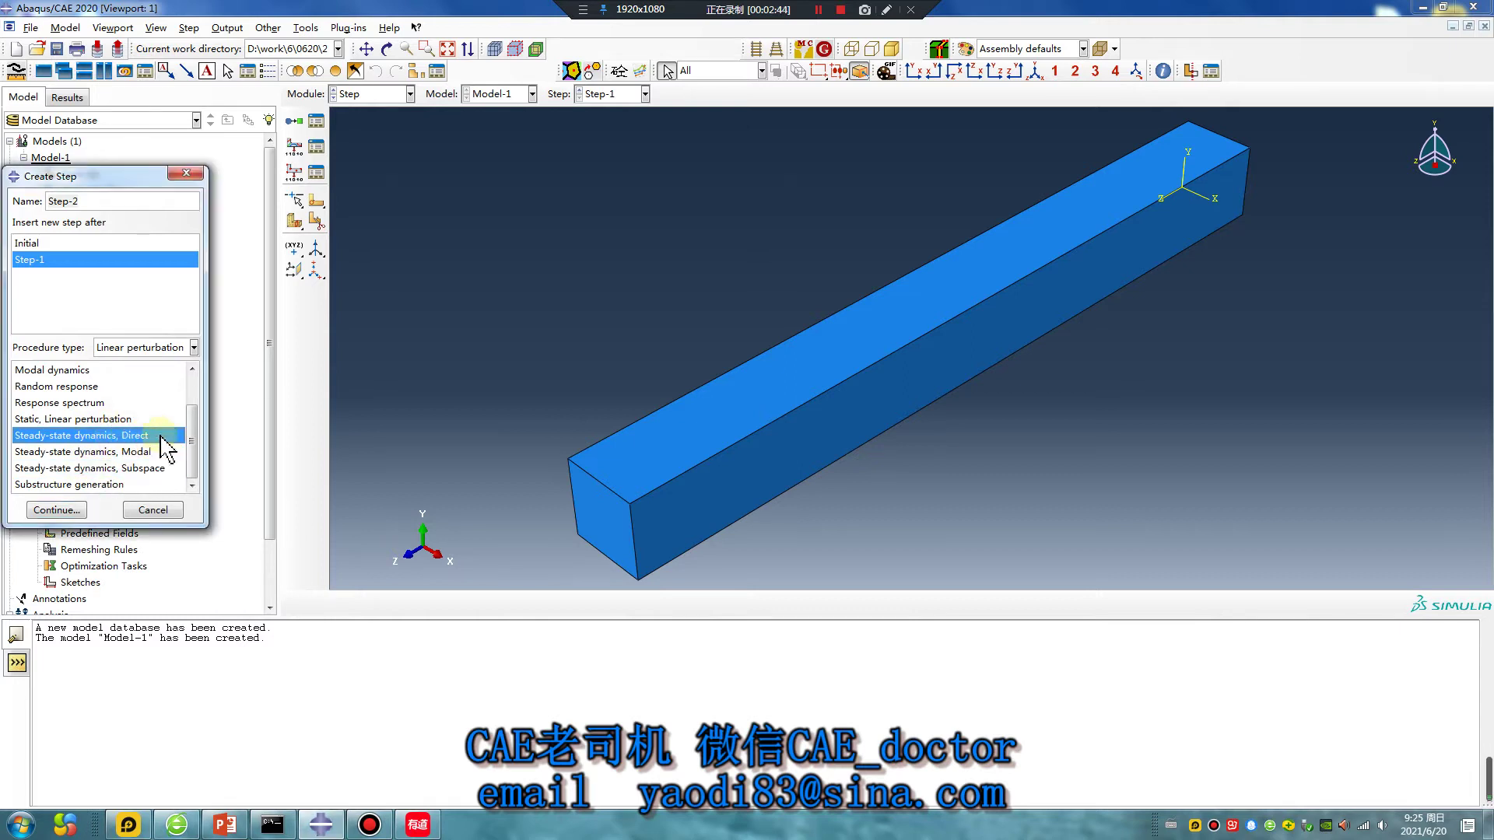
{"action": "left_click", "coordinate": [58, 511]}
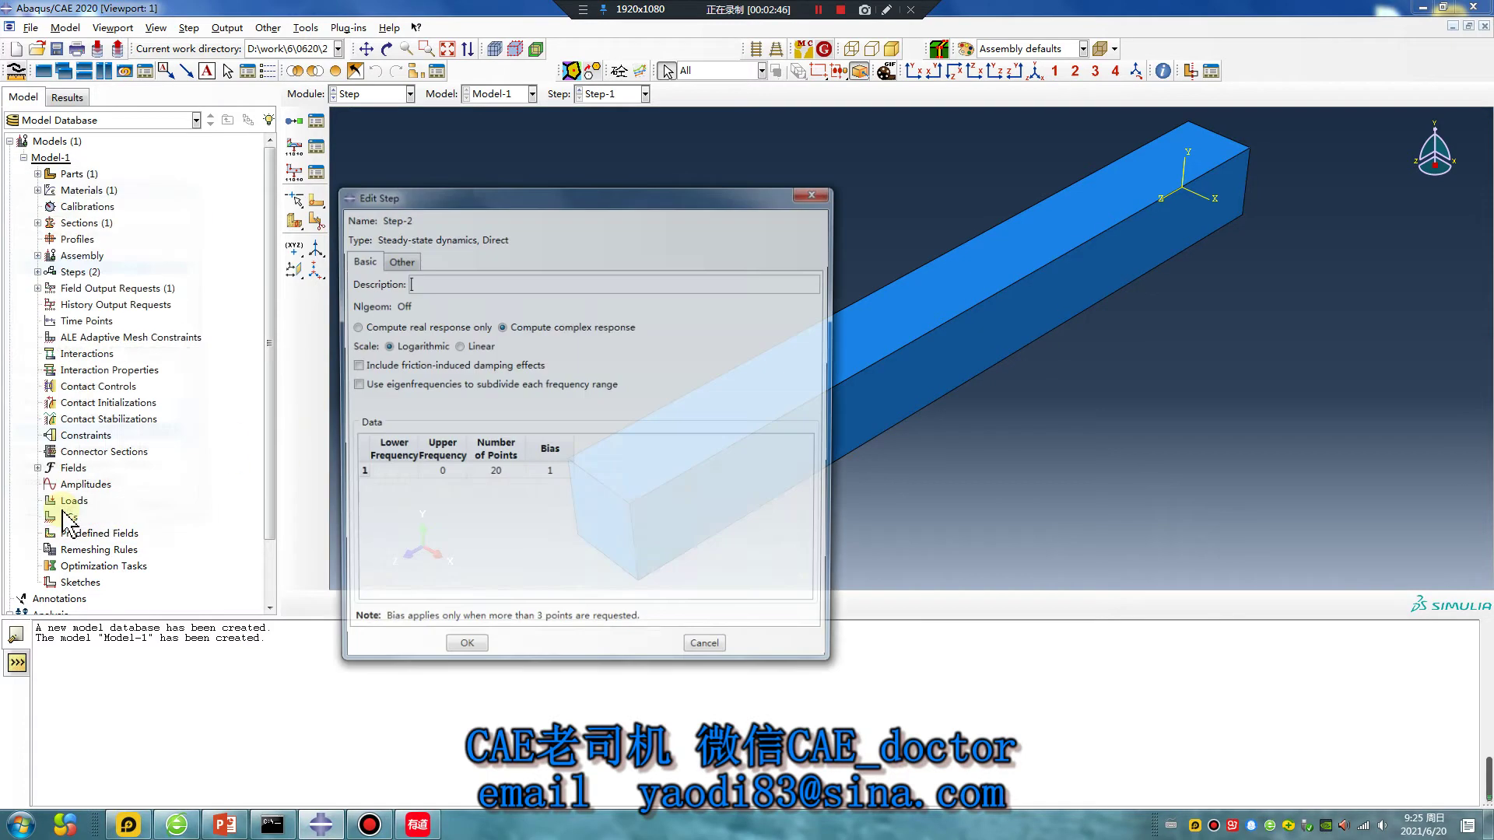
Define Step-2's sweep from frequency 0 to 200 with 100 points and bias 1 on a linear scale, and accept the step.
{"action": "left_click", "coordinate": [391, 473]}
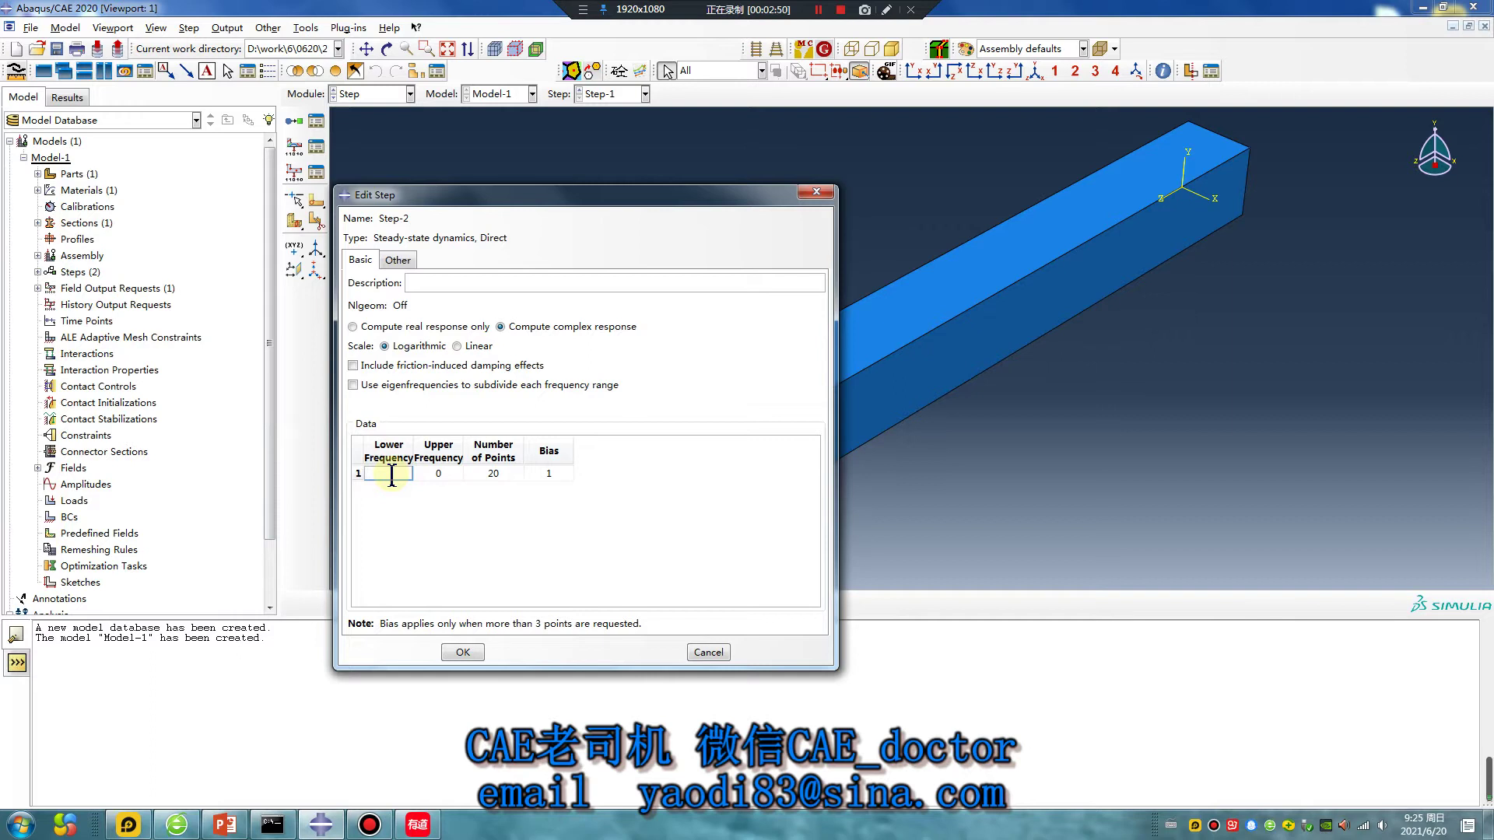
{"action": "left_click", "coordinate": [439, 473]}
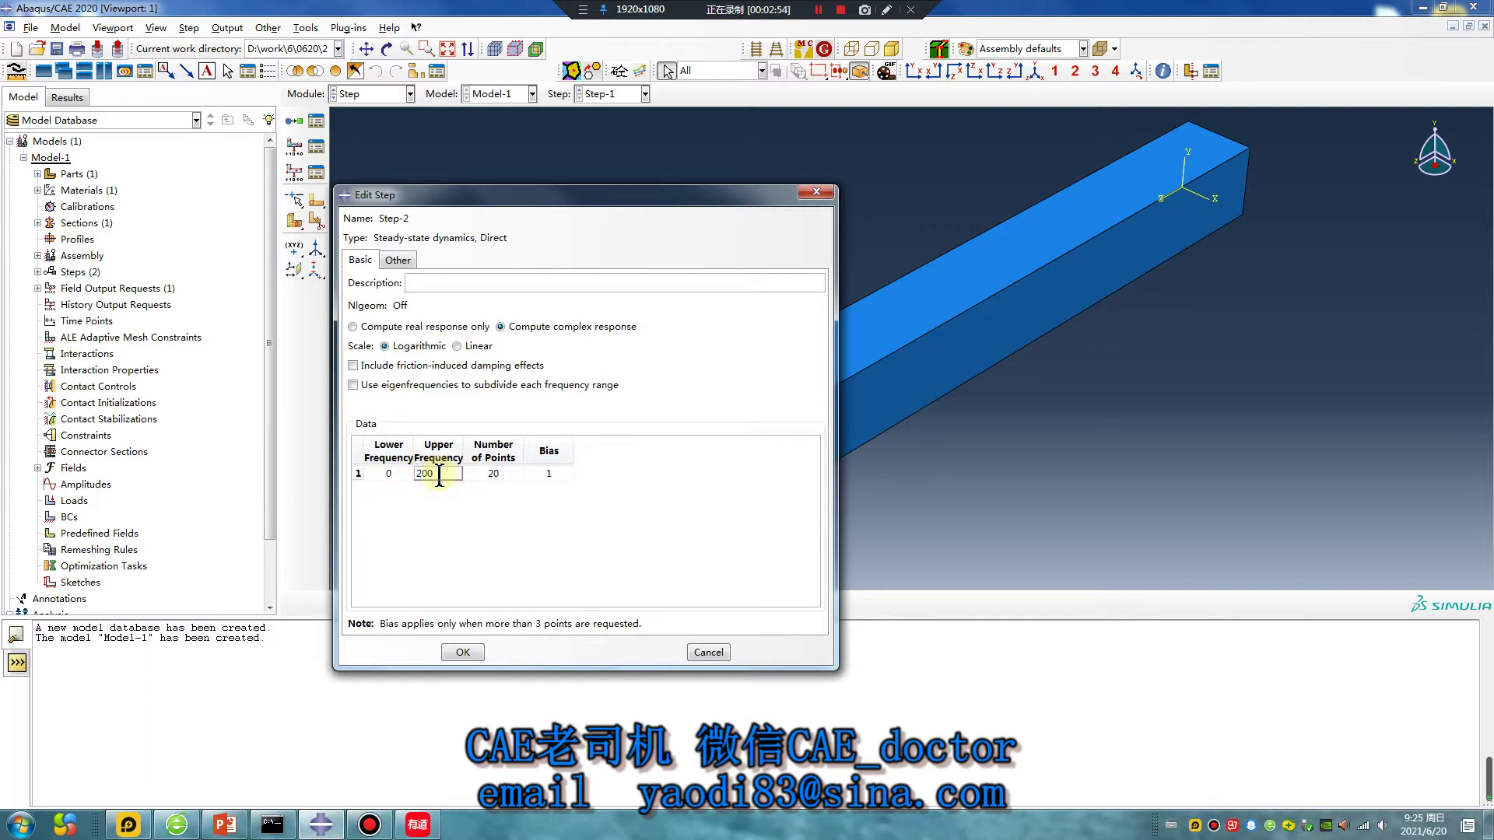
{"action": "left_click", "coordinate": [506, 471]}
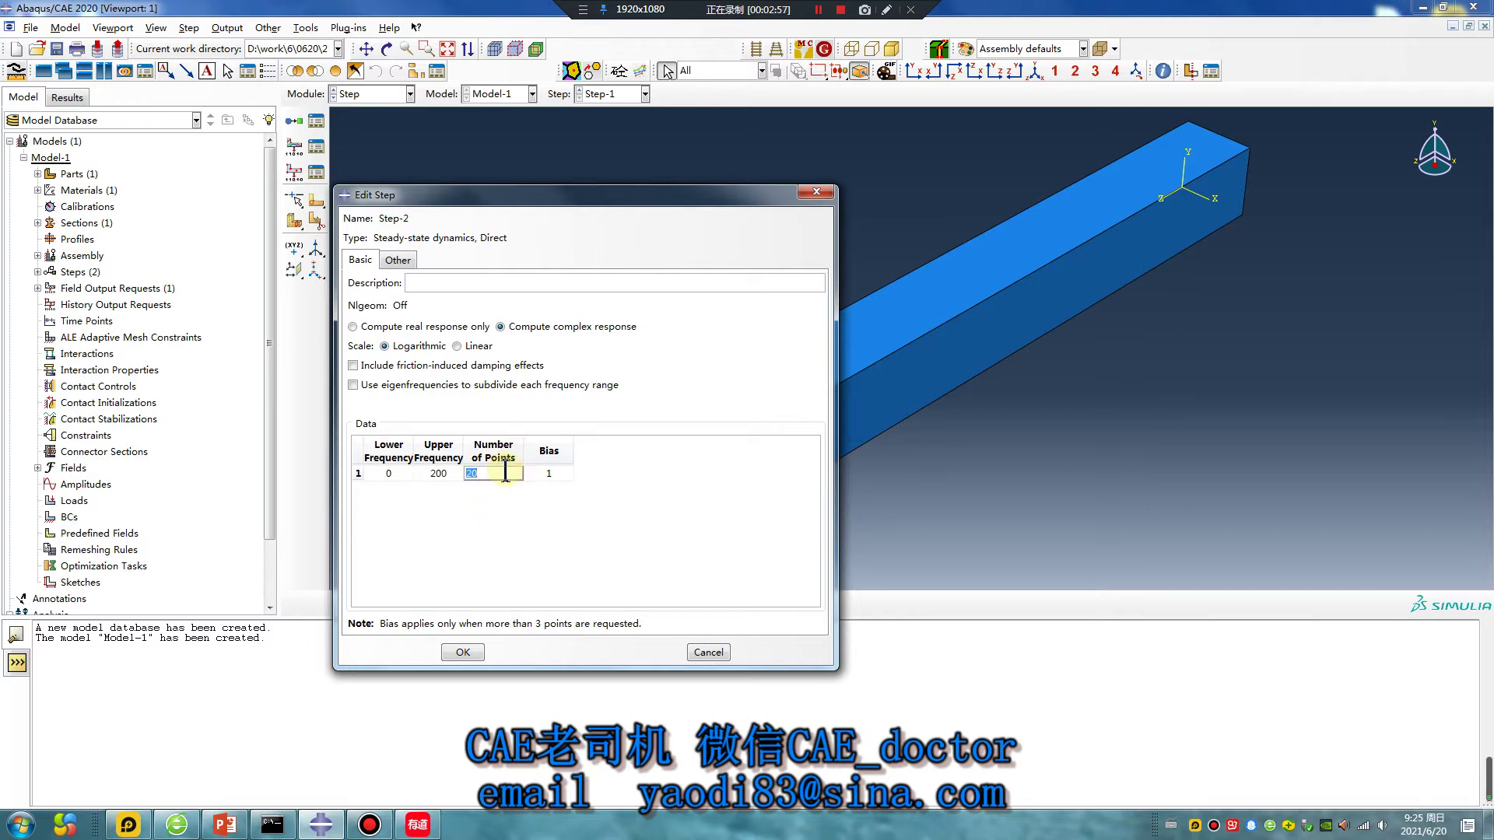
{"action": "type", "text": "100"}
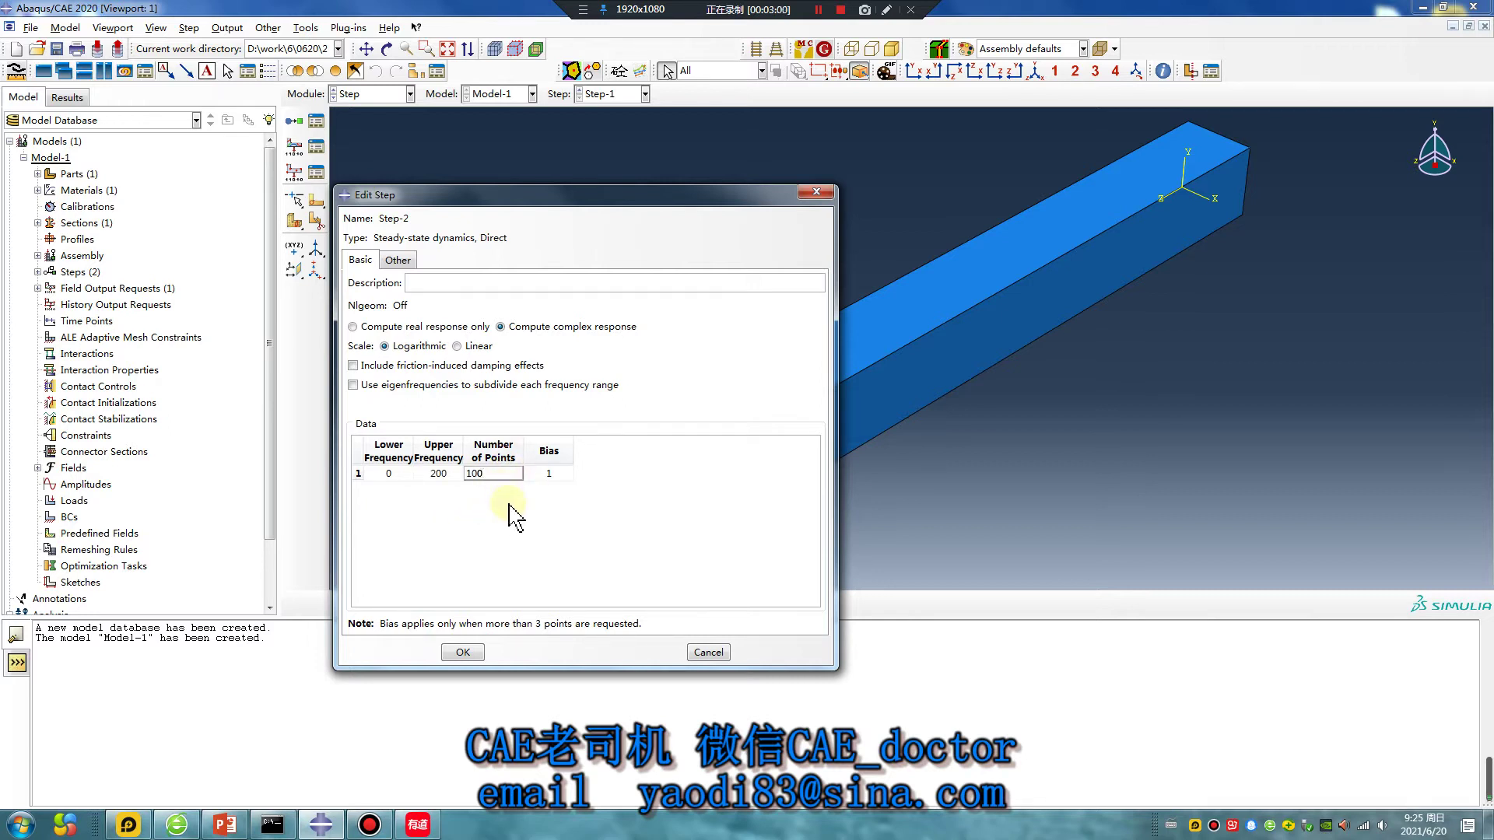
{"action": "left_click", "coordinate": [458, 347]}
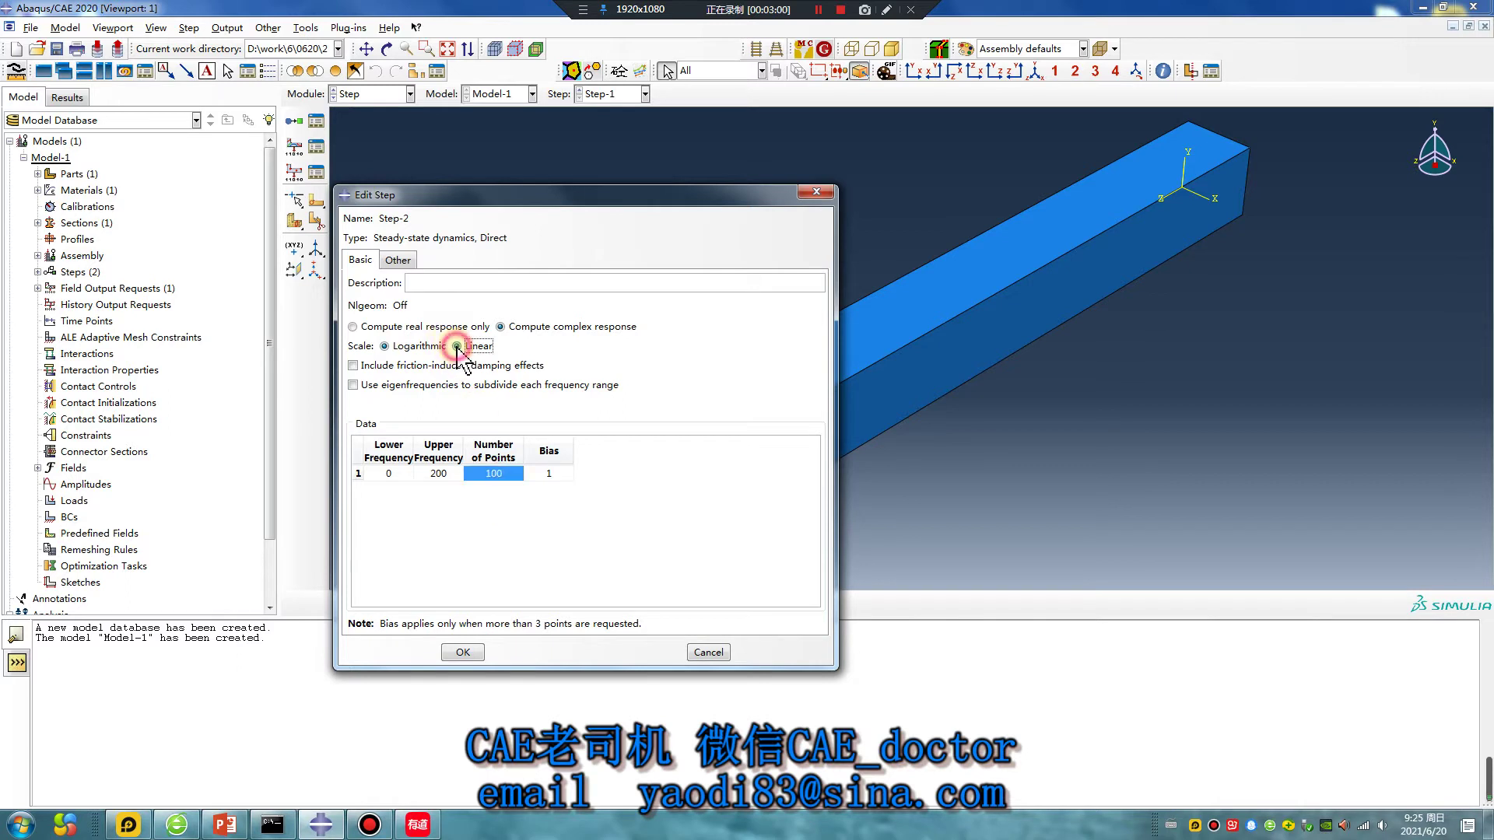
{"action": "left_click", "coordinate": [554, 476]}
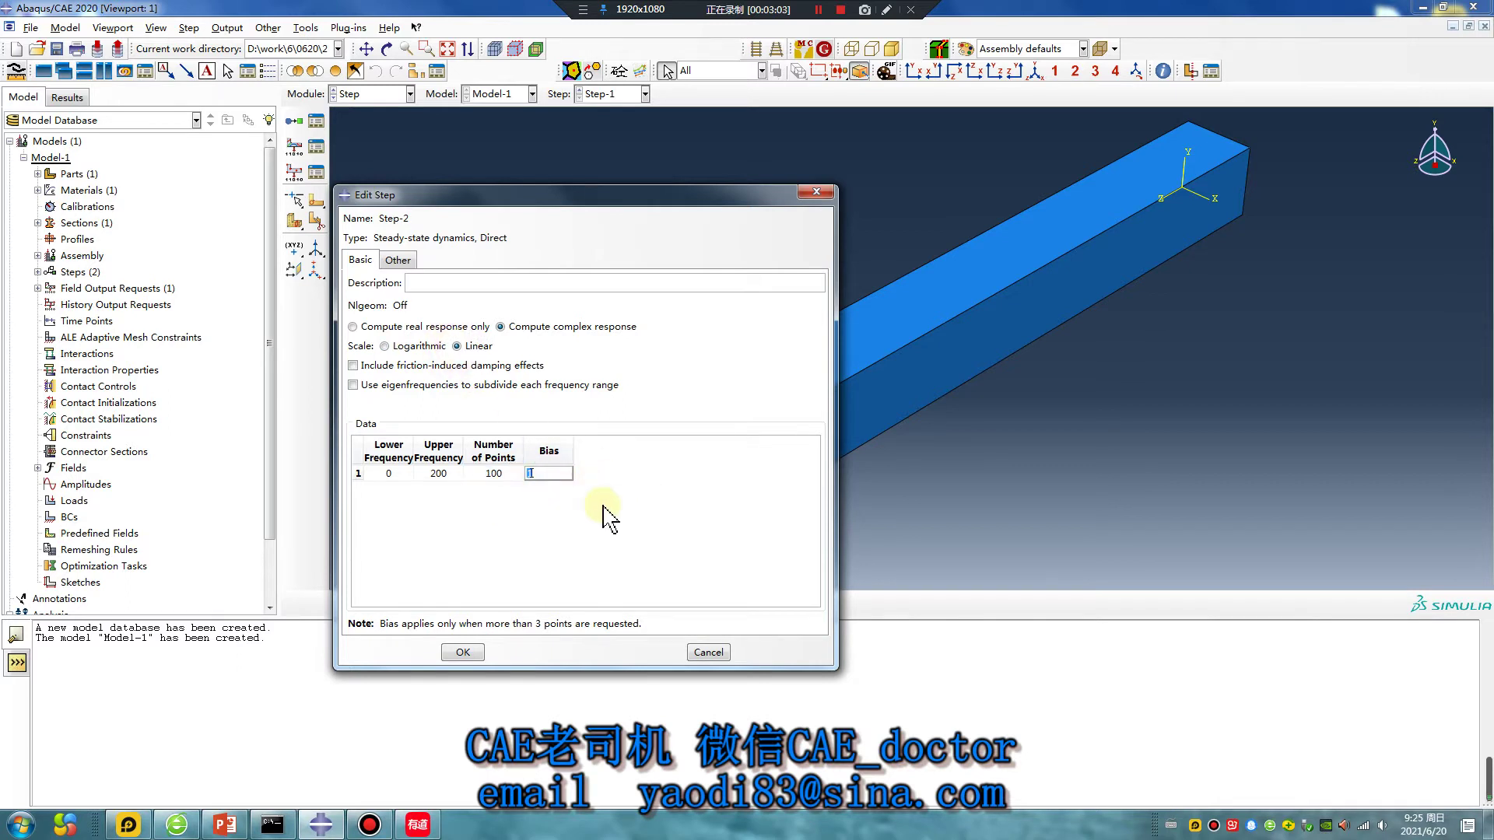
{"action": "left_click", "coordinate": [397, 261]}
{"action": "left_click", "coordinate": [360, 260]}
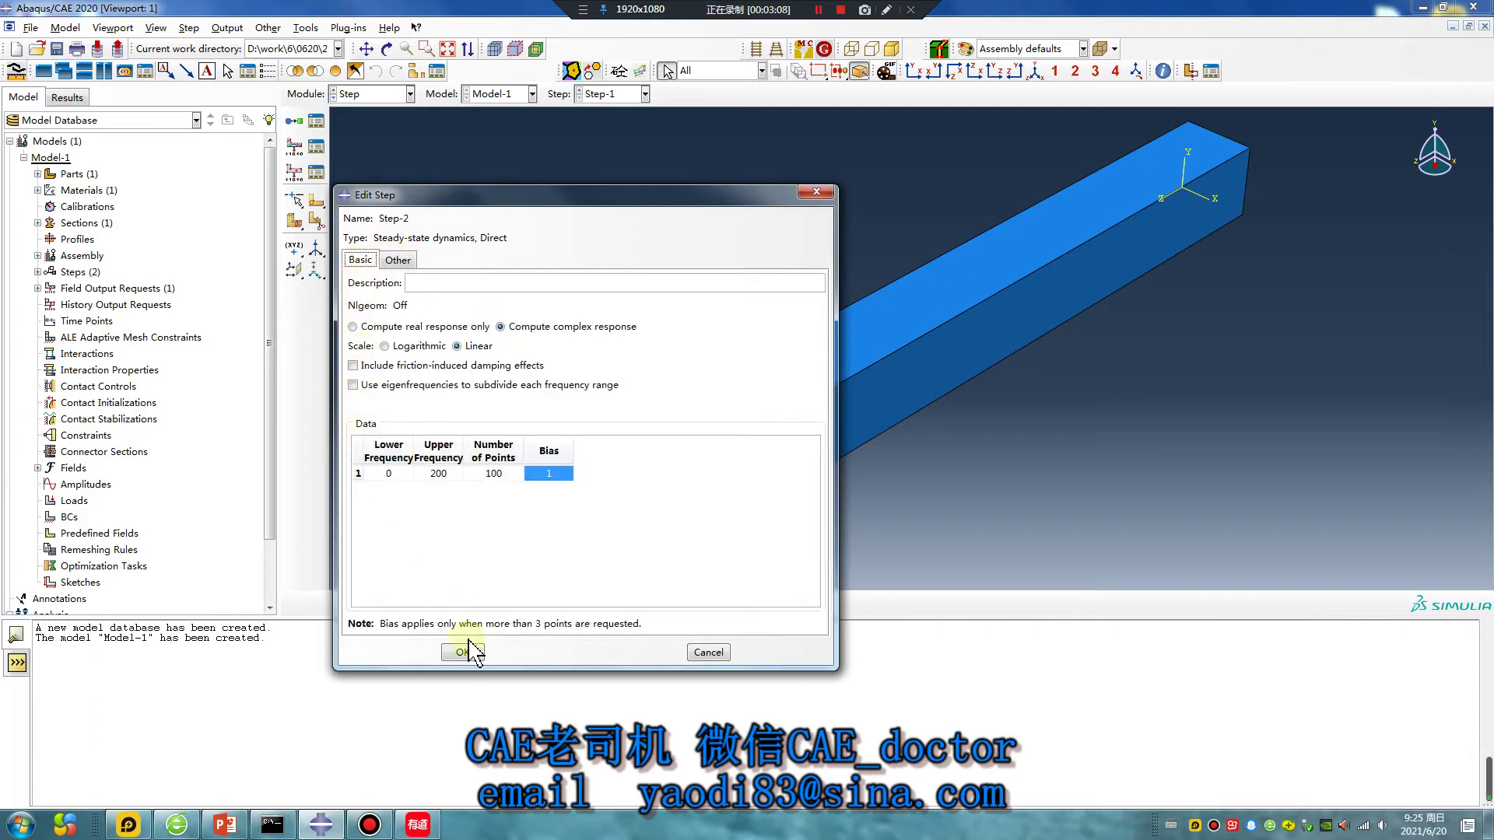
{"action": "left_click", "coordinate": [404, 262]}
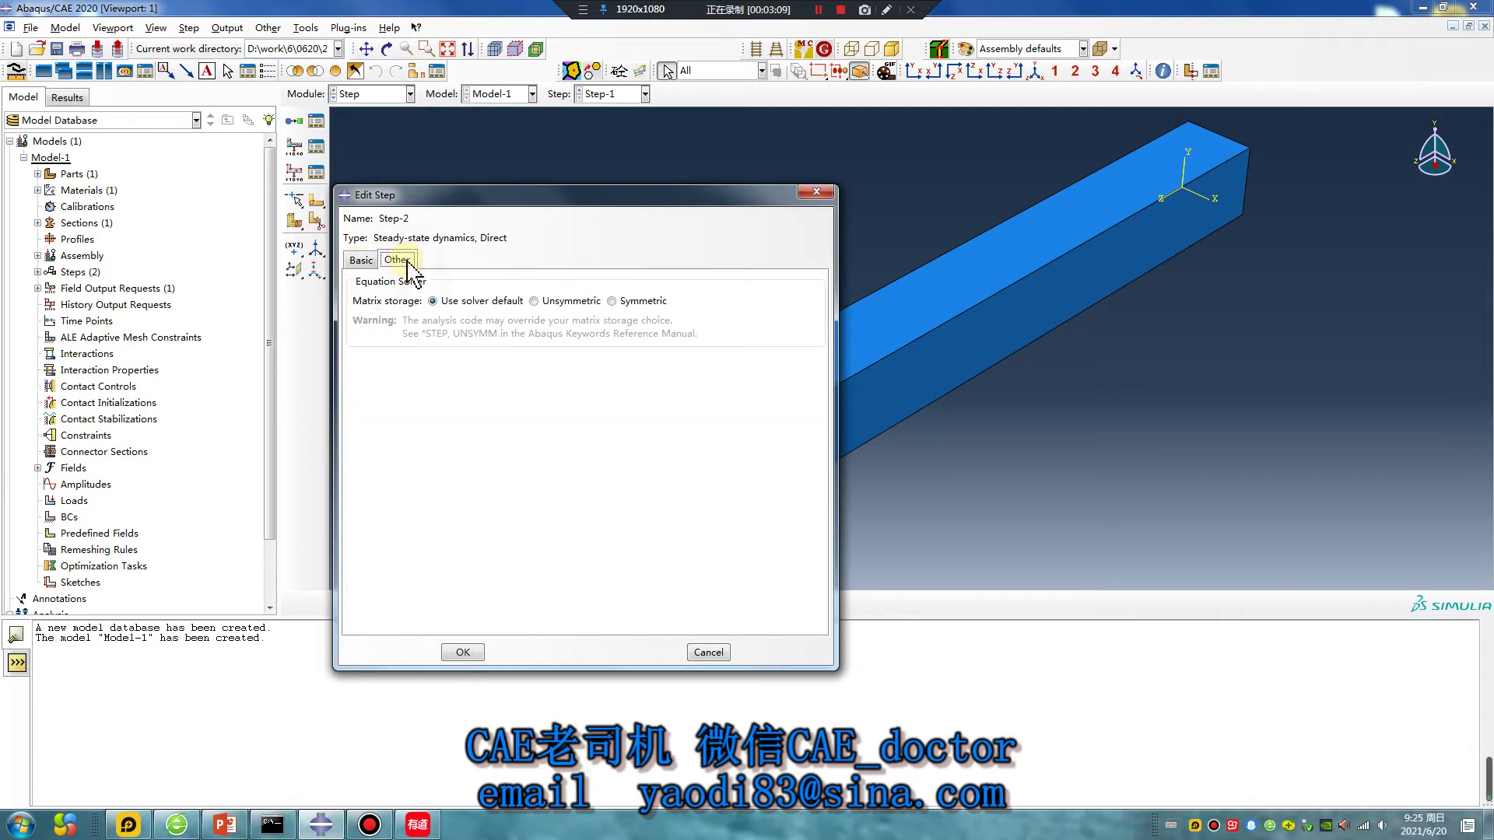
{"action": "left_click", "coordinate": [361, 261]}
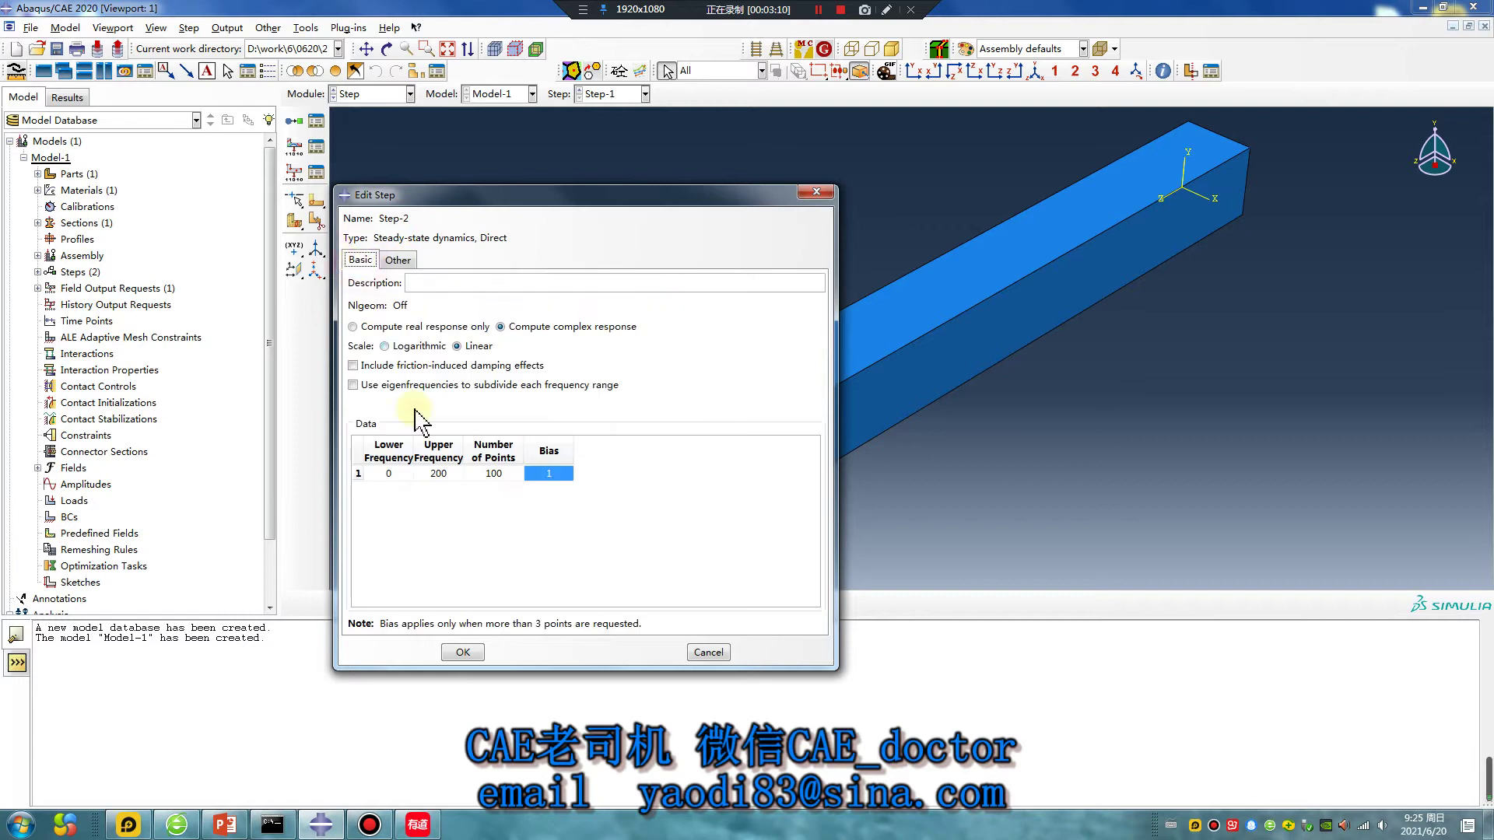
{"action": "left_click", "coordinate": [465, 653]}
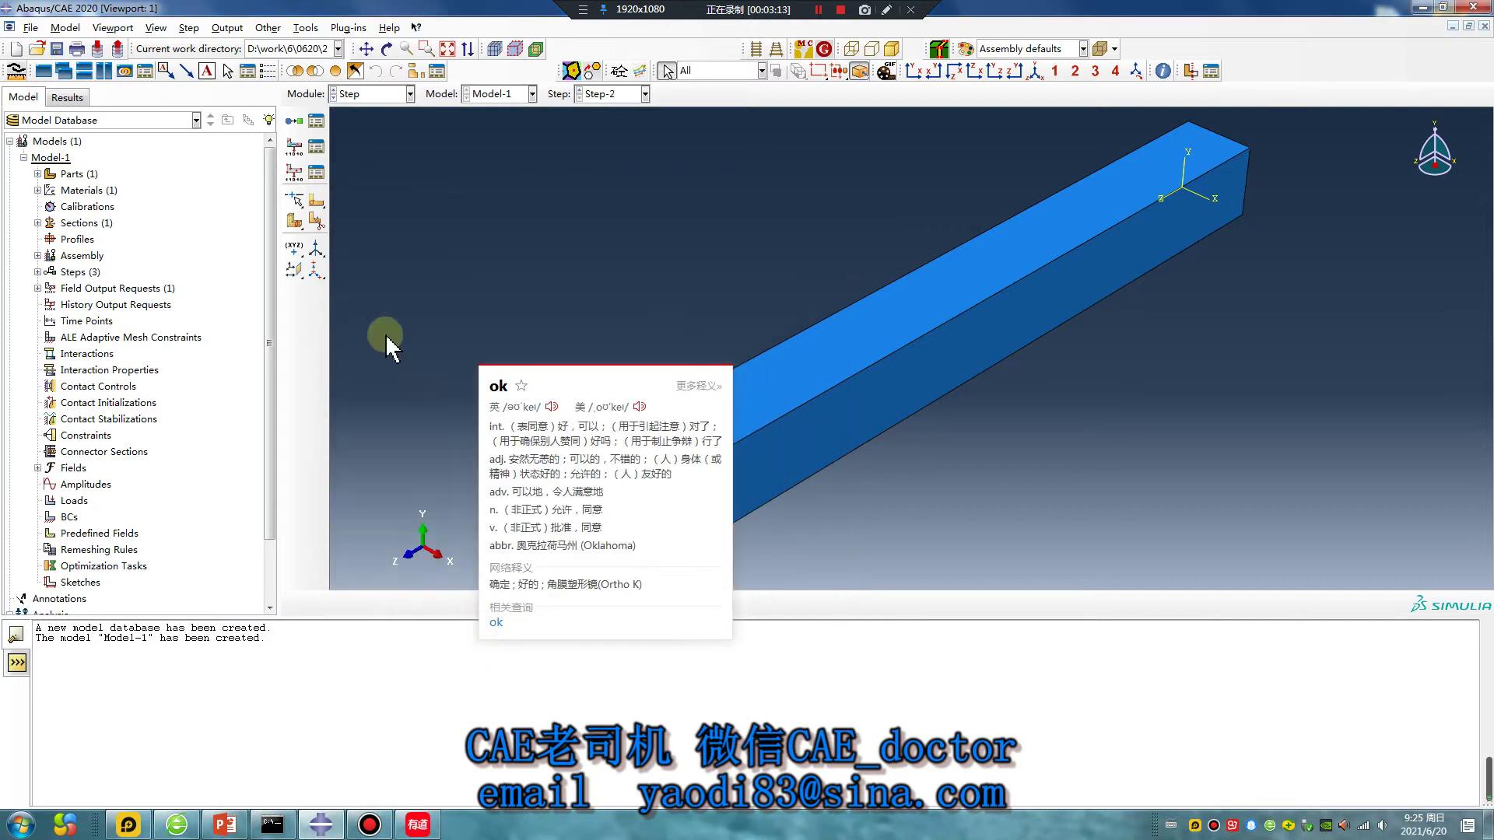
Reopen Step-2 from the list of steps to review its equation solver and basic settings.
{"action": "left_click", "coordinate": [315, 122]}
{"action": "double_click", "coordinate": [408, 309]}
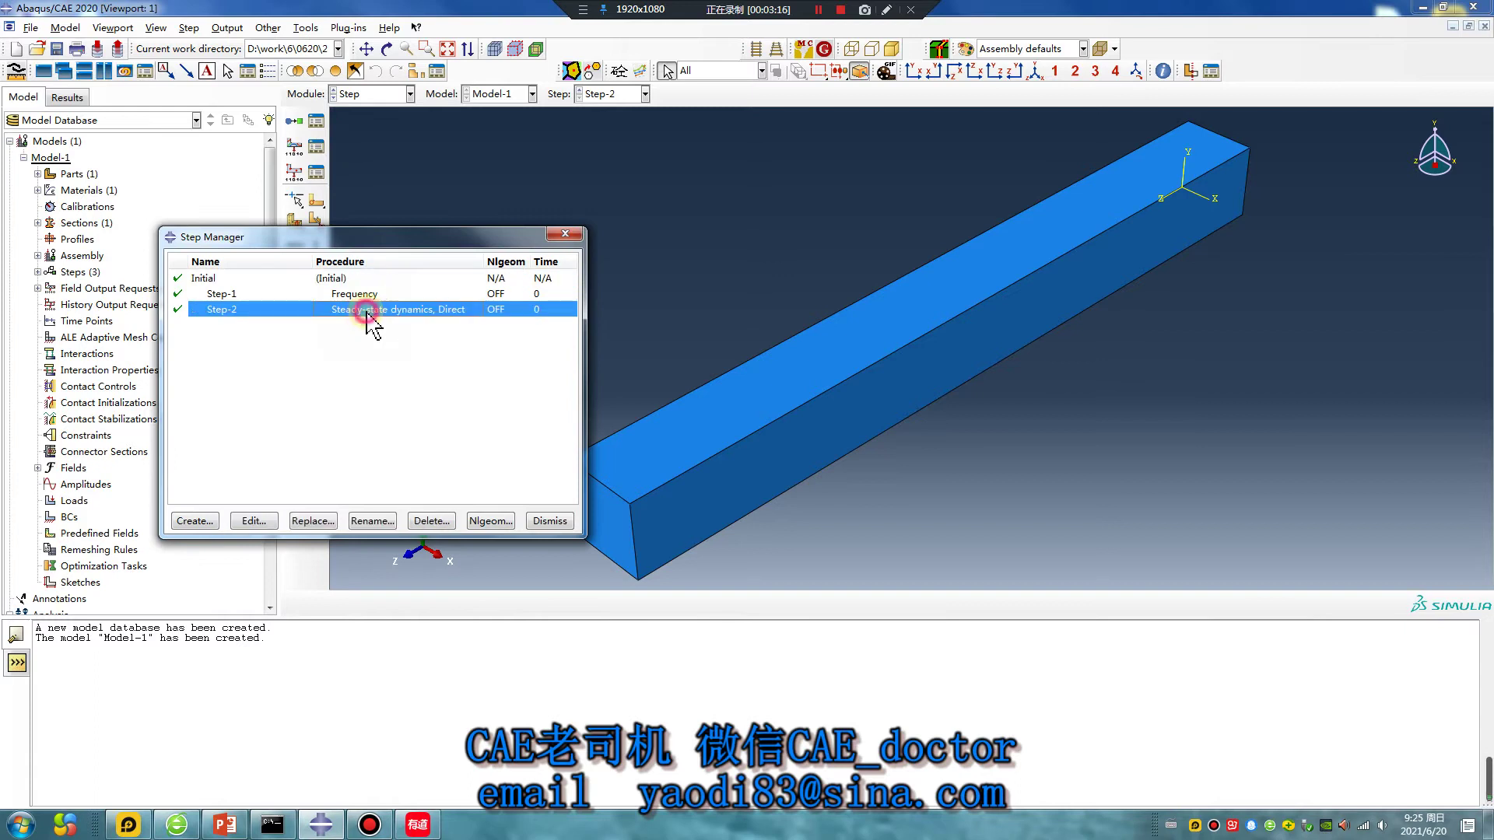
{"action": "left_click", "coordinate": [400, 262]}
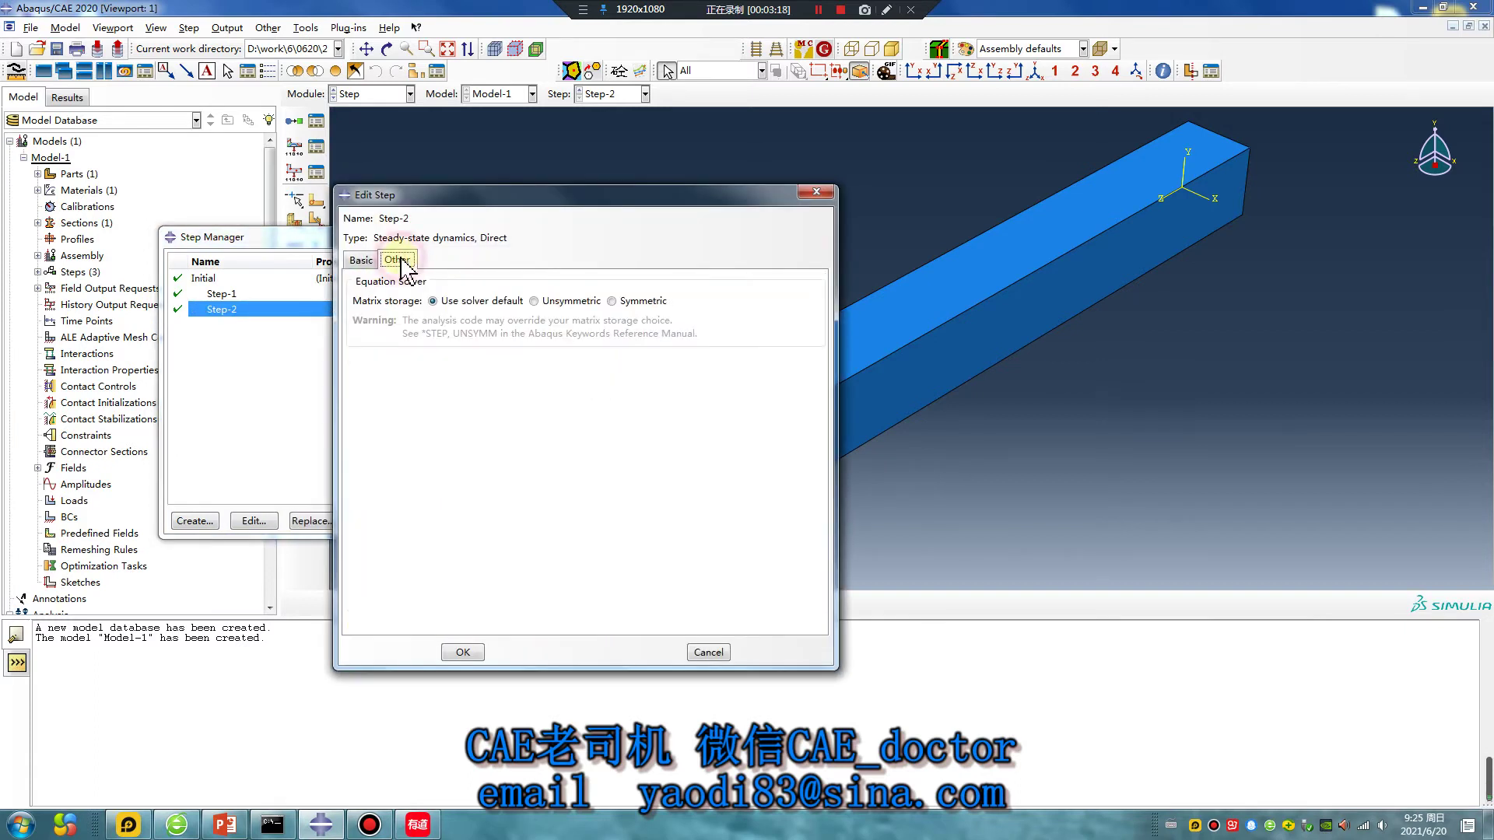
{"action": "left_click", "coordinate": [362, 262]}
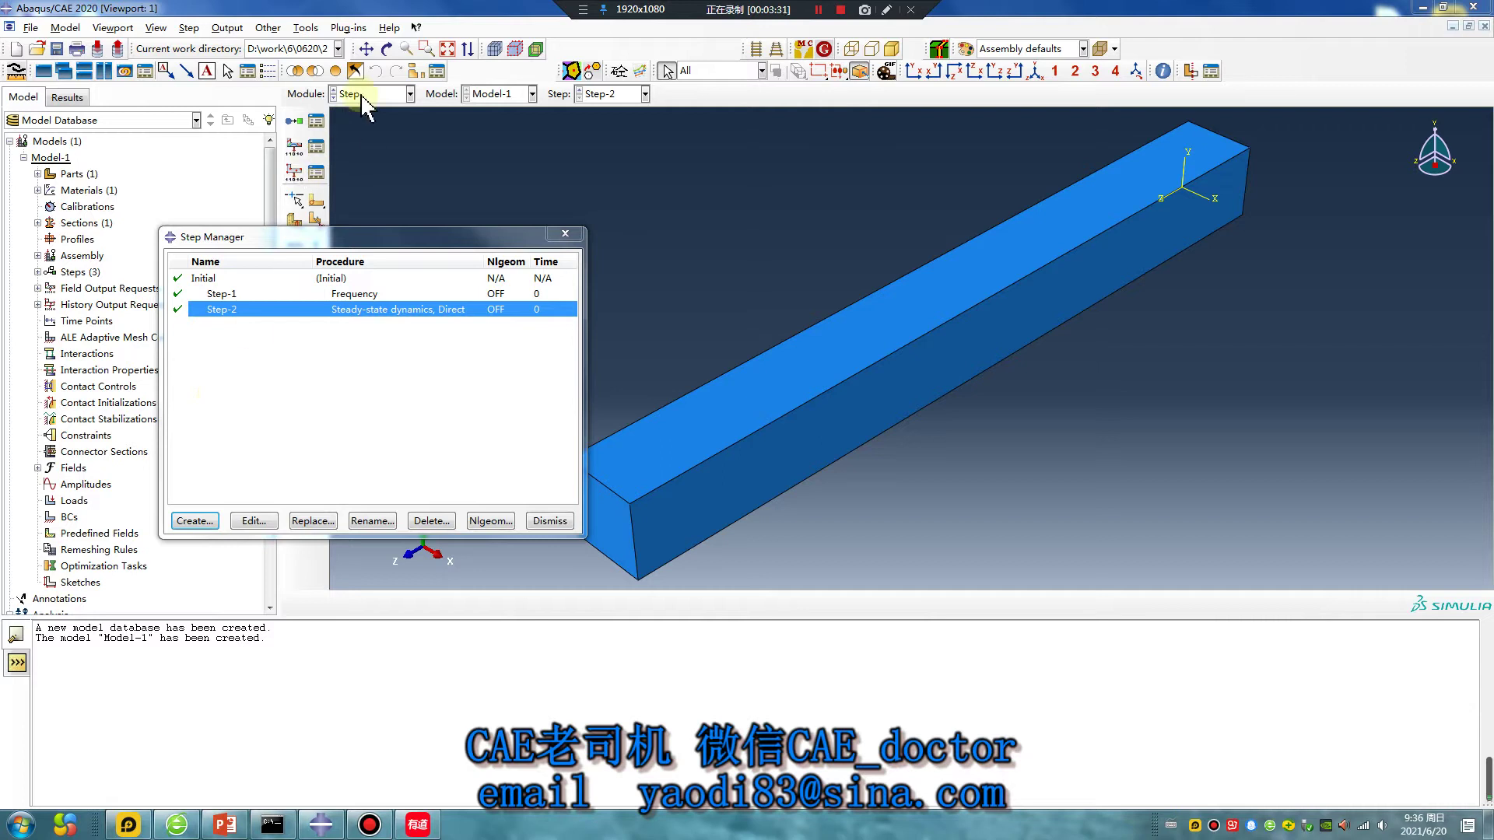
{"action": "left_click", "coordinate": [565, 234]}
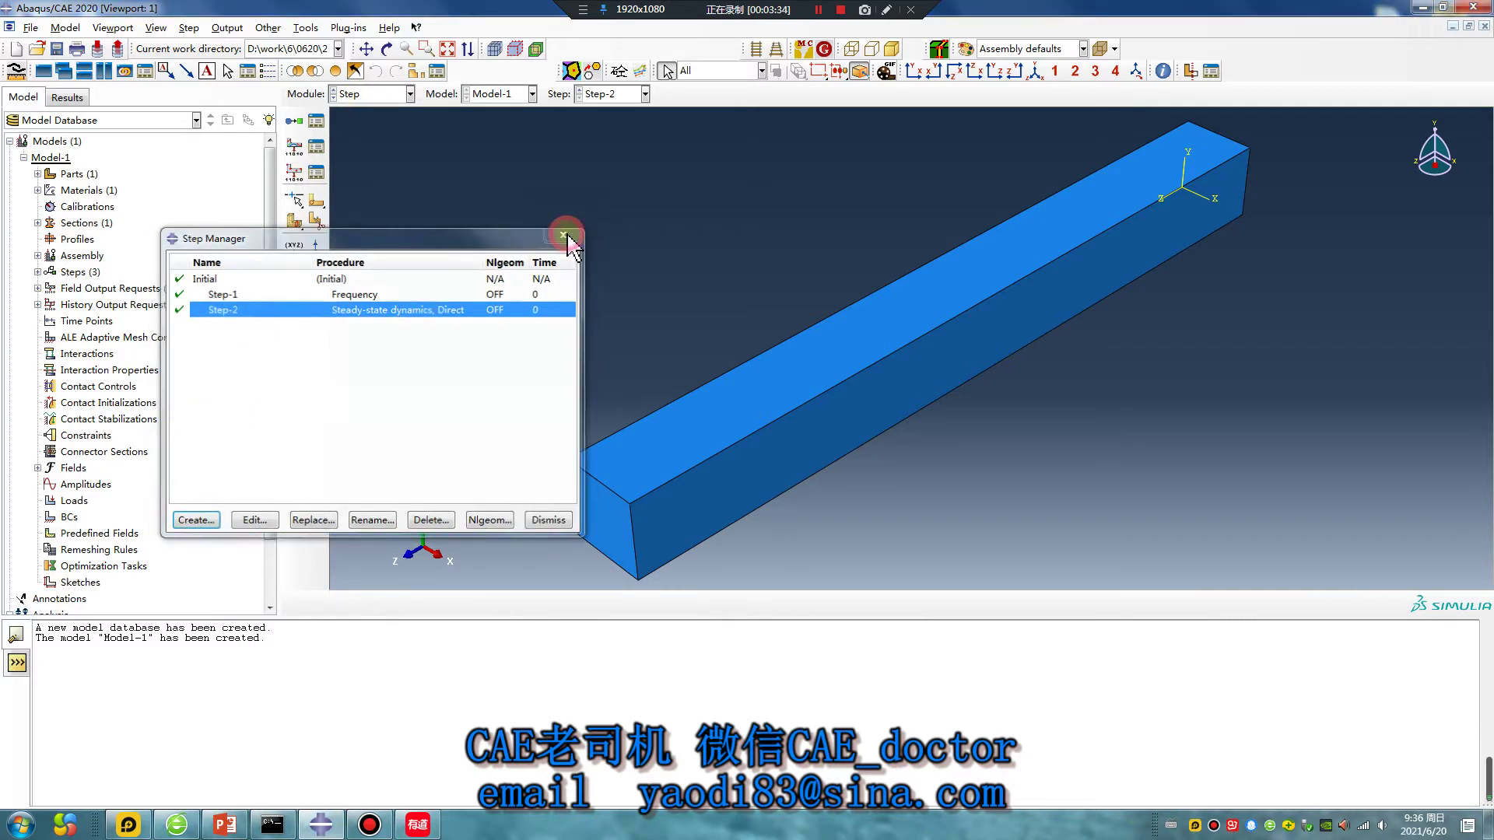
Add a Damping behavior to Material-1 in the Property module with a structural damping of 0.03.
{"action": "left_click", "coordinate": [374, 95]}
{"action": "left_click", "coordinate": [359, 123]}
{"action": "left_click", "coordinate": [316, 123]}
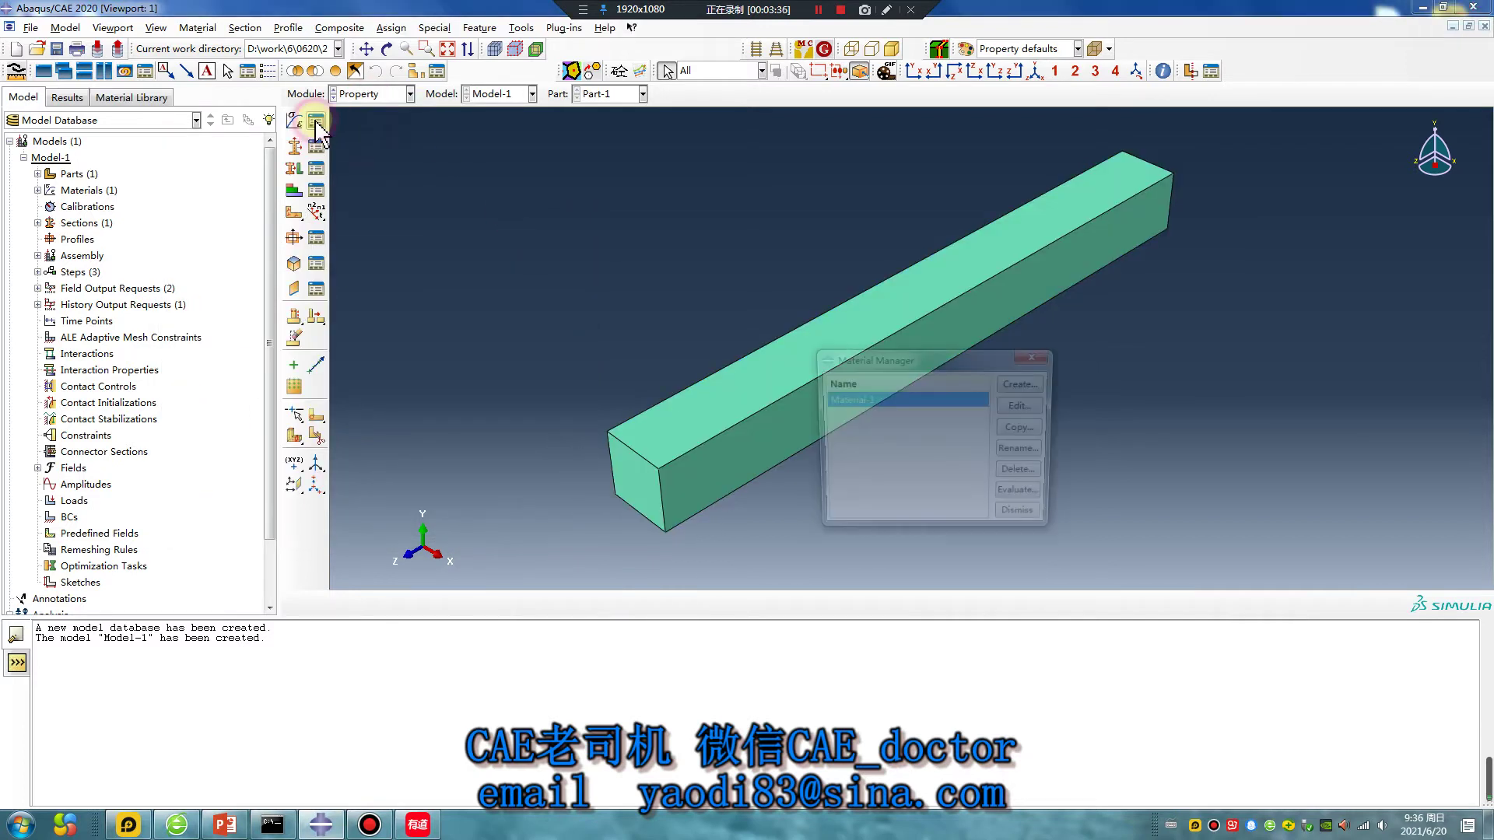
{"action": "double_click", "coordinate": [864, 399]}
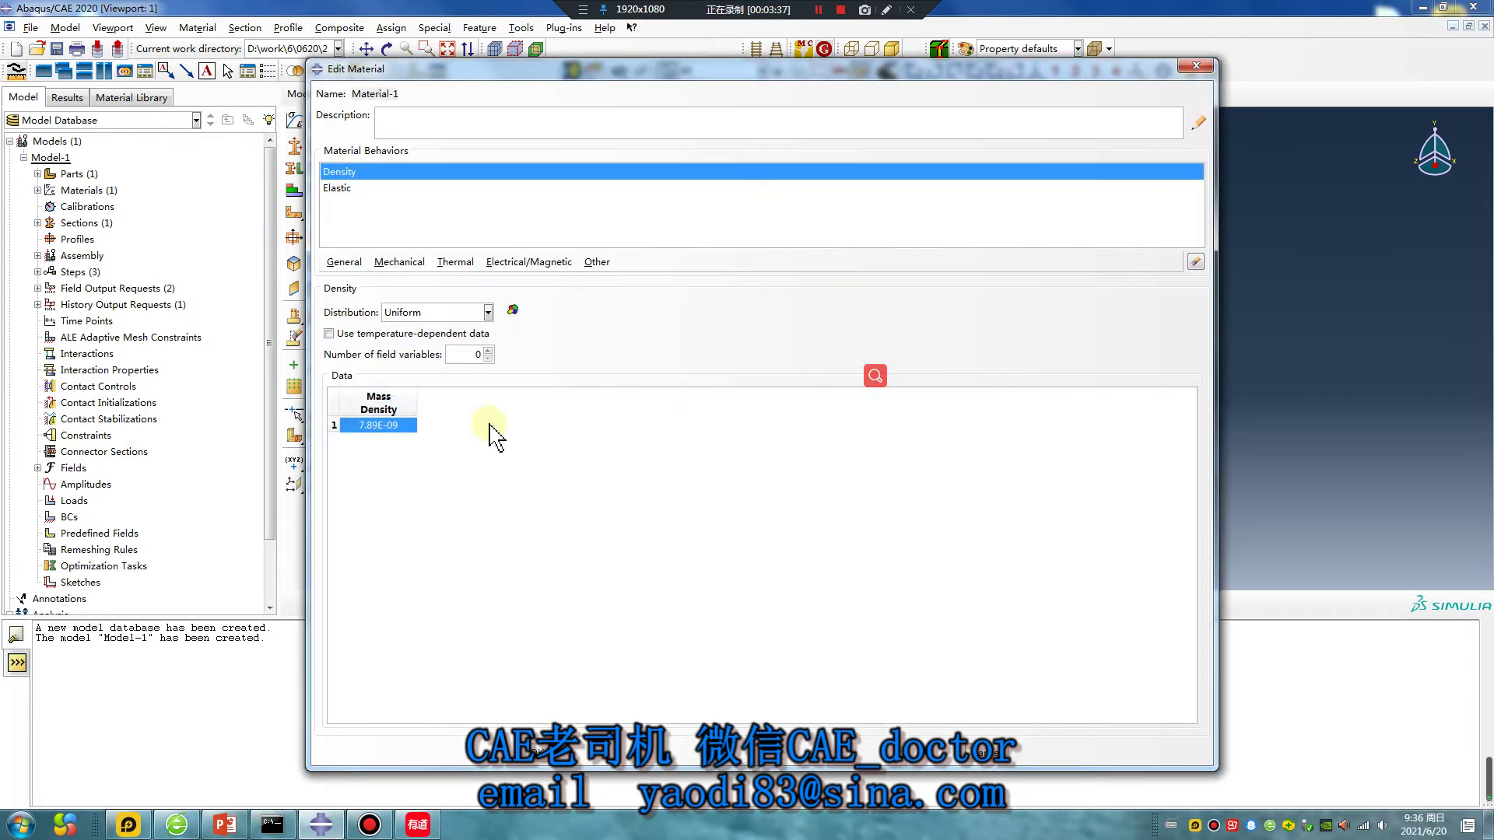
{"action": "left_click", "coordinate": [399, 262]}
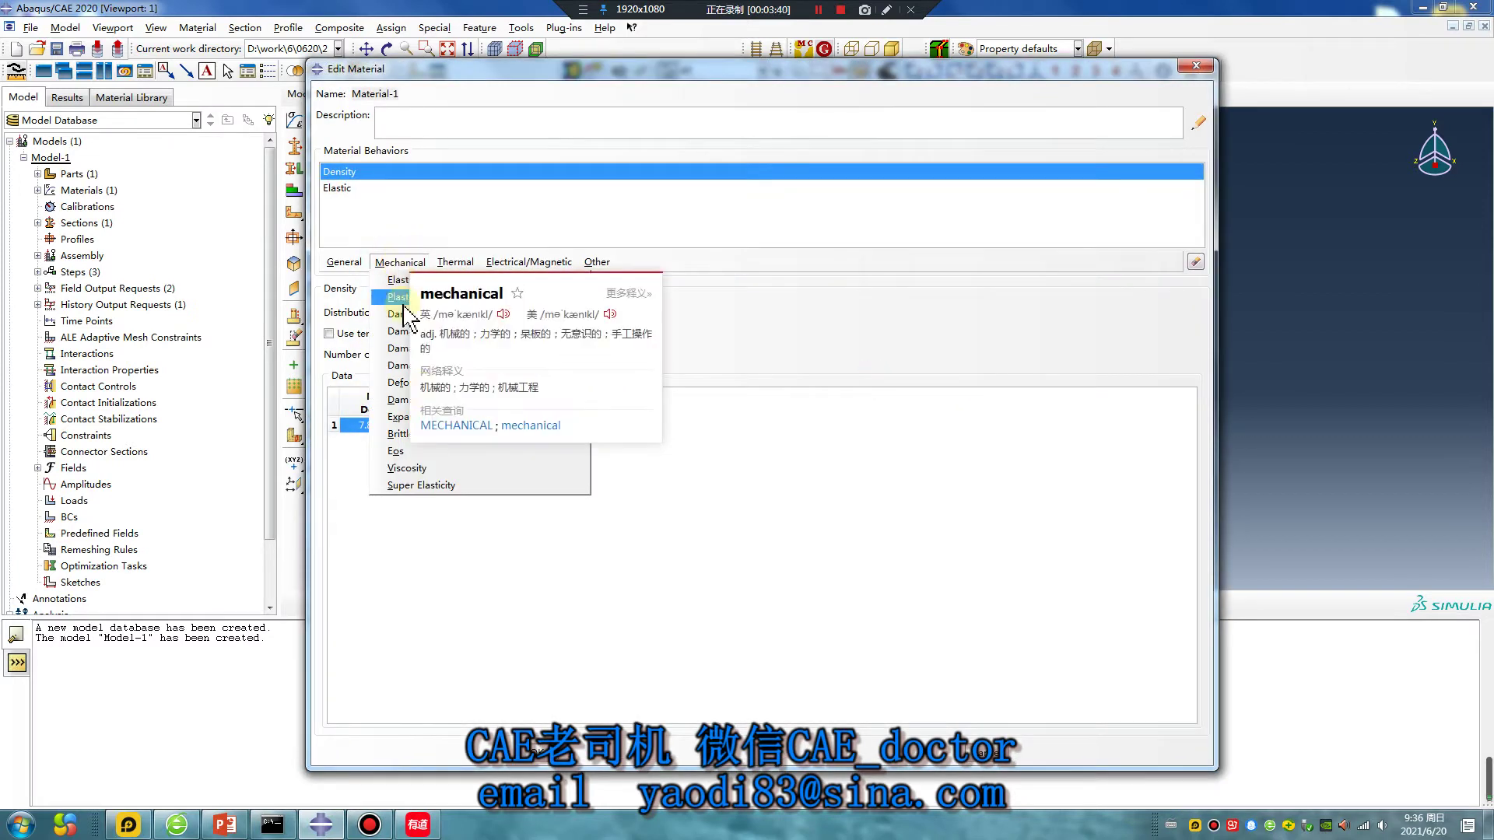
{"action": "left_click", "coordinate": [390, 400]}
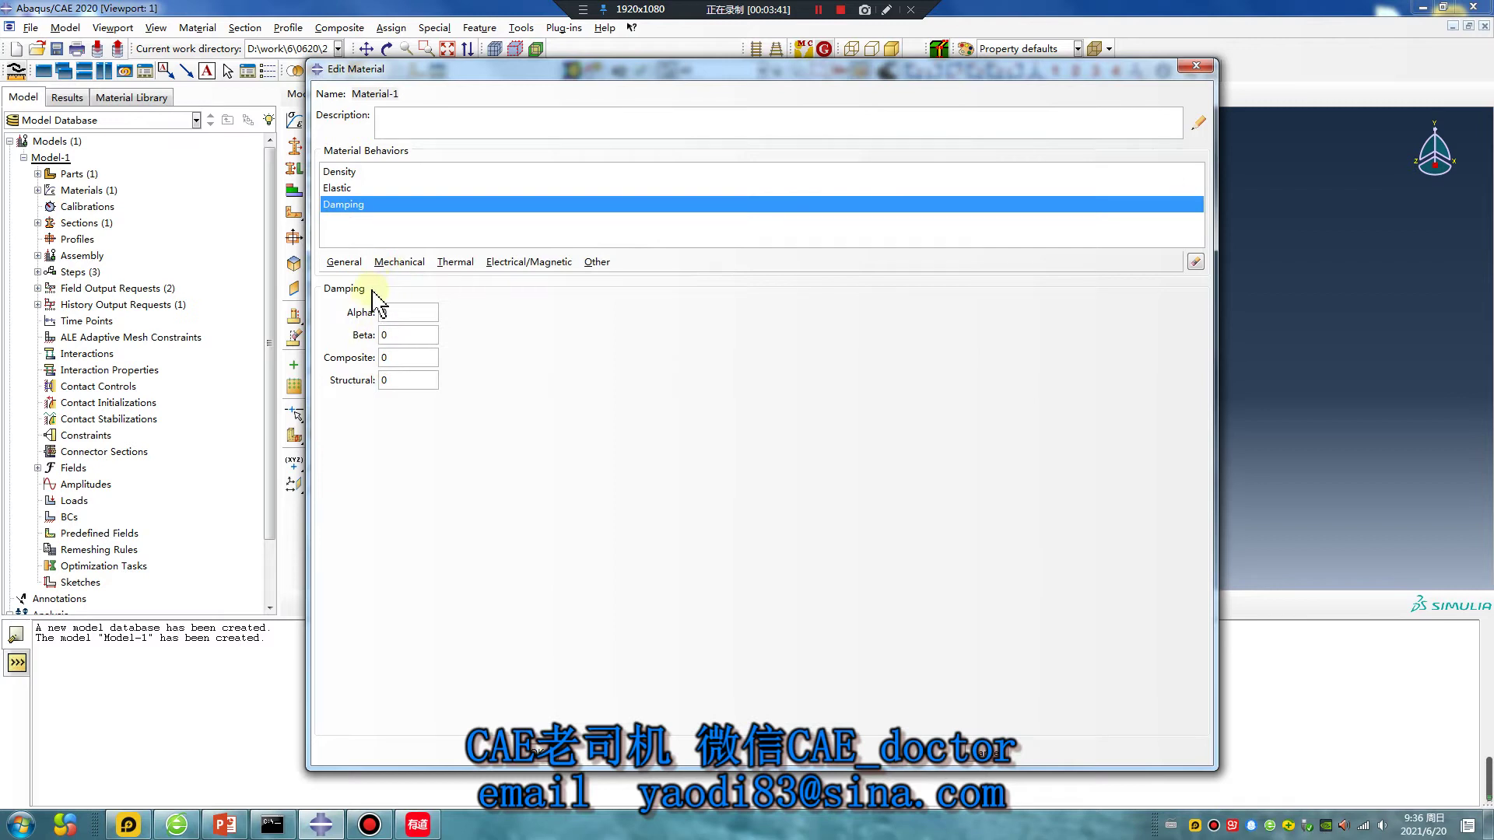
{"action": "left_click", "coordinate": [388, 379]}
{"action": "mouse_move", "coordinate": [375, 389]}
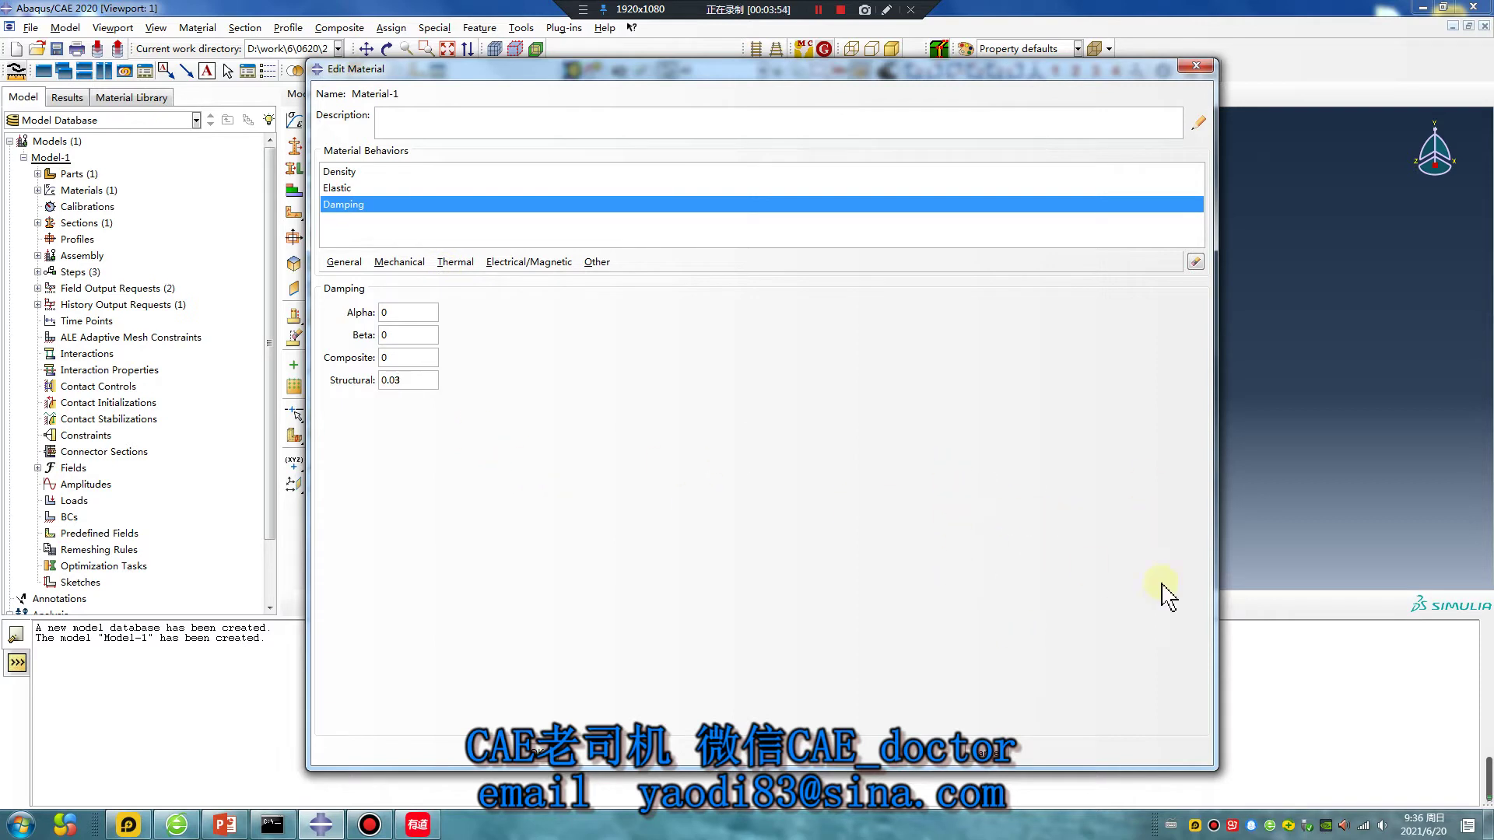
{"action": "left_click", "coordinate": [543, 755]}
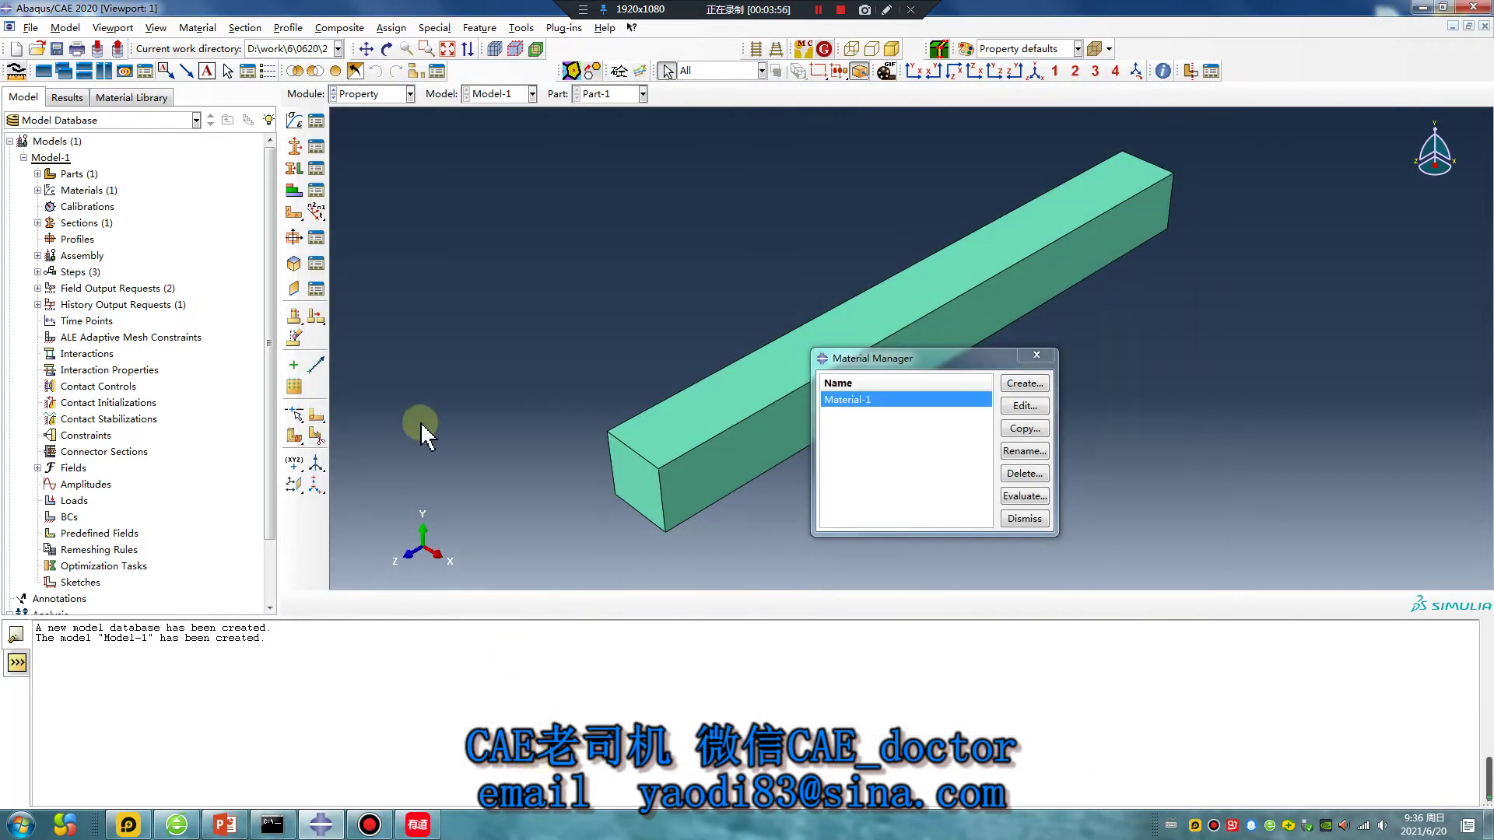
Close the Youdao dictionary program, return to the Step module and suppress Step-2.
{"action": "left_click", "coordinate": [362, 96]}
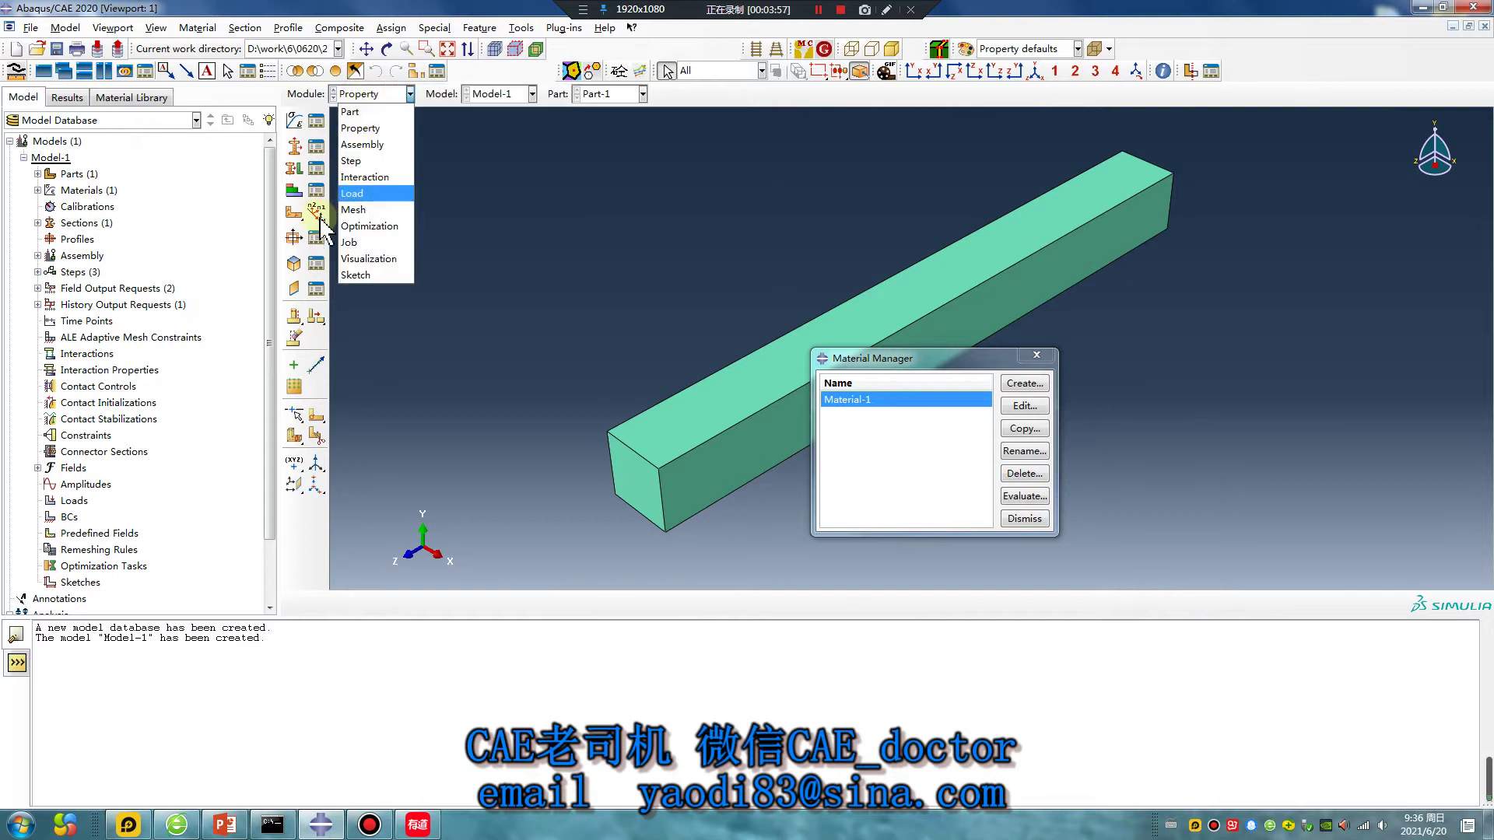
{"action": "right_click", "coordinate": [412, 825]}
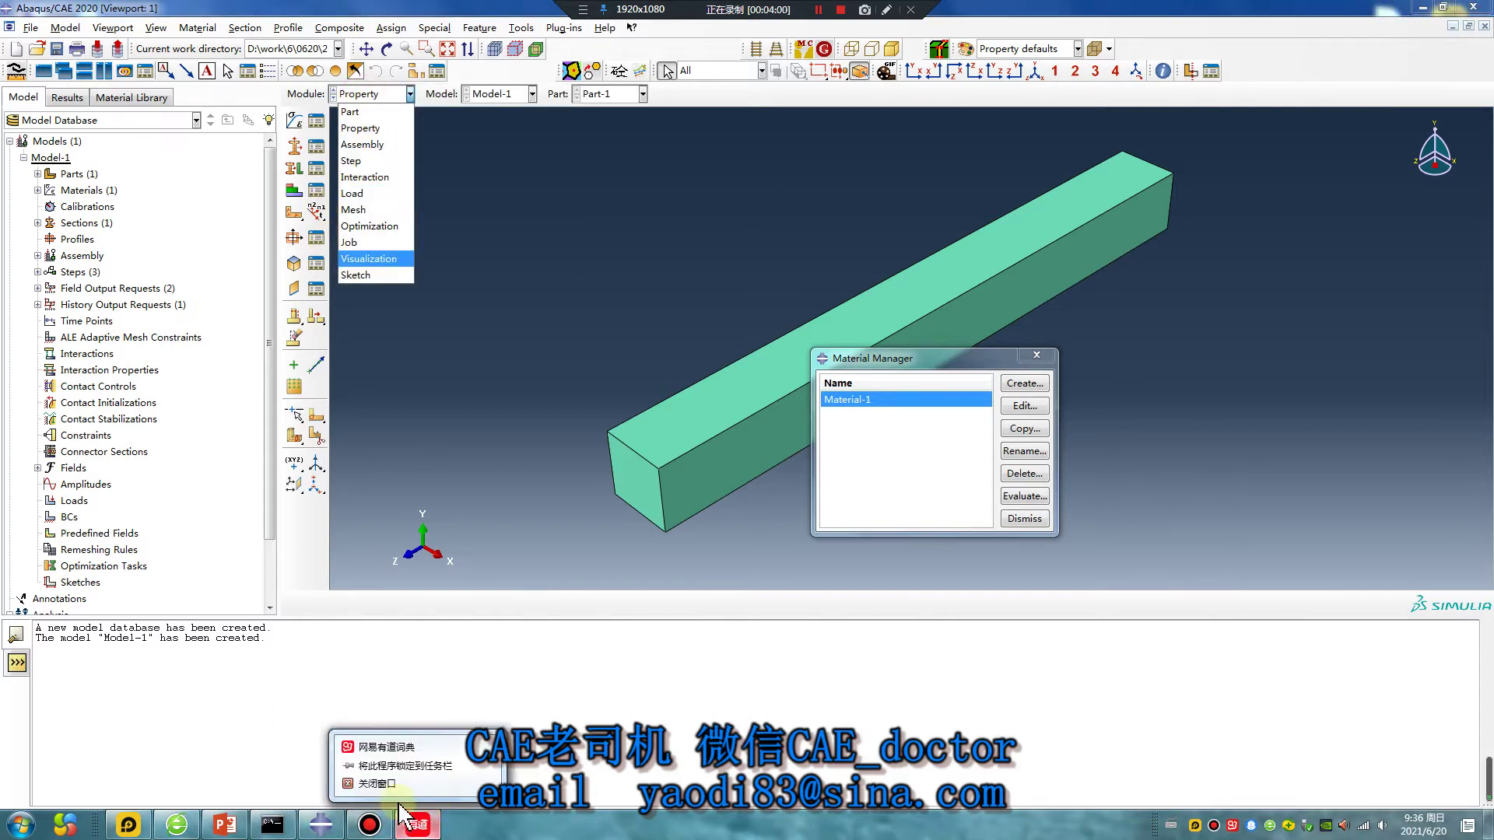
{"action": "left_click", "coordinate": [405, 795]}
{"action": "left_click", "coordinate": [373, 160]}
{"action": "left_click", "coordinate": [316, 120]}
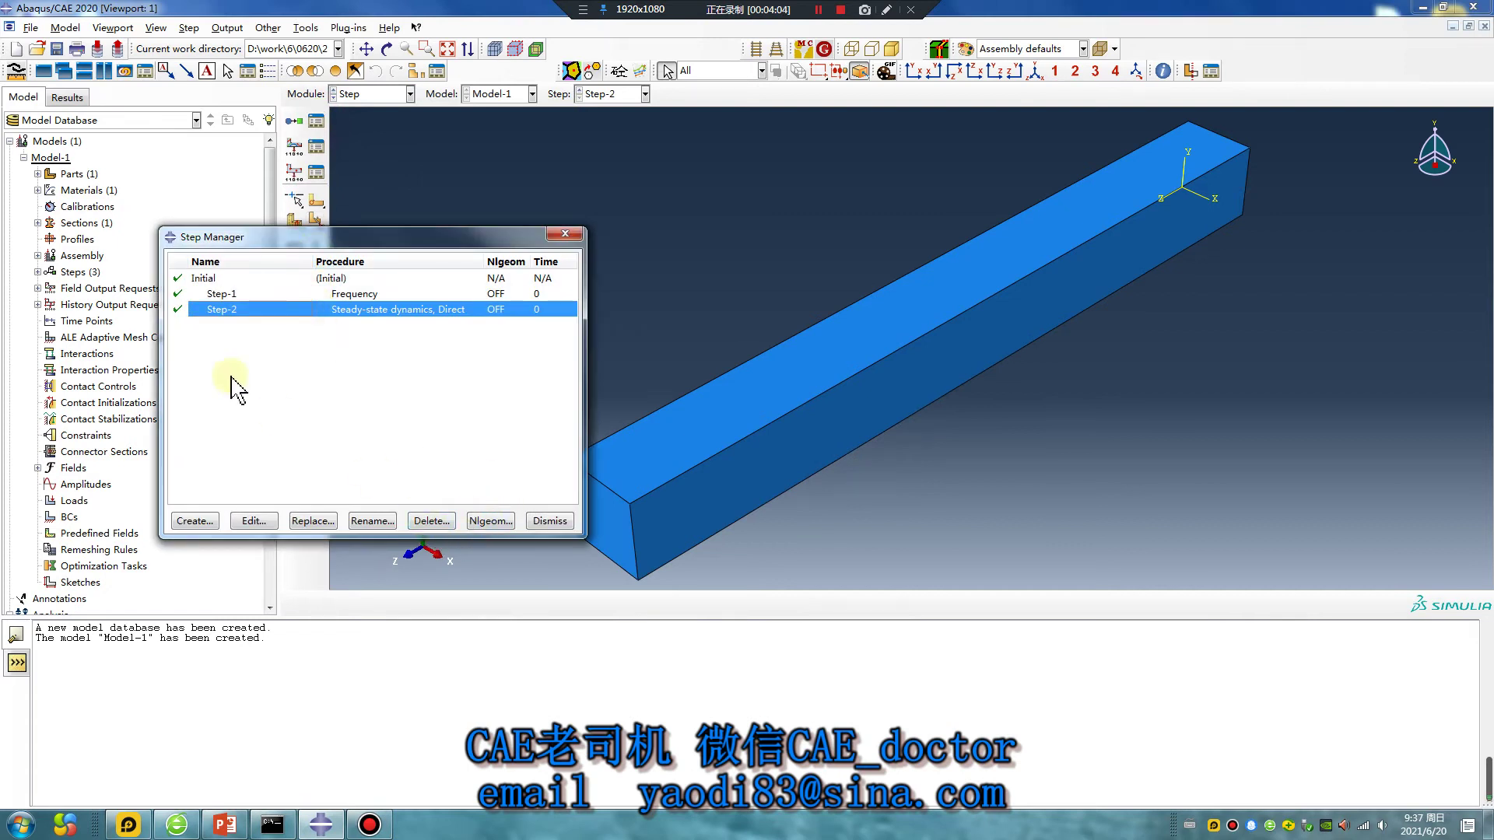
{"action": "left_click", "coordinate": [177, 309]}
Create Step-3 after Step-1 as a linear perturbation step of type Steady-state dynamics, Modal.
{"action": "left_click", "coordinate": [217, 522]}
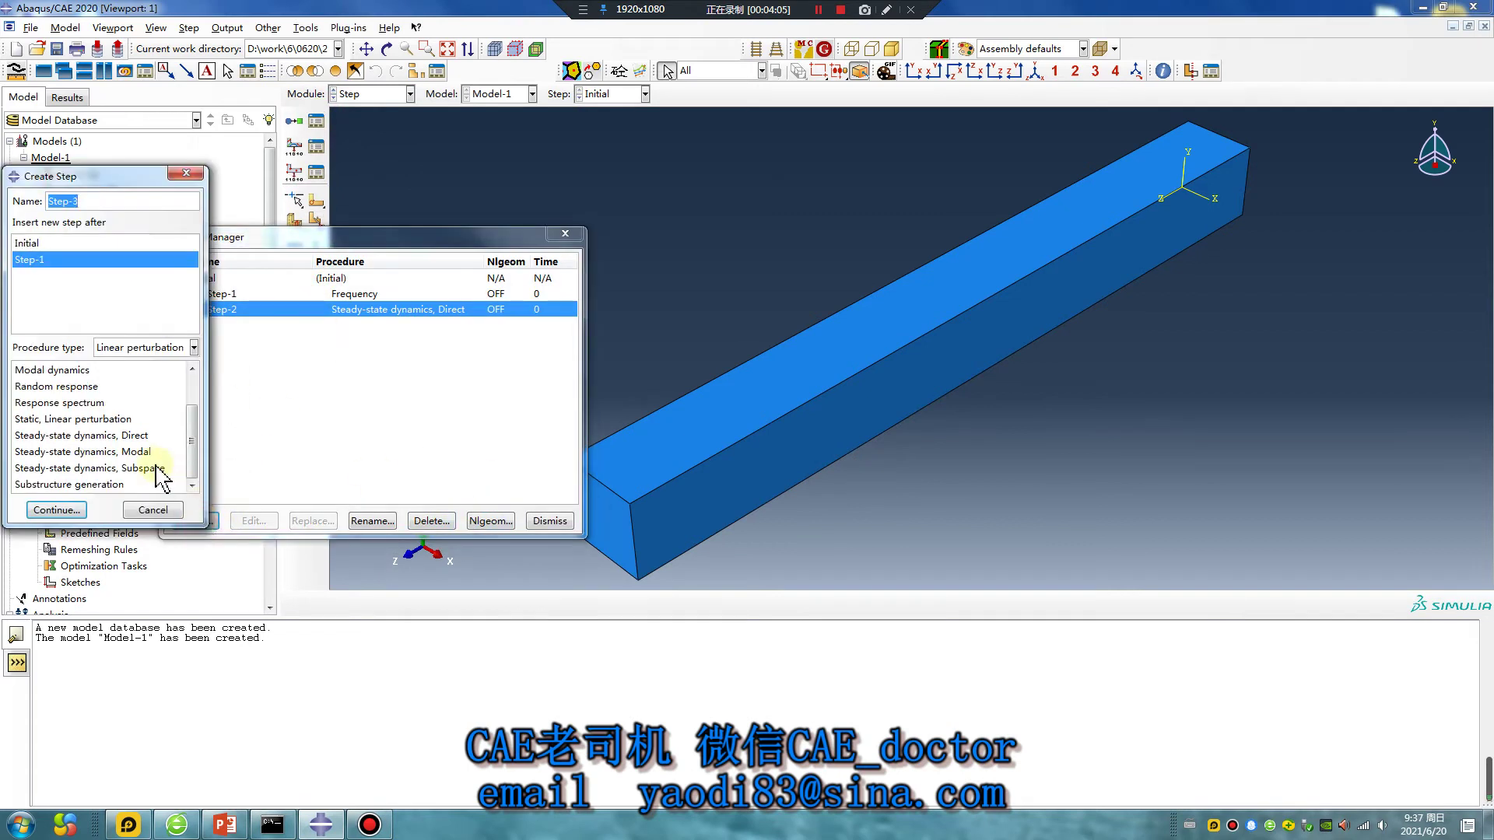
{"action": "left_click", "coordinate": [136, 452]}
{"action": "left_click", "coordinate": [56, 510]}
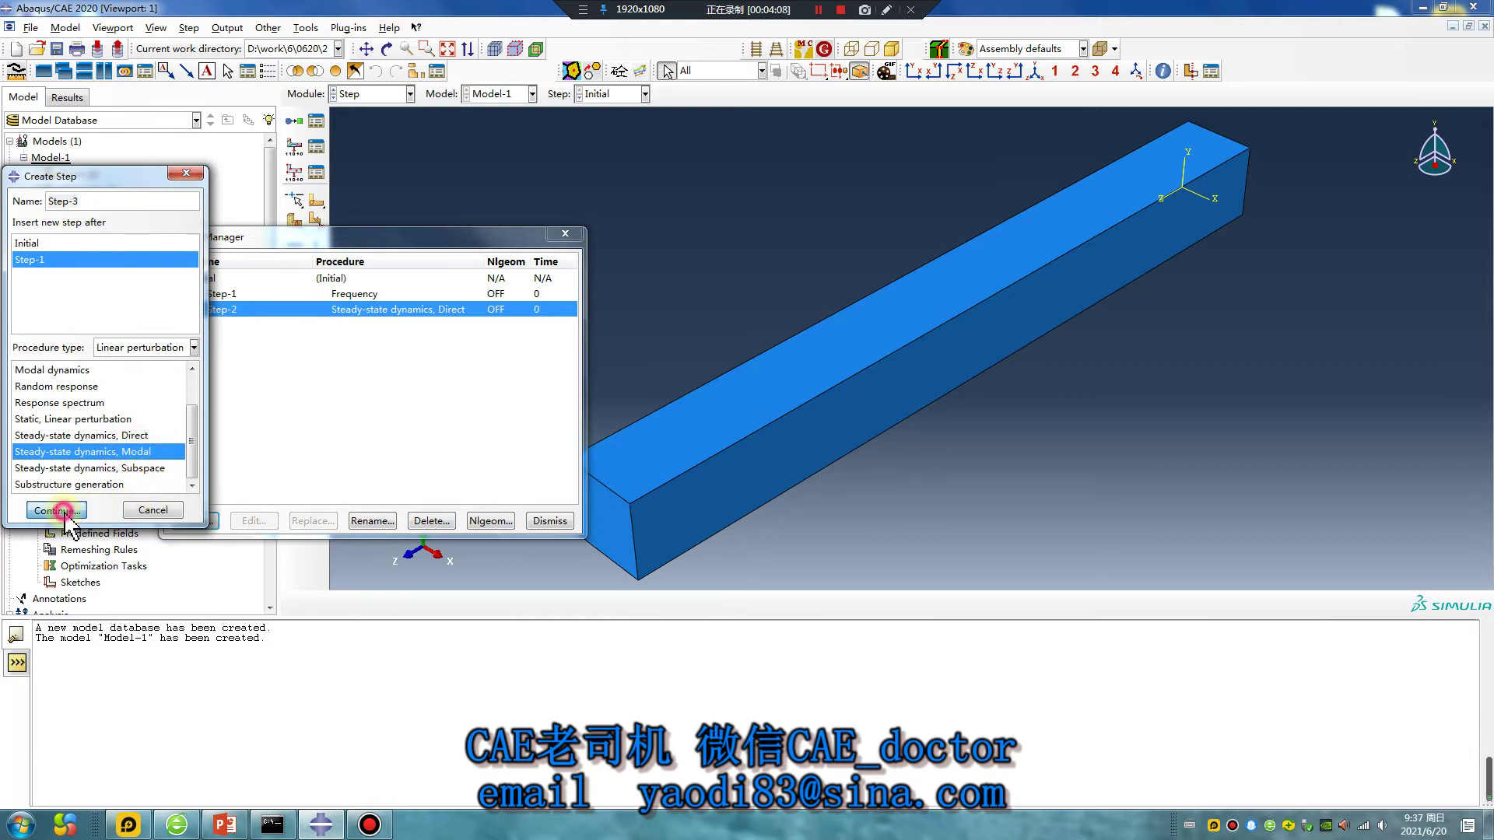
Set Step-3's frequency sweep from 0 to 200 with 100 points and bias 1 on a linear scale.
{"action": "left_click", "coordinate": [418, 415]}
{"action": "left_click", "coordinate": [455, 415]}
{"action": "type", "text": "200"}
{"action": "left_click", "coordinate": [514, 416]}
{"action": "type", "text": "100"}
{"action": "left_click", "coordinate": [580, 415]}
{"action": "type", "text": "1"}
{"action": "left_click", "coordinate": [457, 327]}
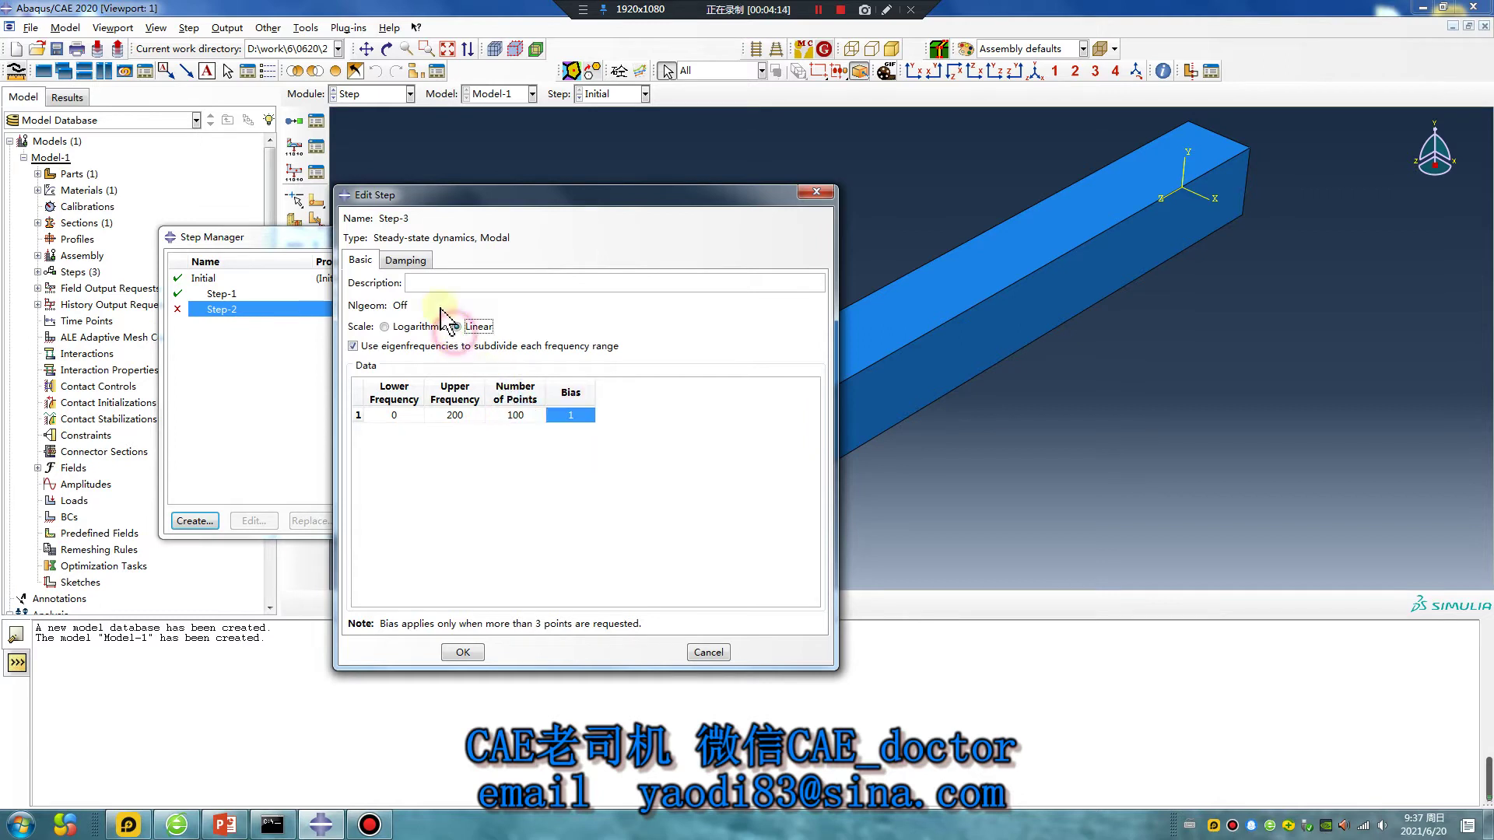
Try to apply direct modal damping to Step-3 over modes 0 to 200 with a critical damping fraction of 0.03.
{"action": "left_click", "coordinate": [408, 260]}
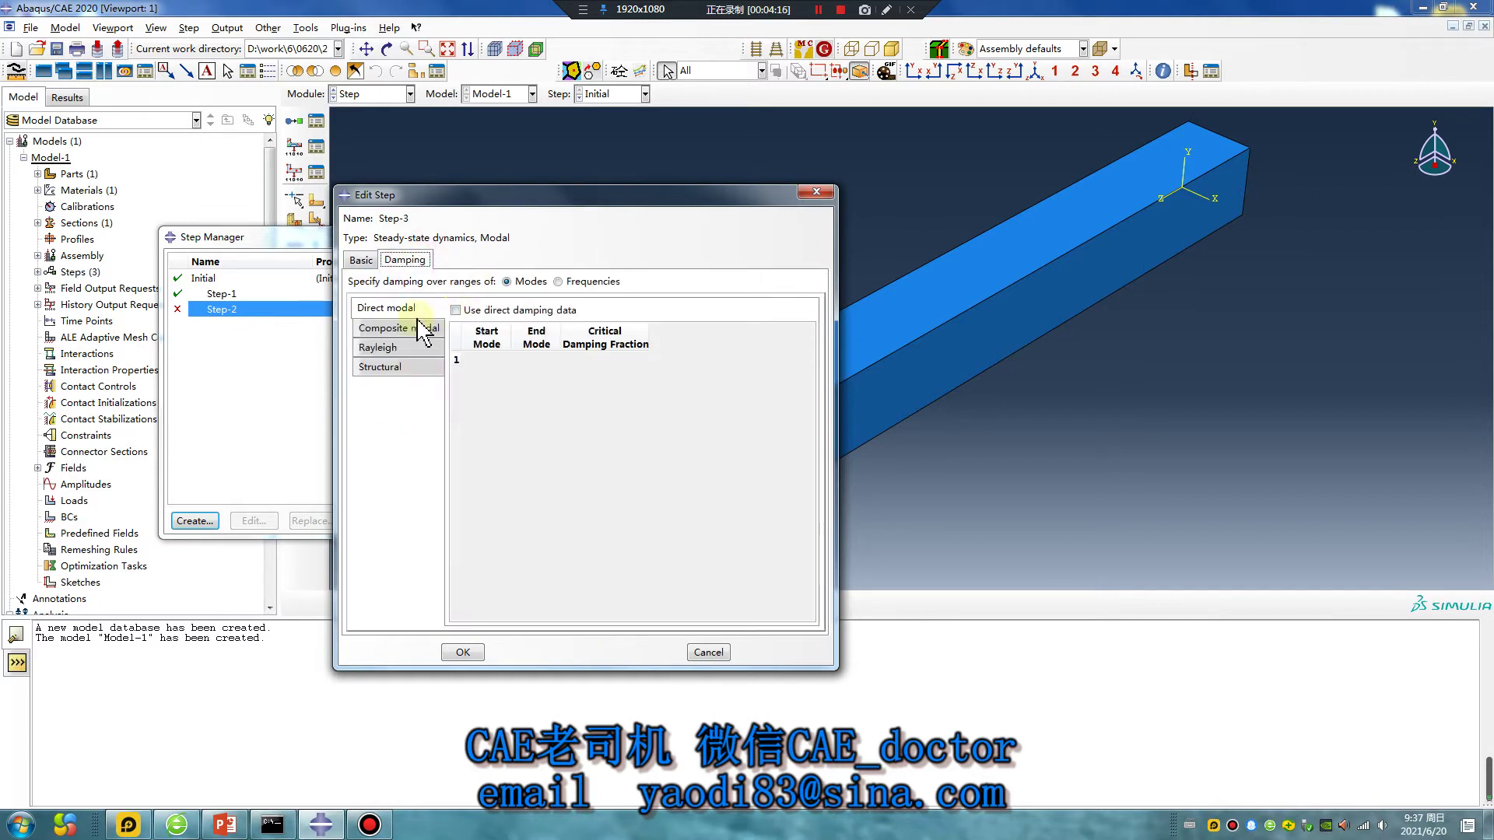
{"action": "left_click", "coordinate": [458, 311]}
{"action": "left_click", "coordinate": [495, 359]}
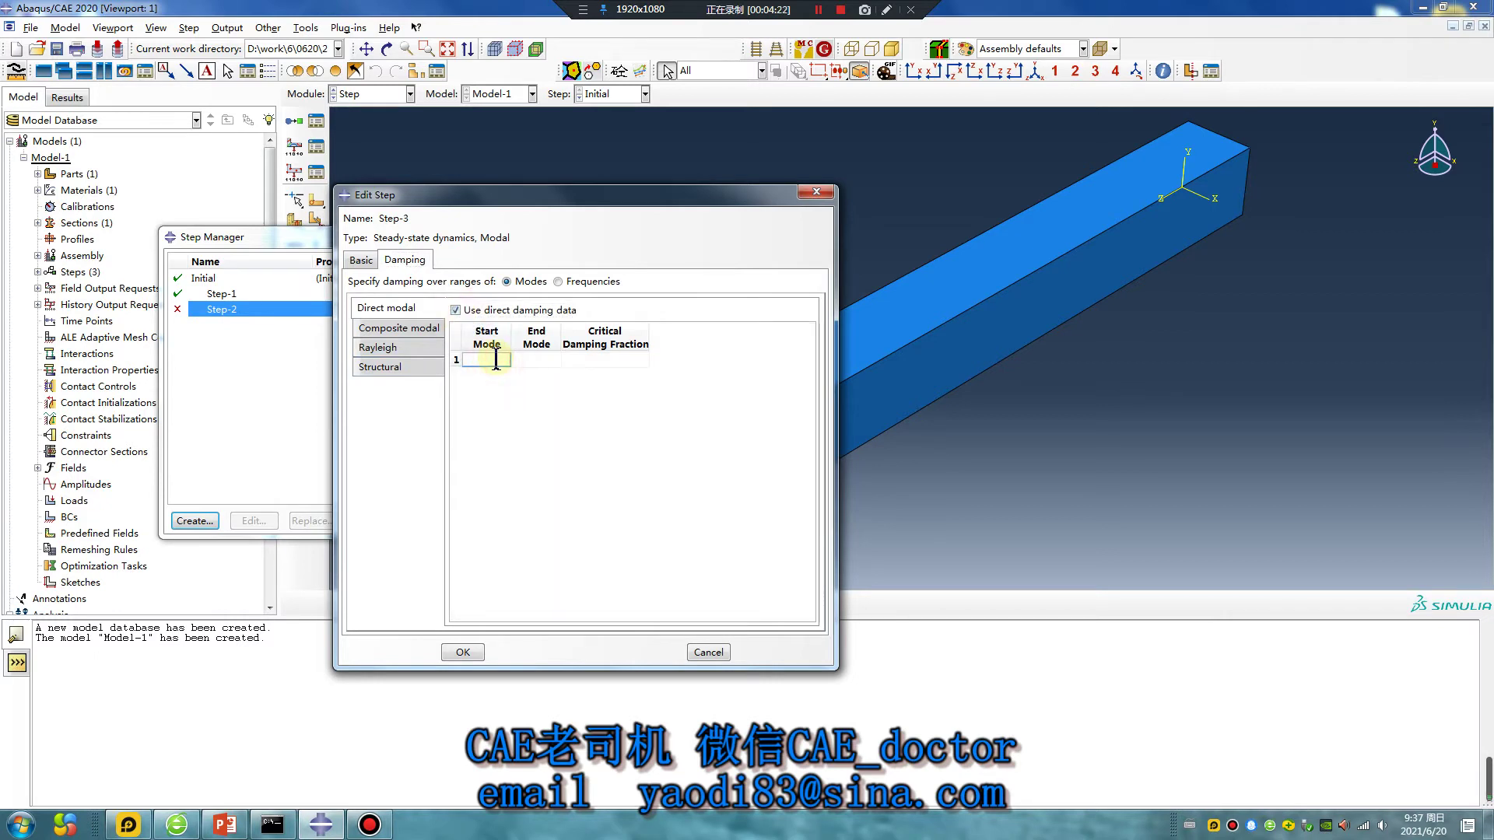
{"action": "left_click", "coordinate": [558, 362]}
{"action": "type", "text": "200"}
{"action": "left_click", "coordinate": [615, 361]}
{"action": "type", "text": "0"}
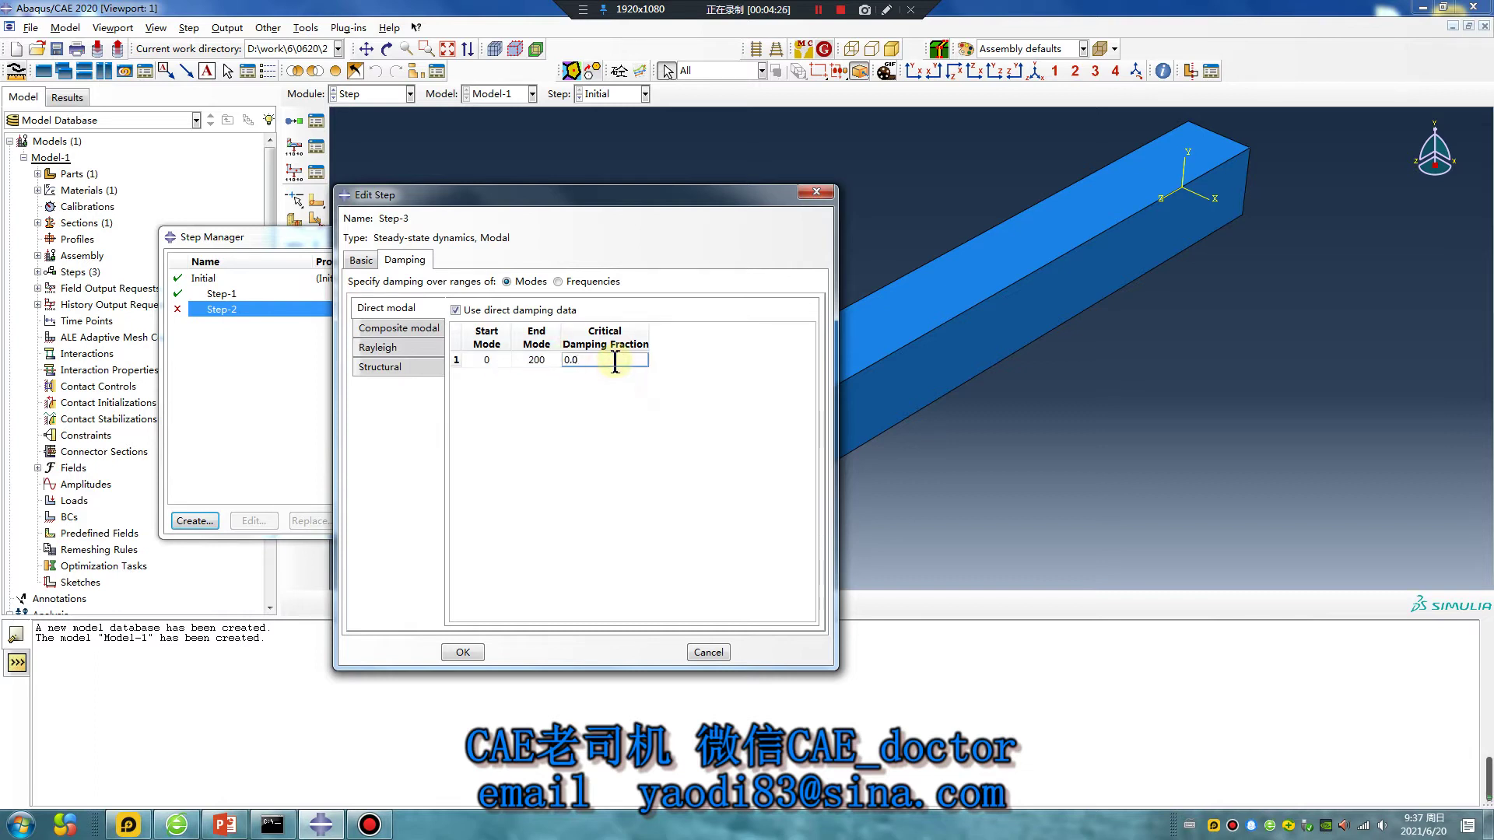
{"action": "type", "text": ".03"}
{"action": "left_click", "coordinate": [463, 652]}
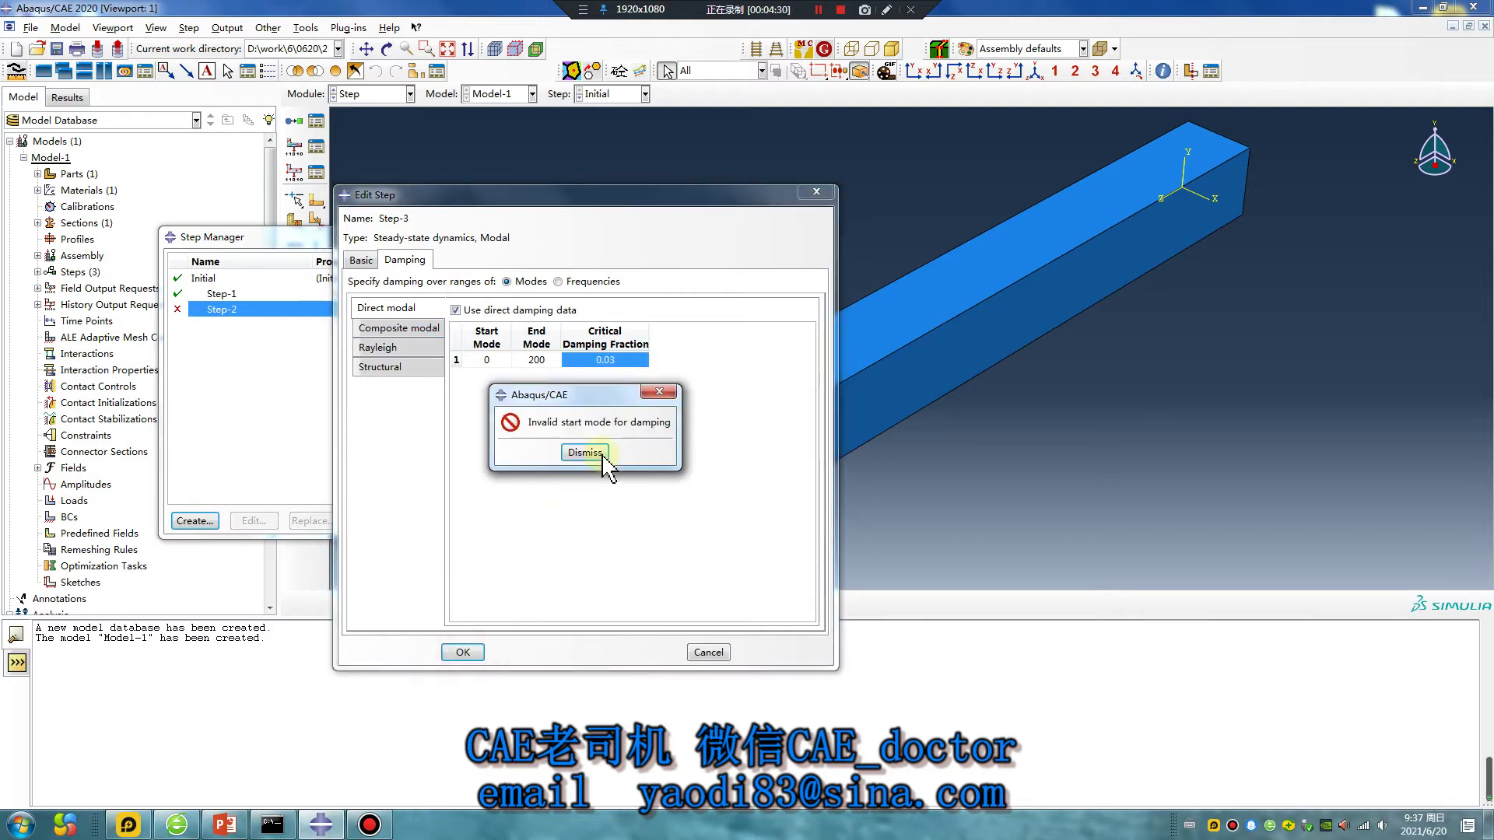
{"action": "left_click", "coordinate": [659, 391]}
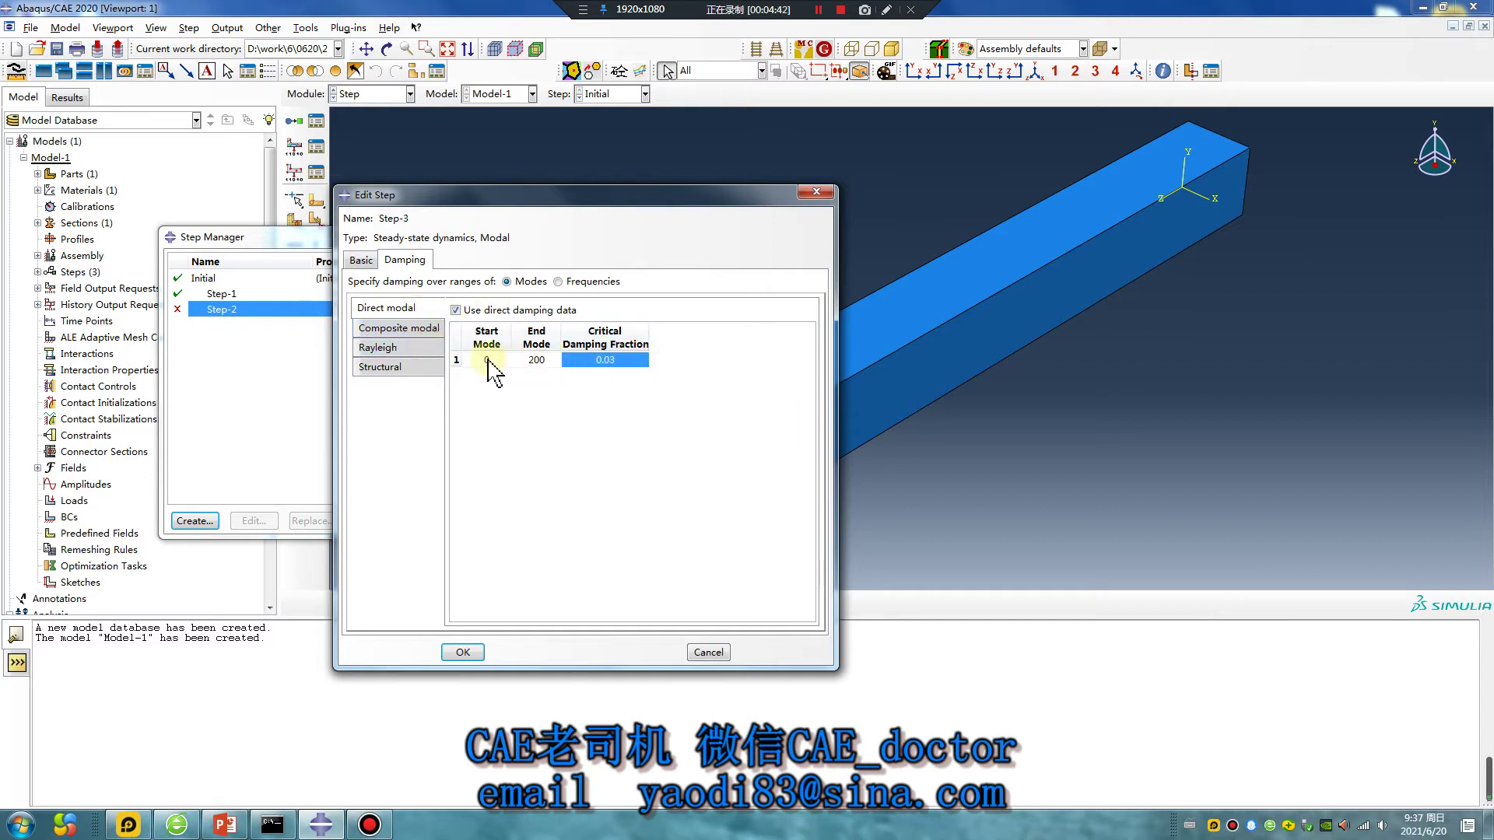
Review Step-3's frequency sweep, retry confirming the step, and discard it.
{"action": "left_click", "coordinate": [361, 260]}
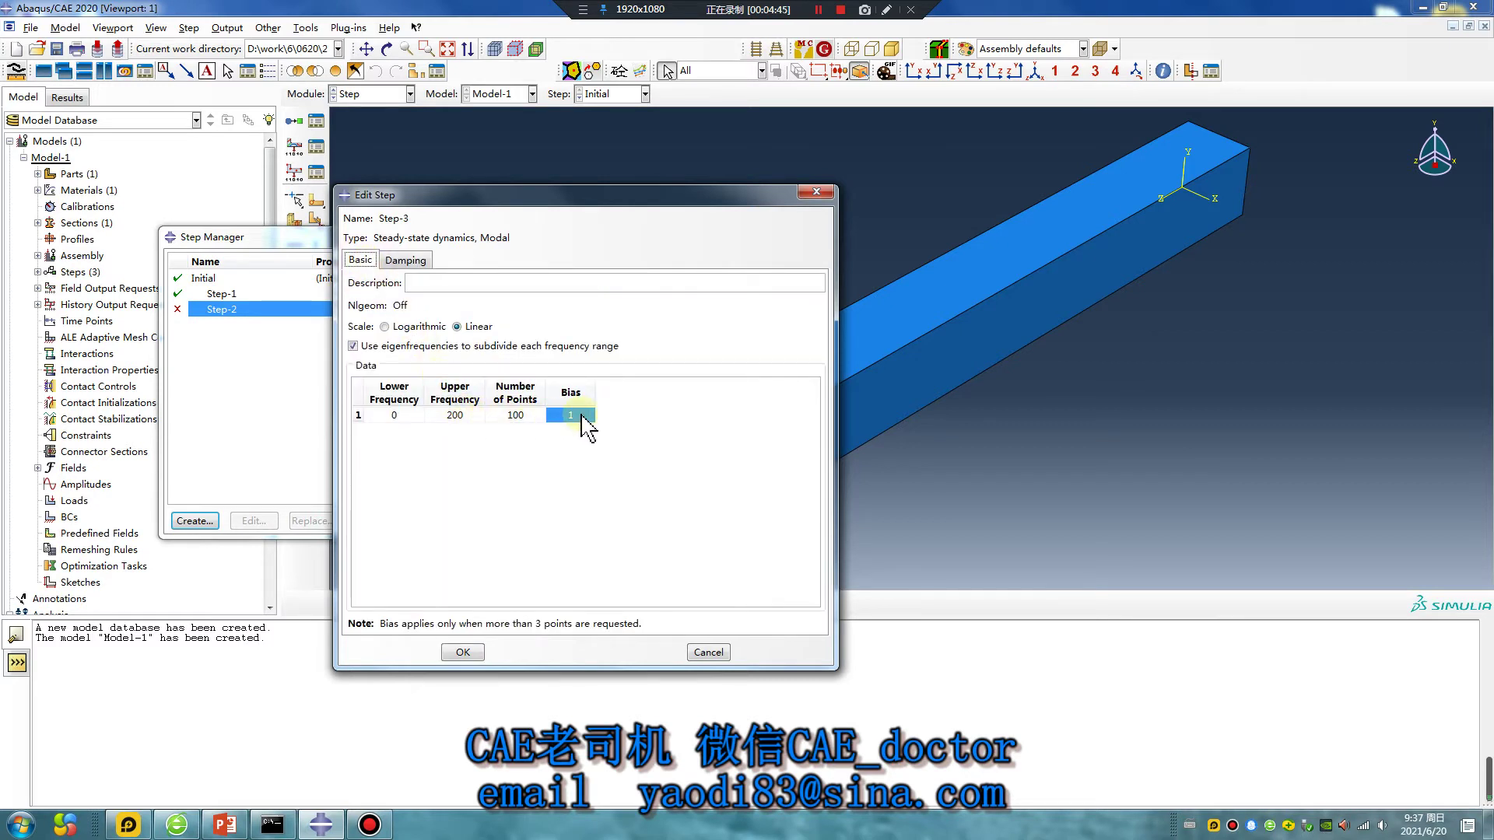
{"action": "left_click", "coordinate": [404, 260]}
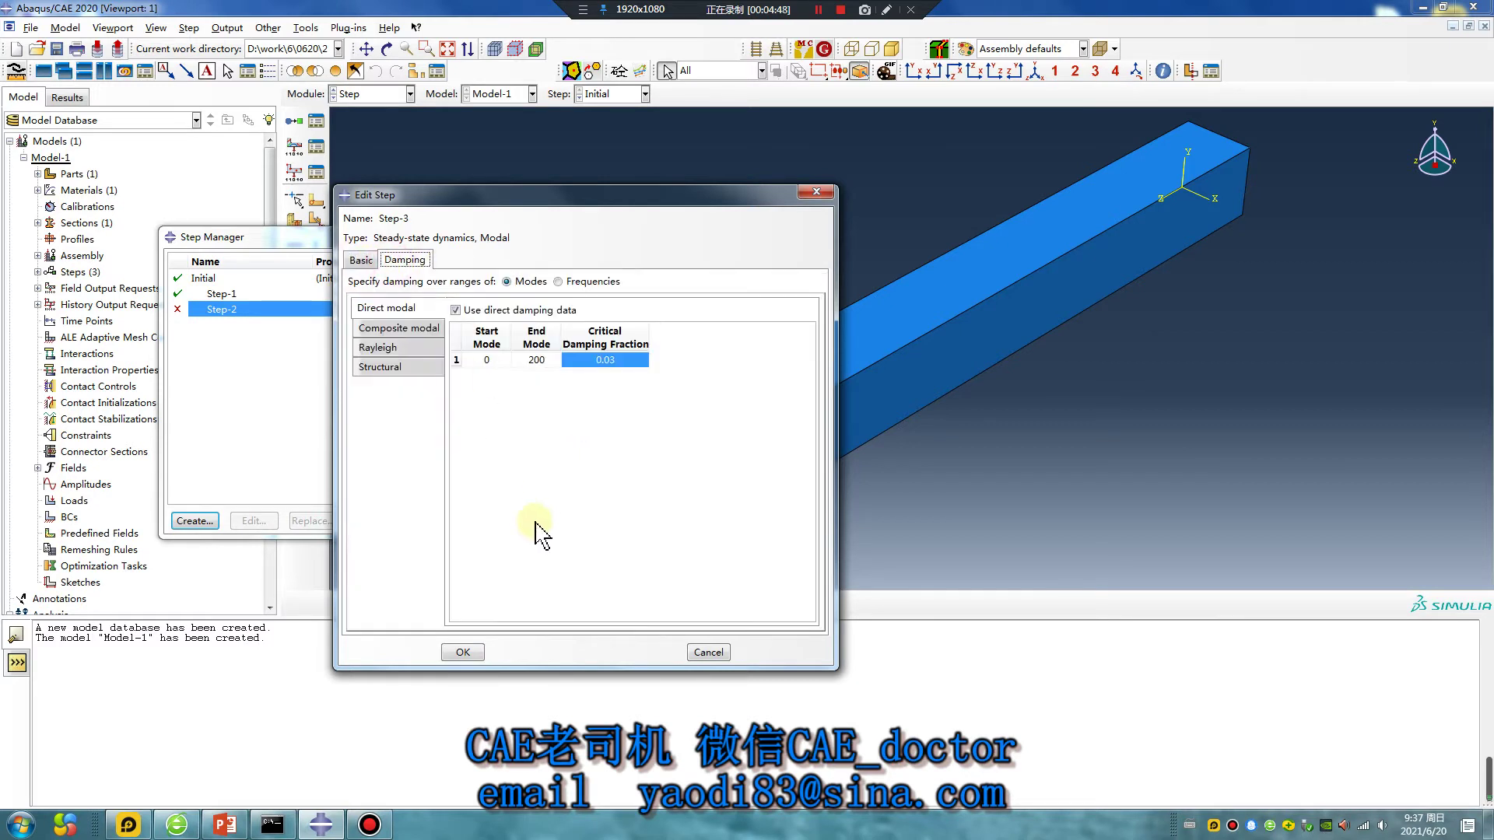
{"action": "left_click", "coordinate": [465, 652]}
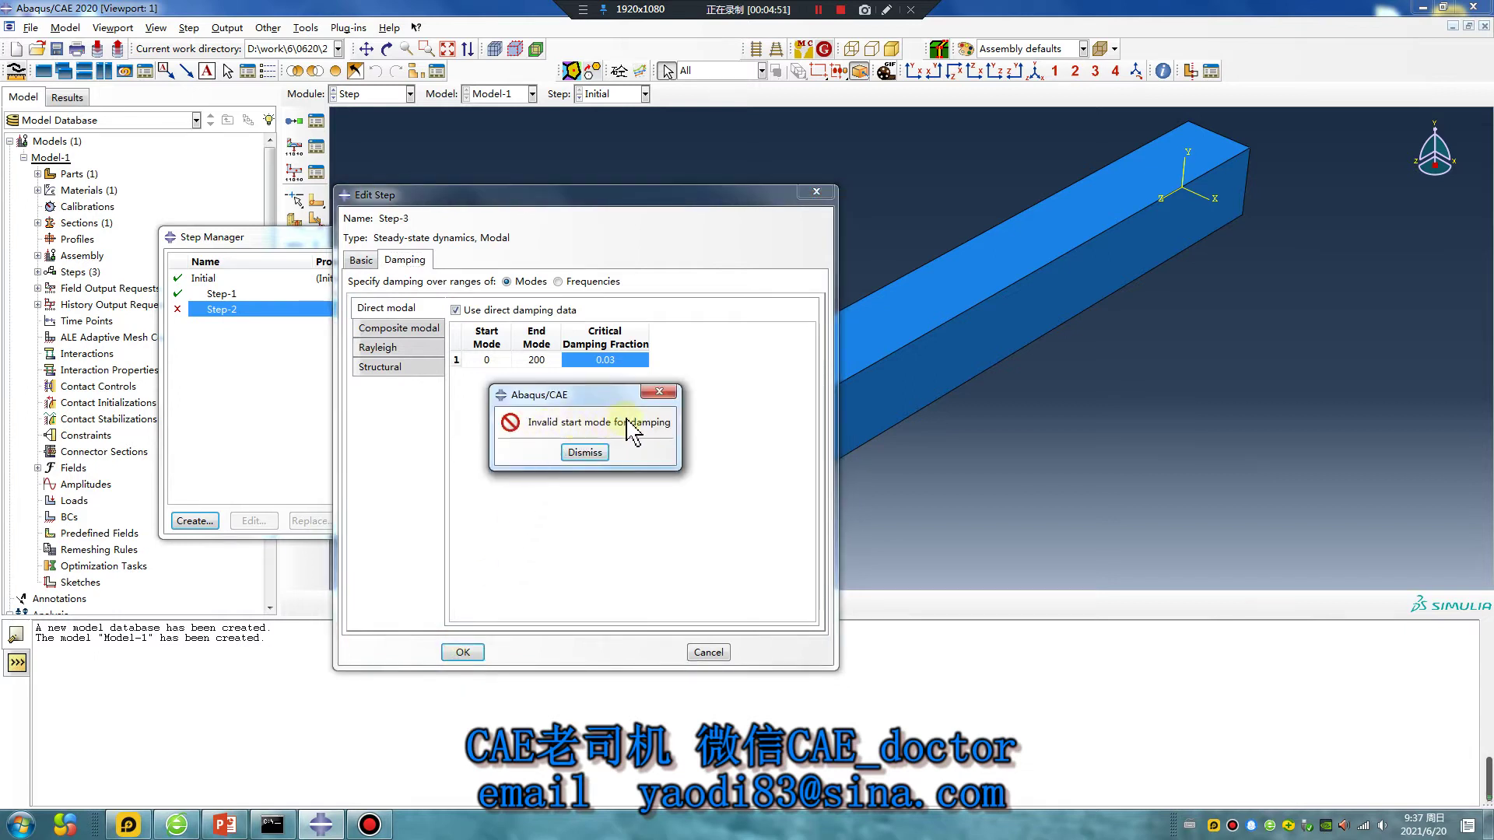
{"action": "left_click", "coordinate": [659, 392]}
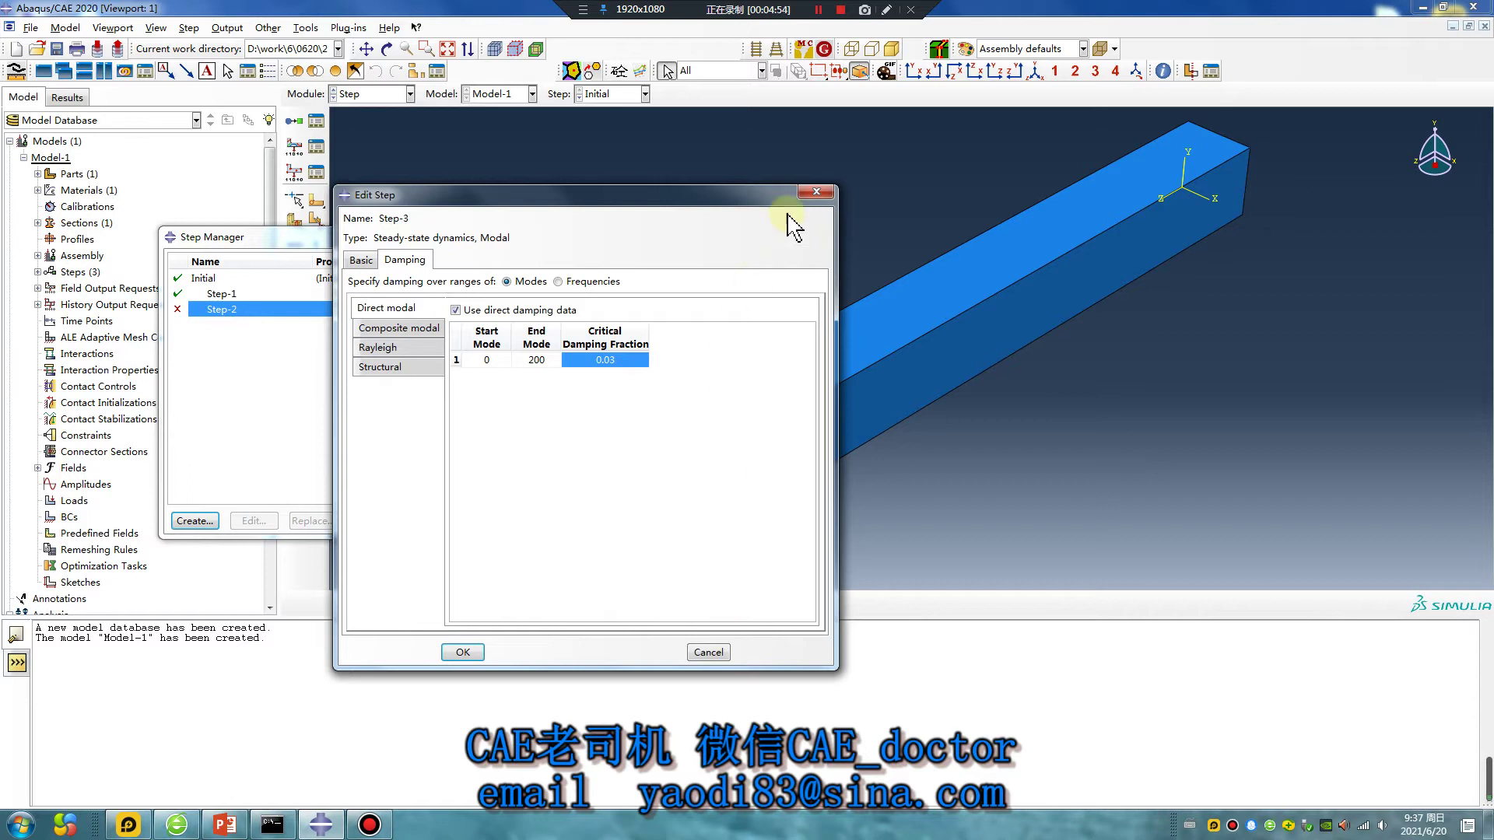
{"action": "left_click", "coordinate": [815, 192]}
{"action": "left_click", "coordinate": [583, 453]}
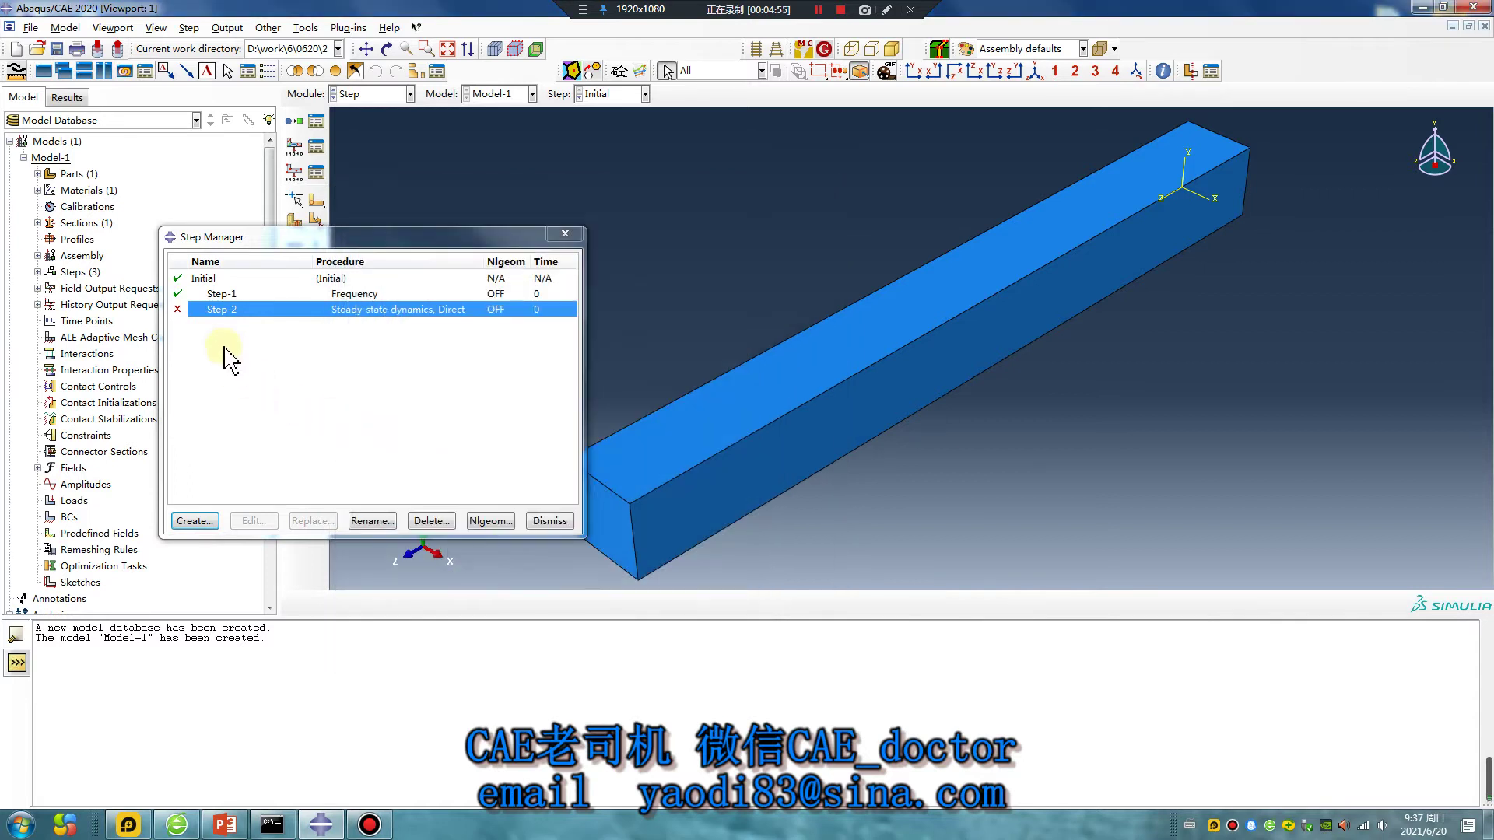
Delete the suppressed Step-2 and create a new Step-2 of type Steady-state dynamics, Modal after Step-1.
{"action": "left_click", "coordinate": [431, 520]}
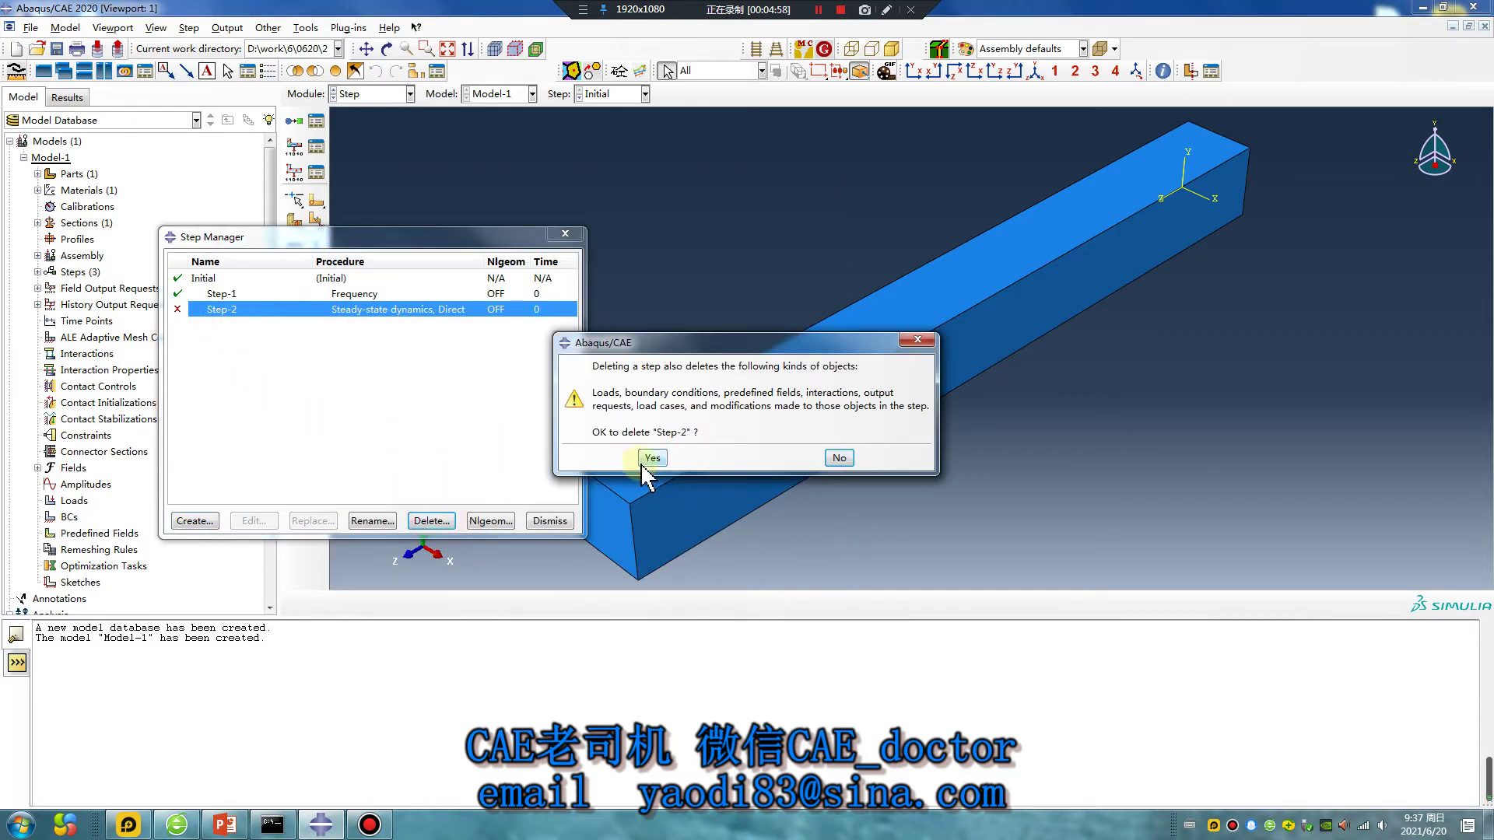
{"action": "left_click", "coordinate": [640, 459]}
{"action": "left_click", "coordinate": [196, 521]}
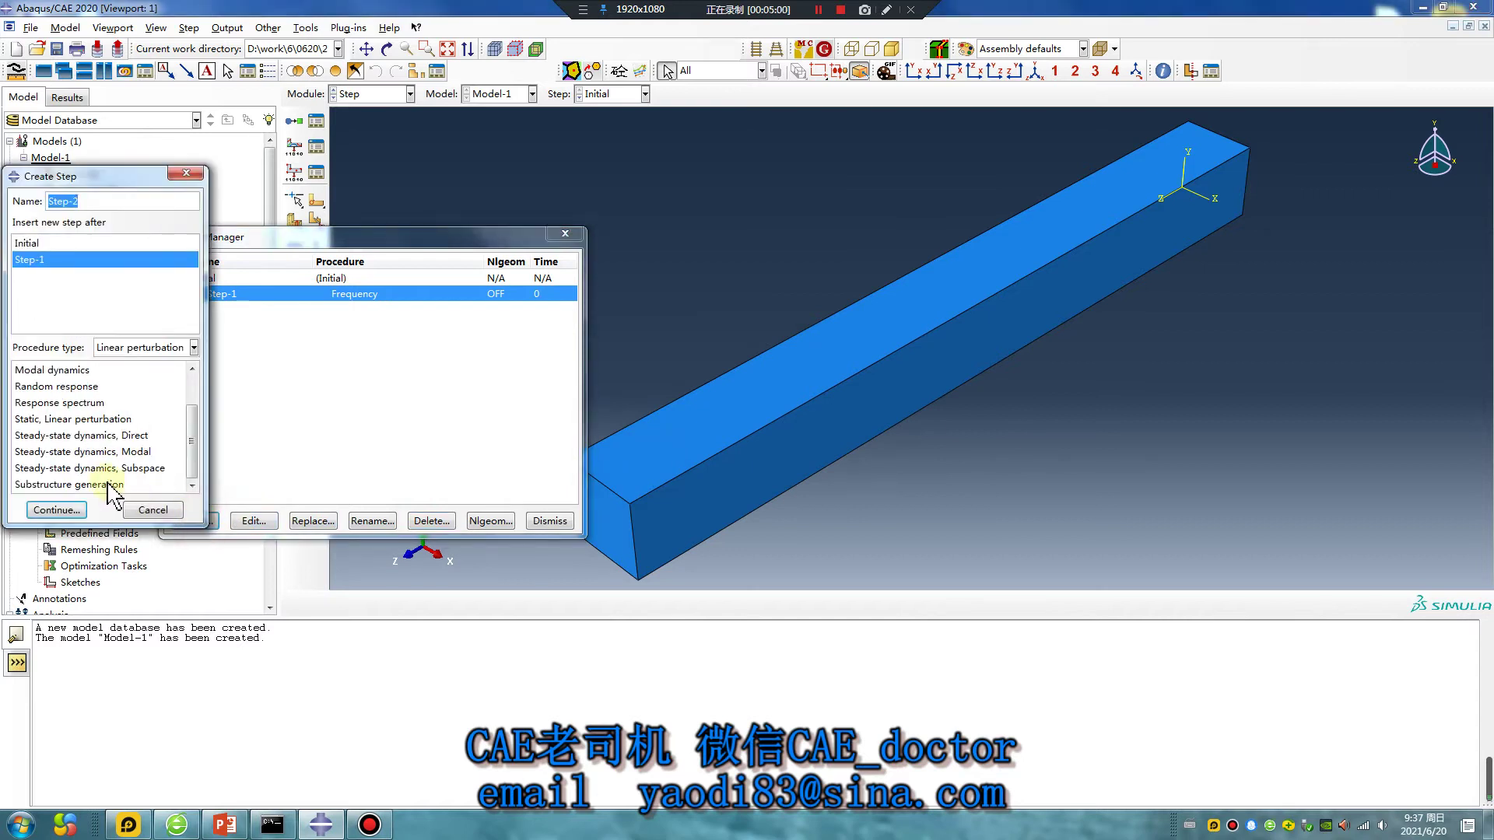
{"action": "left_click", "coordinate": [106, 453]}
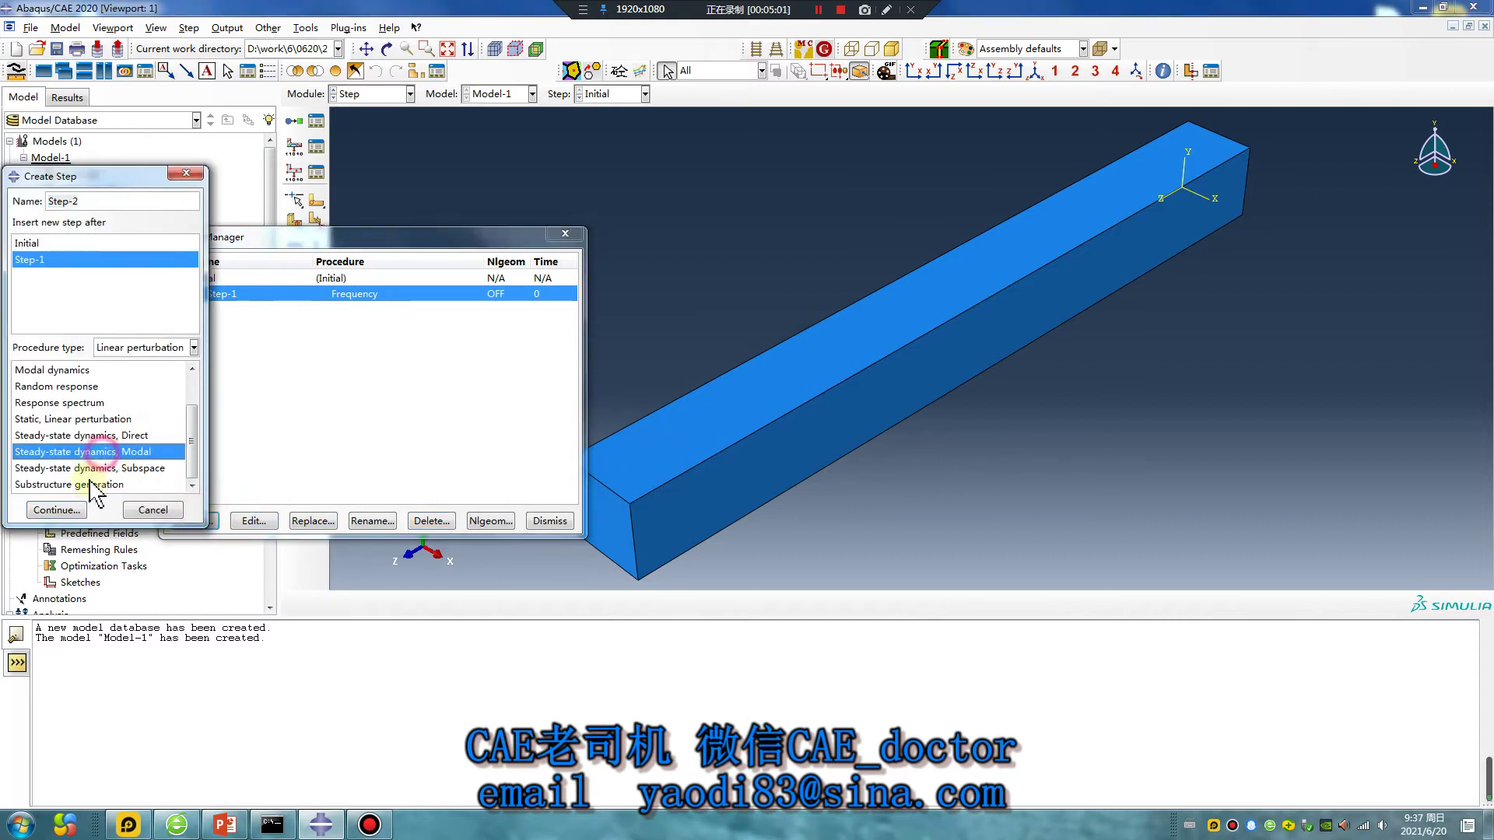
{"action": "left_click", "coordinate": [56, 510]}
Set Step-2's frequency sweep from 0 to 200 with 100 points and bias 1 on a linear scale.
{"action": "left_click", "coordinate": [418, 415]}
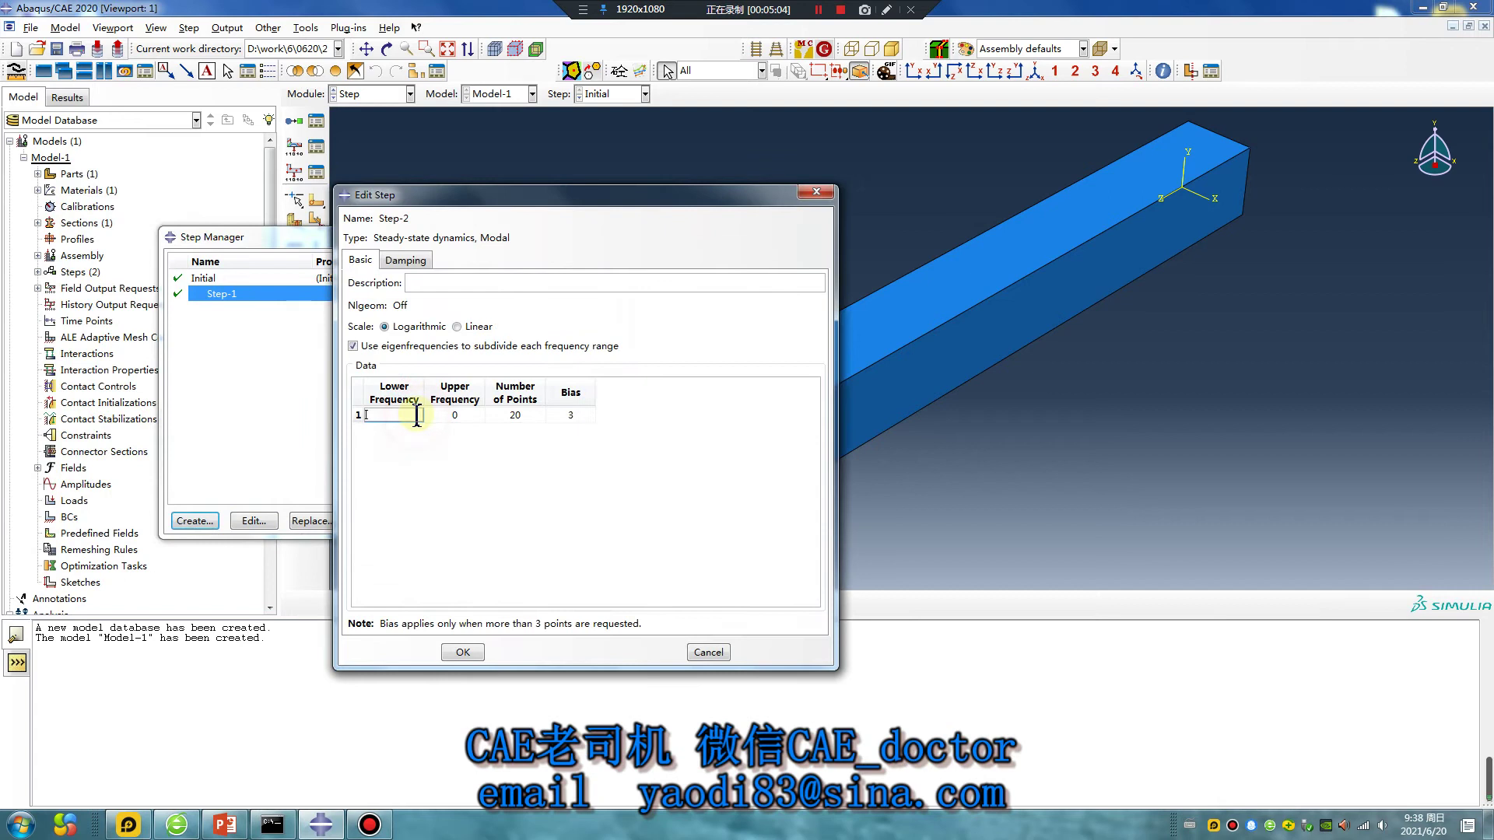
{"action": "left_click", "coordinate": [456, 414]}
{"action": "type", "text": "200"}
{"action": "left_click", "coordinate": [514, 415]}
{"action": "type", "text": "100"}
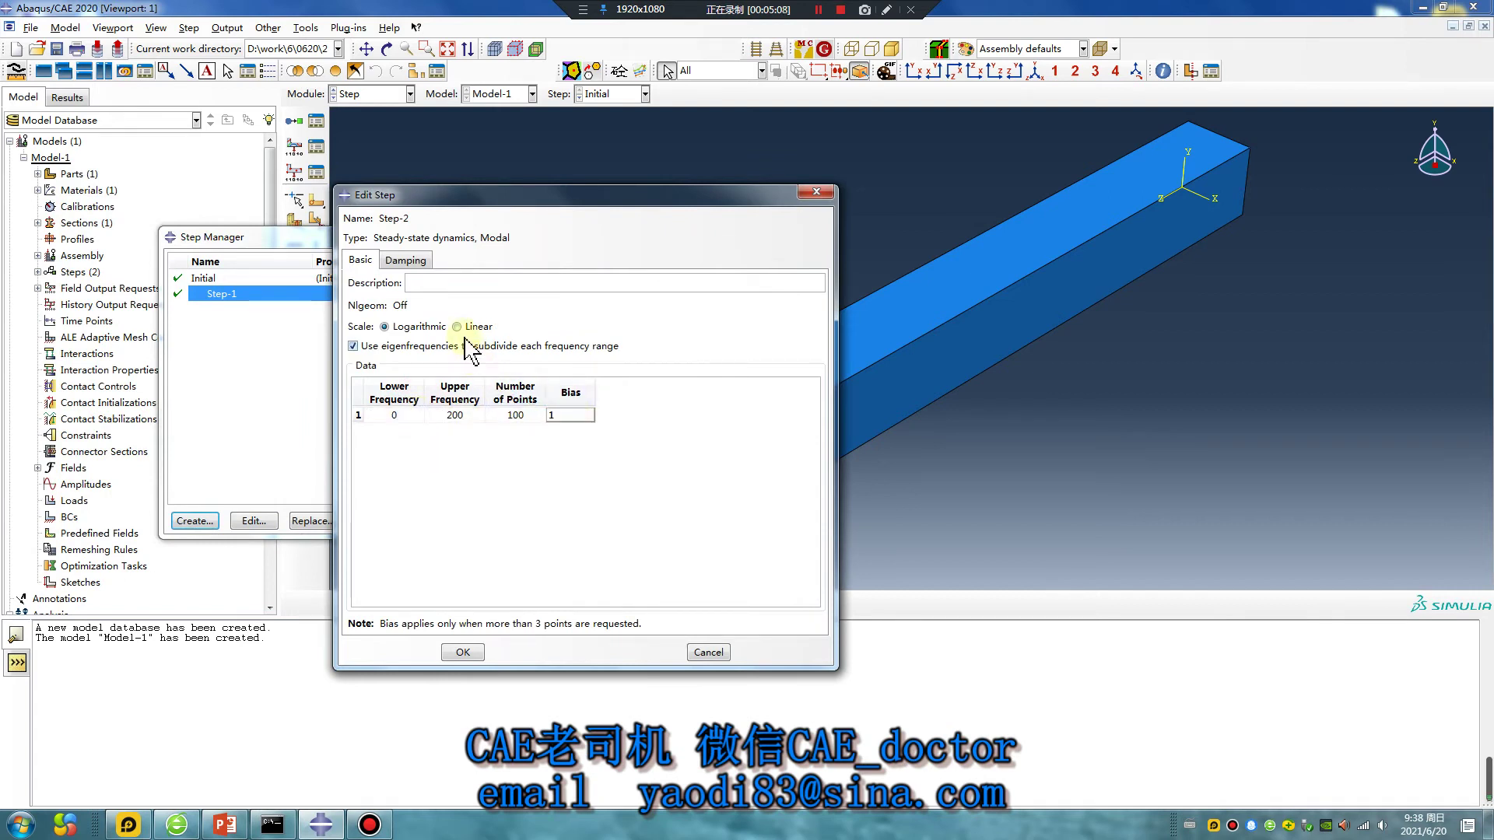
Enable direct modal damping for Step-2 over modes 0 to 200 with a critical damping fraction of 0.03, and check the structural damping option.
{"action": "left_click", "coordinate": [421, 261]}
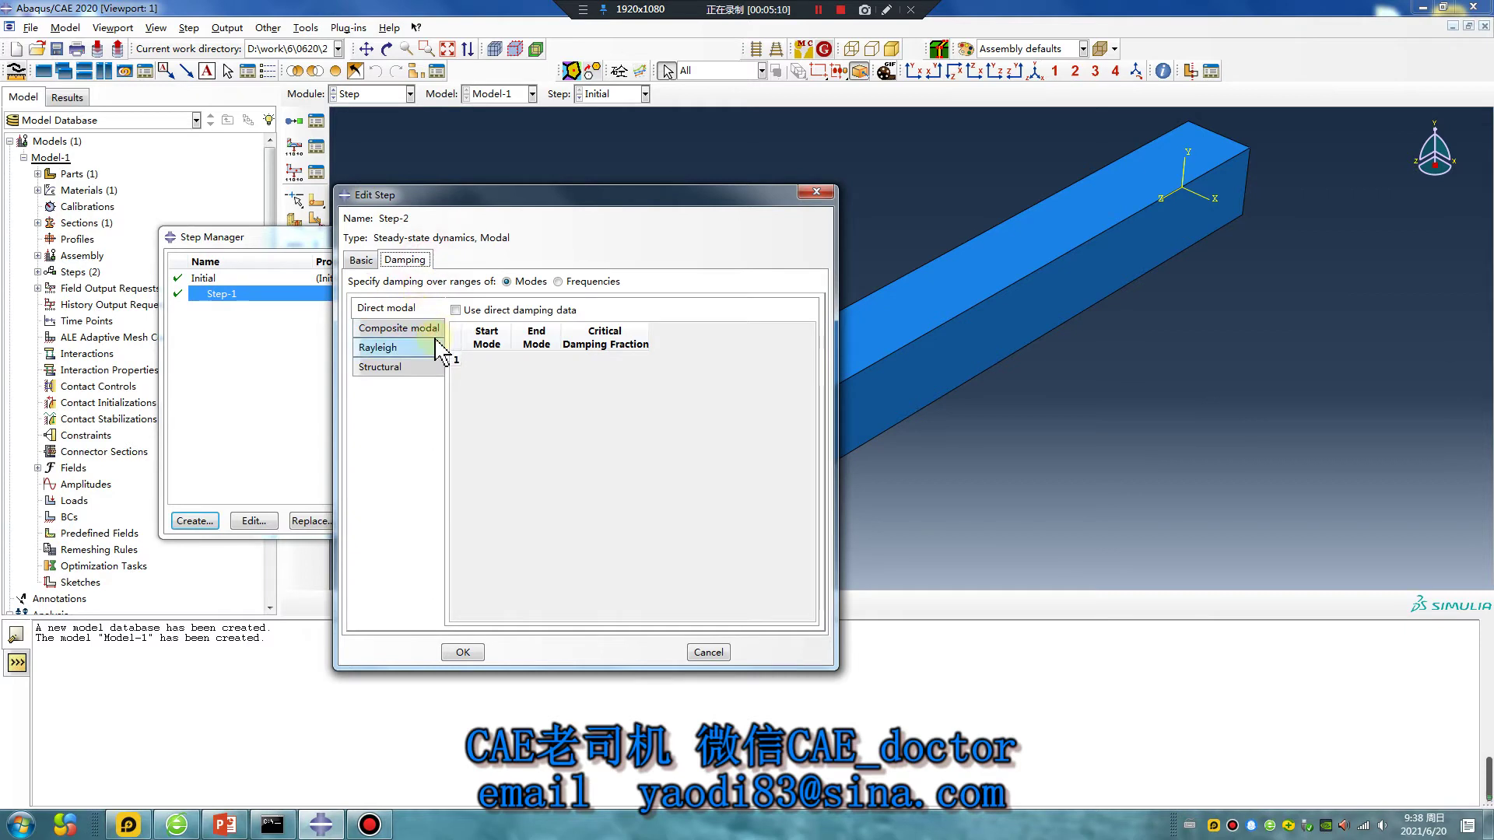
{"action": "left_click", "coordinate": [456, 309]}
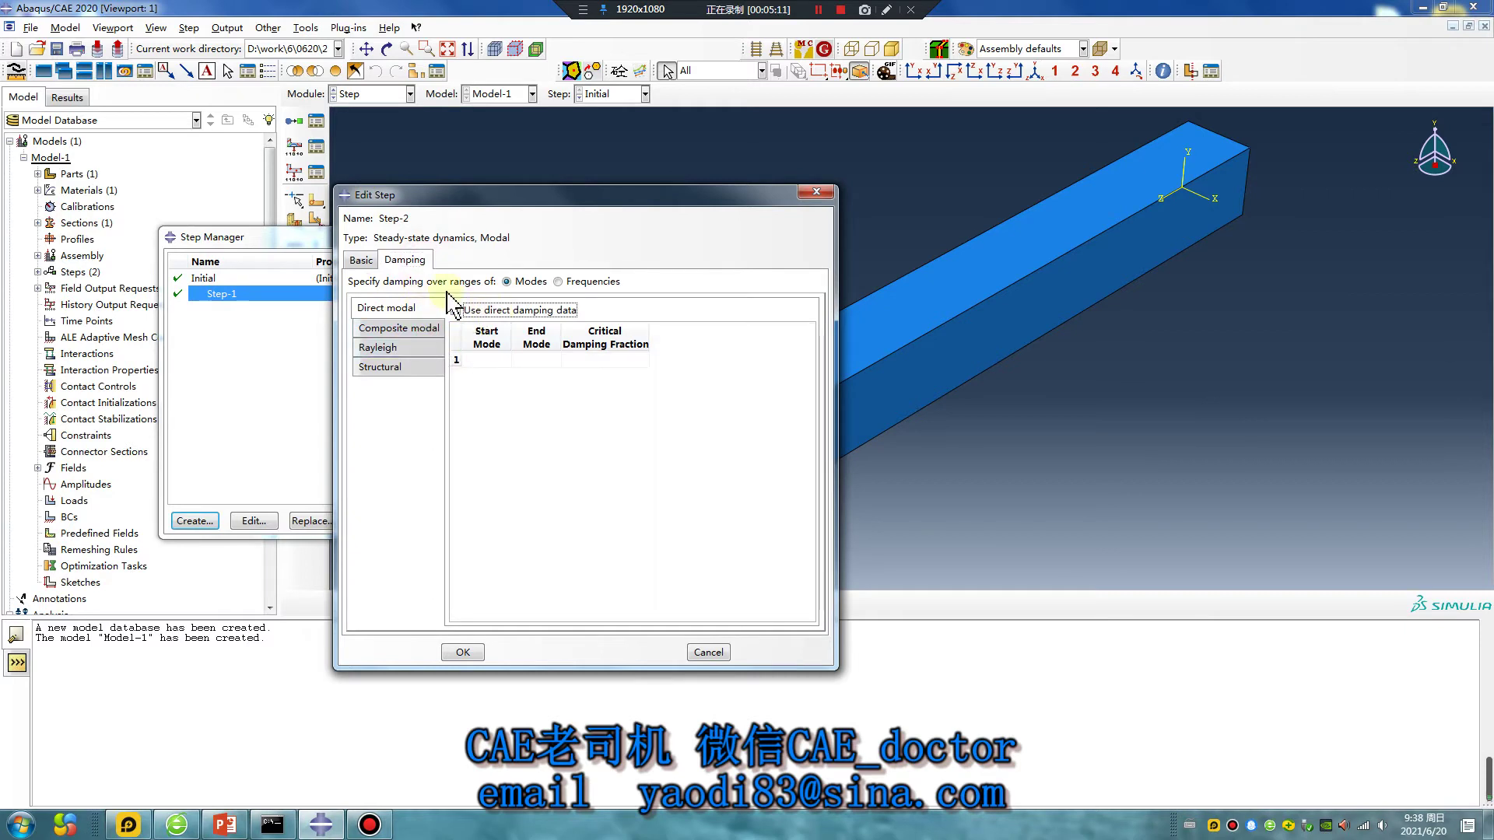
{"action": "left_click", "coordinate": [488, 361]}
{"action": "type", "text": "0"}
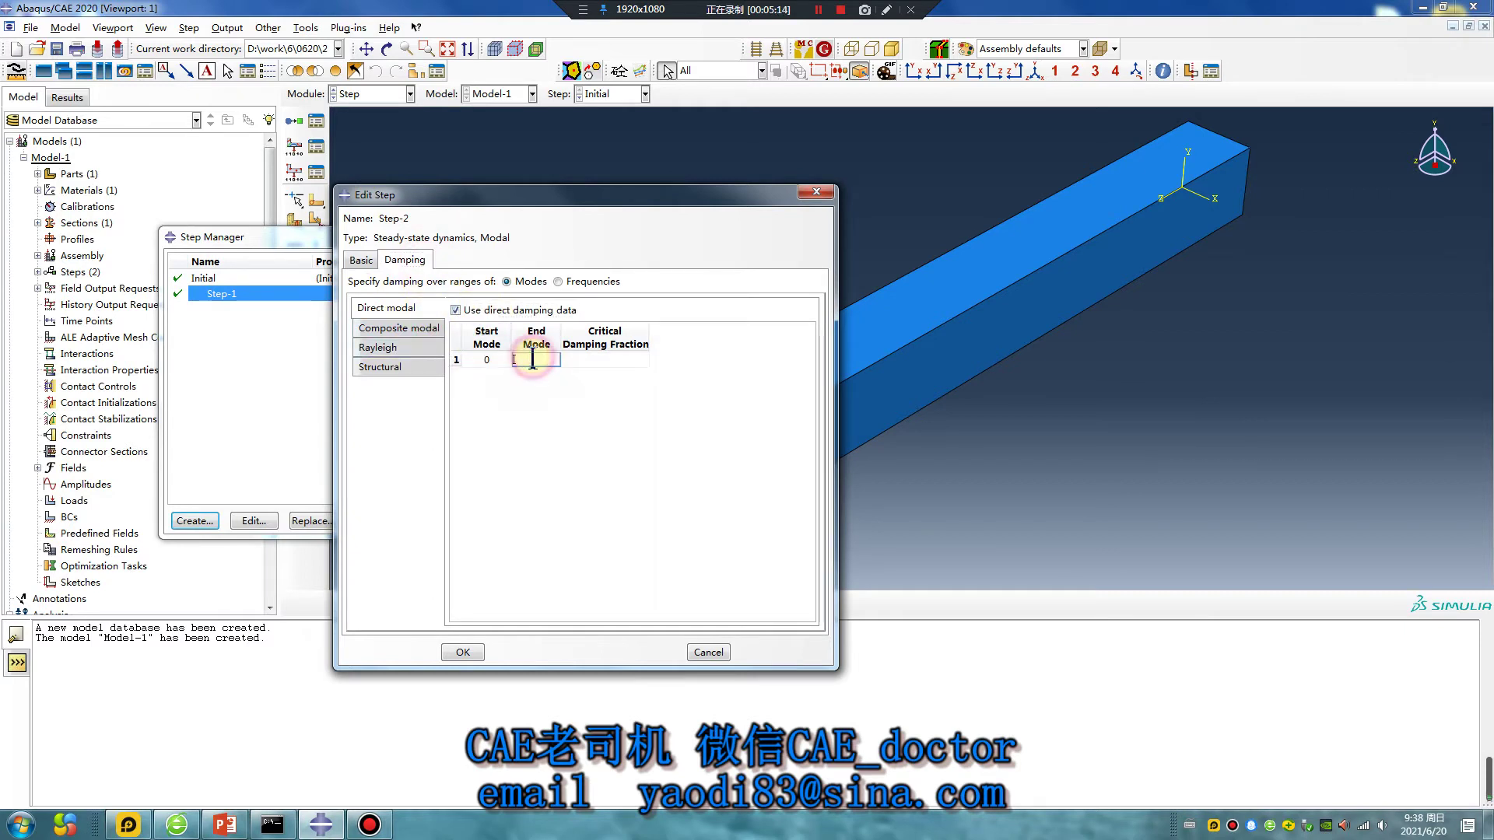
{"action": "left_click", "coordinate": [536, 360]}
{"action": "type", "text": "200"}
{"action": "left_click", "coordinate": [596, 360]}
{"action": "type", "text": "0.03"}
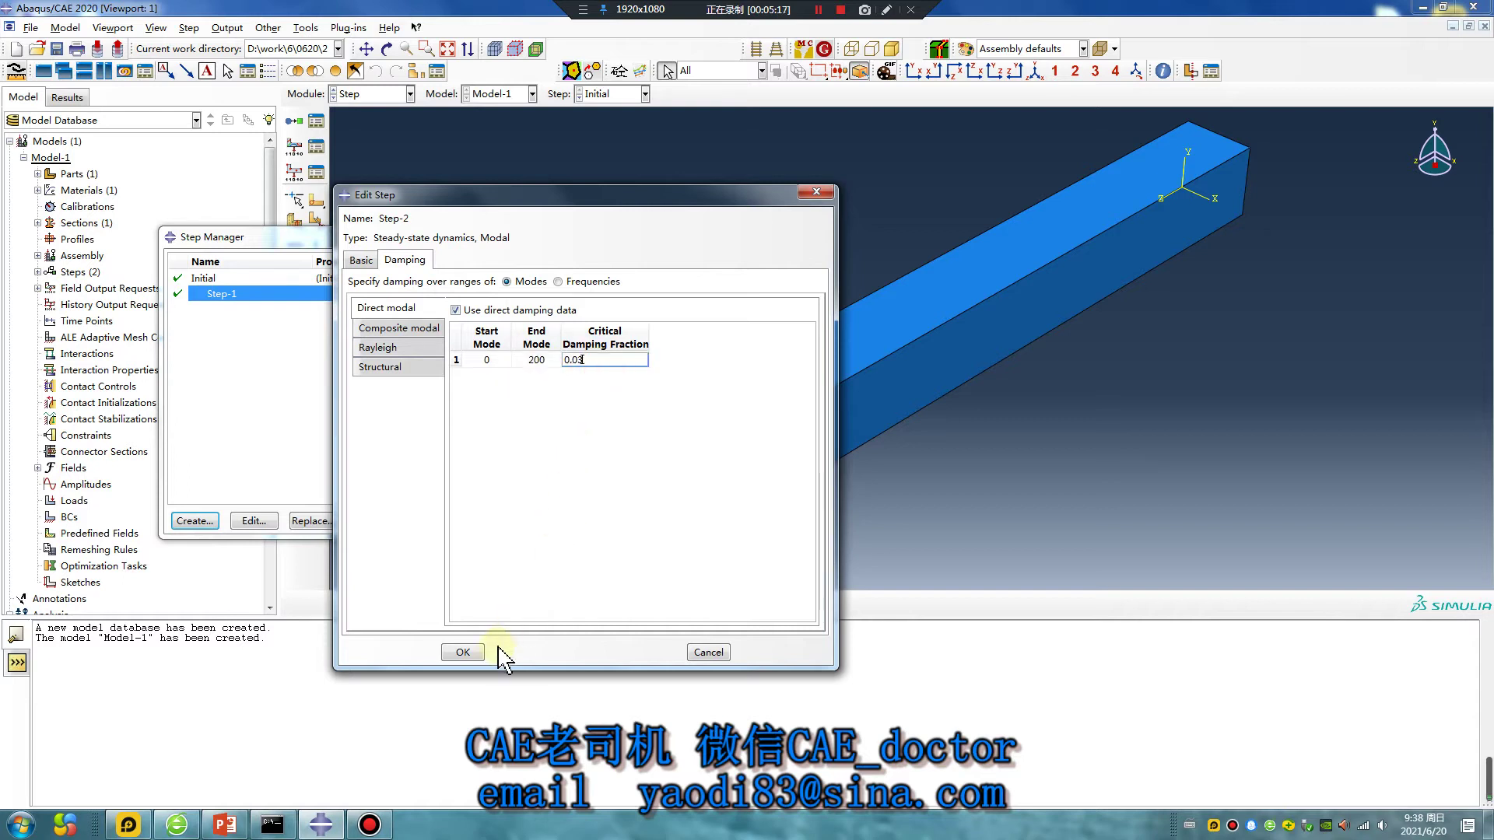
{"action": "left_click", "coordinate": [464, 653]}
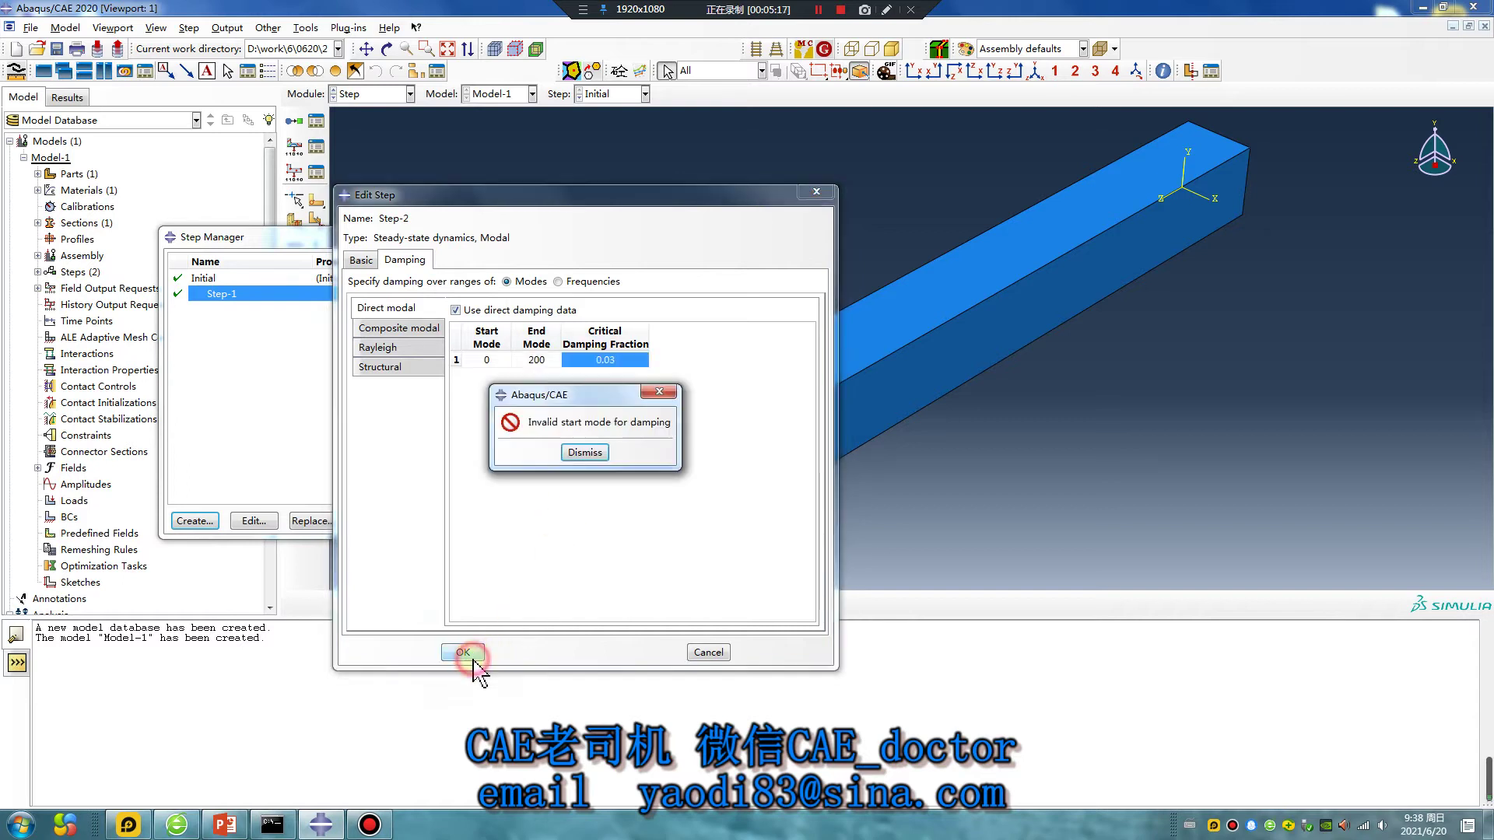
{"action": "left_click", "coordinate": [586, 451]}
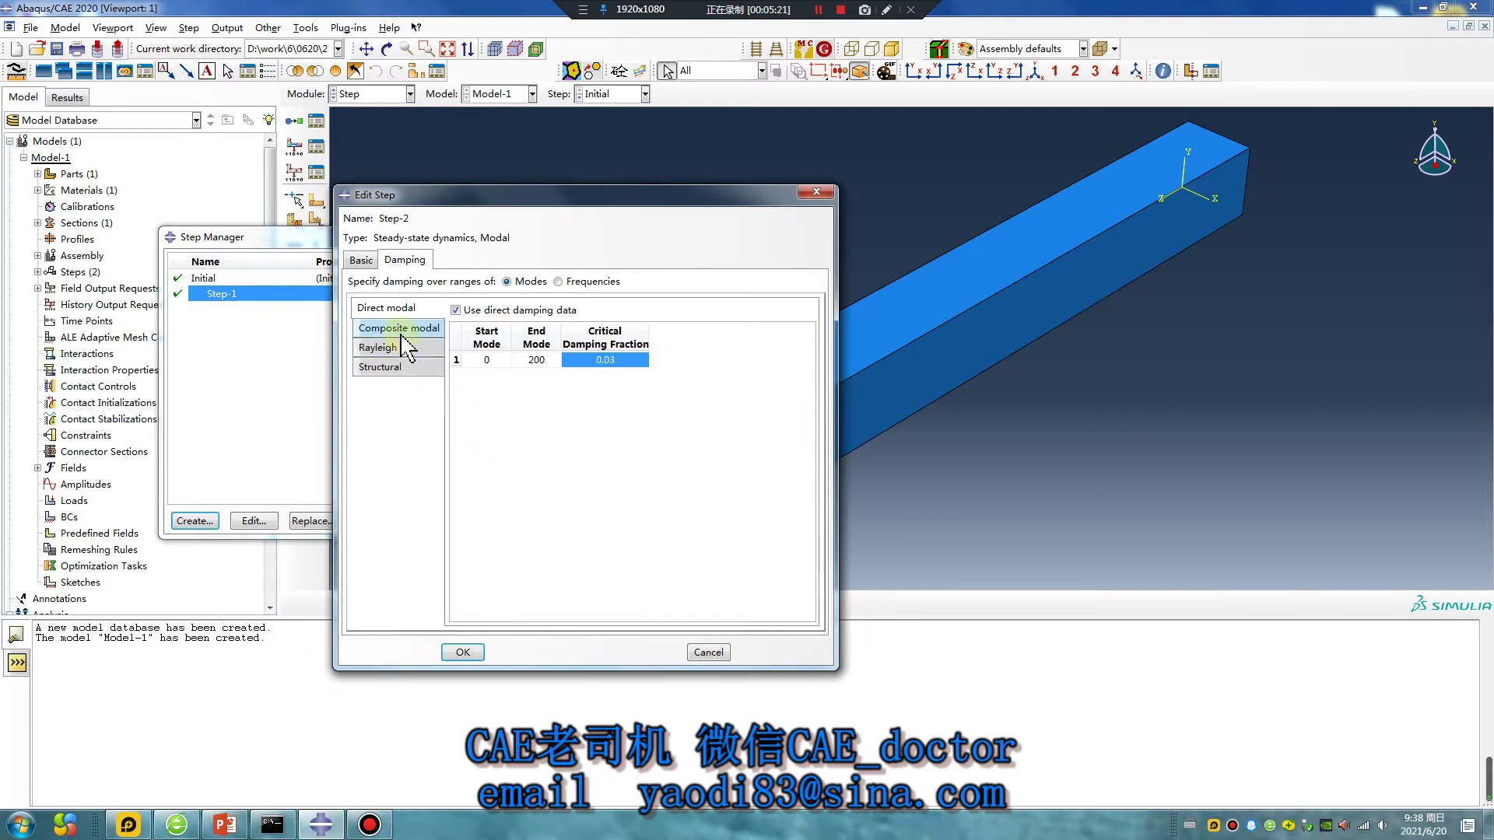
{"action": "left_click", "coordinate": [387, 367]}
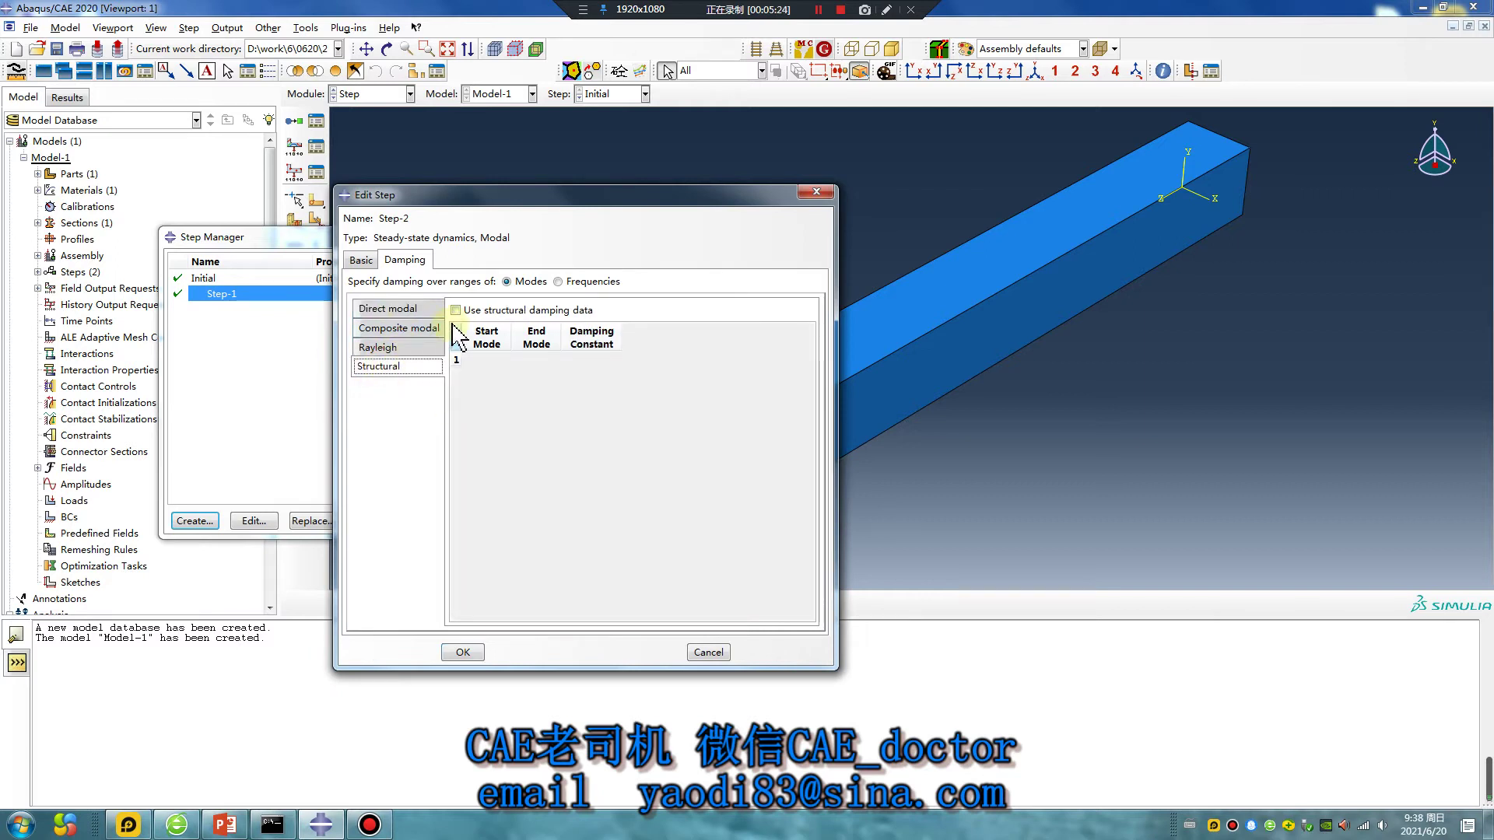
{"action": "left_click", "coordinate": [417, 311]}
Try a lower frequency of 1 in Step-2's sweep and restore it to 0.
{"action": "left_click", "coordinate": [360, 261]}
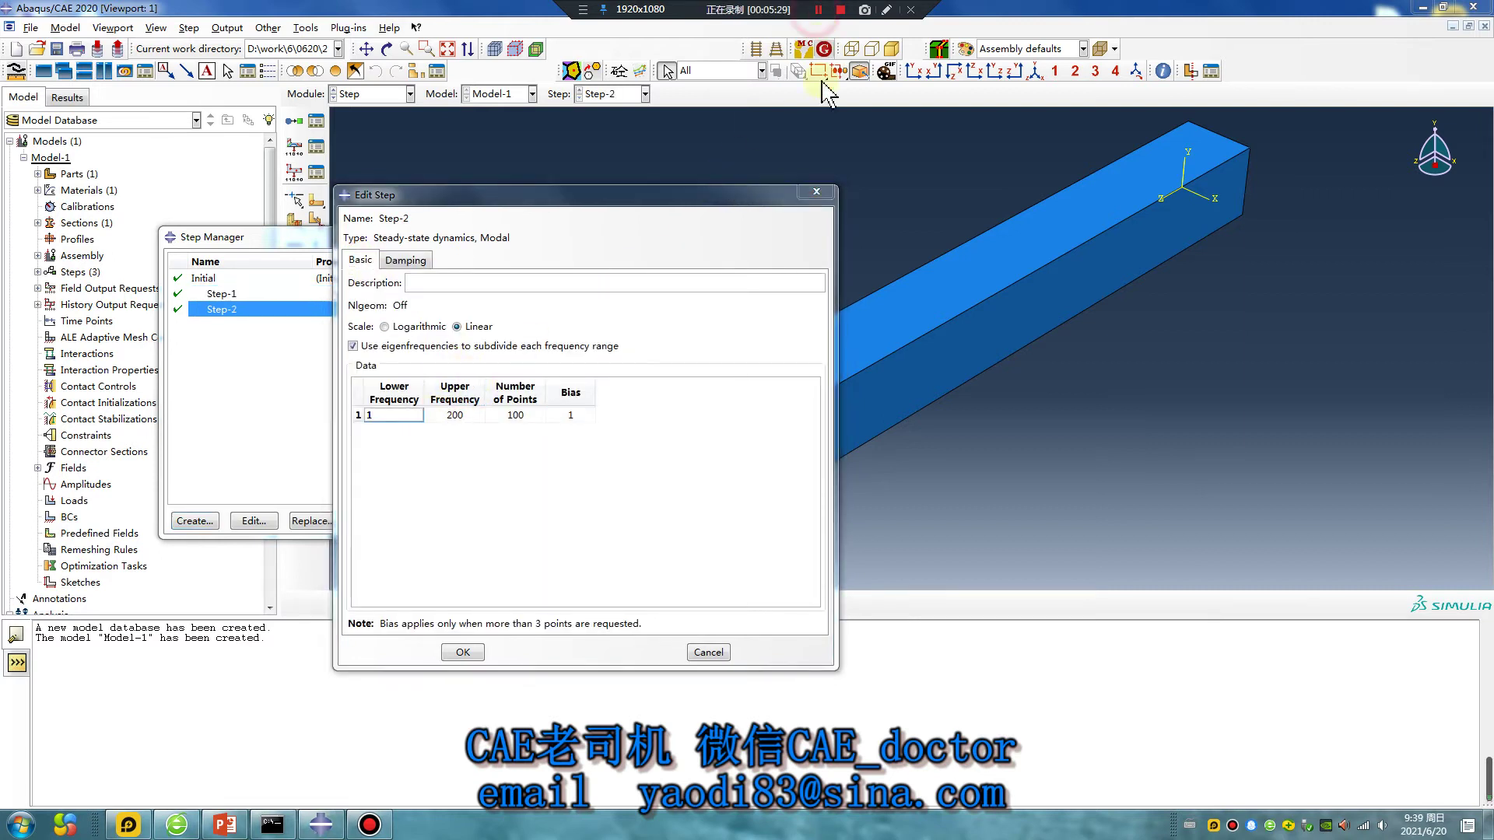
{"action": "left_click", "coordinate": [394, 415]}
{"action": "type", "text": "1"}
{"action": "left_click", "coordinate": [393, 416]}
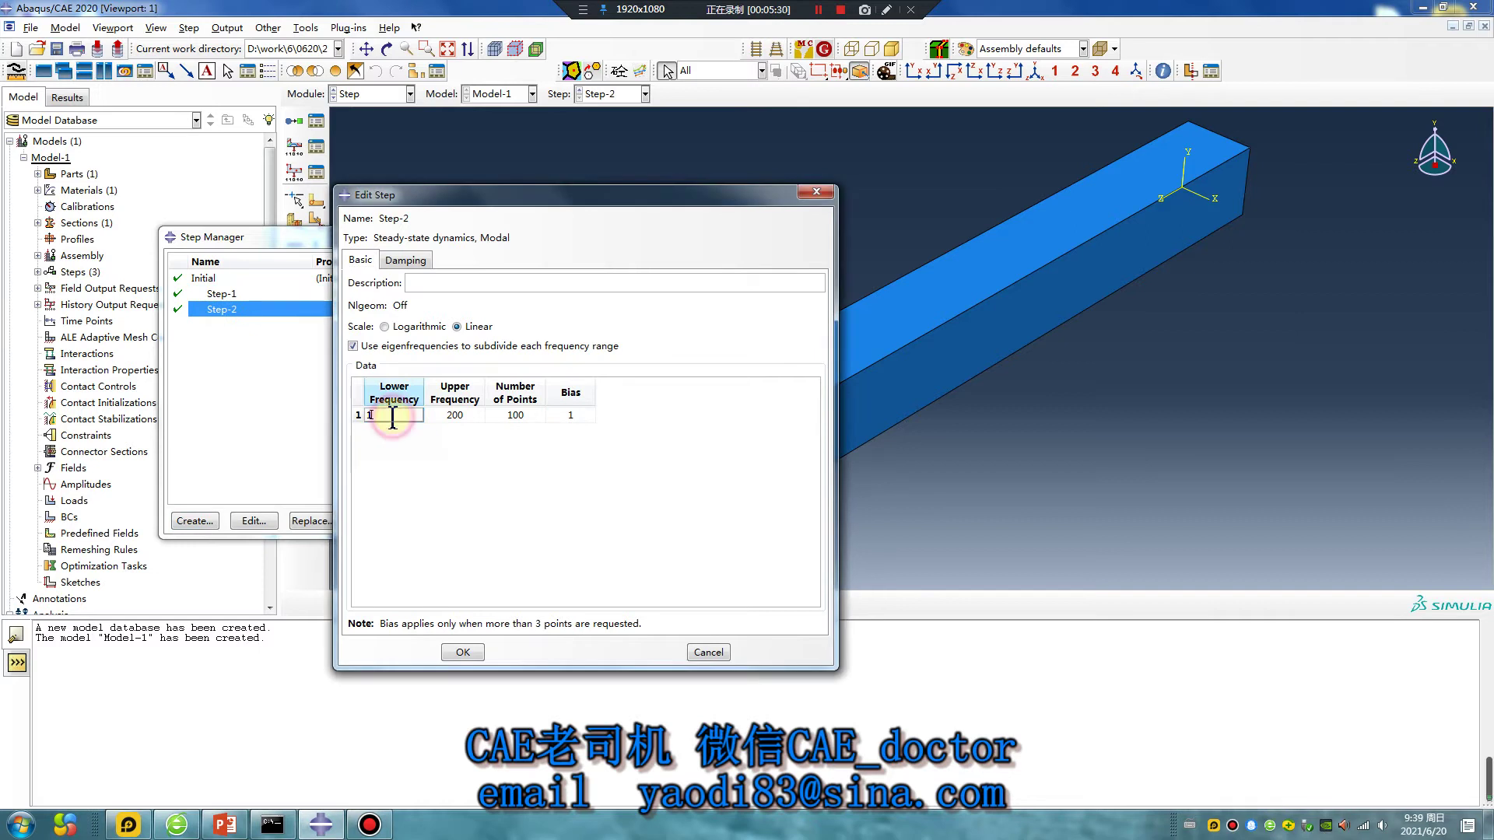
{"action": "key", "text": "BackSpace"}
{"action": "type", "text": "0"}
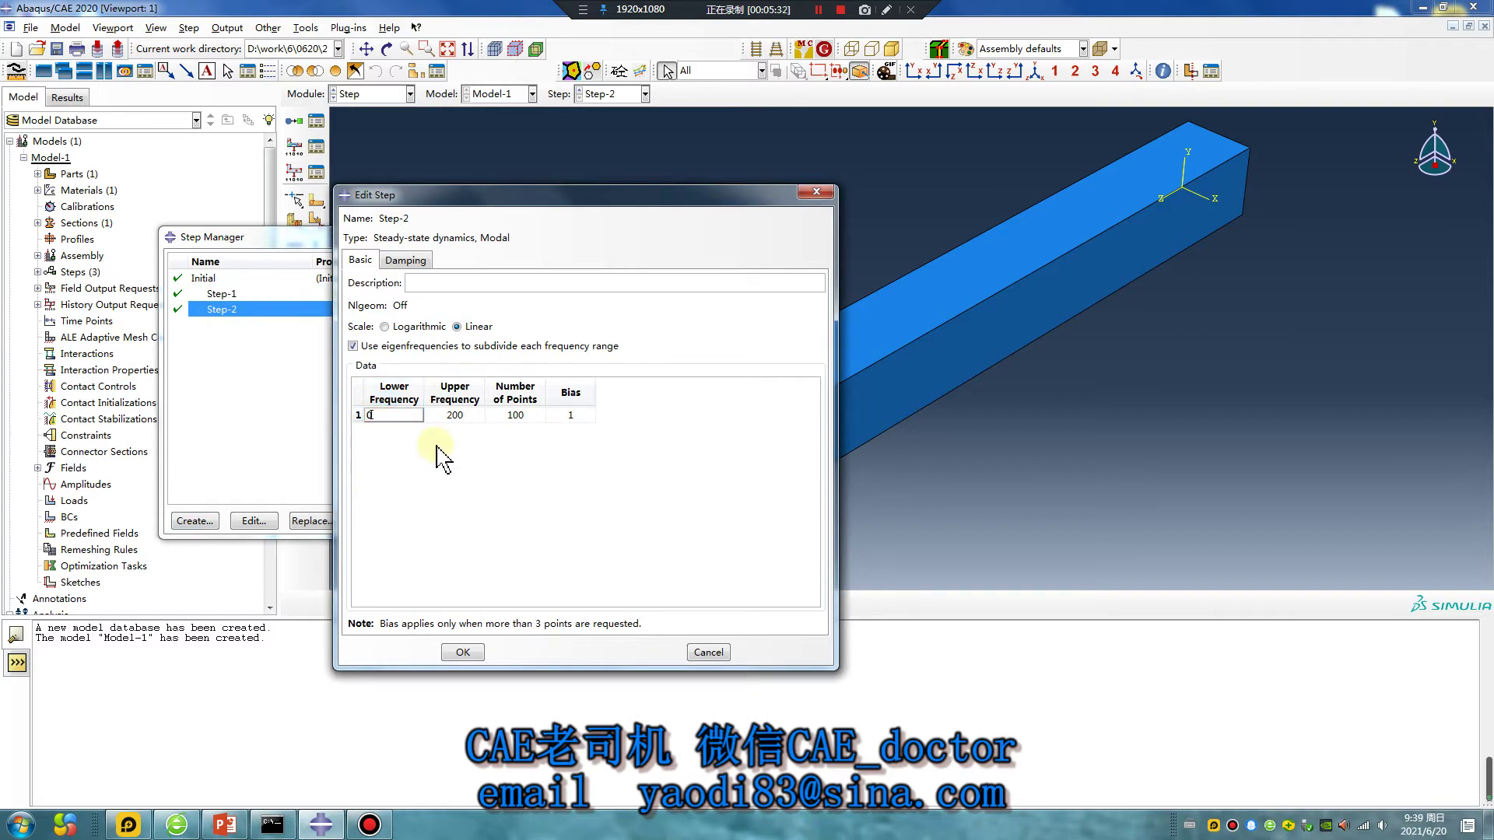
{"action": "left_click", "coordinate": [401, 419]}
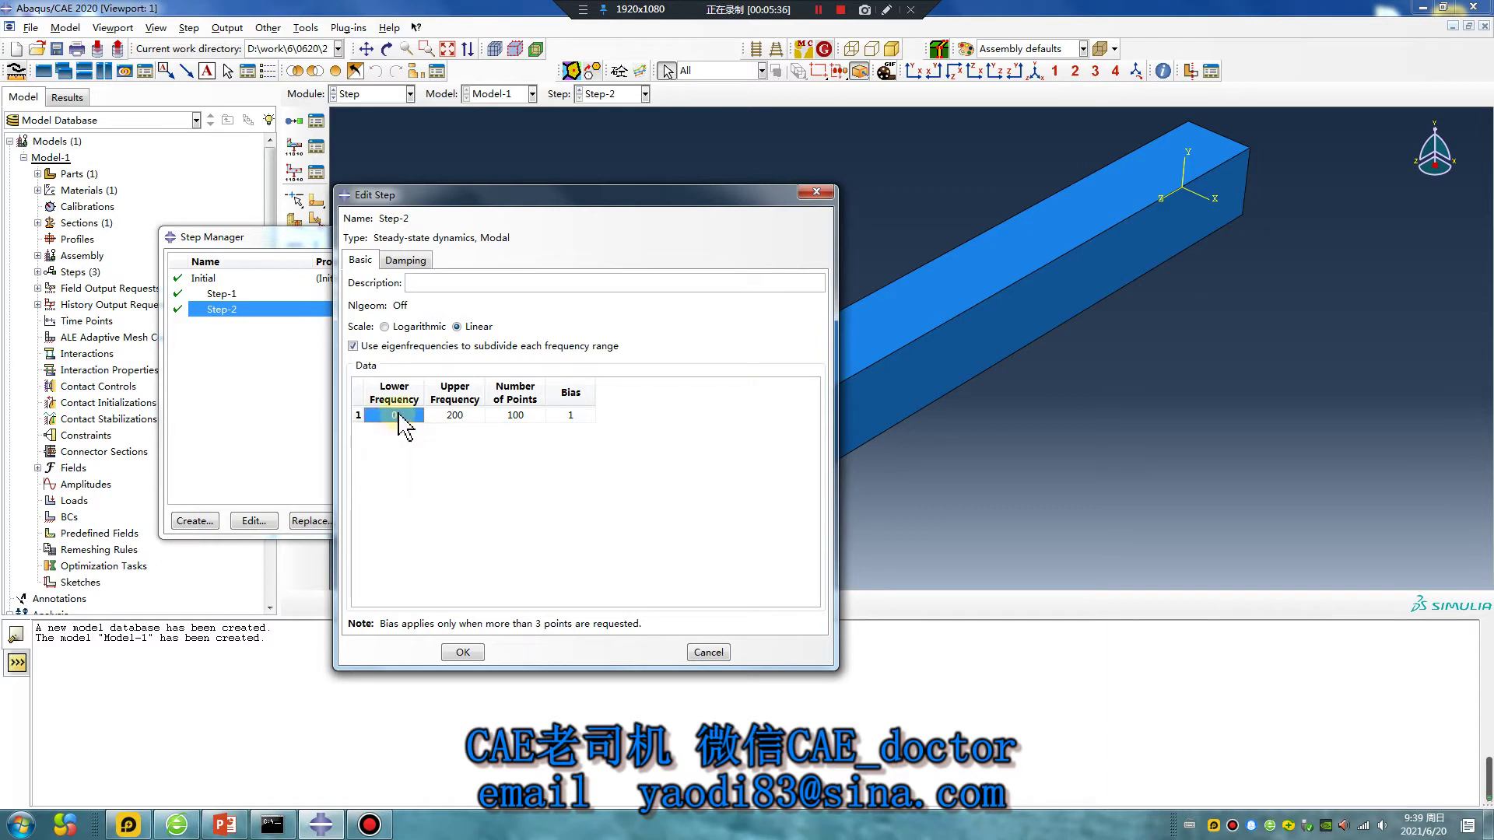
Set the start mode of Step-2's direct modal damping to 1, confirm the step and close the Step Manager.
{"action": "left_click", "coordinate": [406, 260]}
{"action": "left_click", "coordinate": [492, 360]}
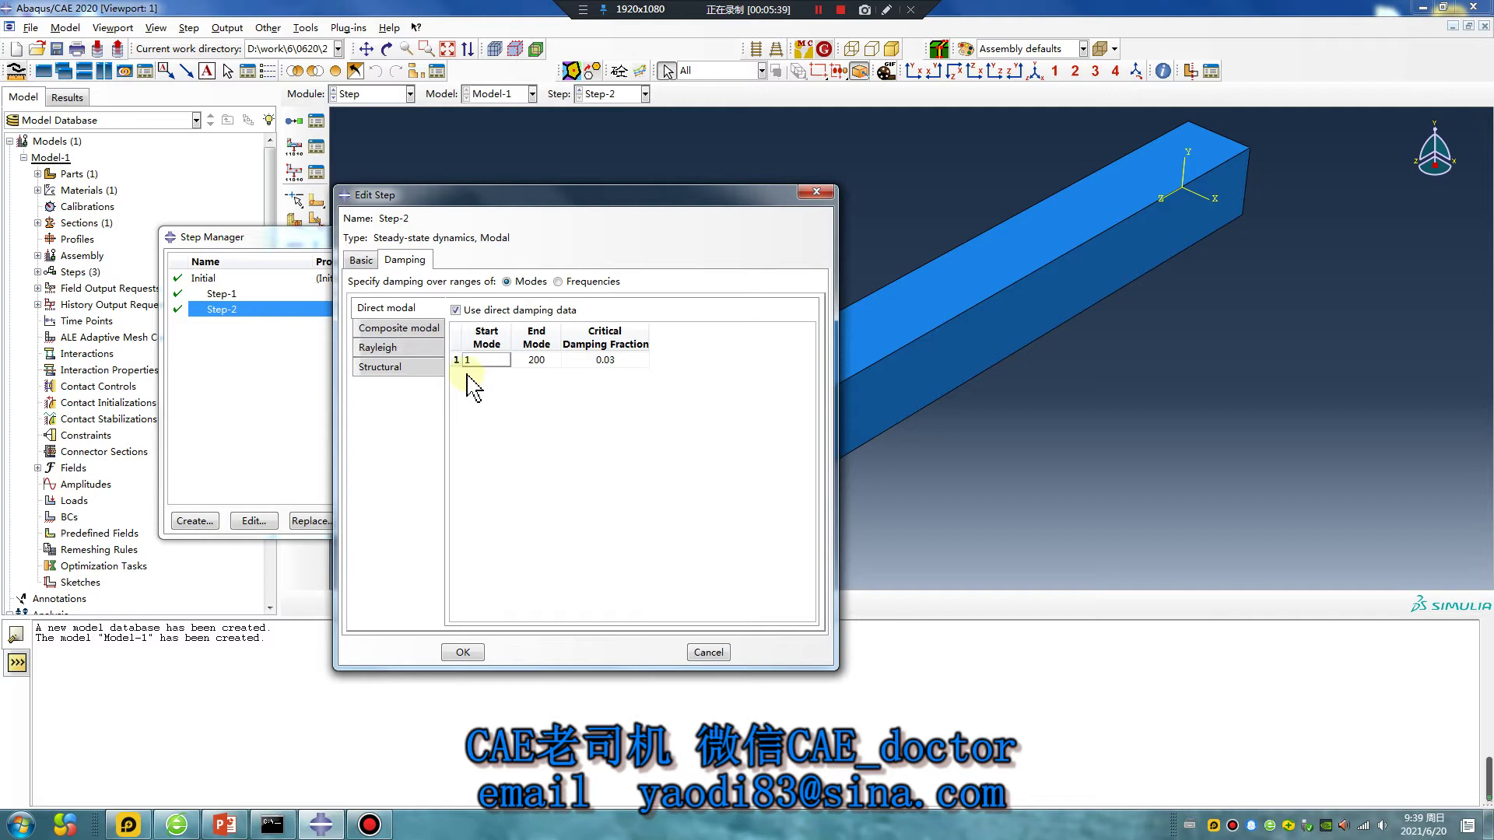
{"action": "left_click", "coordinate": [500, 458]}
{"action": "left_click", "coordinate": [462, 652]}
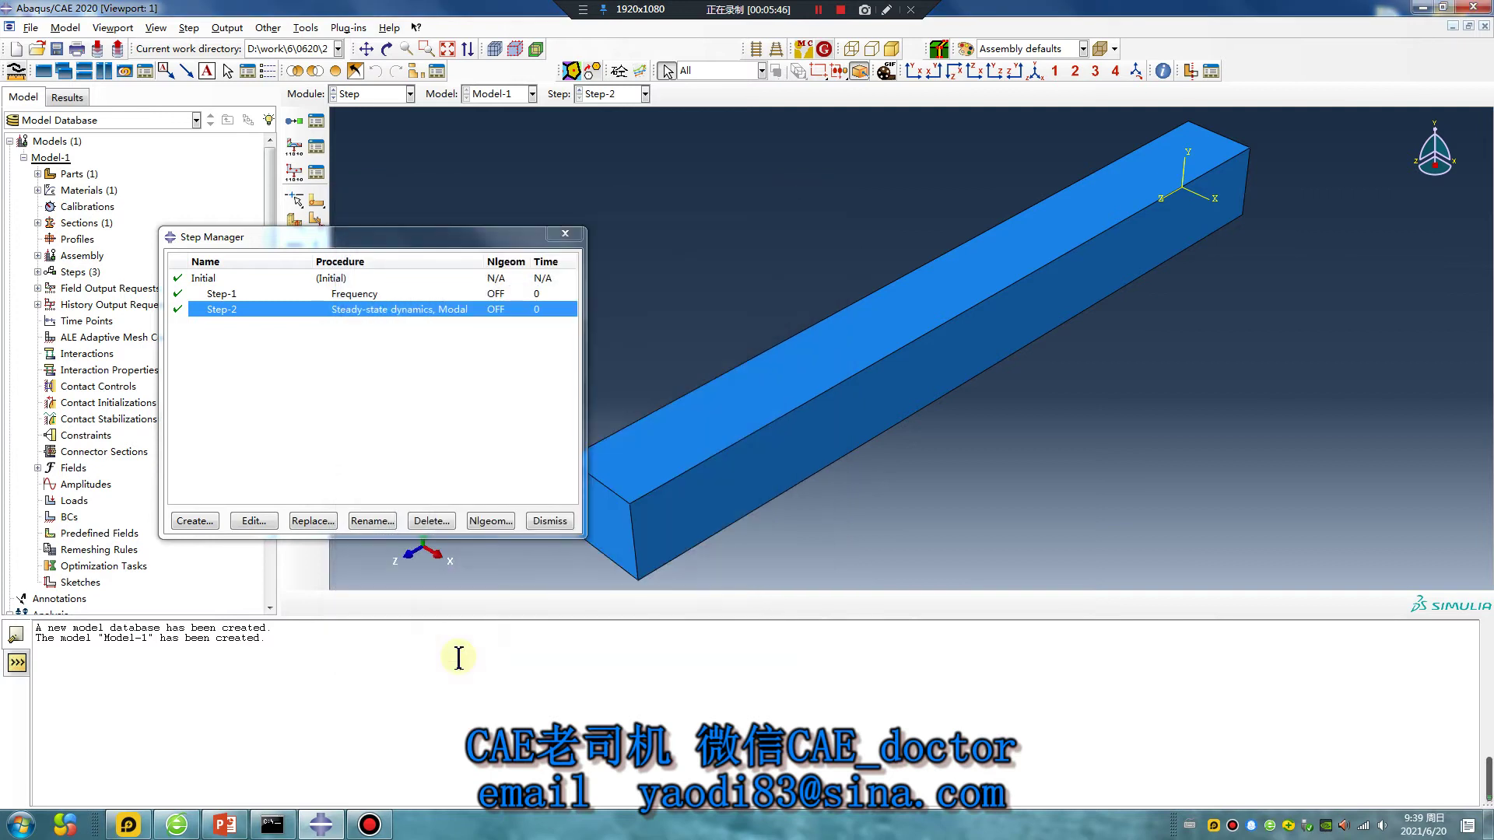
{"action": "left_click", "coordinate": [565, 234]}
Switch to the Mesh module, display Part-1 and generate its mesh.
{"action": "left_click", "coordinate": [373, 93]}
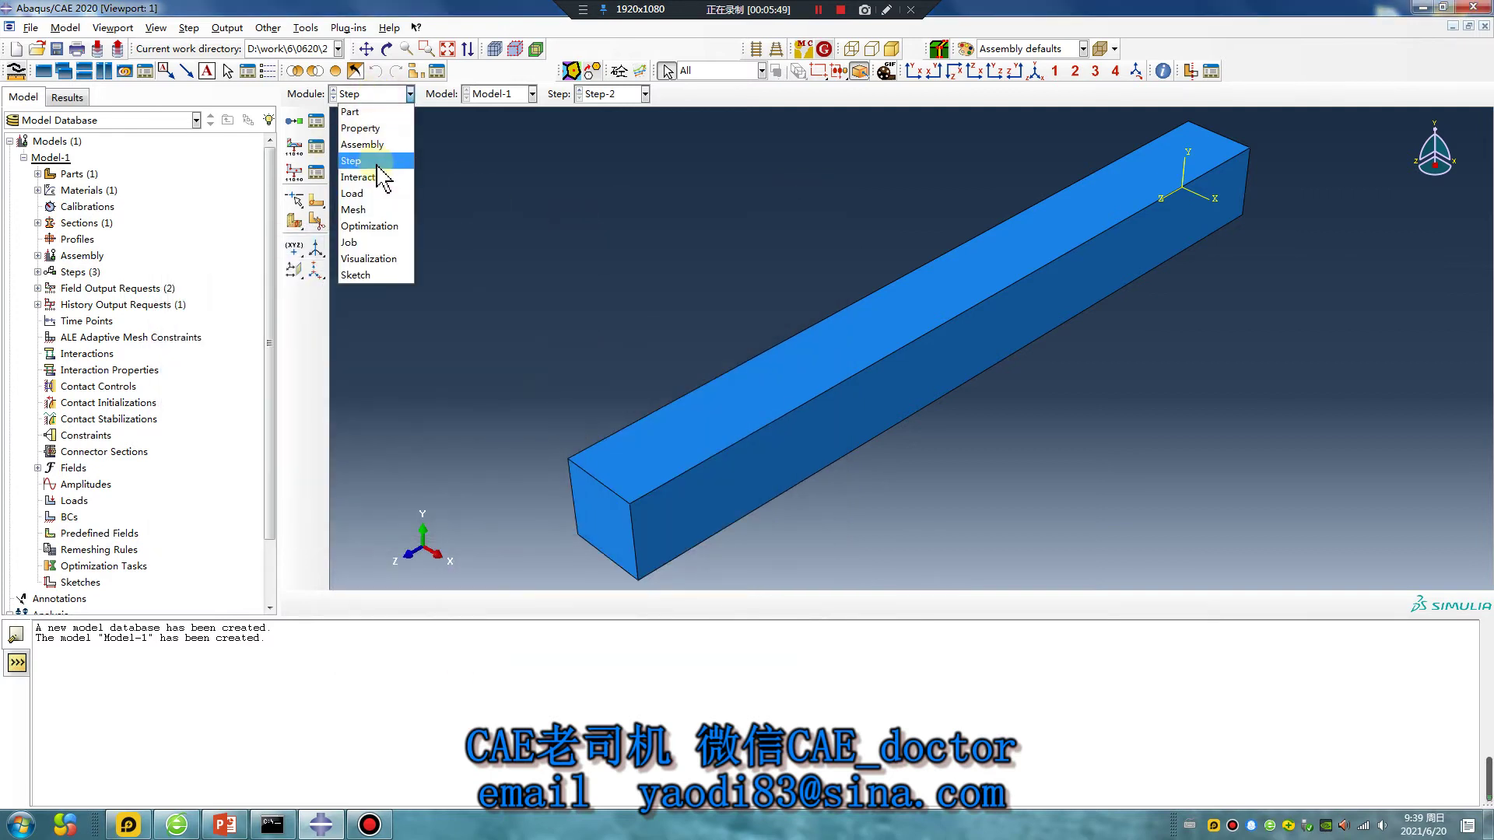
{"action": "left_click", "coordinate": [365, 210]}
{"action": "left_click", "coordinate": [647, 94]}
{"action": "left_click", "coordinate": [293, 141]}
{"action": "middle_click", "coordinate": [537, 420]}
Reseed Part-1 with an approximate global size of 2, discarding the old mesh, and mesh the part again.
{"action": "left_click", "coordinate": [294, 121]}
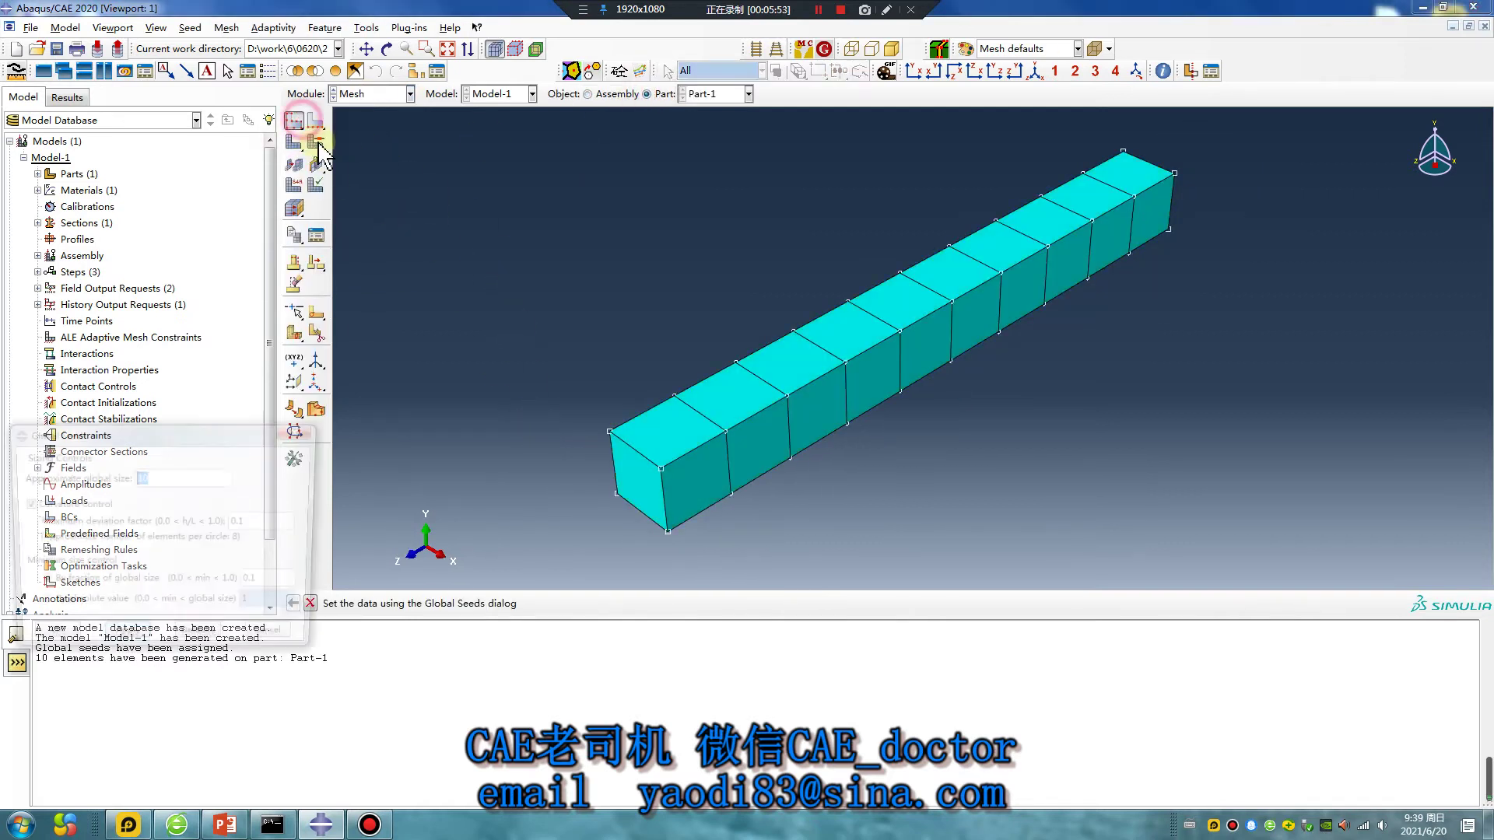
{"action": "left_click", "coordinate": [138, 481]}
{"action": "double_click", "coordinate": [138, 481]}
{"action": "left_click", "coordinate": [124, 641]}
{"action": "left_click", "coordinate": [97, 214]}
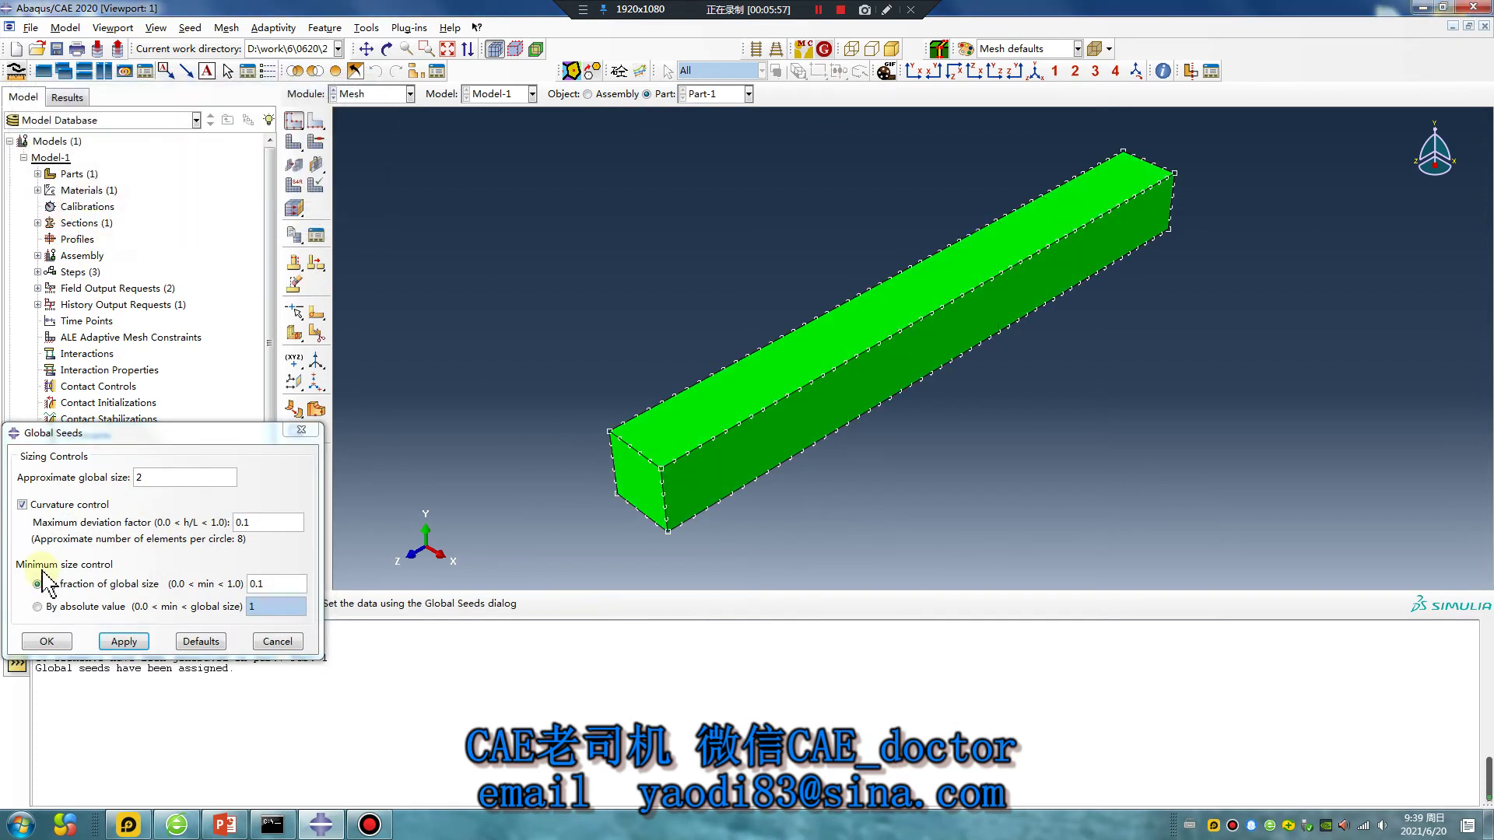
{"action": "left_click", "coordinate": [43, 643]}
{"action": "left_click", "coordinate": [293, 141]}
{"action": "middle_click", "coordinate": [427, 230]}
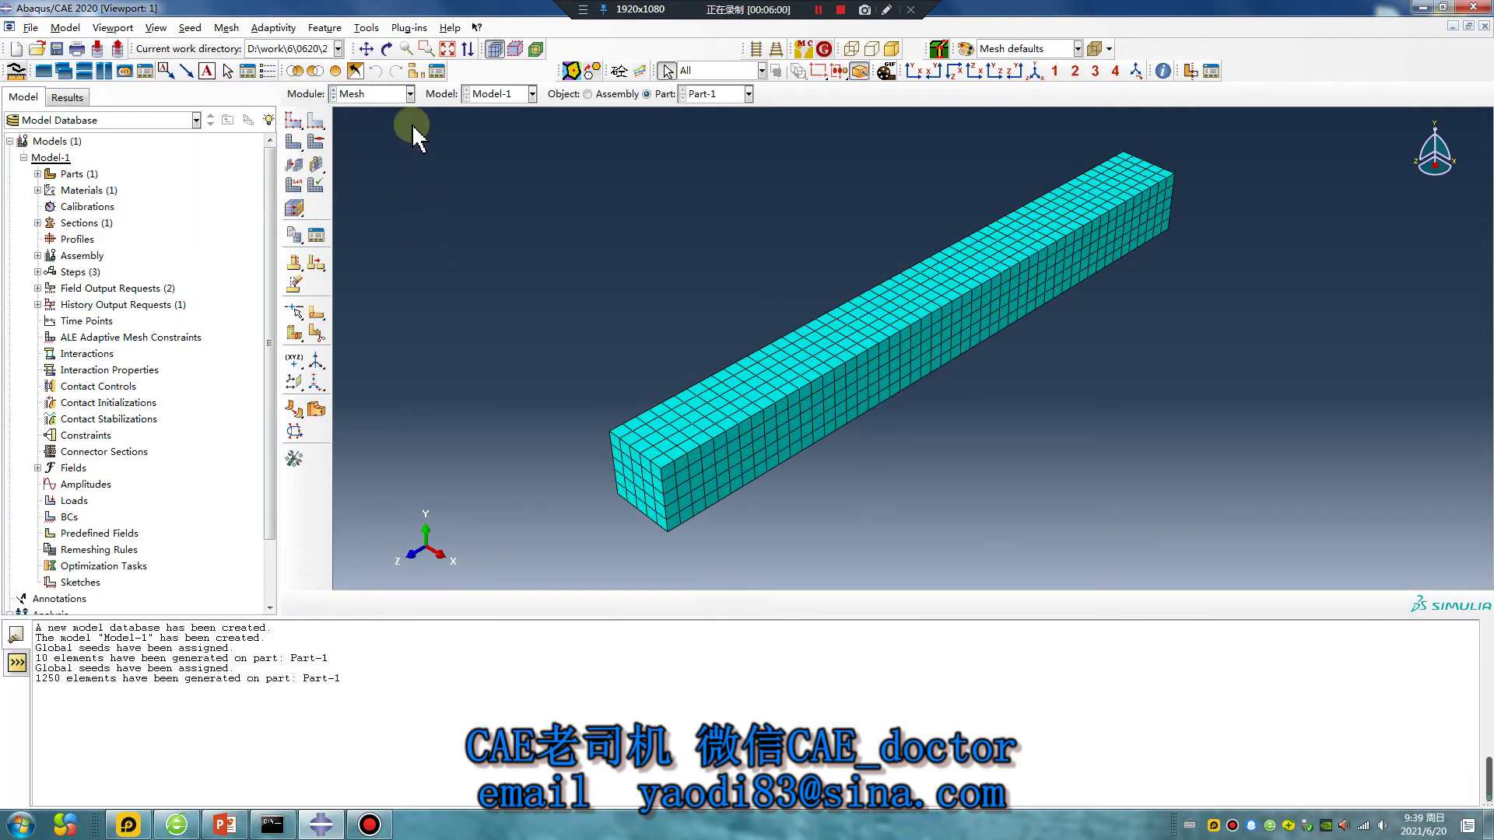
In the Load module, create an encastre boundary condition in Step-1 on the beam's front end face.
{"action": "left_click", "coordinate": [370, 94]}
{"action": "left_click", "coordinate": [354, 193]}
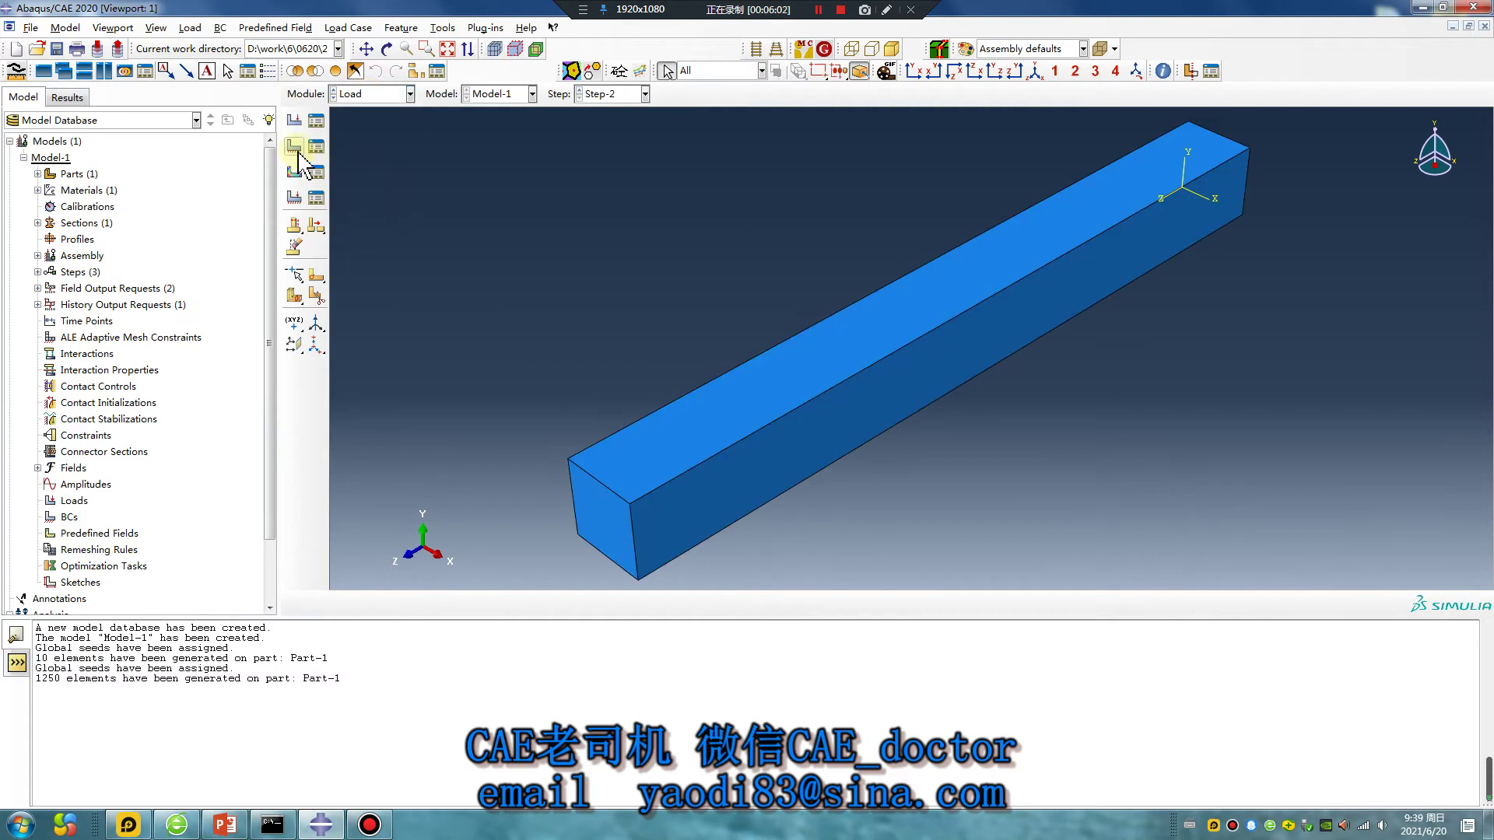
{"action": "left_click", "coordinate": [294, 147]}
{"action": "left_click", "coordinate": [108, 201]}
{"action": "left_click", "coordinate": [81, 215]}
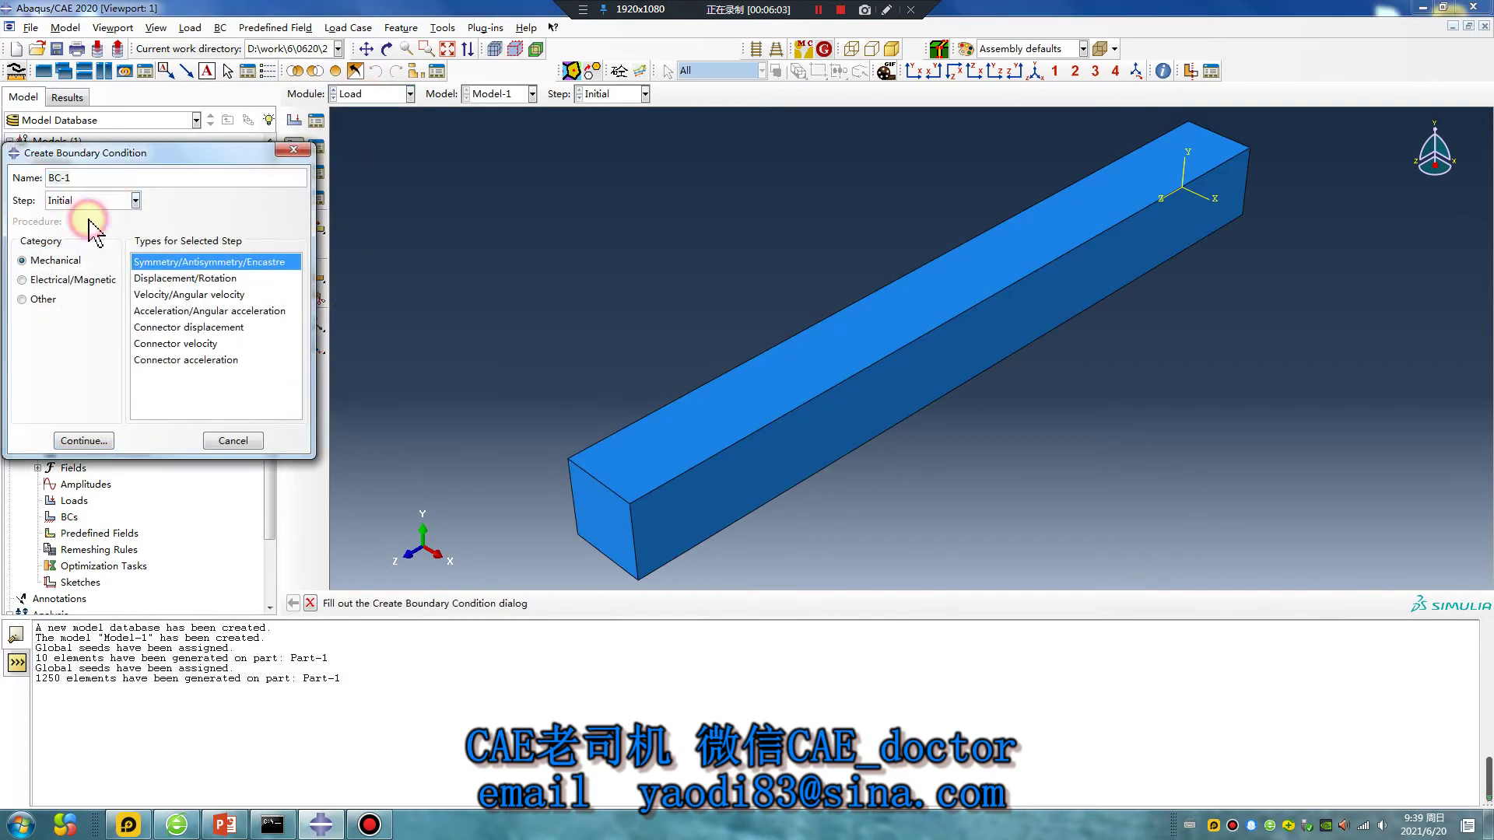
{"action": "left_click", "coordinate": [92, 201]}
{"action": "left_click", "coordinate": [78, 227]}
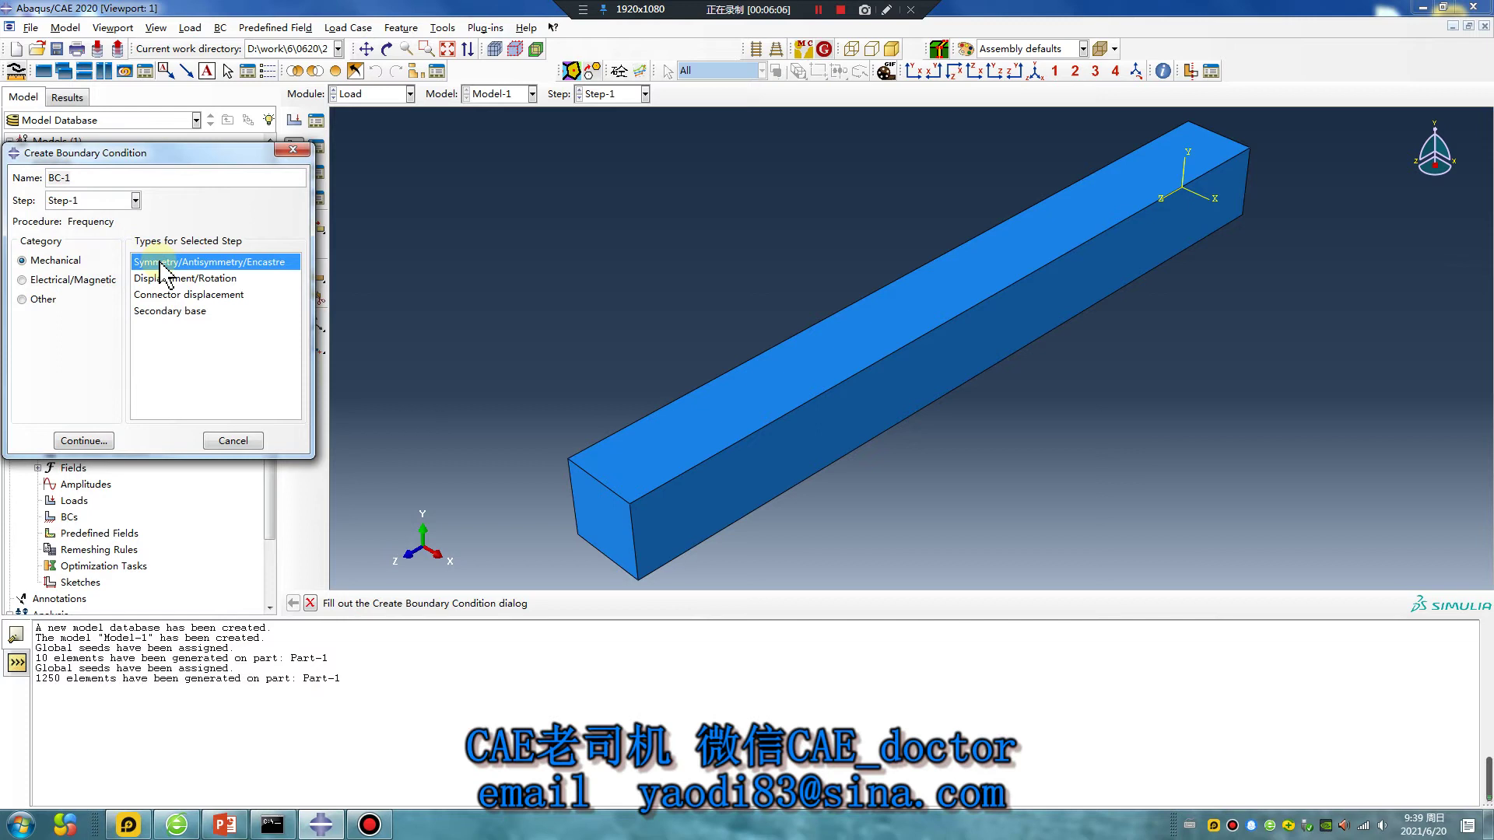
{"action": "left_click", "coordinate": [97, 440]}
{"action": "left_click", "coordinate": [586, 531]}
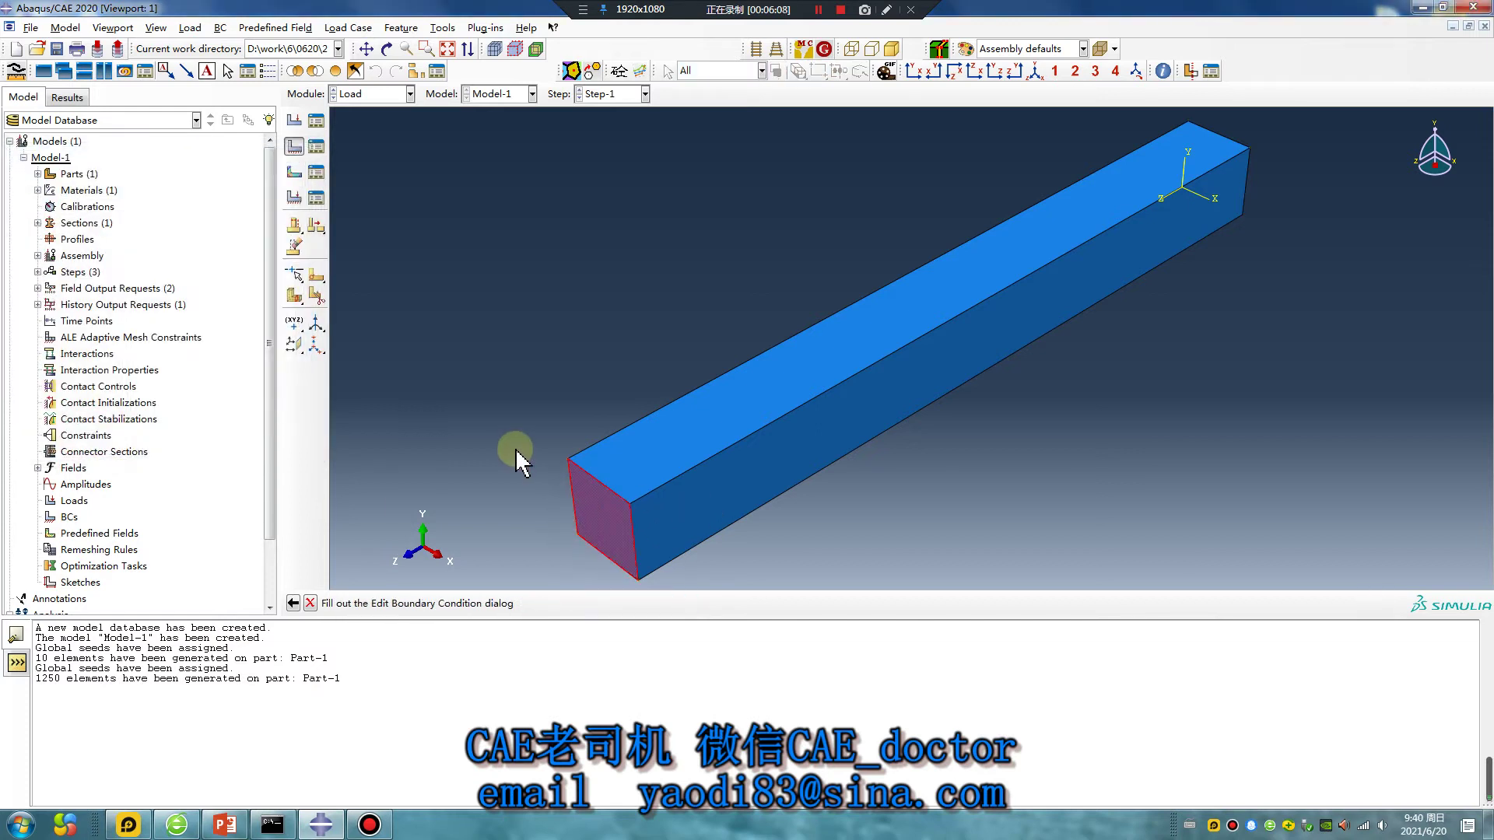
{"action": "middle_click", "coordinate": [517, 451]}
{"action": "left_click", "coordinate": [31, 509]}
{"action": "left_click", "coordinate": [75, 535]}
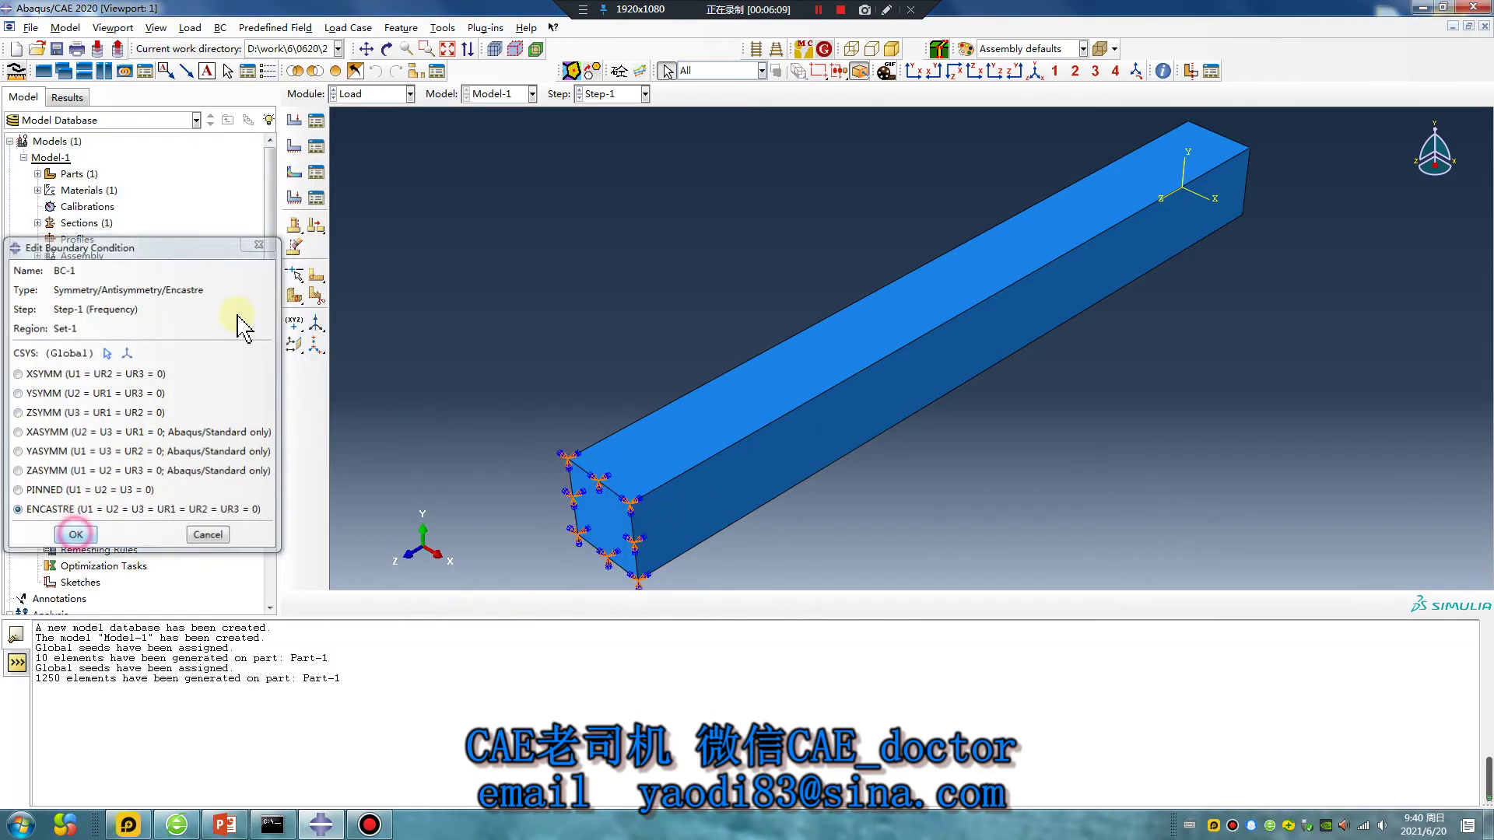
Create an acceleration base motion boundary condition in Step-2 acting on degree of freedom U2.
{"action": "left_click", "coordinate": [294, 146]}
{"action": "left_click", "coordinate": [100, 200]}
{"action": "left_click", "coordinate": [92, 252]}
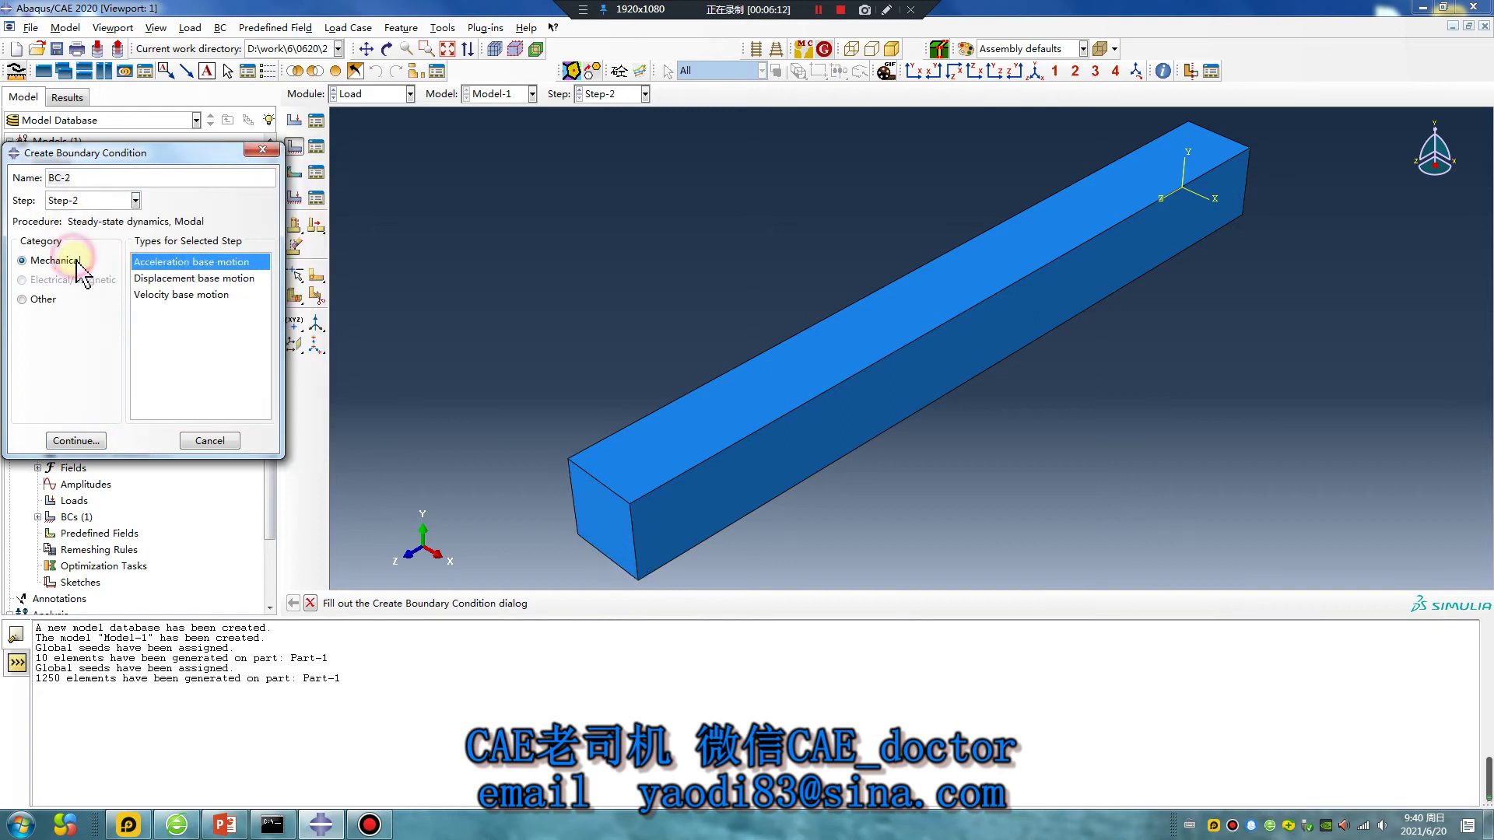
{"action": "left_click", "coordinate": [96, 442]}
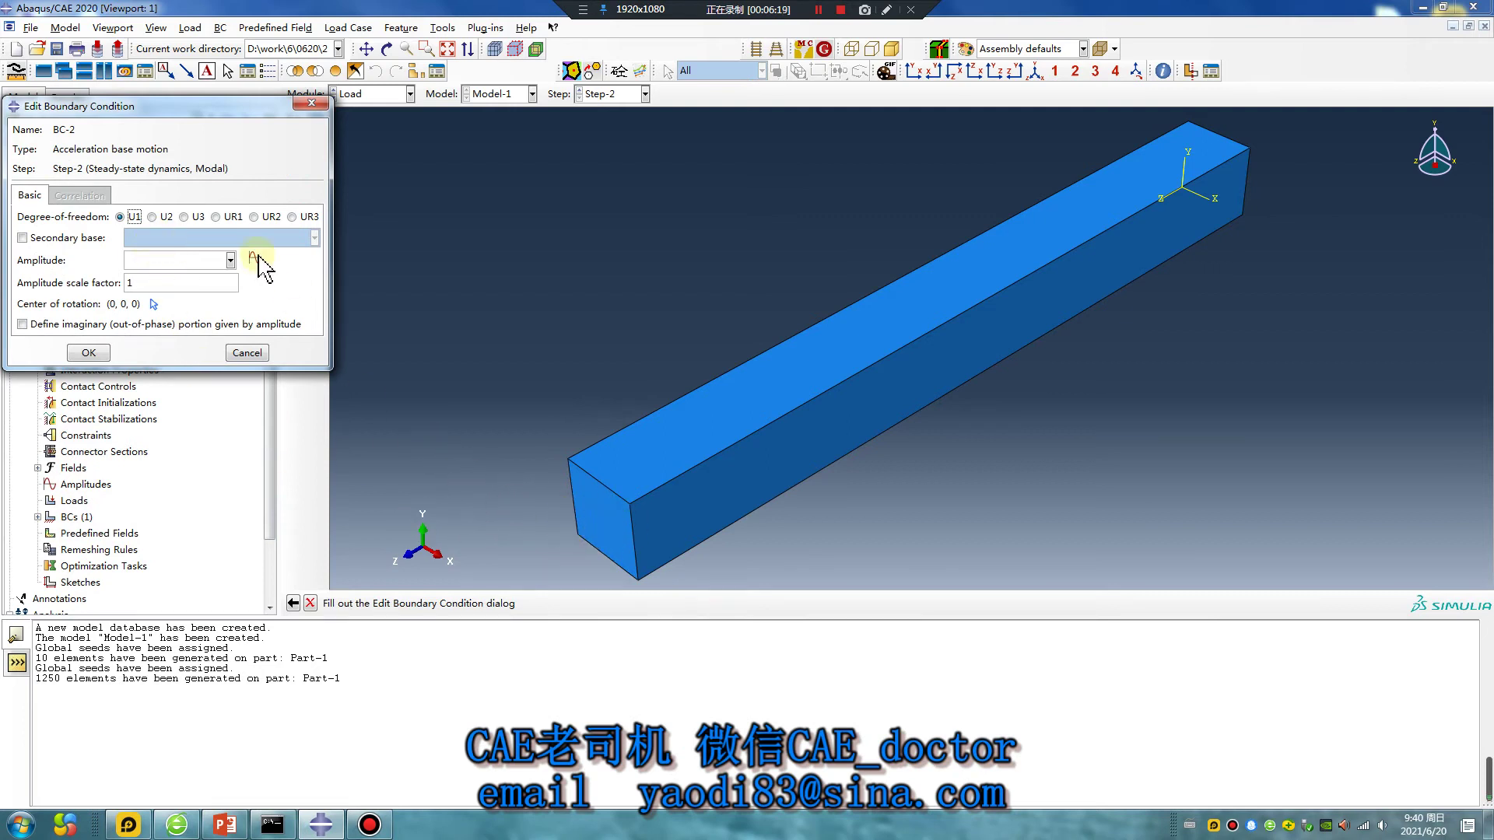
{"action": "left_click", "coordinate": [152, 218]}
Create a tabular amplitude for the base motion with amplitude 1 at frequency 0 and 1 at frequency 200.
{"action": "left_click", "coordinate": [254, 258]}
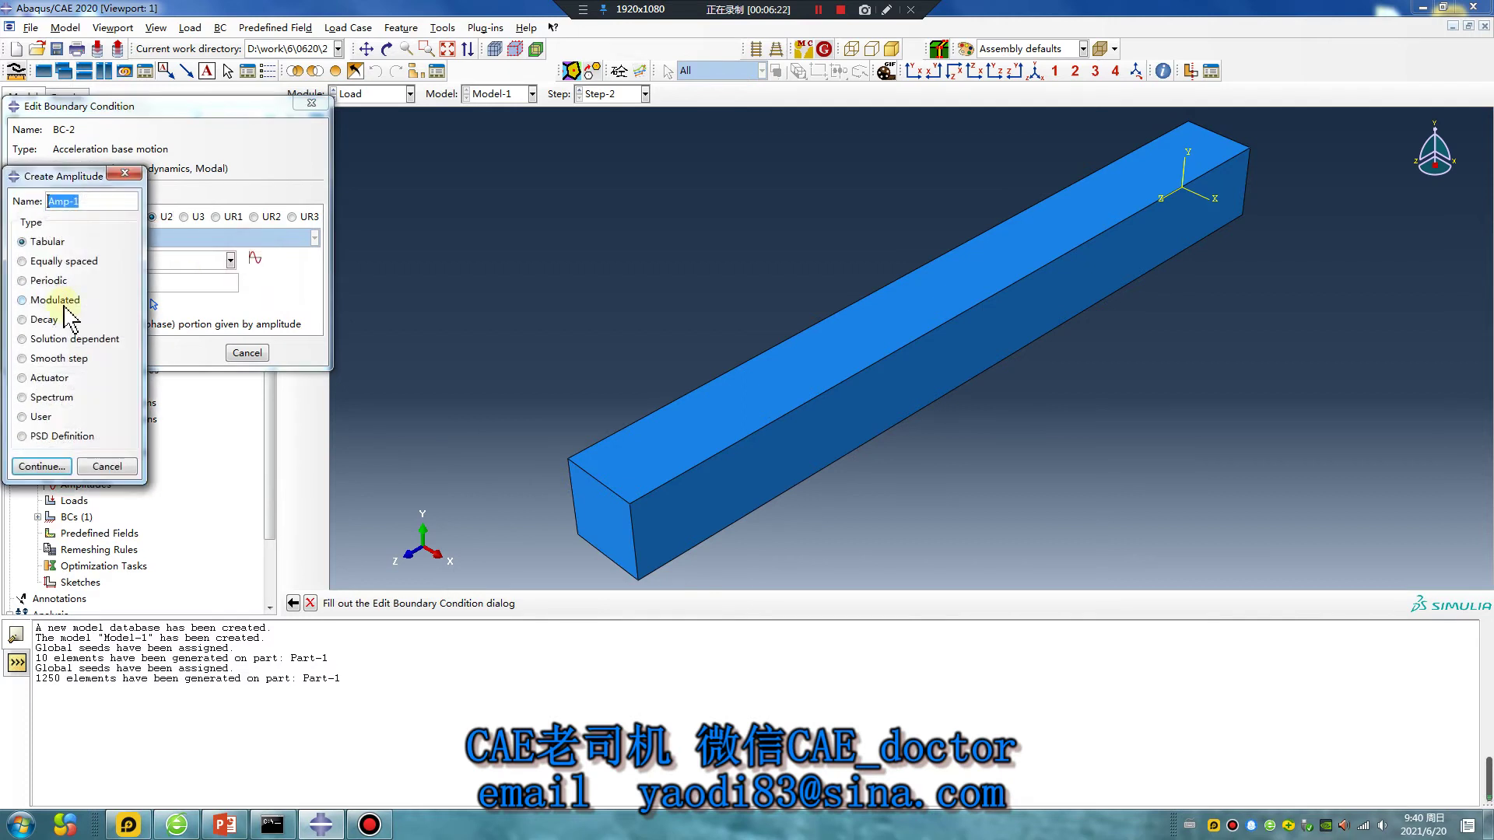
{"action": "left_click", "coordinate": [42, 467]}
{"action": "left_click", "coordinate": [451, 359]}
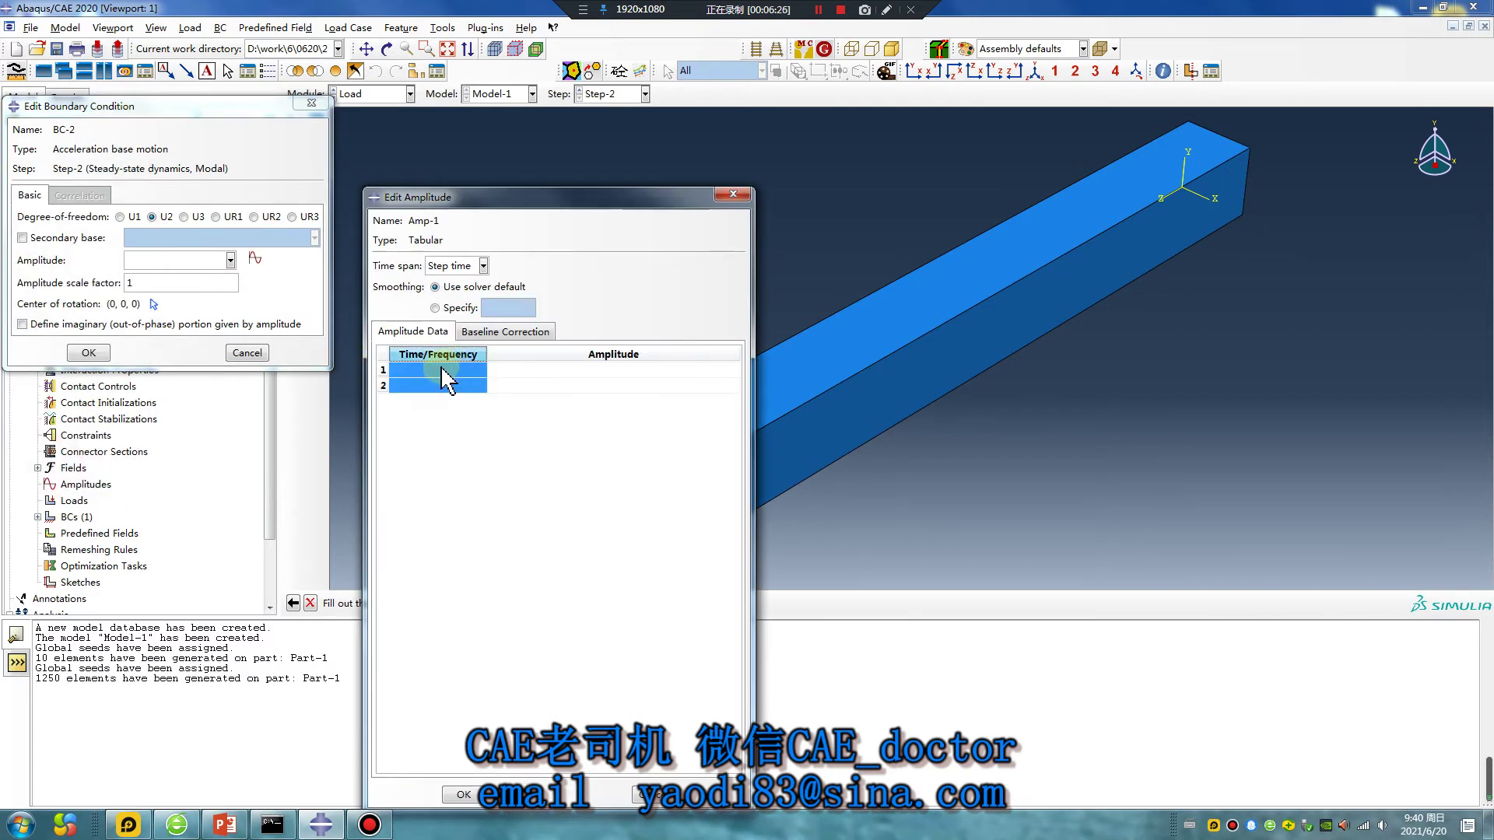
{"action": "left_click", "coordinate": [440, 369]}
{"action": "type", "text": "0"}
{"action": "left_click", "coordinate": [444, 386]}
{"action": "type", "text": "200"}
{"action": "left_click", "coordinate": [549, 371]}
{"action": "type", "text": "1"}
{"action": "left_click", "coordinate": [568, 386]}
{"action": "type", "text": "1"}
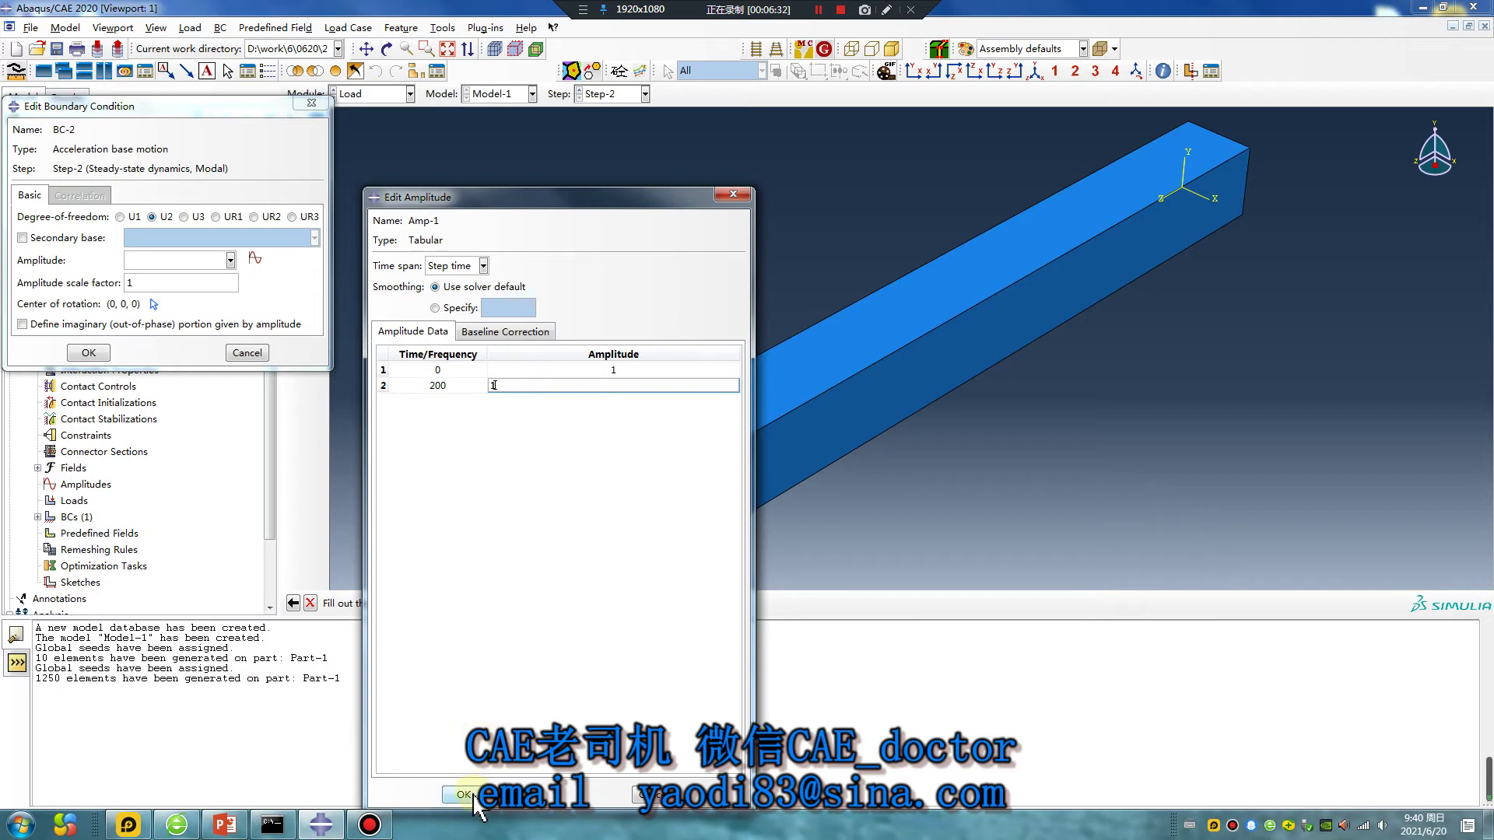
{"action": "left_click", "coordinate": [477, 797]}
Assign amplitude Amp-1 to the base motion, keeping the scale factor at 1, and confirm the boundary condition.
{"action": "left_click", "coordinate": [156, 260]}
{"action": "left_click", "coordinate": [159, 278]}
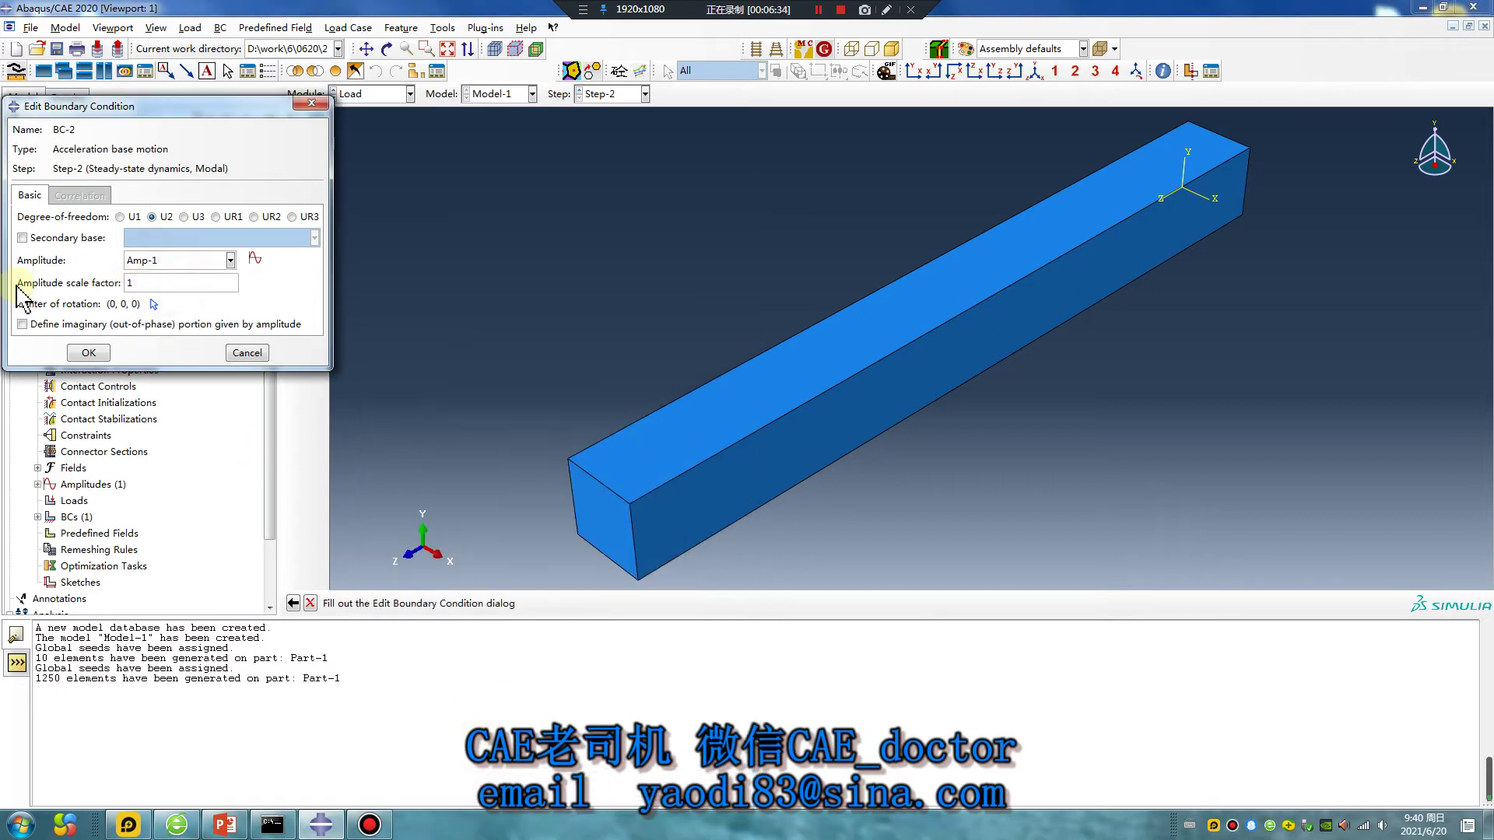
{"action": "double_click", "coordinate": [144, 281]}
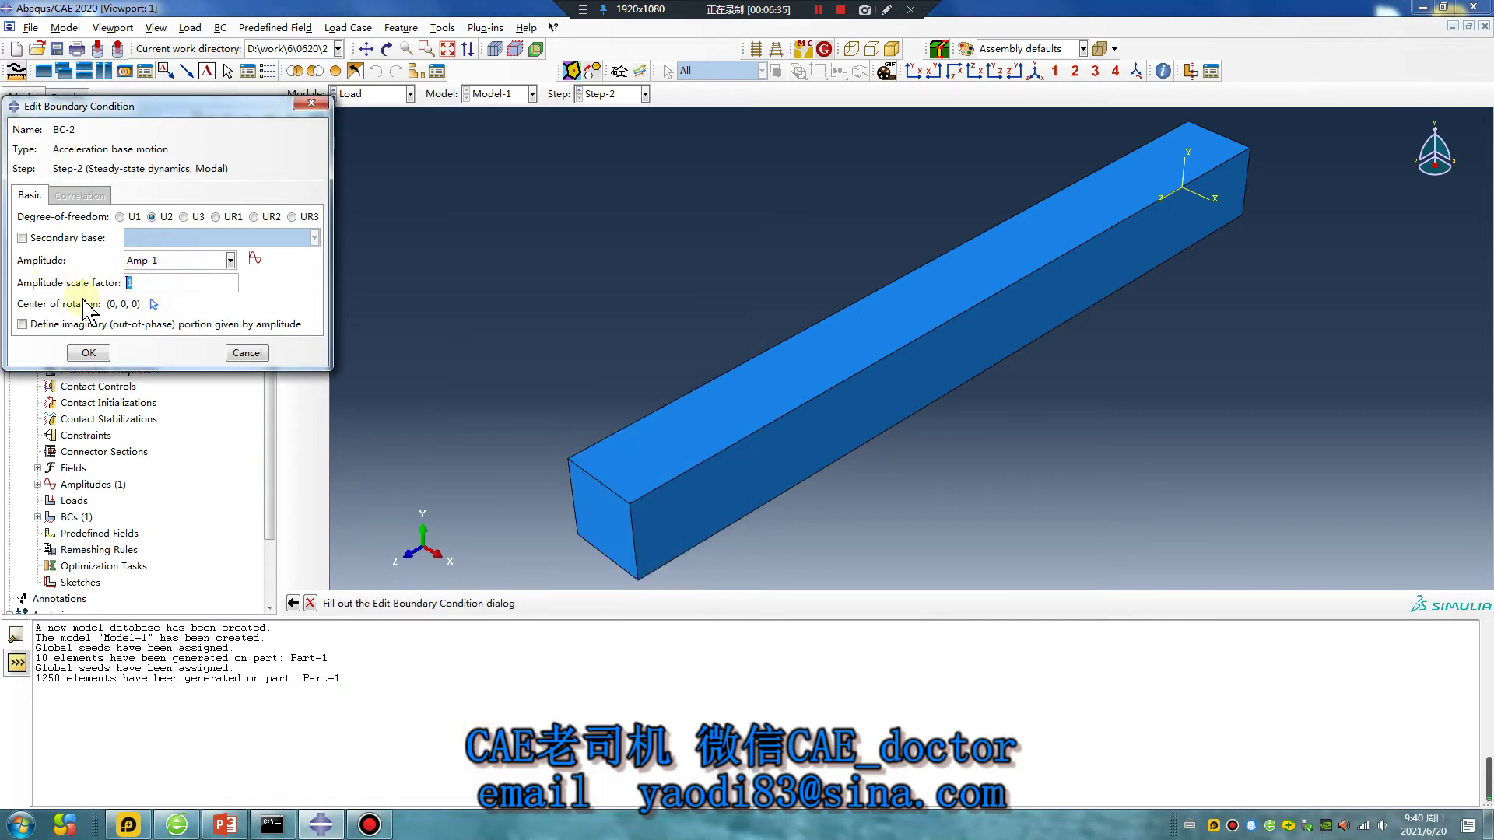
{"action": "left_click", "coordinate": [88, 354]}
Create a node set named Set-RF from the upper corner node at the beam's far end.
{"action": "scroll", "coordinate": [583, 389], "scroll_direction": "up", "scroll_amount": 1}
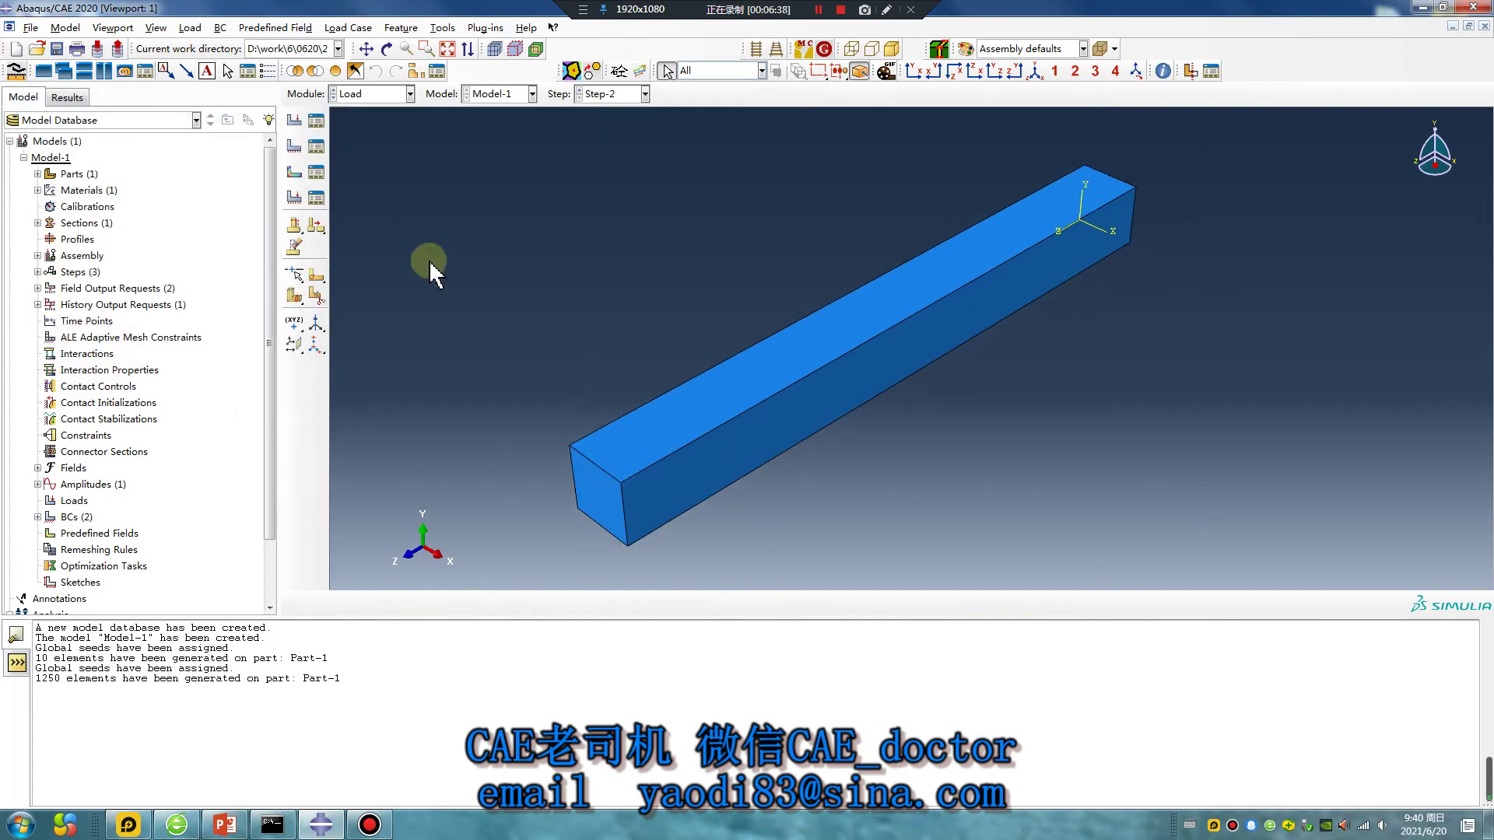
{"action": "left_click", "coordinate": [443, 29]}
{"action": "mouse_move", "coordinate": [467, 80]}
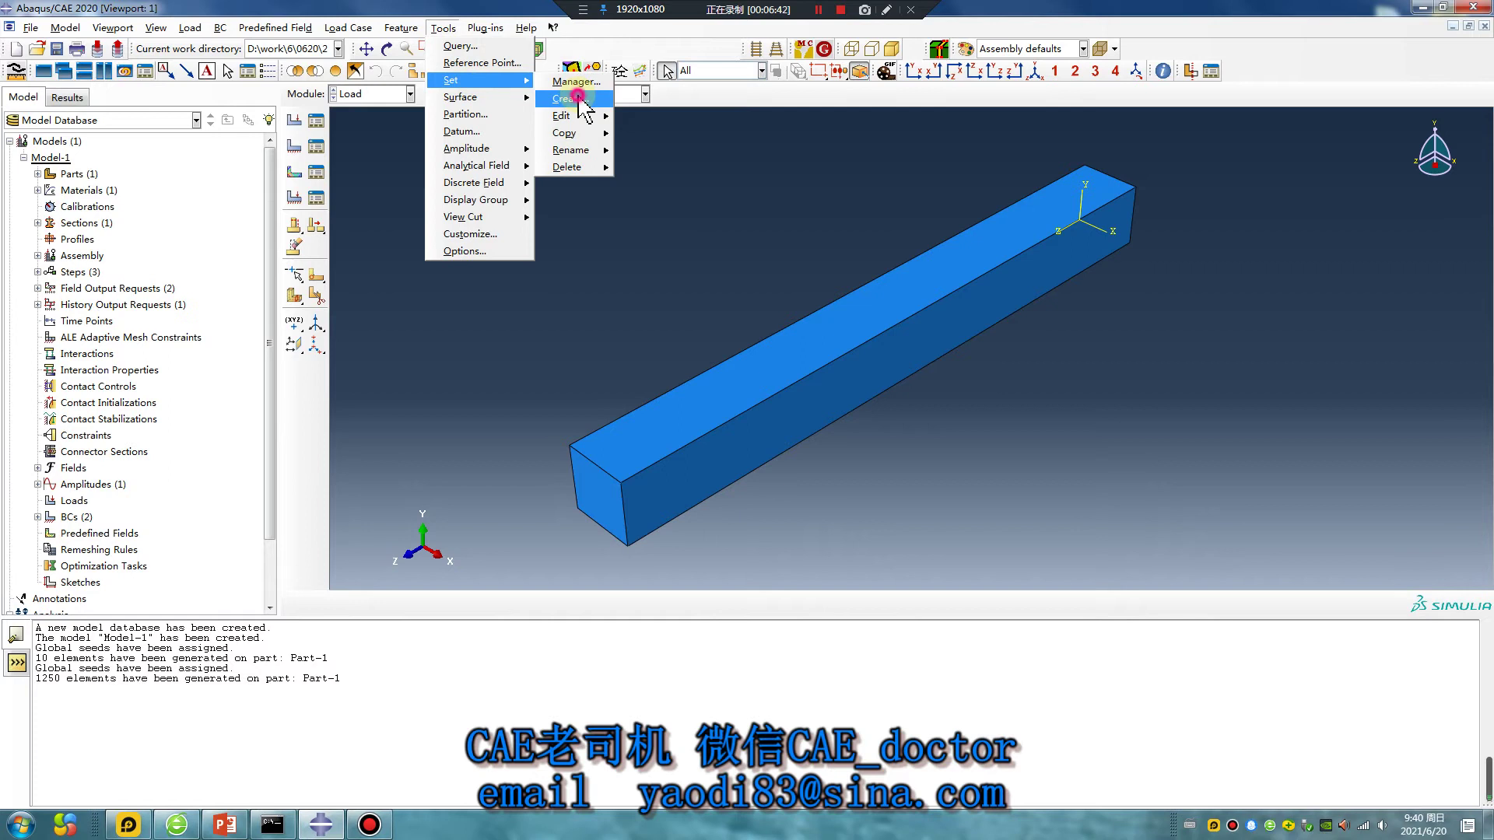
{"action": "left_click", "coordinate": [576, 98]}
{"action": "left_click", "coordinate": [89, 291]}
{"action": "left_click", "coordinate": [86, 248]}
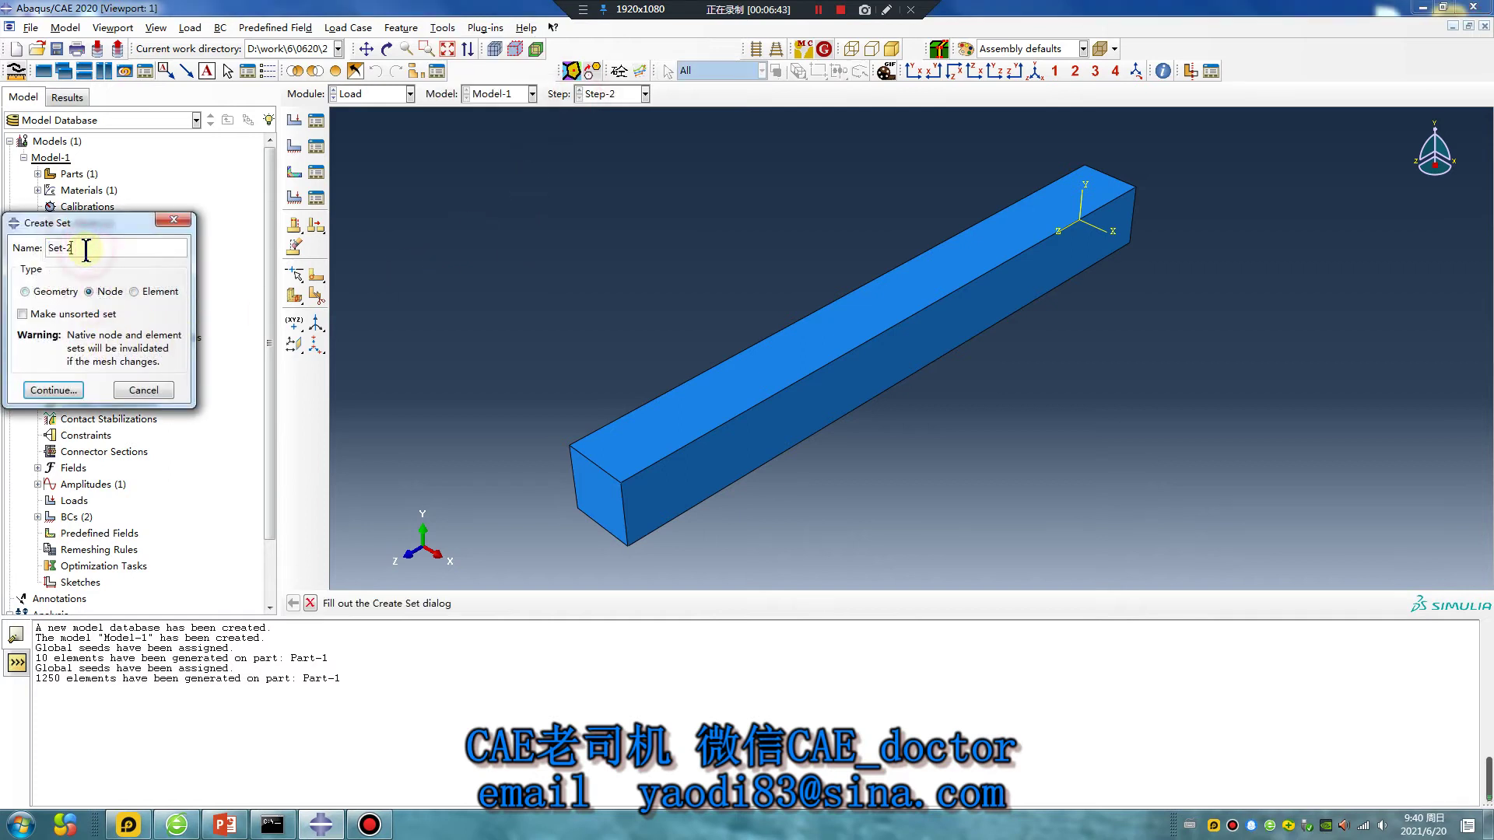
{"action": "type", "text": "RF"}
{"action": "left_click", "coordinate": [79, 390]}
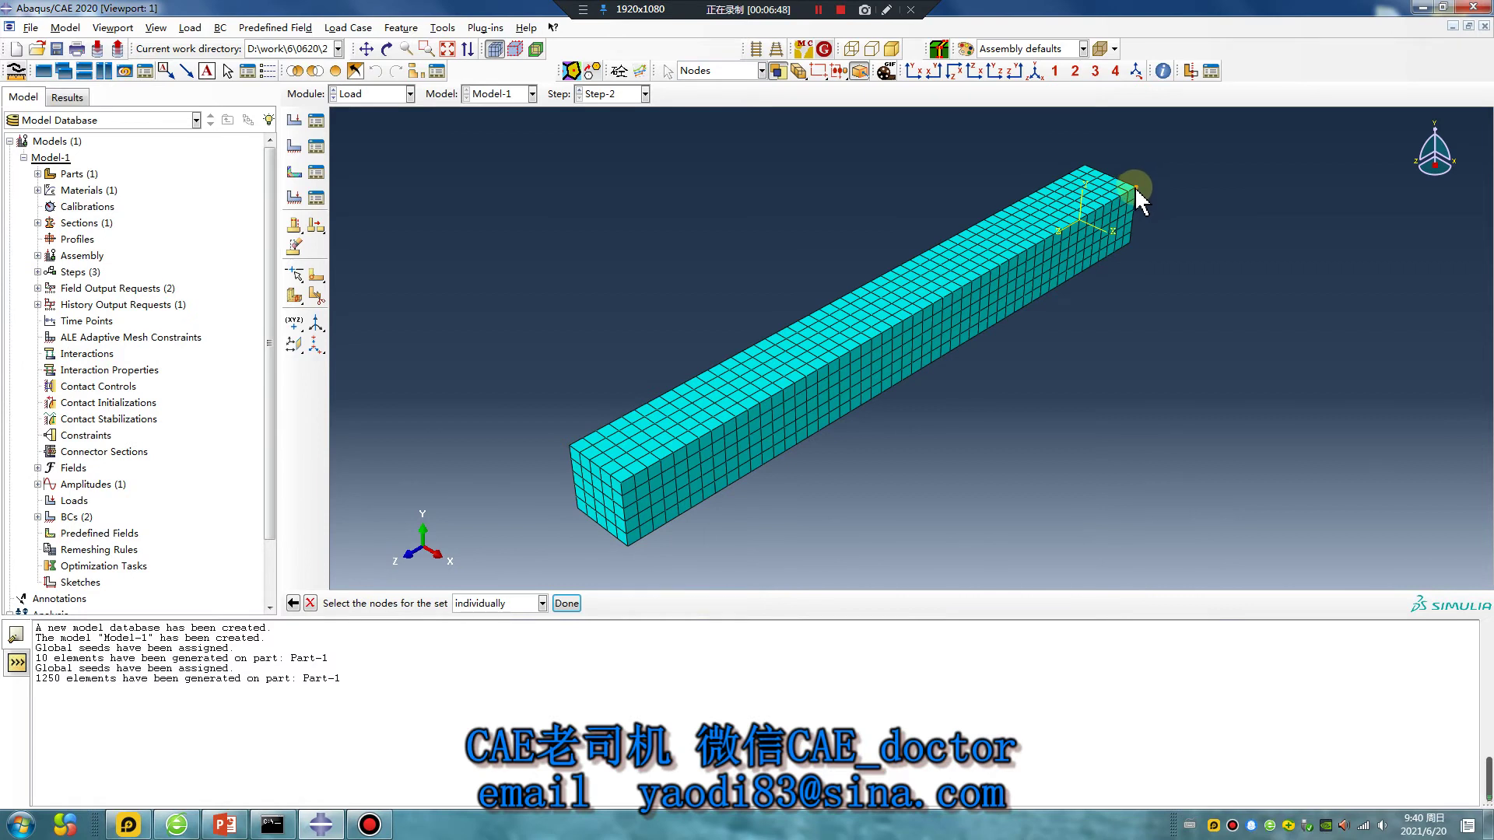
{"action": "left_click", "coordinate": [567, 604]}
In the Step module, create a history output request for Step-2 with set Set-RF as its domain.
{"action": "left_click", "coordinate": [379, 94]}
{"action": "left_click", "coordinate": [343, 165]}
{"action": "left_click", "coordinate": [294, 171]}
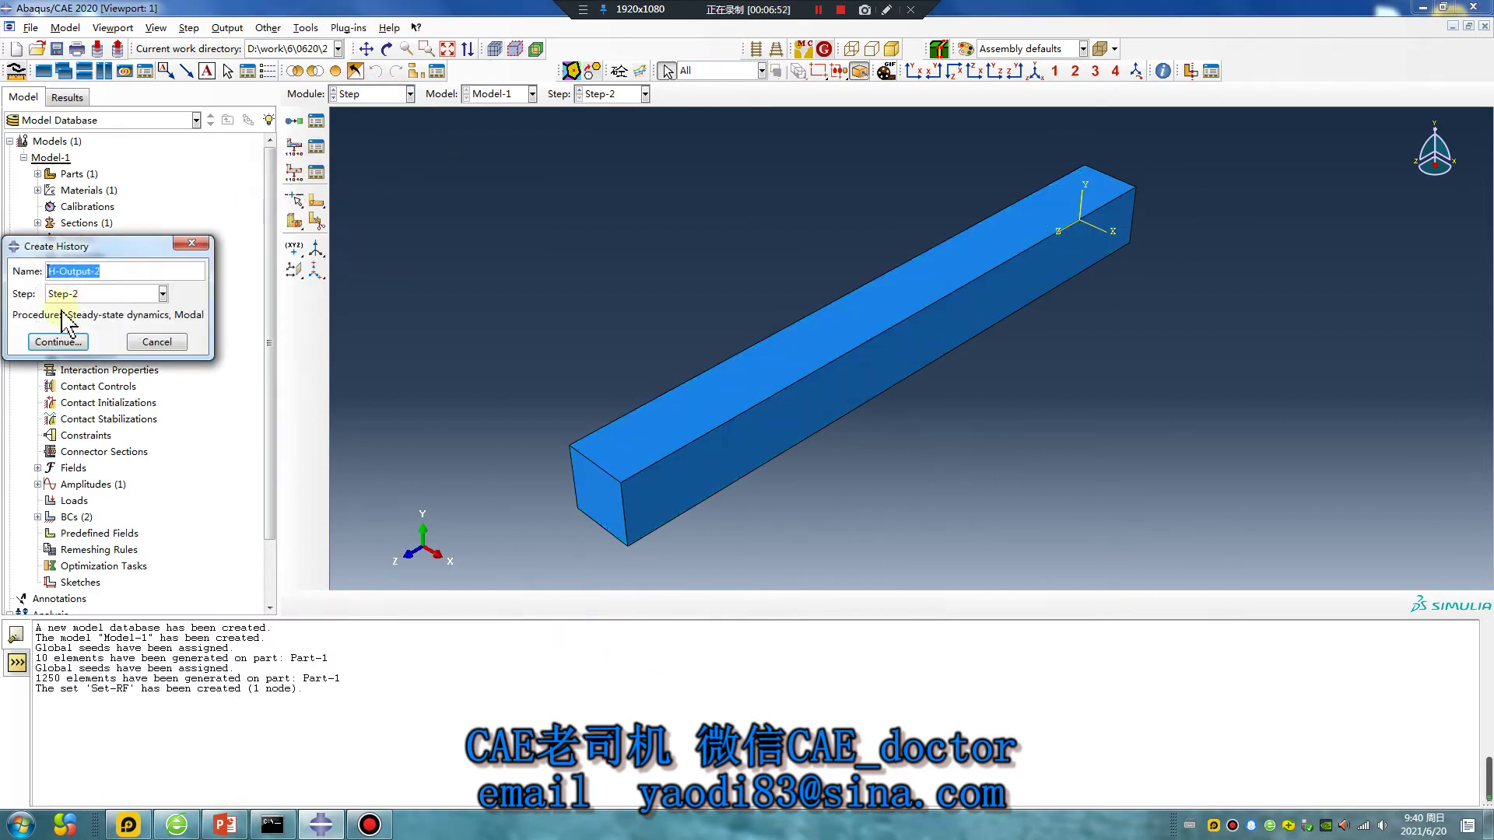
{"action": "left_click", "coordinate": [54, 341]}
{"action": "left_click", "coordinate": [129, 222]}
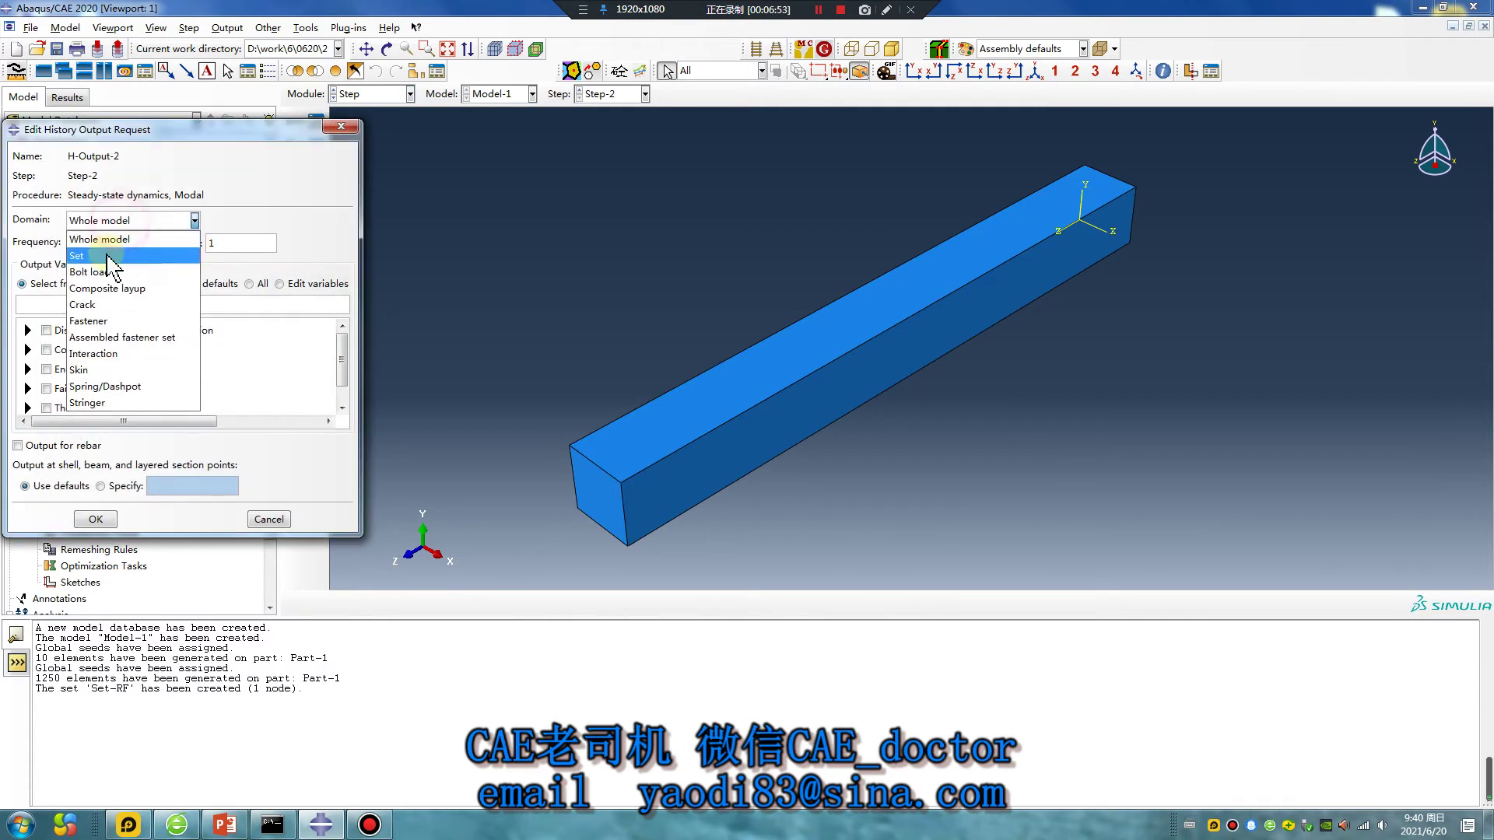
{"action": "left_click", "coordinate": [101, 257]}
{"action": "left_click", "coordinate": [245, 221]}
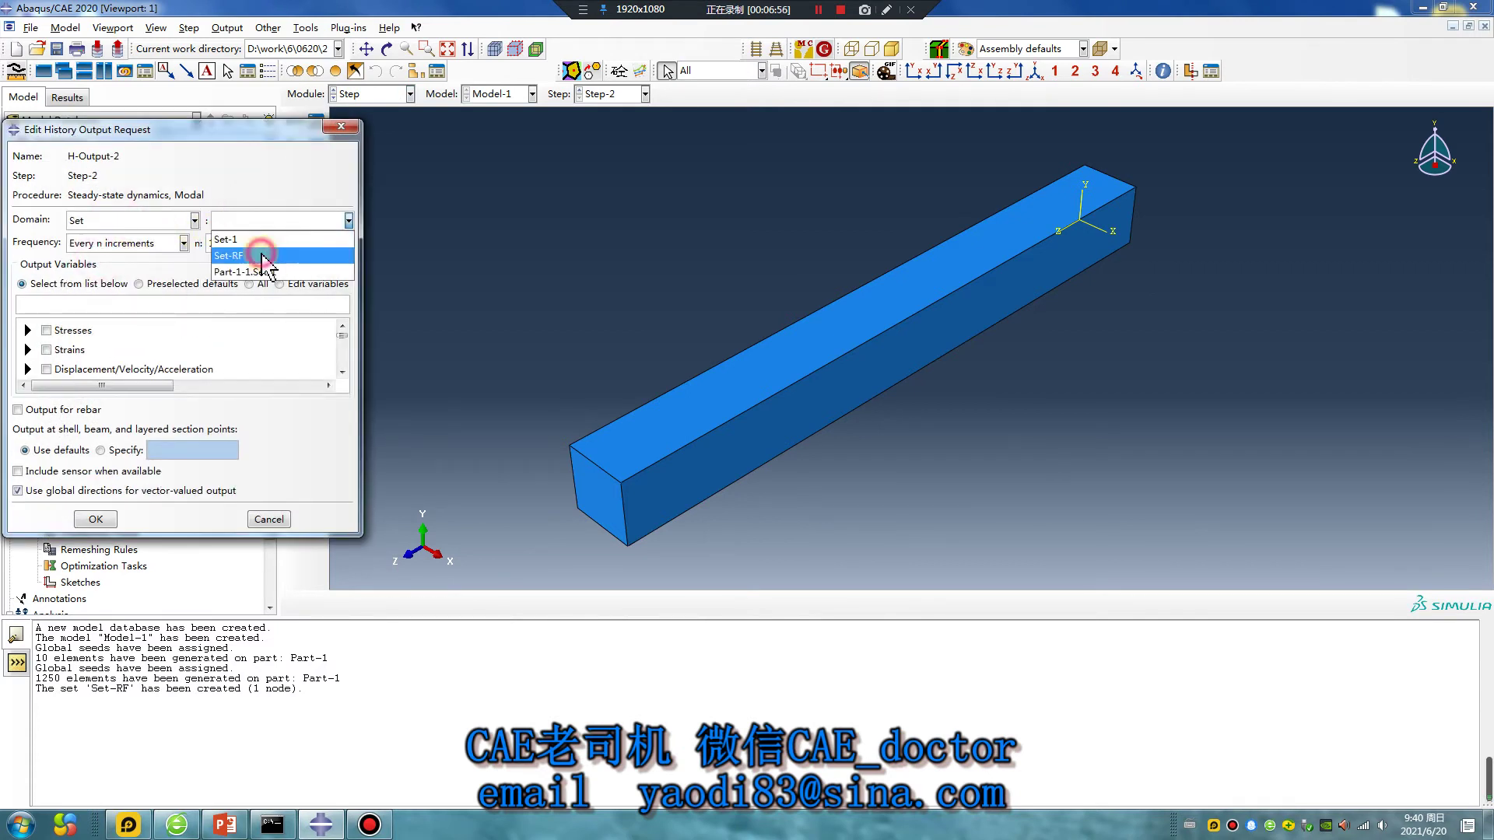
{"action": "left_click", "coordinate": [264, 257]}
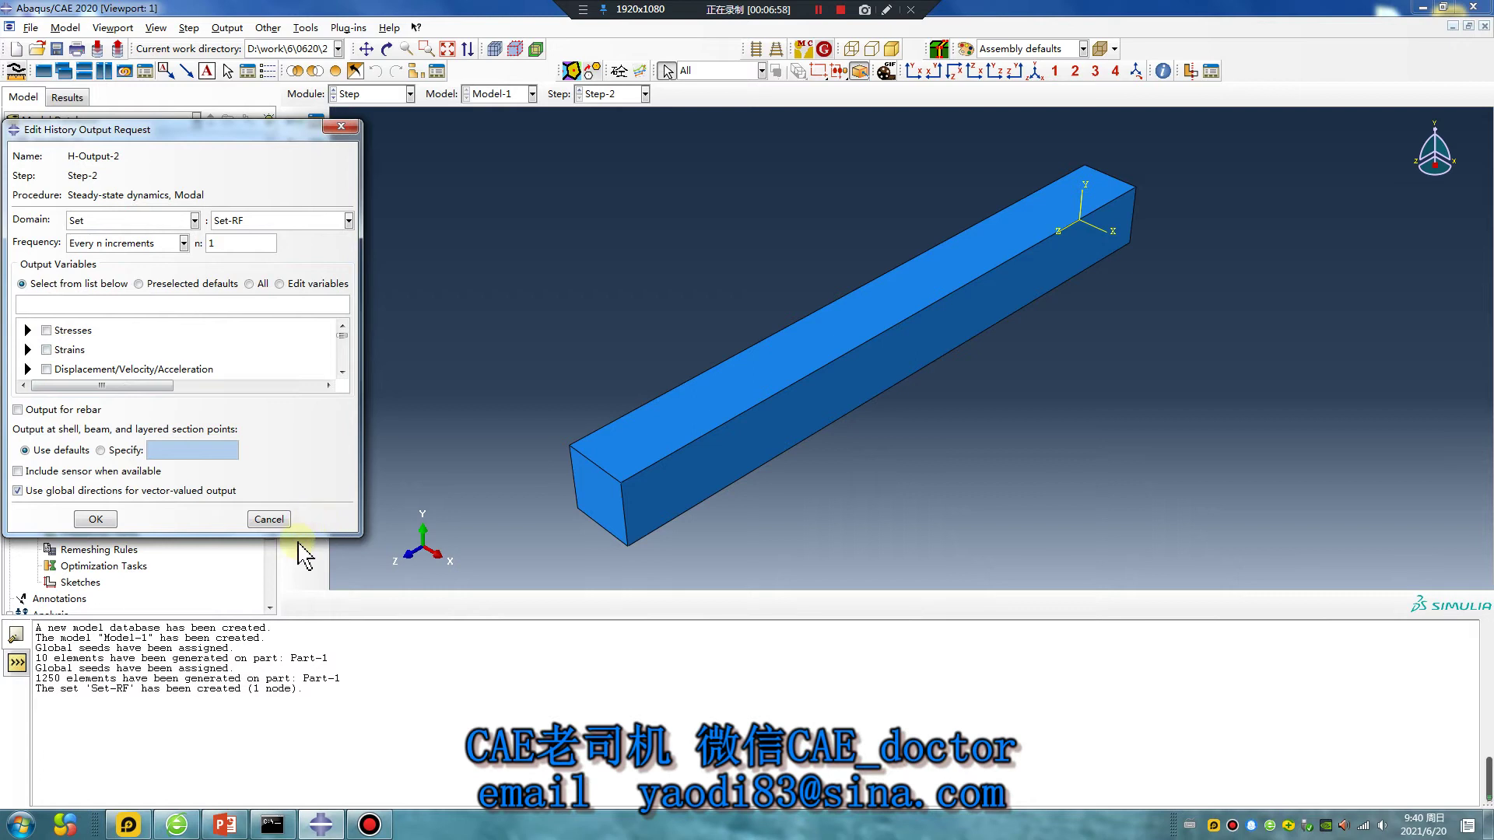
Select acceleration A2 and translational accelerations AT as history outputs, keep output at every n increments, and confirm the request.
{"action": "left_click_drag", "start_coordinate": [301, 536], "coordinate": [298, 674]}
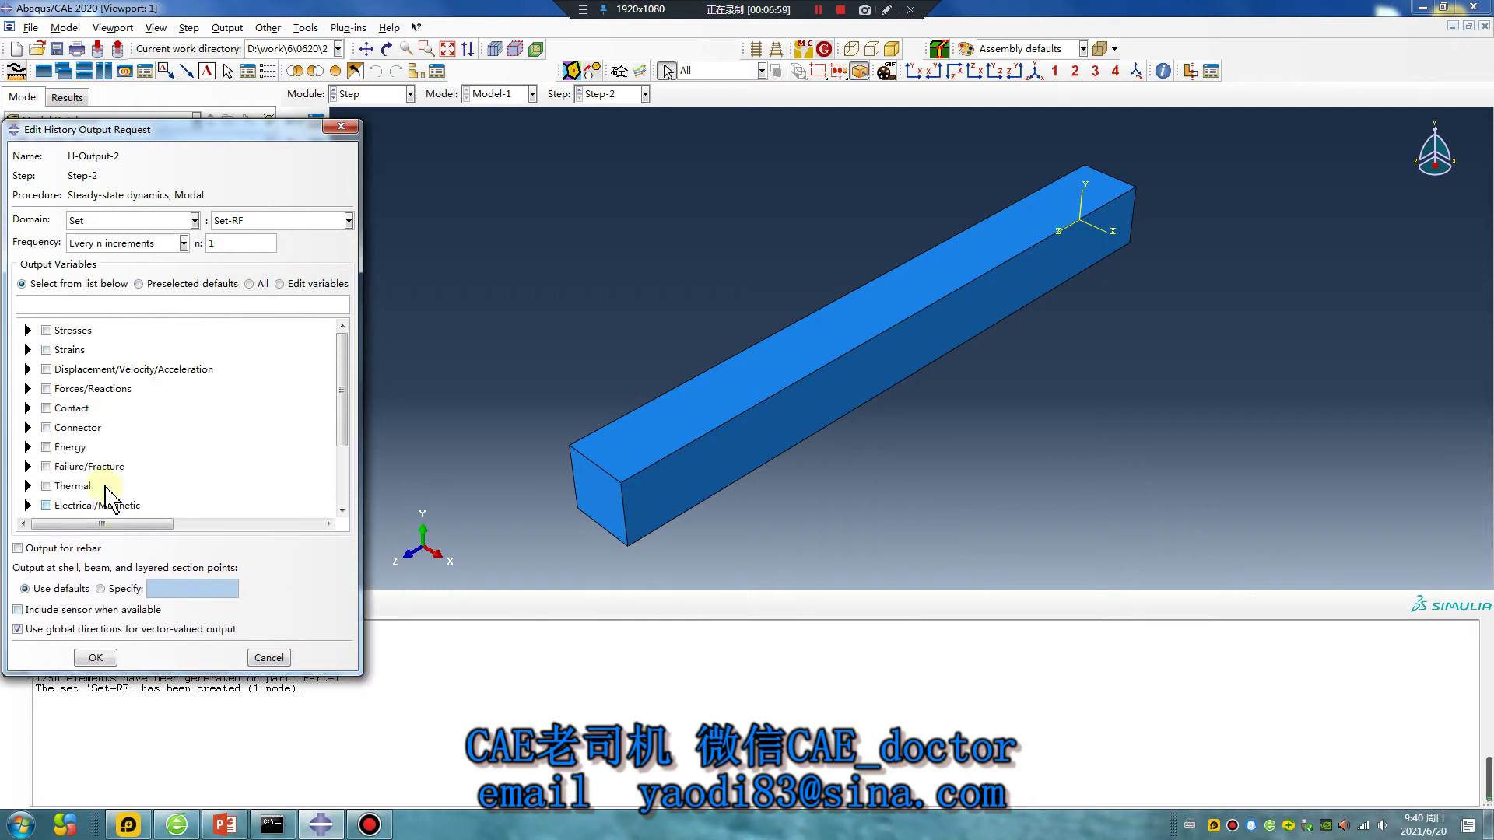
{"action": "left_click", "coordinate": [28, 369]}
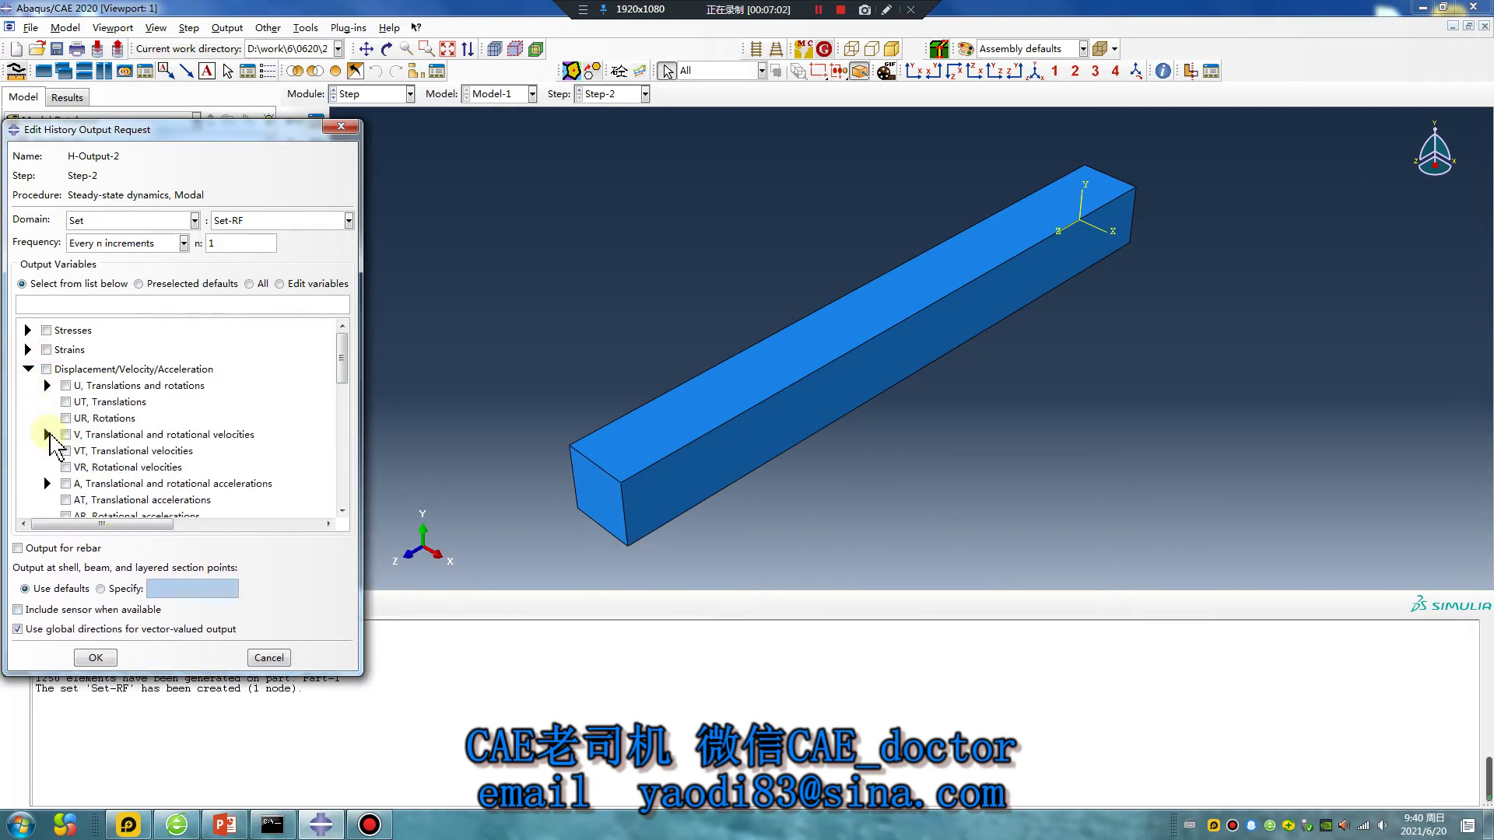
{"action": "left_click", "coordinate": [48, 483]}
{"action": "scroll", "coordinate": [143, 477], "scroll_direction": "down", "scroll_amount": 1}
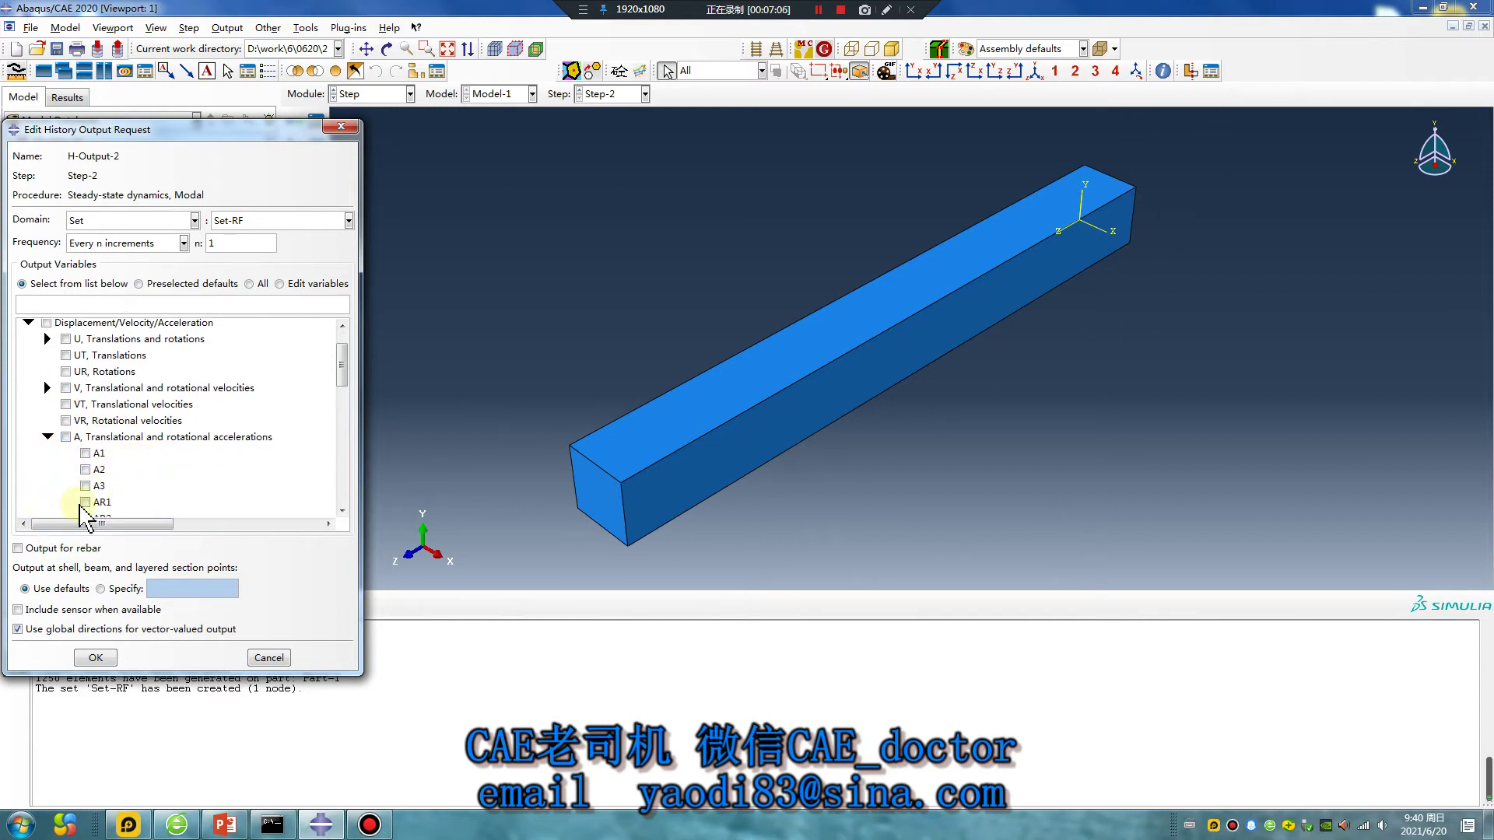
{"action": "left_click", "coordinate": [86, 470]}
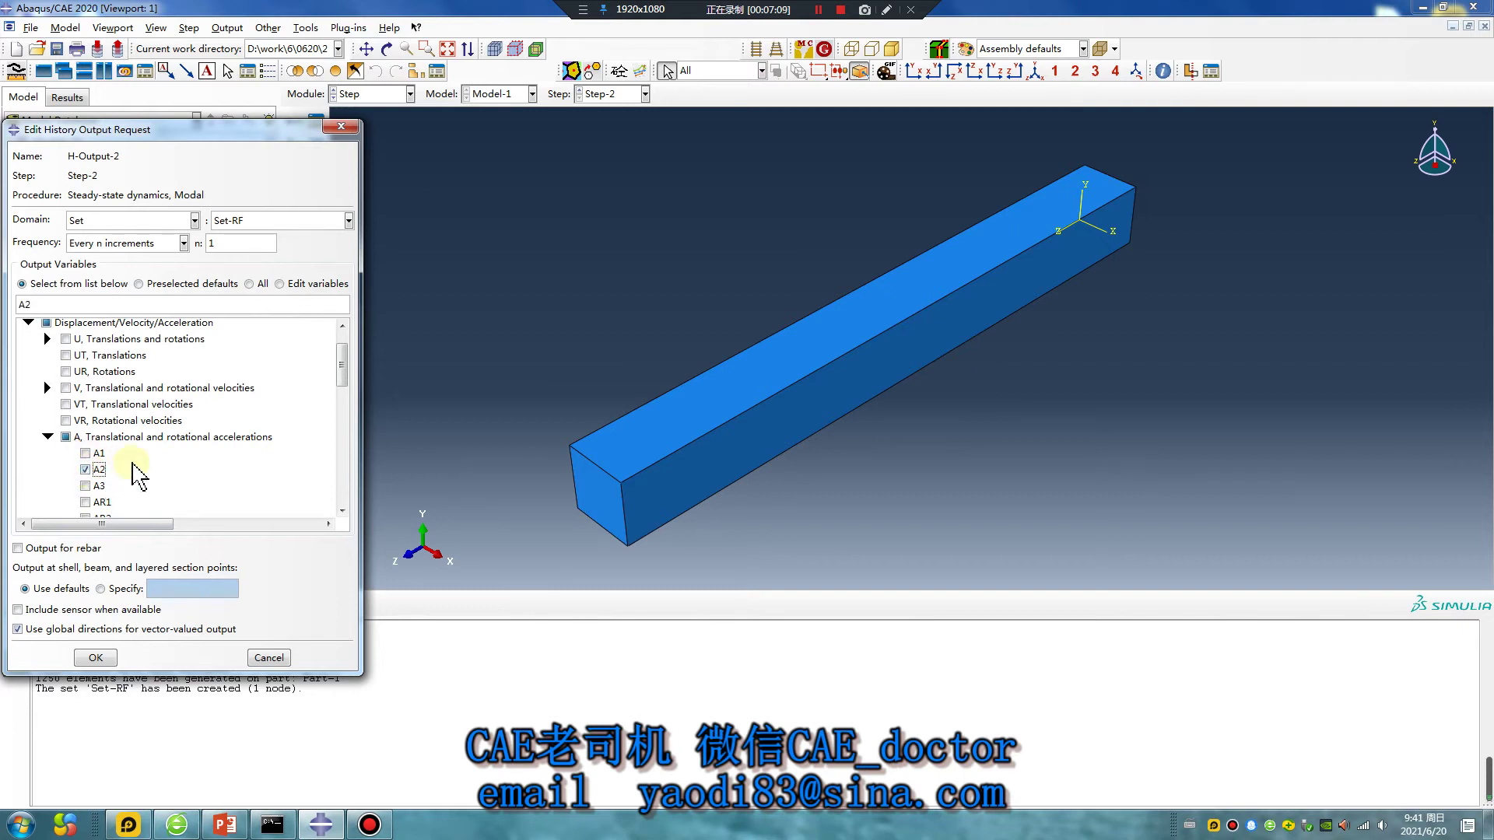
{"action": "scroll", "coordinate": [140, 473], "scroll_direction": "down", "scroll_amount": 3}
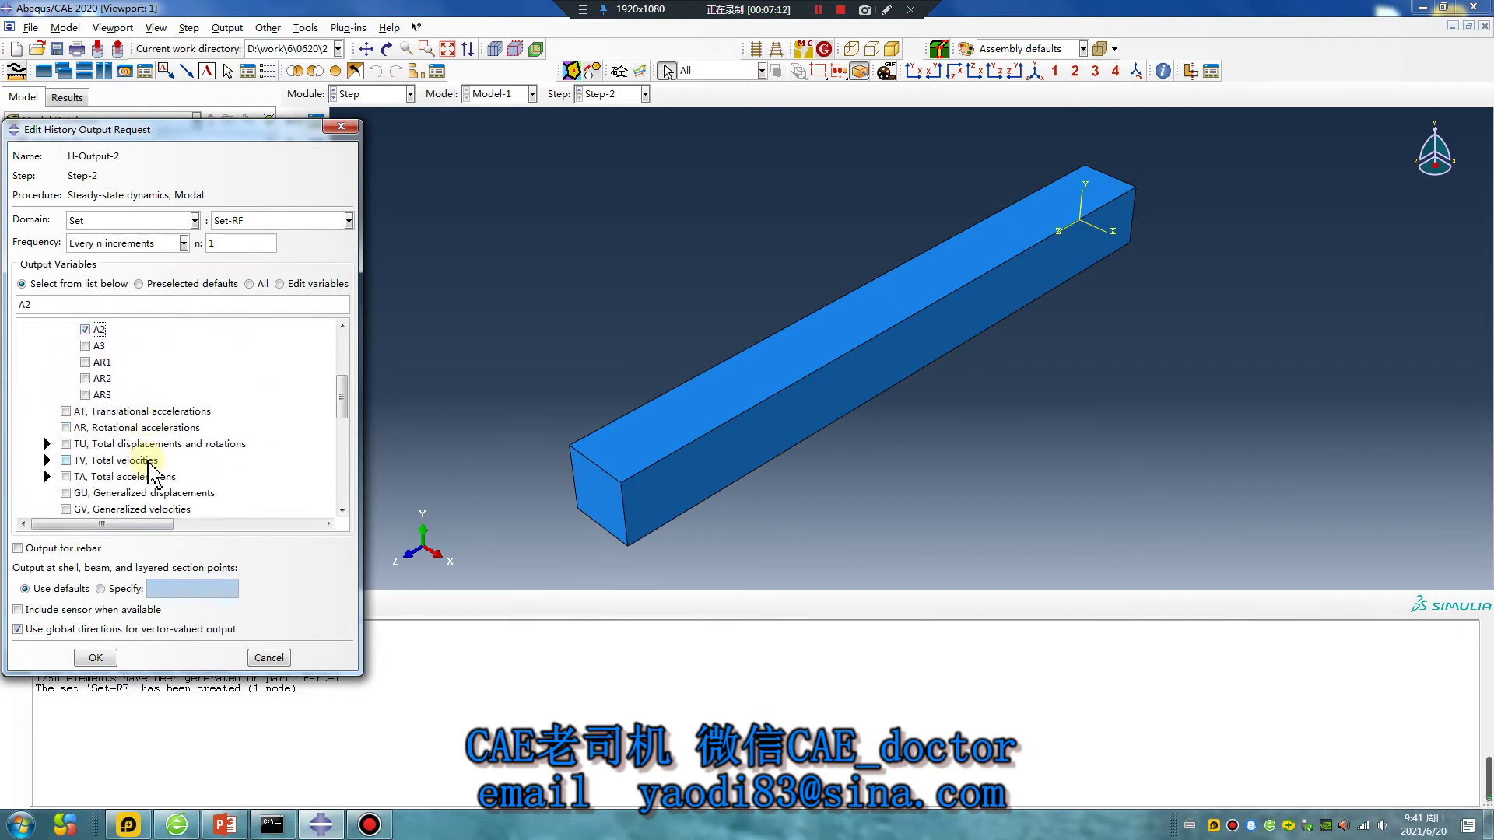
{"action": "left_click", "coordinate": [66, 411]}
{"action": "scroll", "coordinate": [144, 462], "scroll_direction": "up", "scroll_amount": 1}
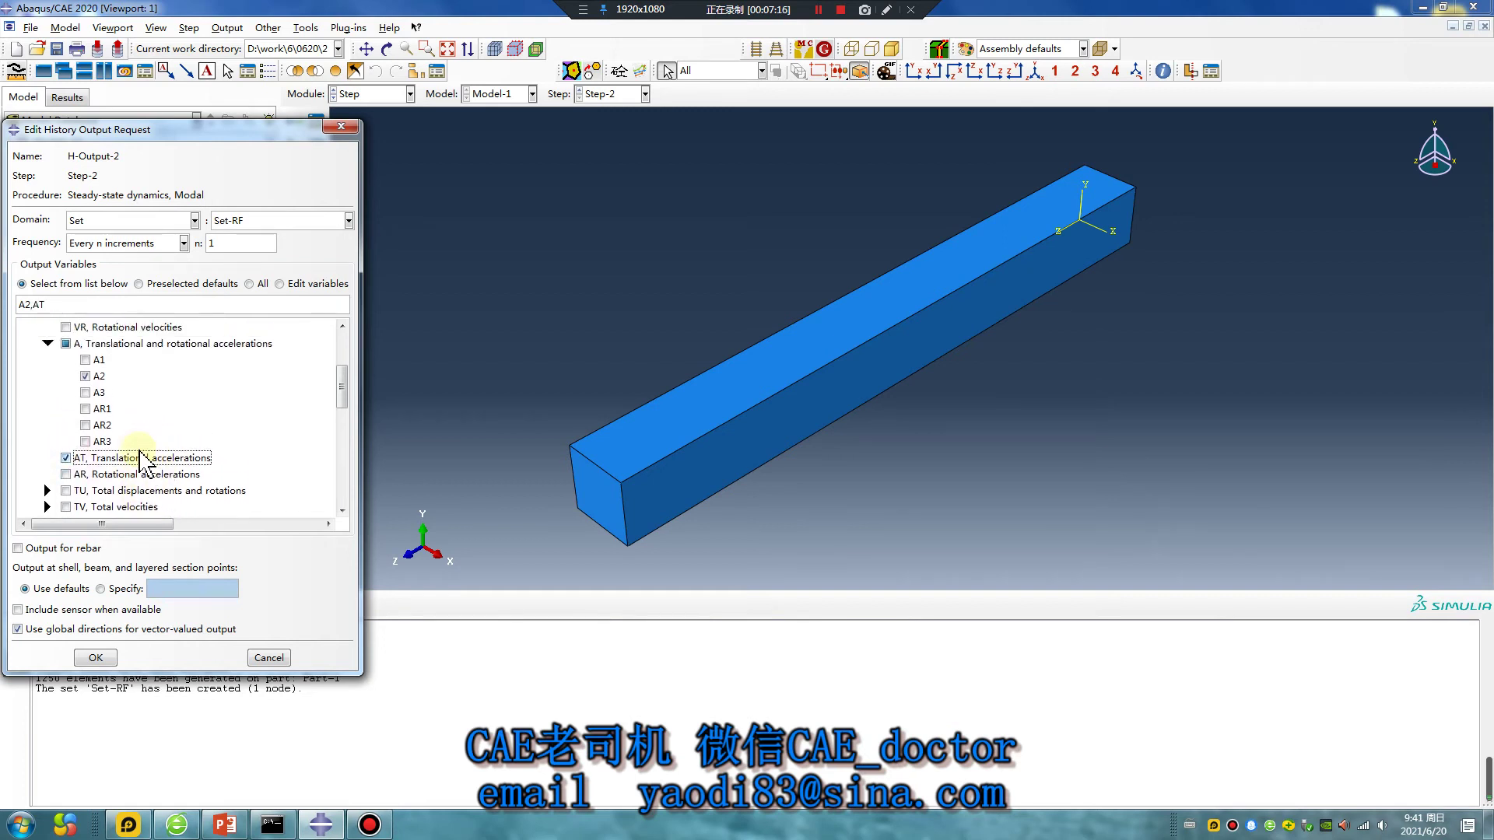
{"action": "scroll", "coordinate": [141, 460], "scroll_direction": "up", "scroll_amount": 1}
{"action": "left_click", "coordinate": [181, 242]}
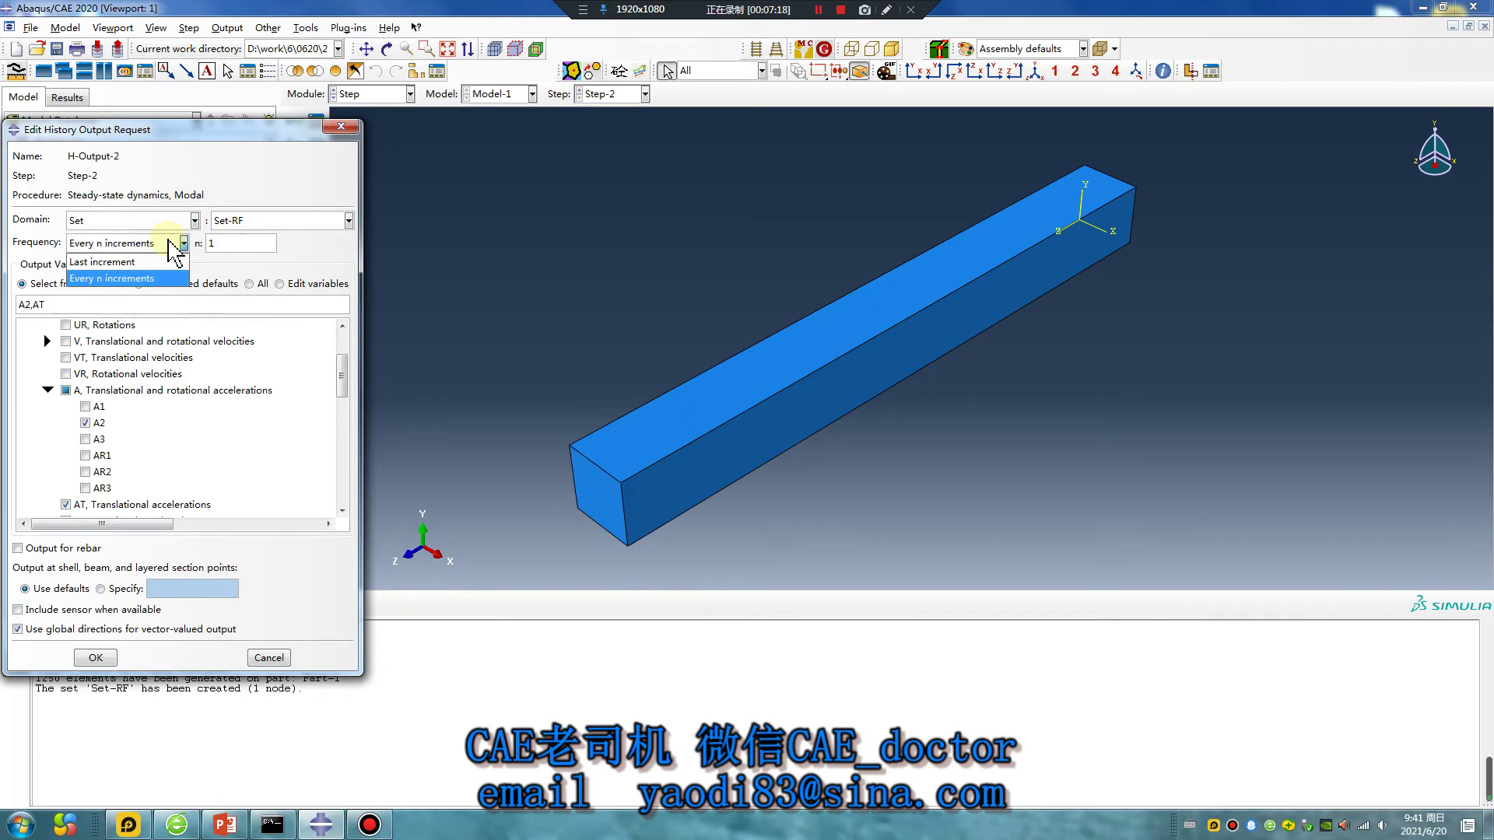
{"action": "left_click", "coordinate": [144, 276]}
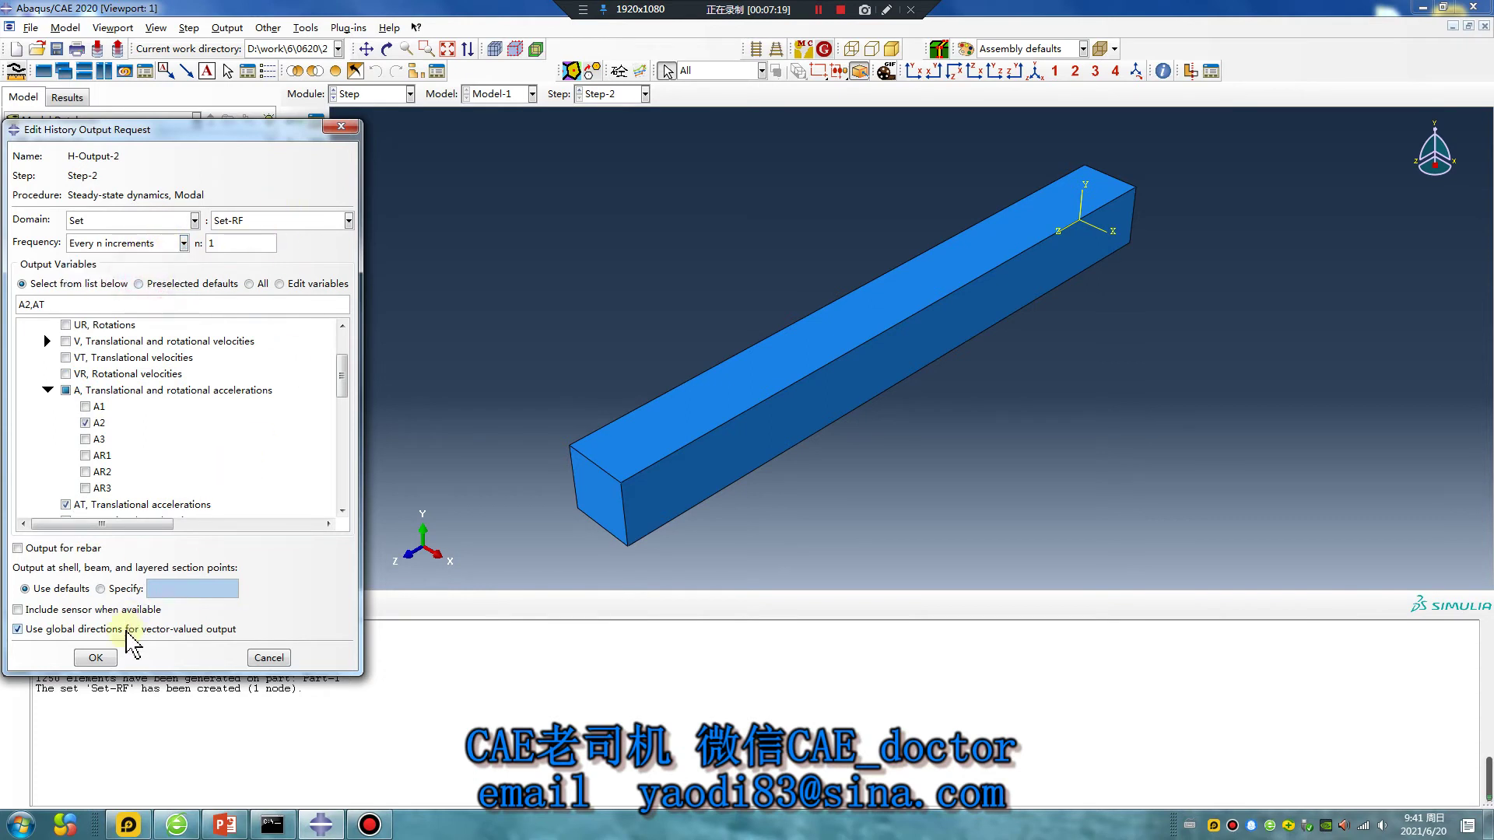
{"action": "left_click", "coordinate": [95, 657]}
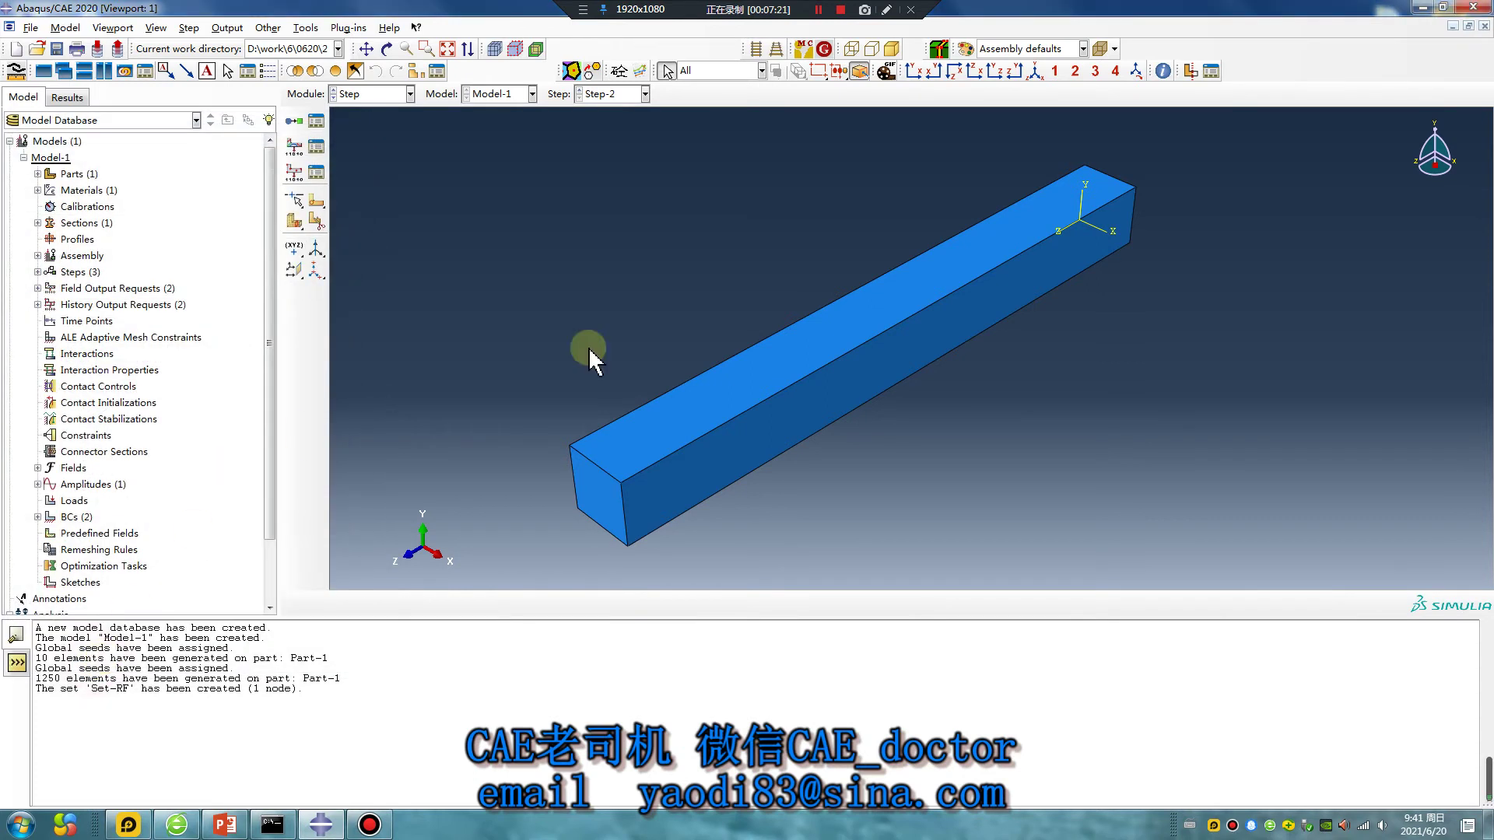
In the Job module, create Job-1 for Model-1 using 10 processors.
{"action": "left_click", "coordinate": [381, 95]}
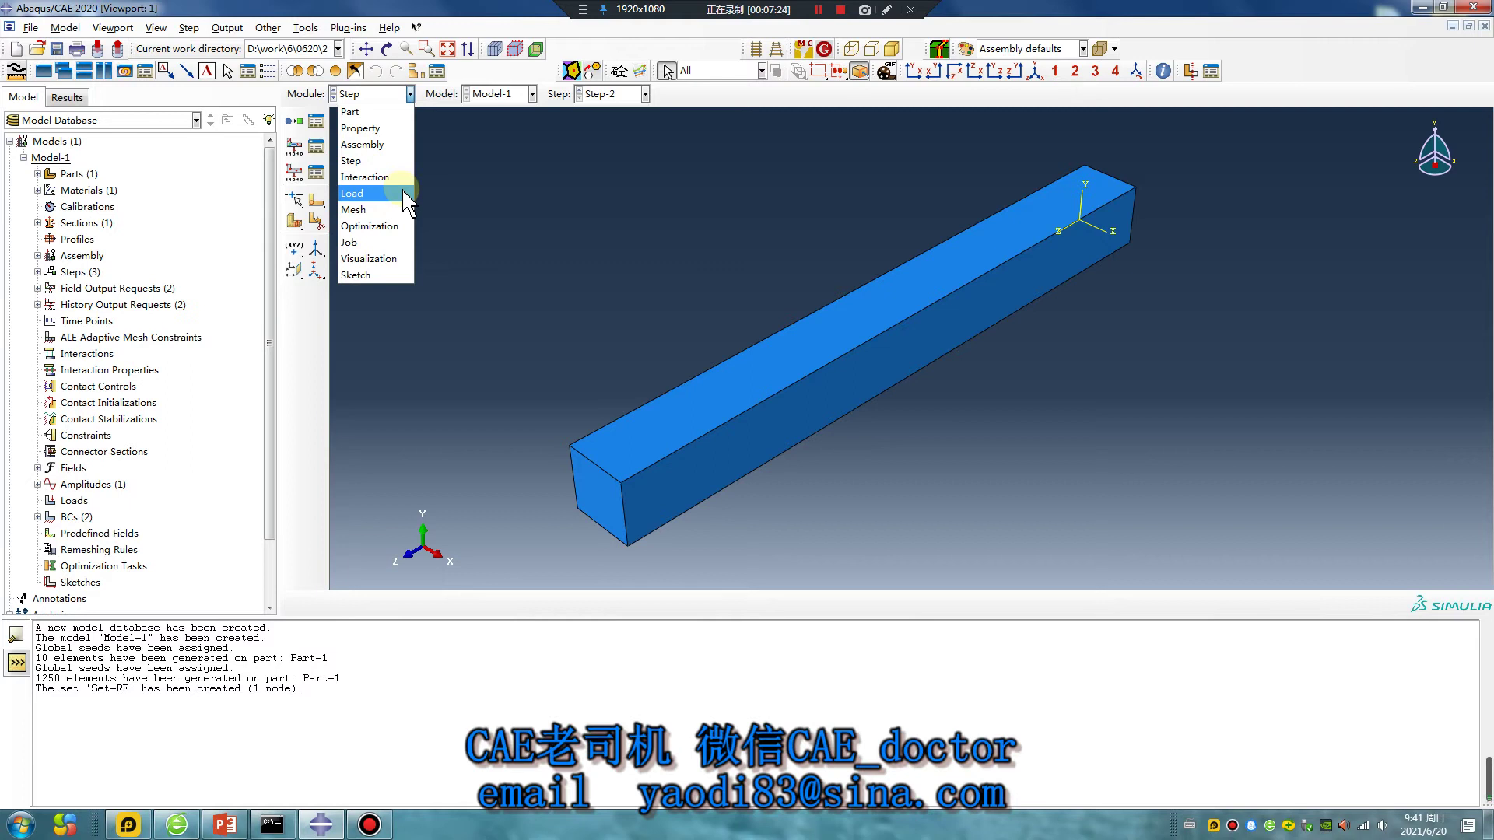
{"action": "left_click", "coordinate": [375, 246]}
{"action": "left_click", "coordinate": [294, 120]}
{"action": "left_click", "coordinate": [379, 492]}
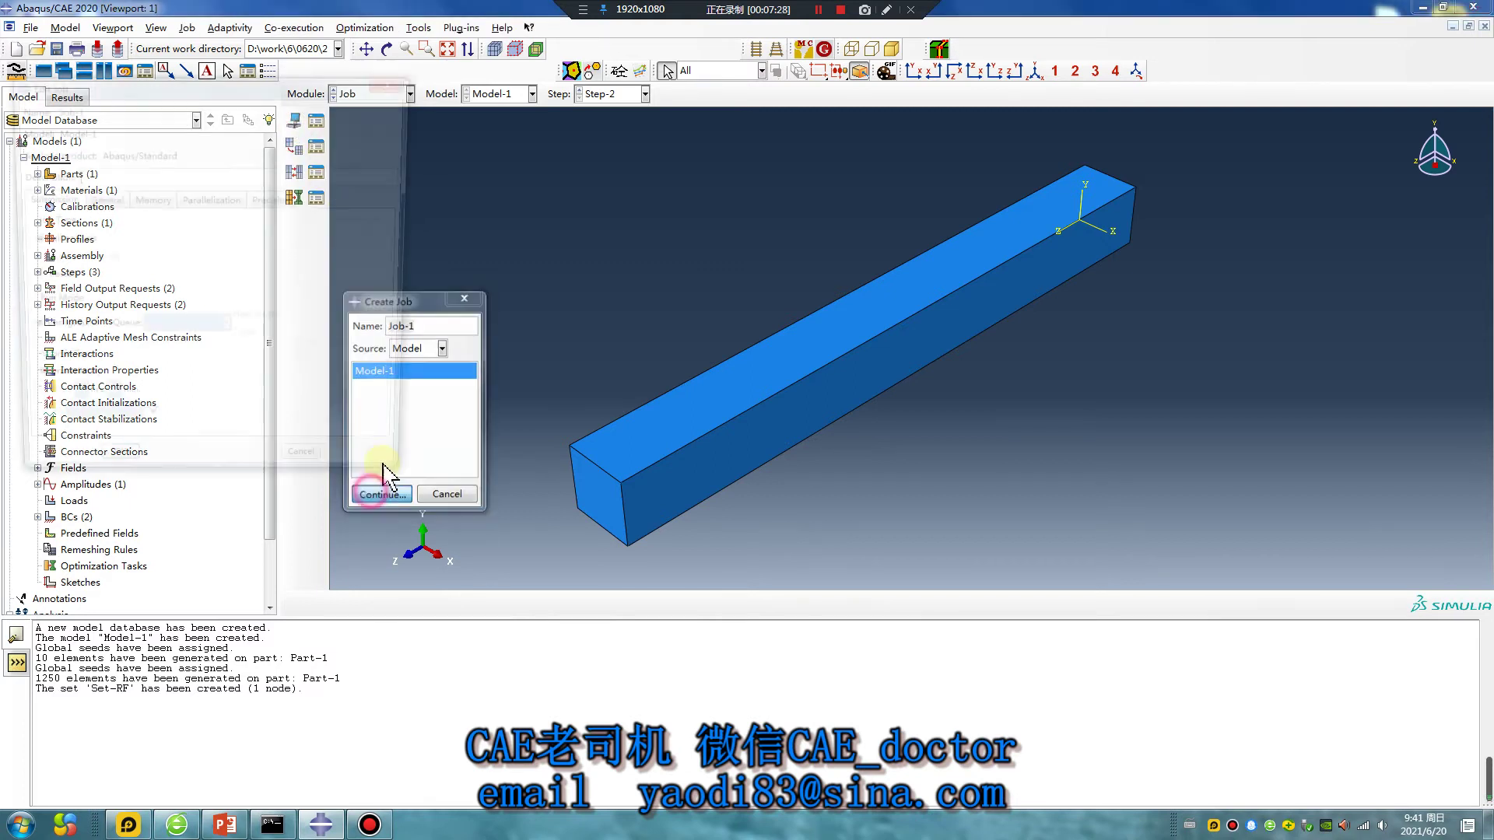
{"action": "left_click", "coordinate": [211, 199]}
{"action": "left_click", "coordinate": [21, 222]}
{"action": "double_click", "coordinate": [156, 223]}
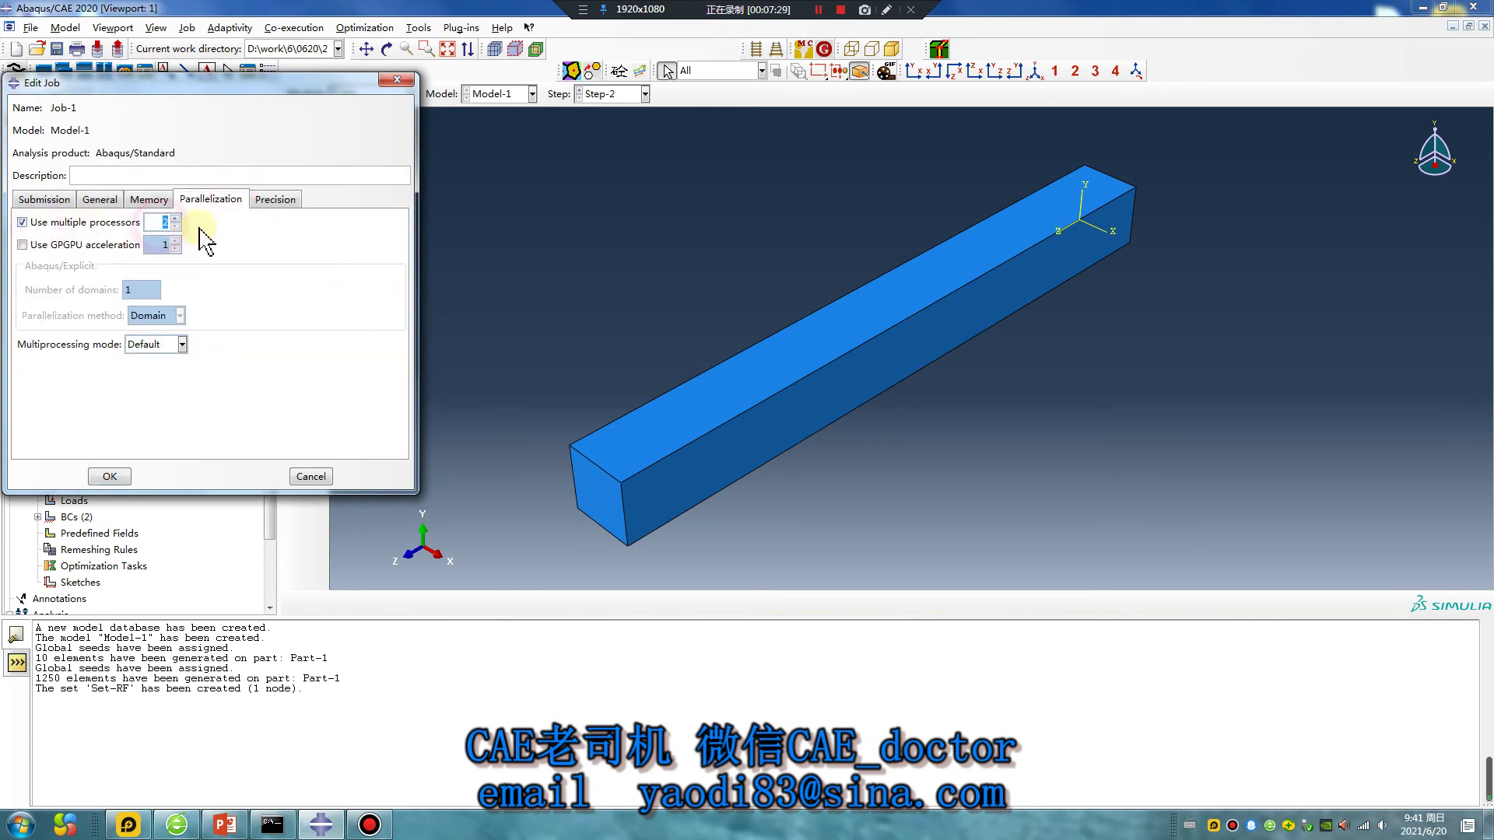
{"action": "left_click", "coordinate": [110, 476]}
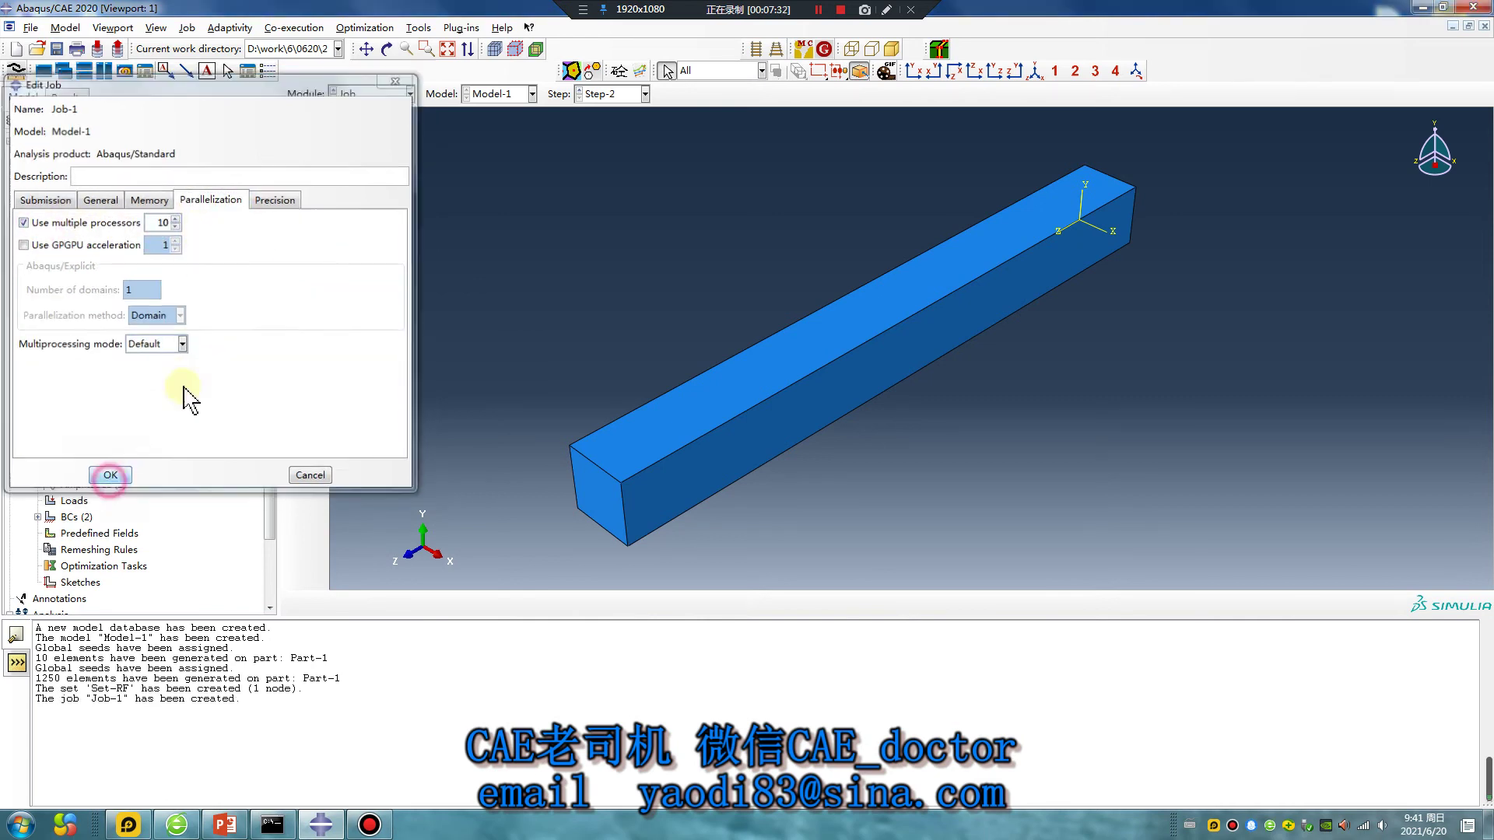
Submit Job-1 for full analysis from the Job Manager.
{"action": "left_click", "coordinate": [316, 146]}
{"action": "left_click", "coordinate": [678, 473]}
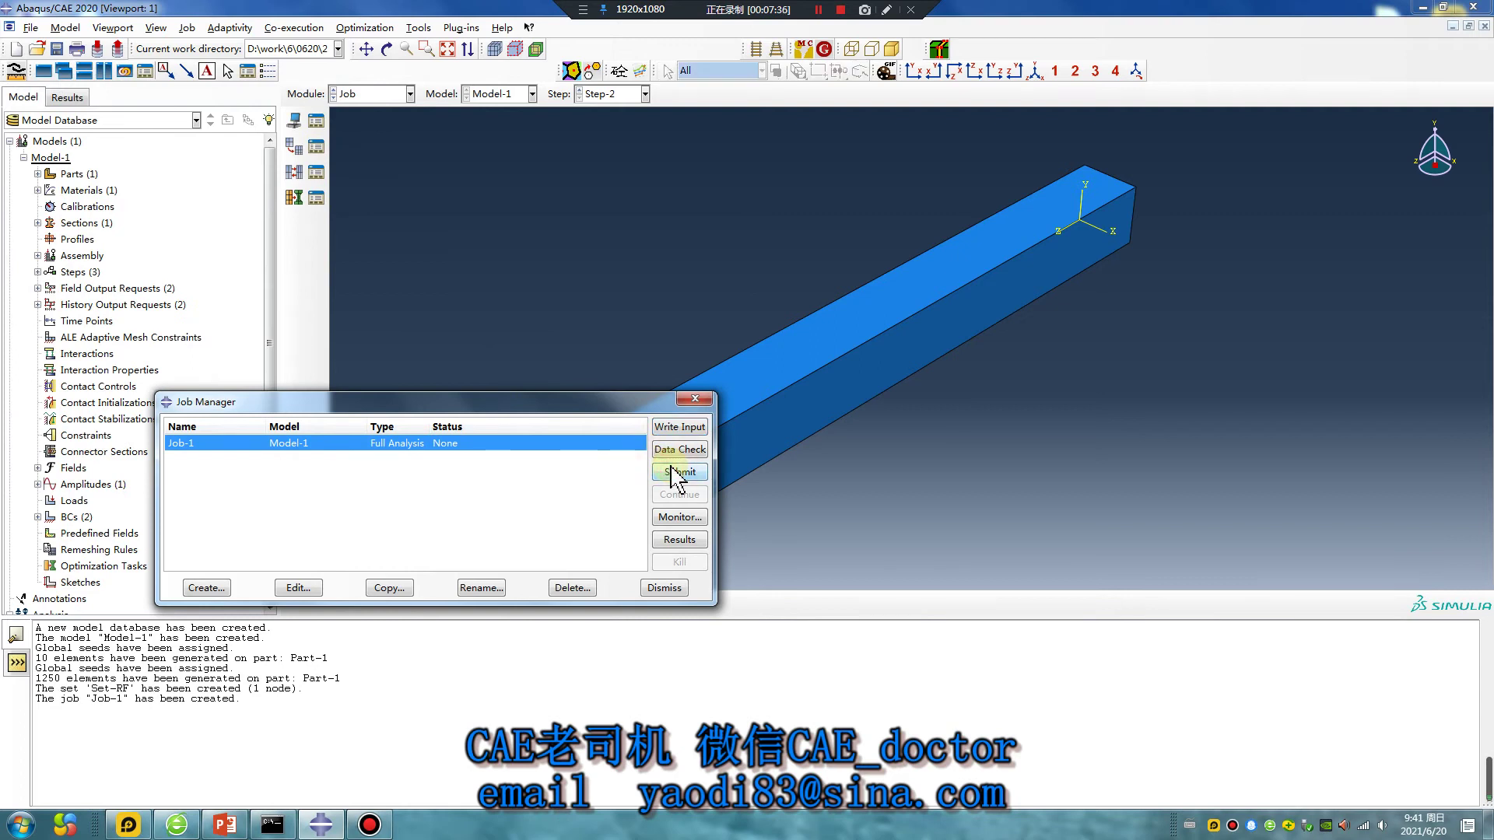
{"action": "left_click", "coordinate": [817, 10]}
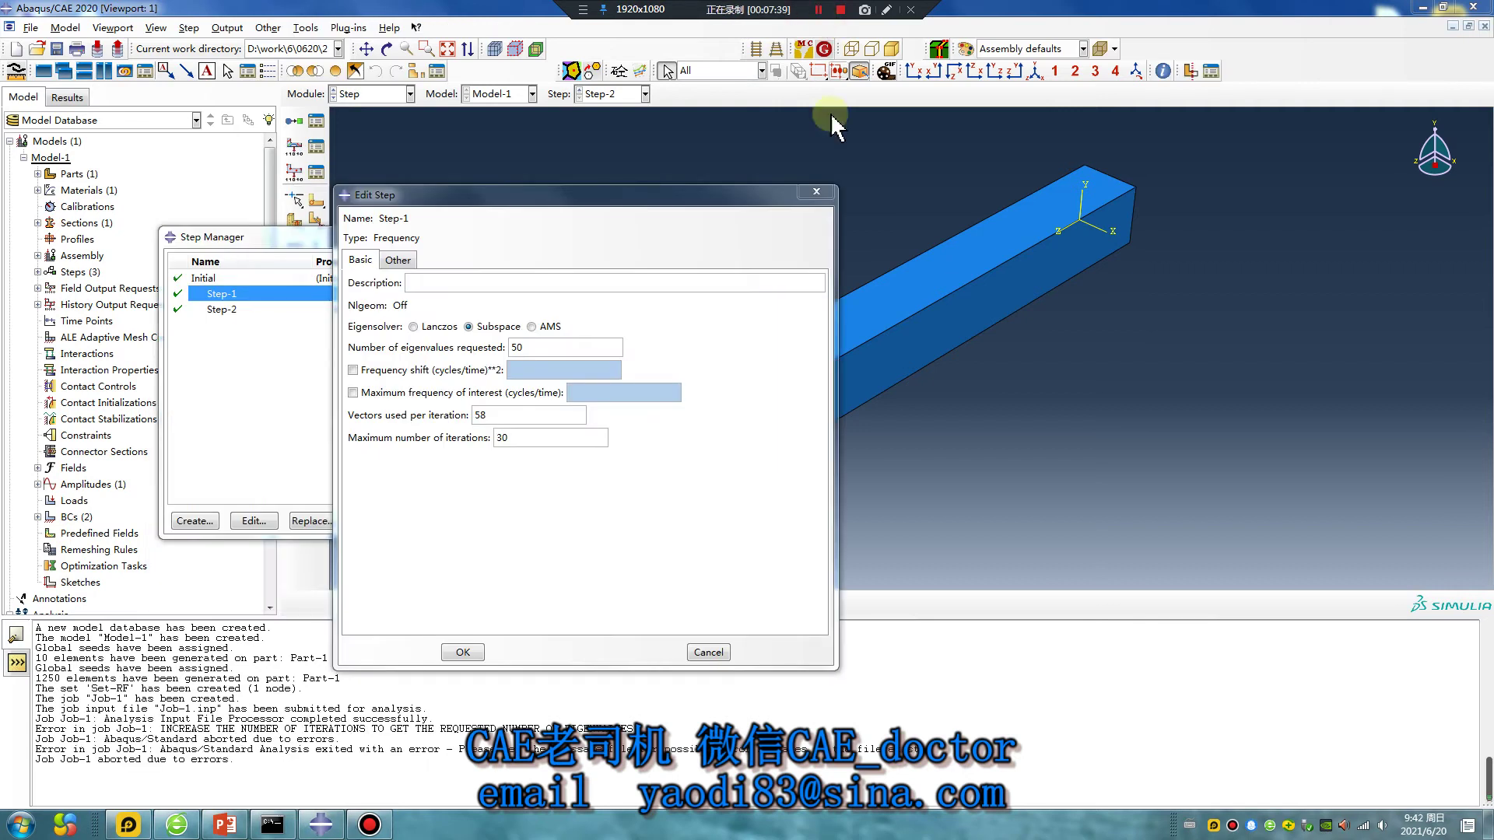
In frequency step Step-1, set the vectors used per iteration to 1 and revise the eigenvalue count and maximum number of iterations.
{"action": "left_click", "coordinate": [531, 348]}
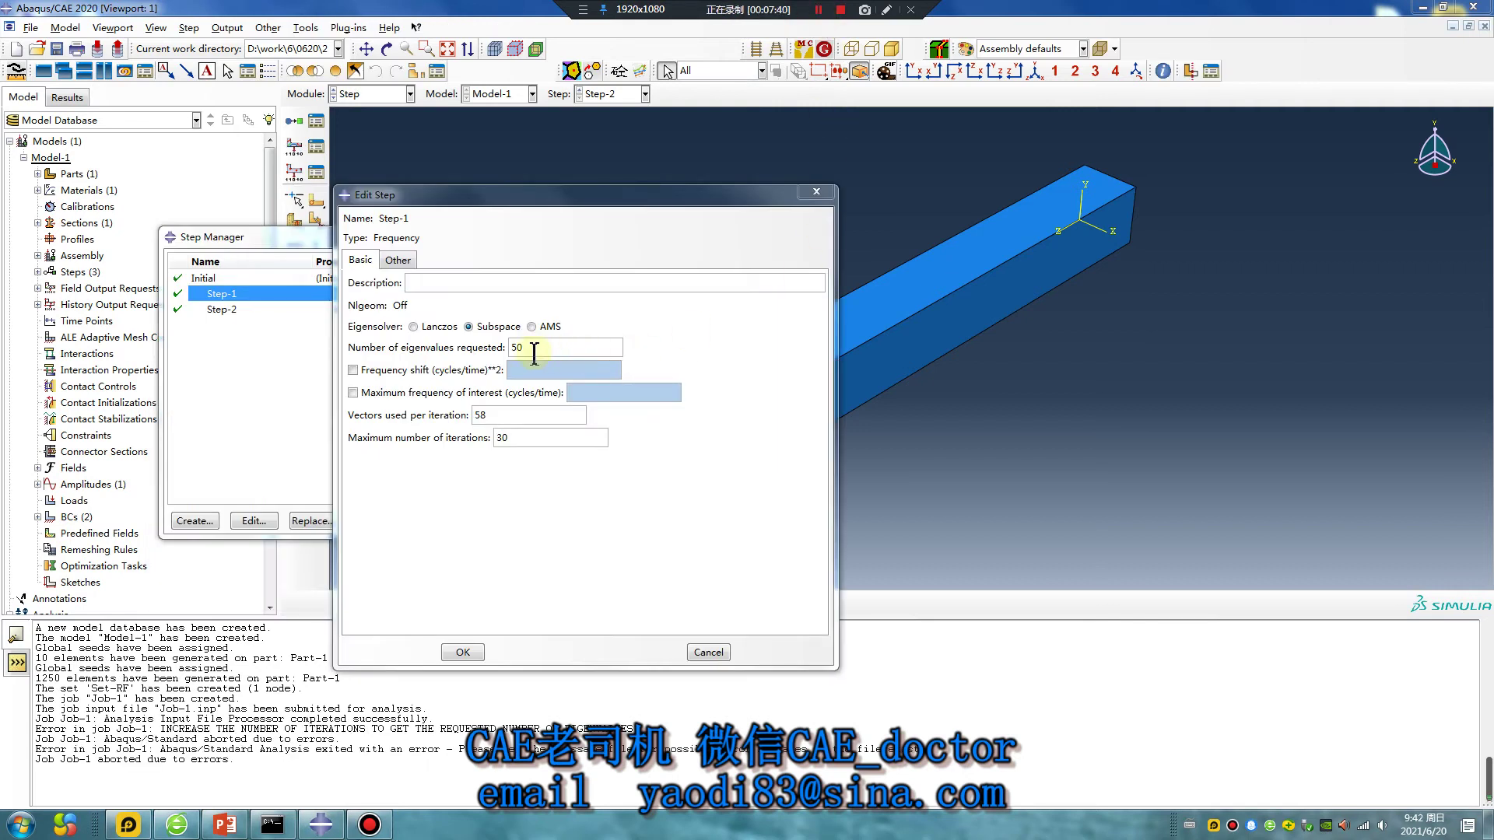
{"action": "double_click", "coordinate": [529, 348]}
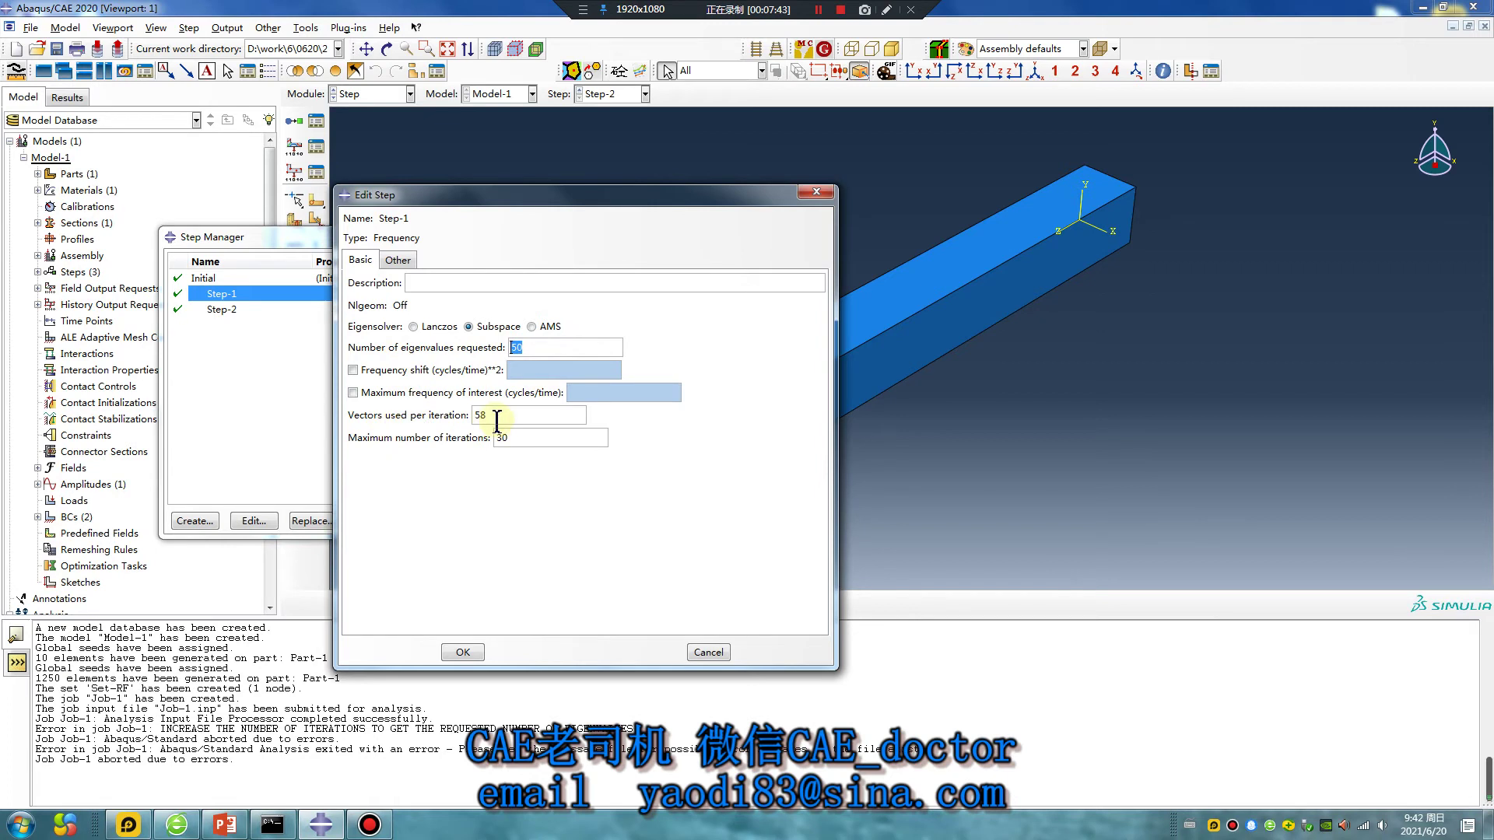
{"action": "double_click", "coordinate": [493, 417]}
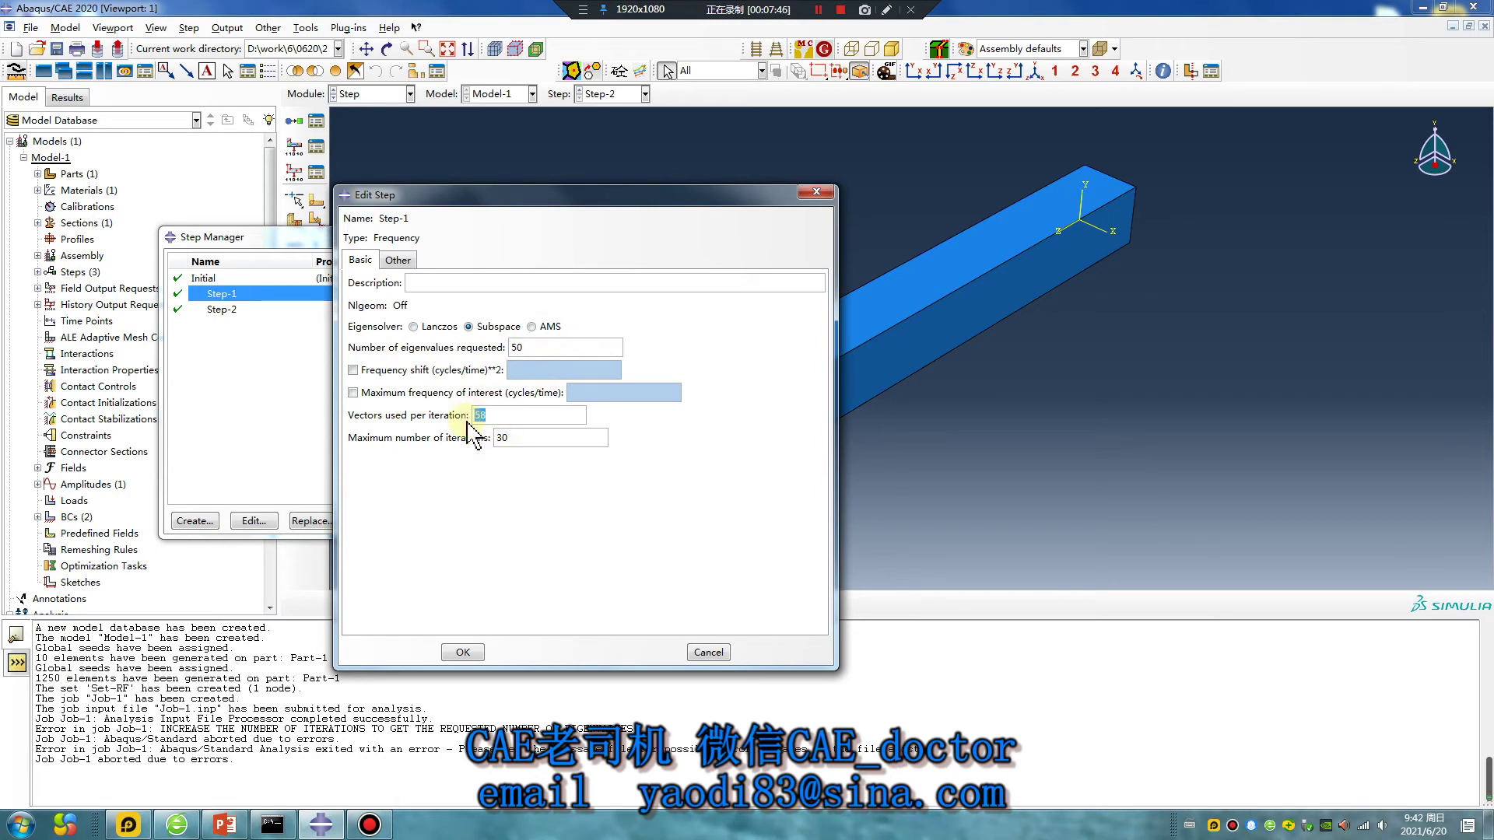
{"action": "left_click_drag", "start_coordinate": [535, 349], "coordinate": [513, 349]}
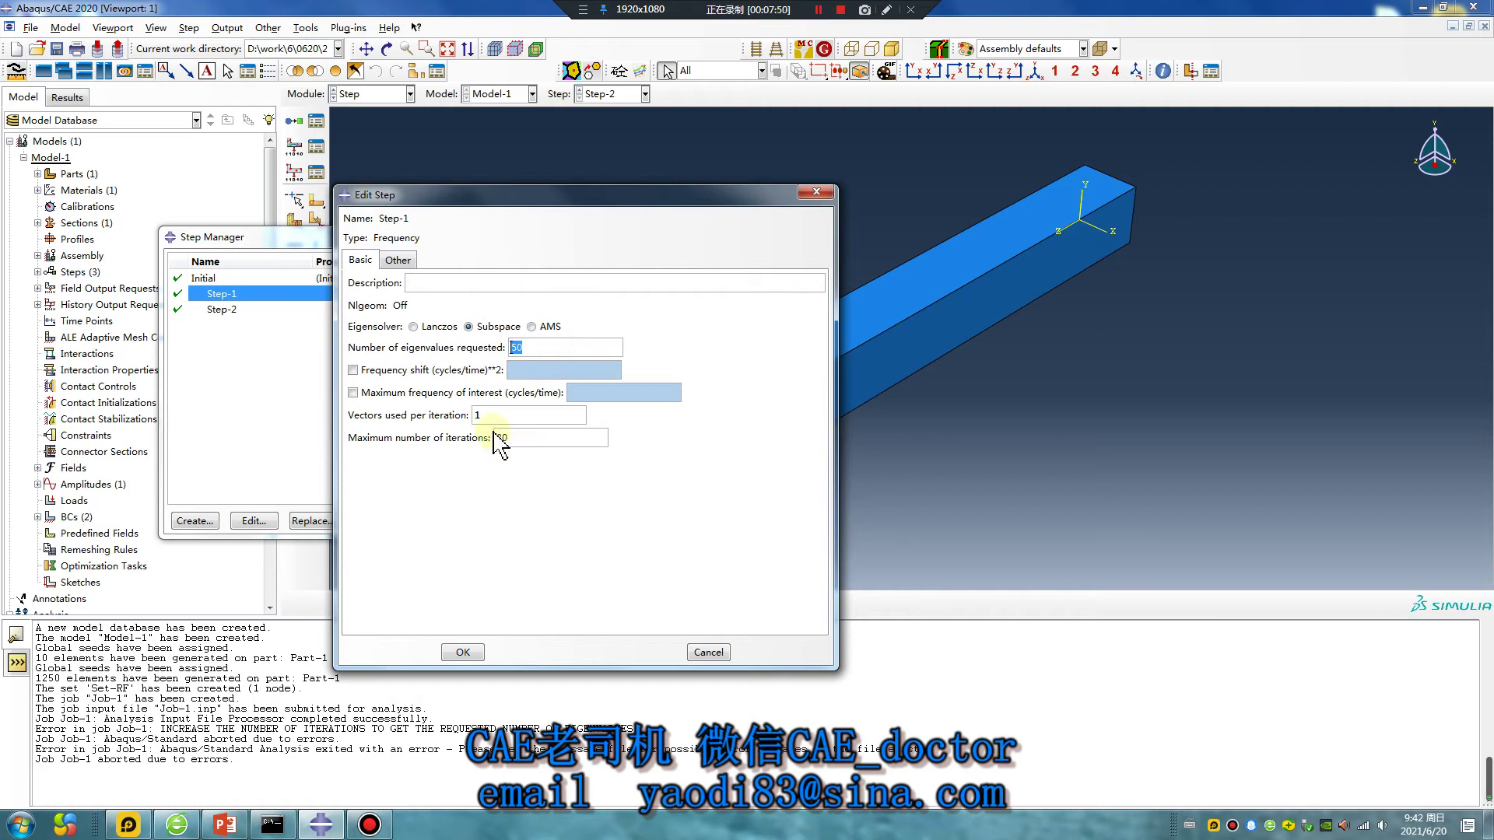
{"action": "left_click_drag", "start_coordinate": [517, 438], "coordinate": [495, 439]}
{"action": "left_click", "coordinate": [463, 652]}
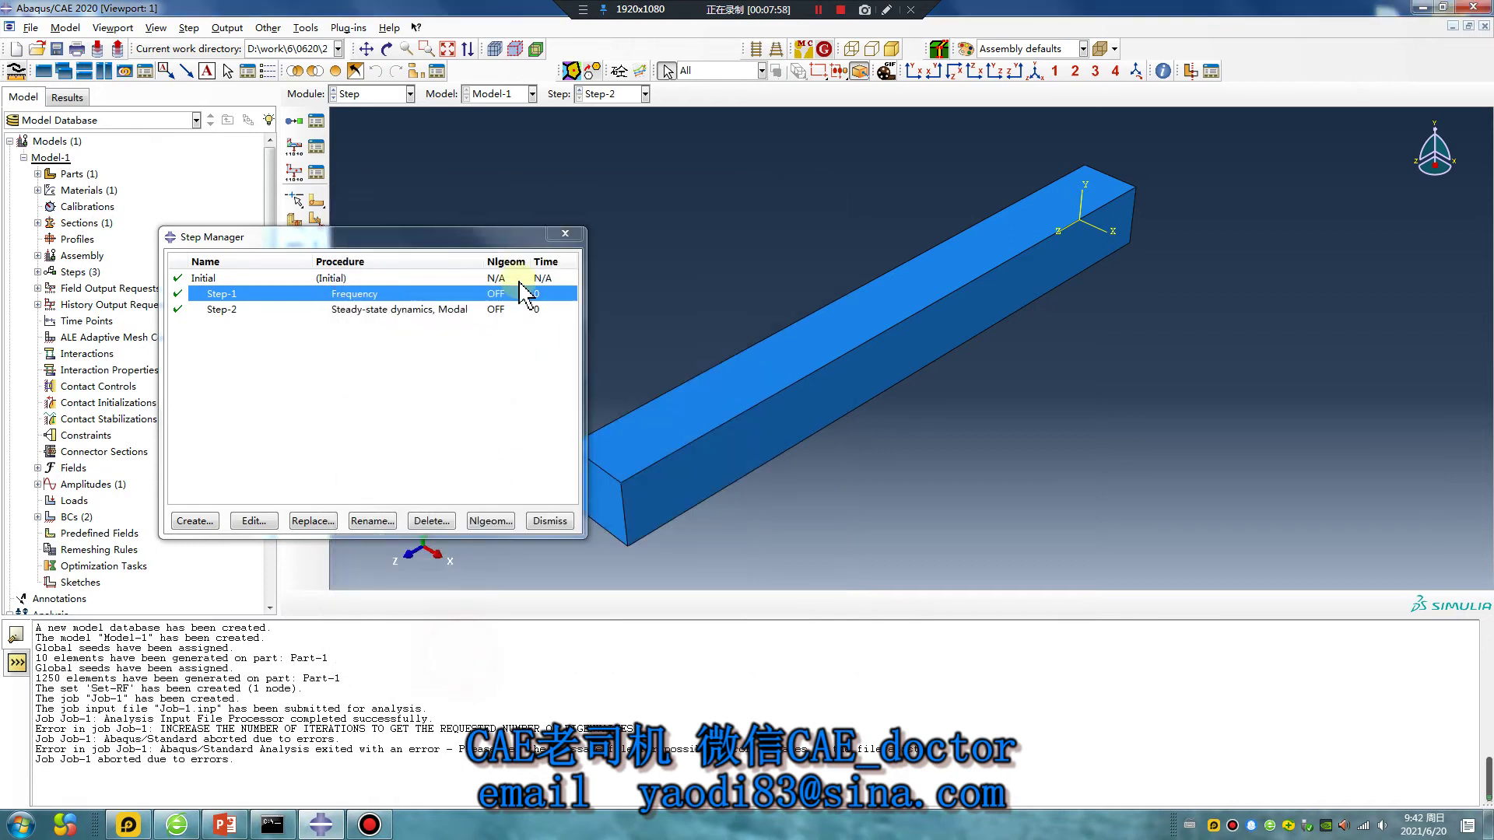
{"action": "left_click", "coordinate": [560, 236]}
In the Job module, resubmit Job-1 and overwrite its existing job files.
{"action": "left_click", "coordinate": [397, 94]}
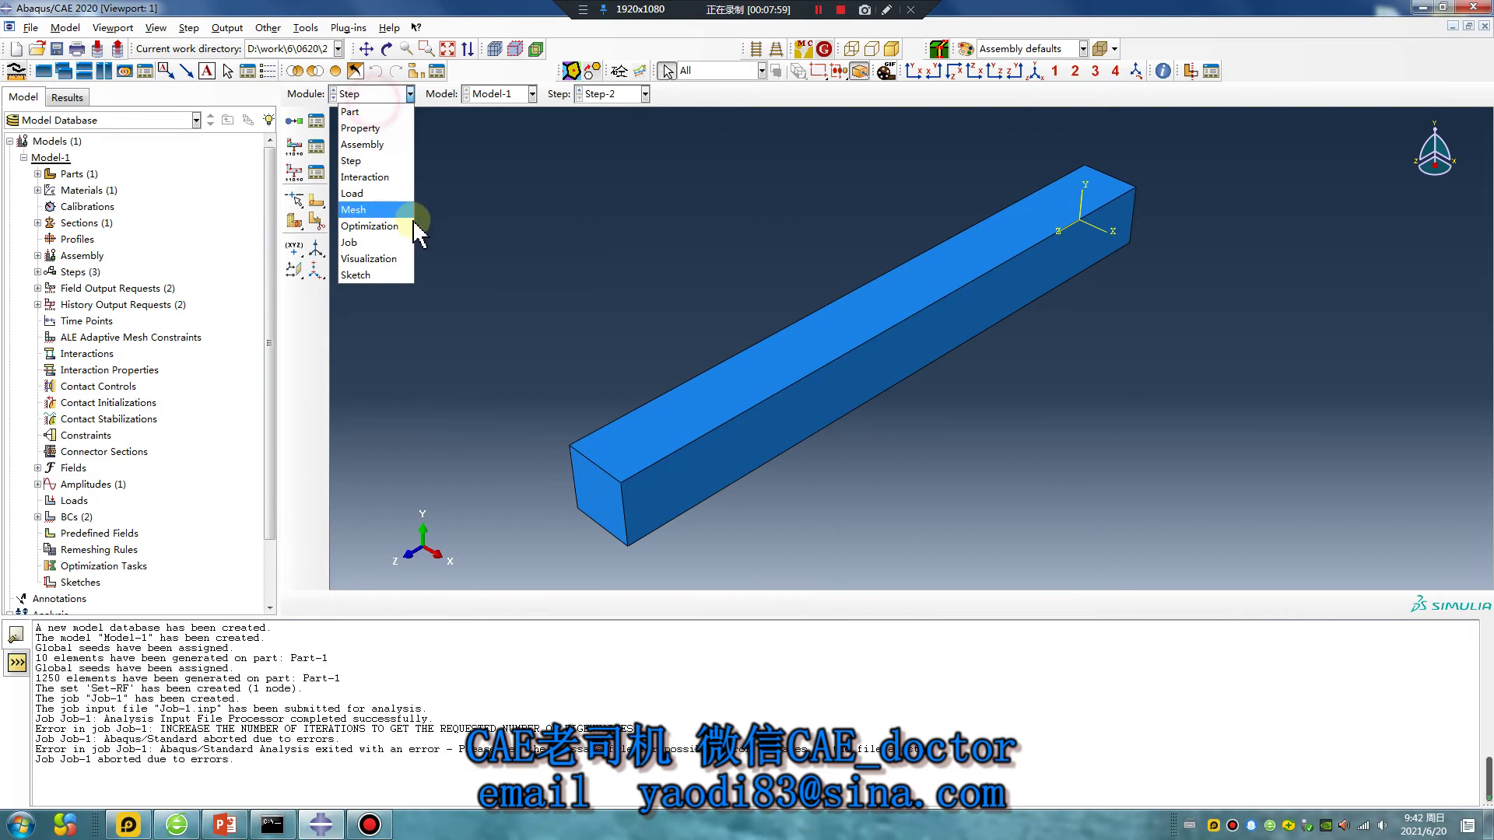
{"action": "left_click", "coordinate": [349, 242]}
{"action": "left_click", "coordinate": [316, 121]}
{"action": "left_click", "coordinate": [677, 473]}
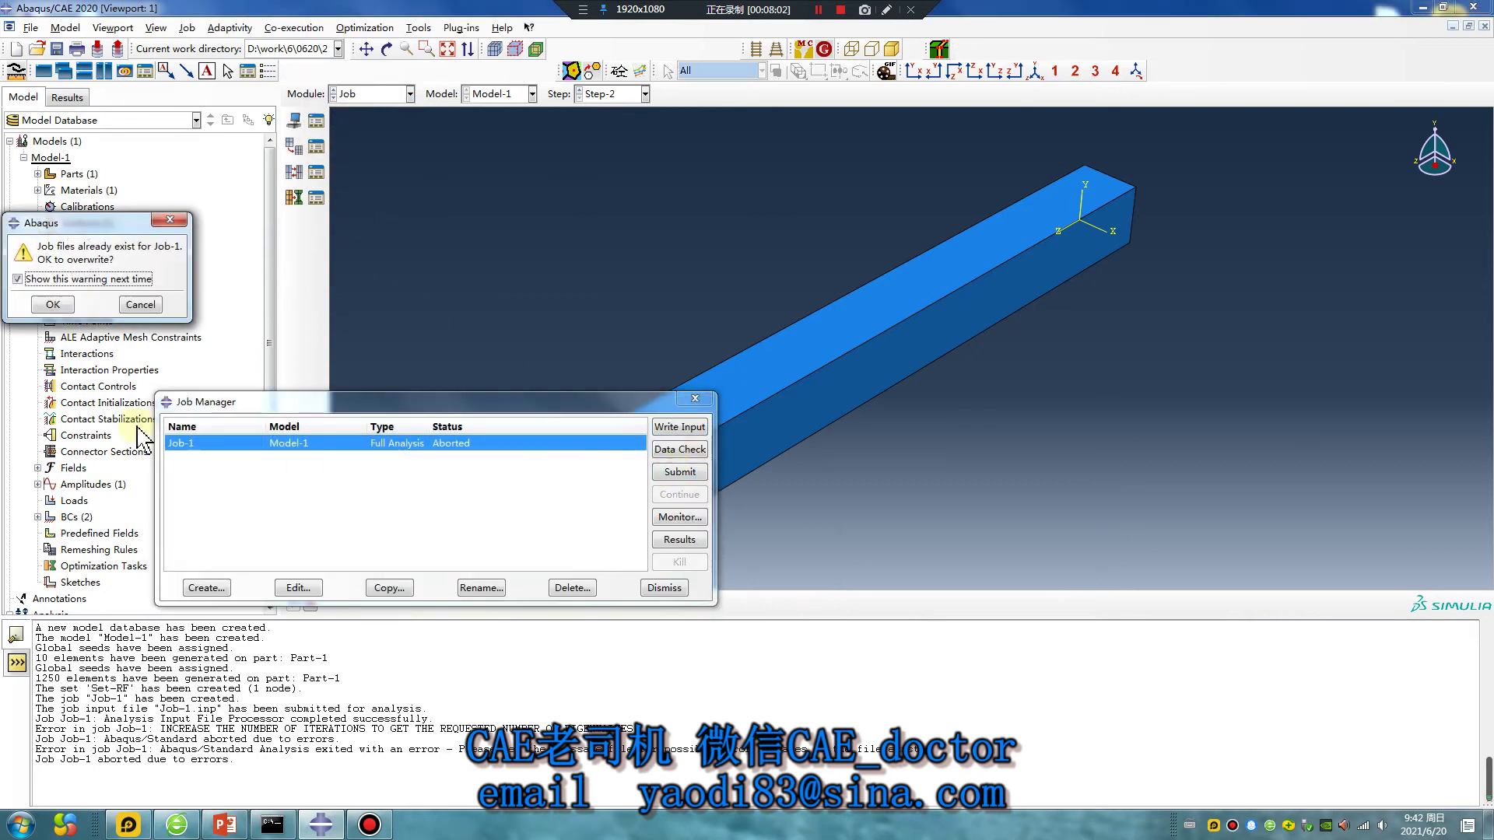
{"action": "left_click", "coordinate": [52, 309]}
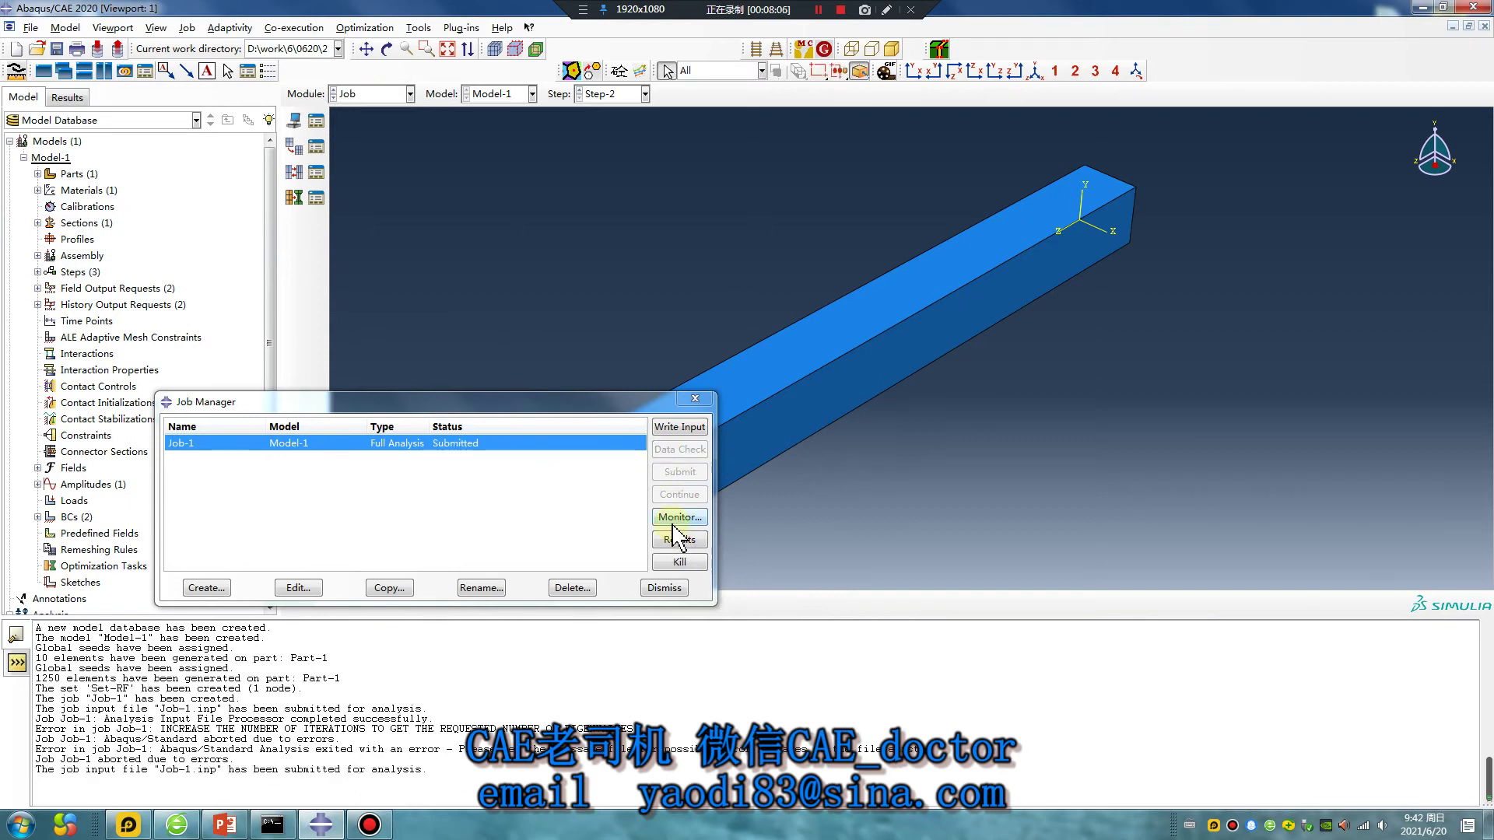
{"action": "left_click", "coordinate": [819, 11]}
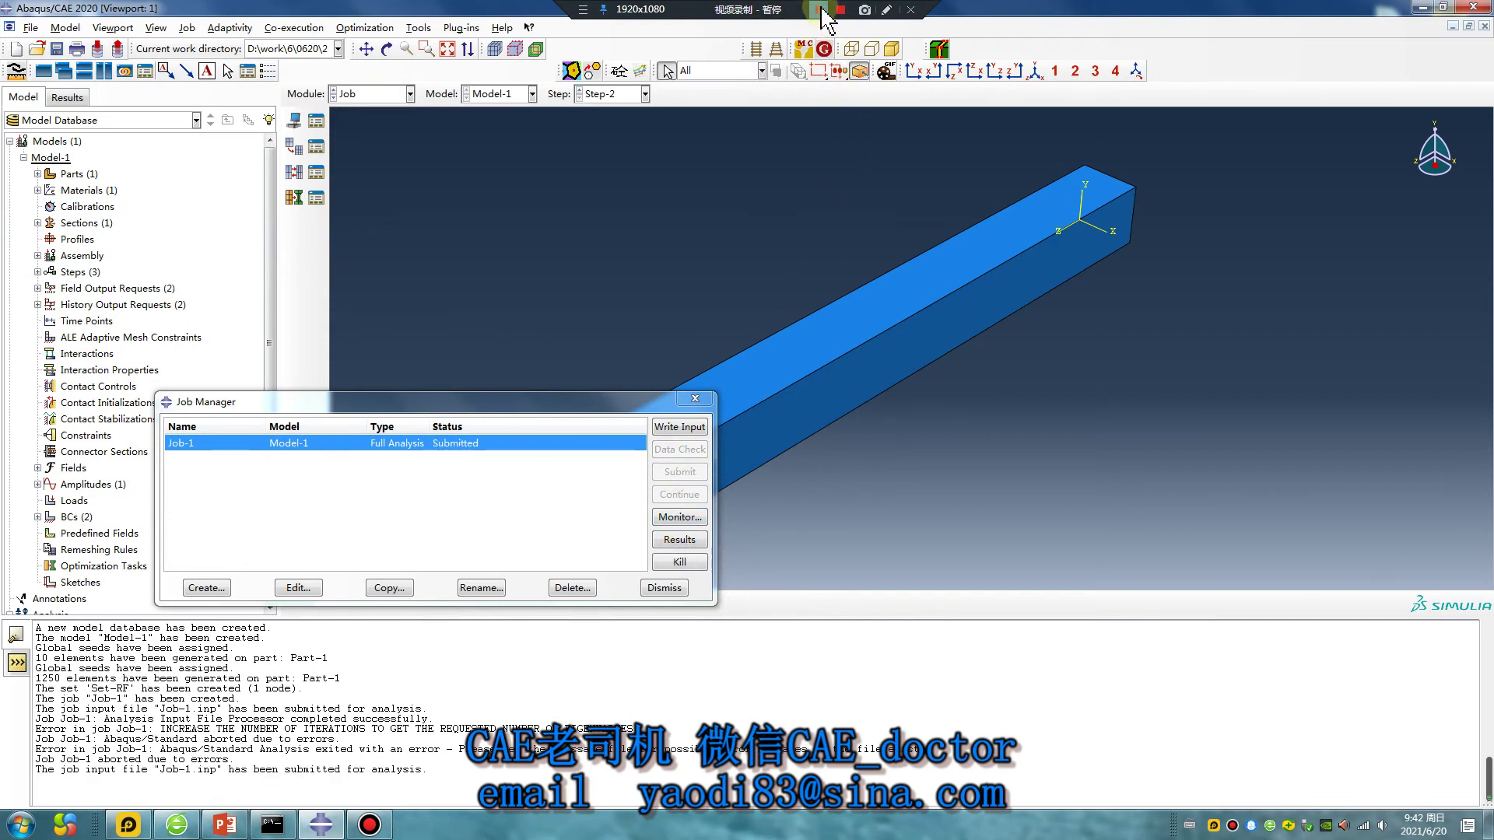
{"action": "left_click", "coordinate": [818, 10]}
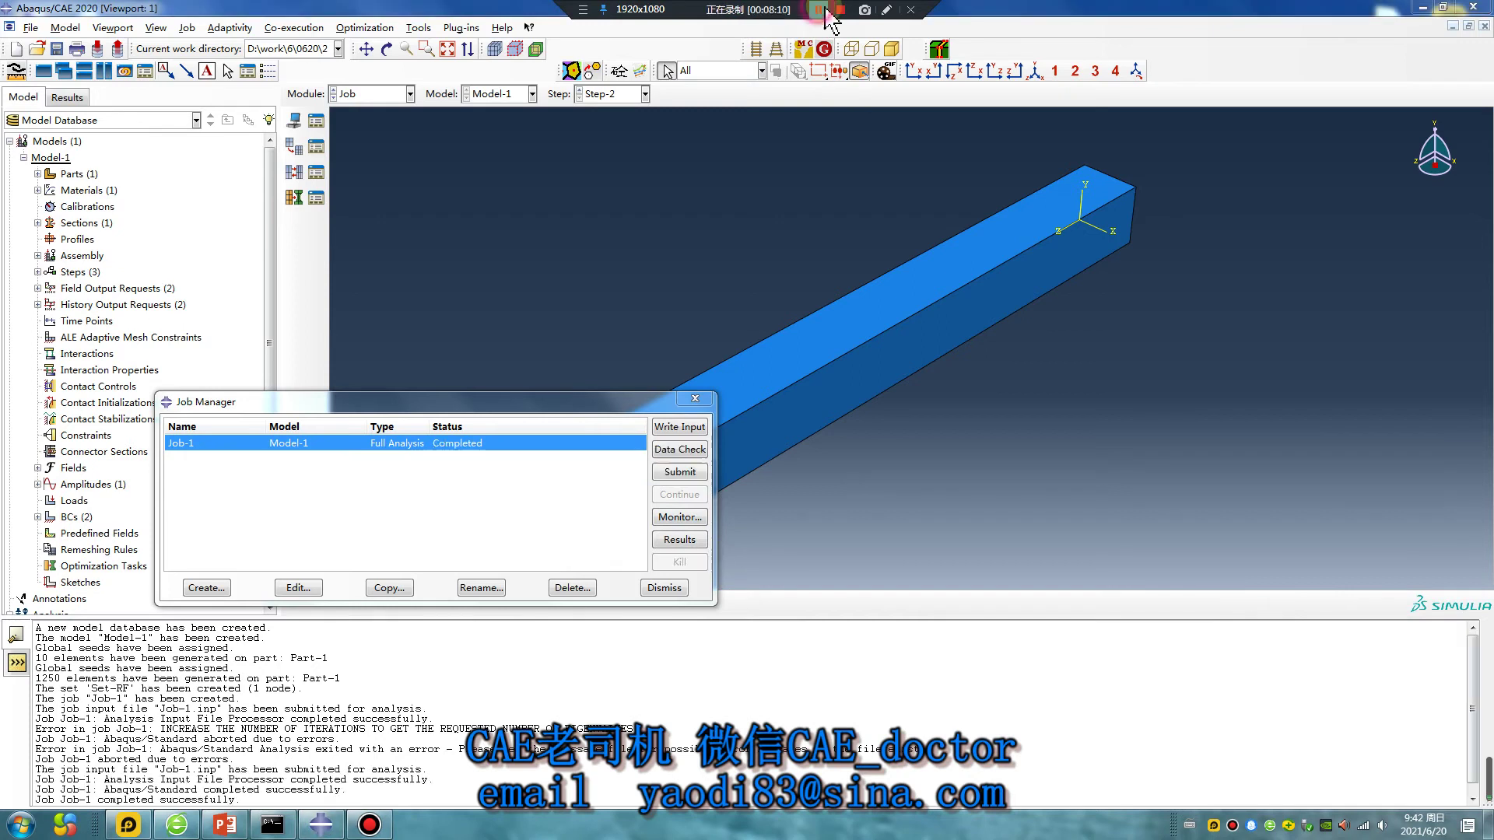
Open Job-1's results and animate the displacement magnitude contours on the deformed beam for the first mode of Step-1.
{"action": "left_click", "coordinate": [674, 541]}
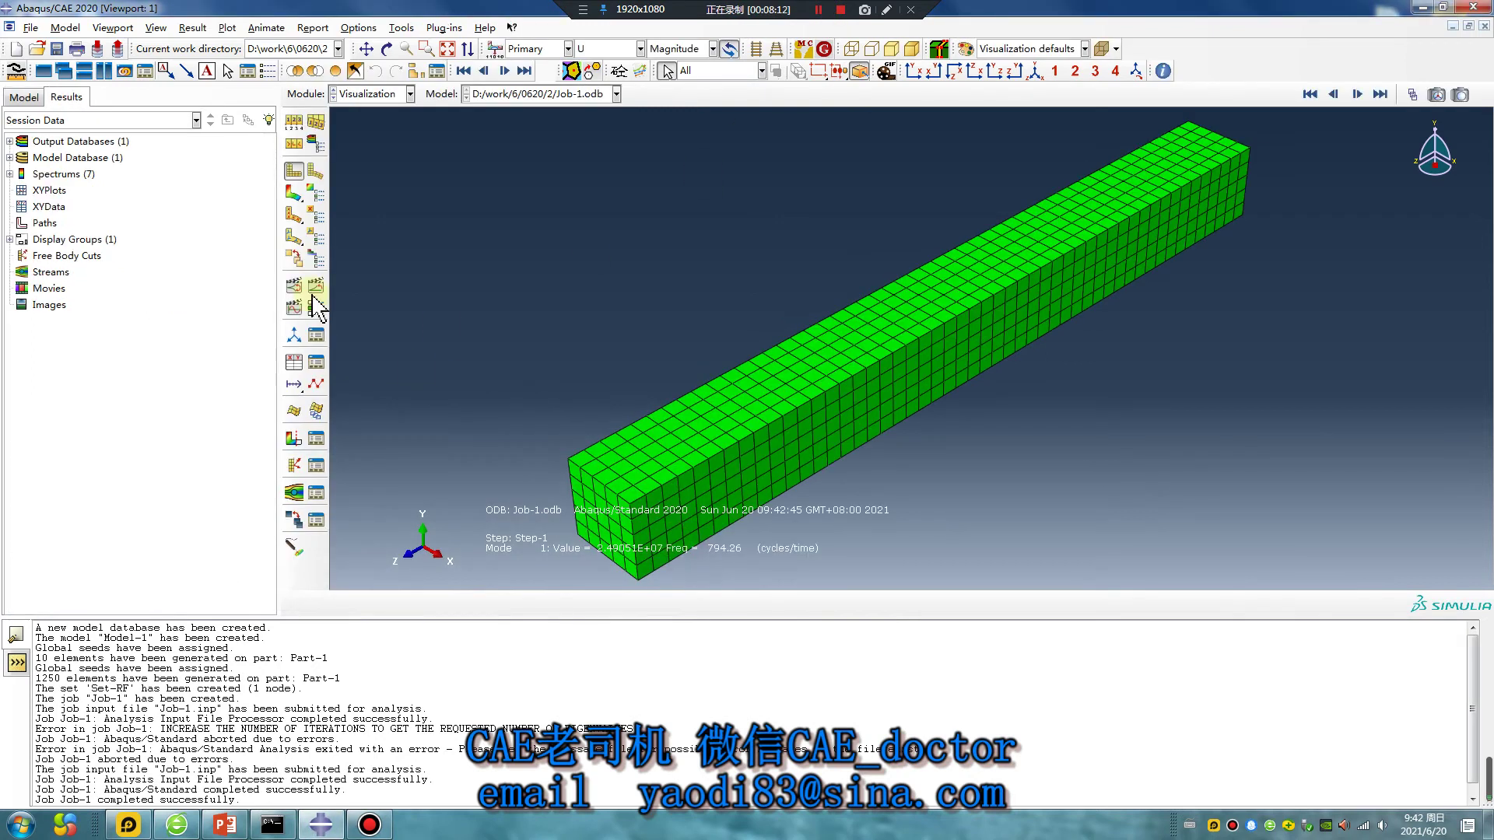
{"action": "left_click", "coordinate": [293, 193]}
{"action": "left_click", "coordinate": [316, 285]}
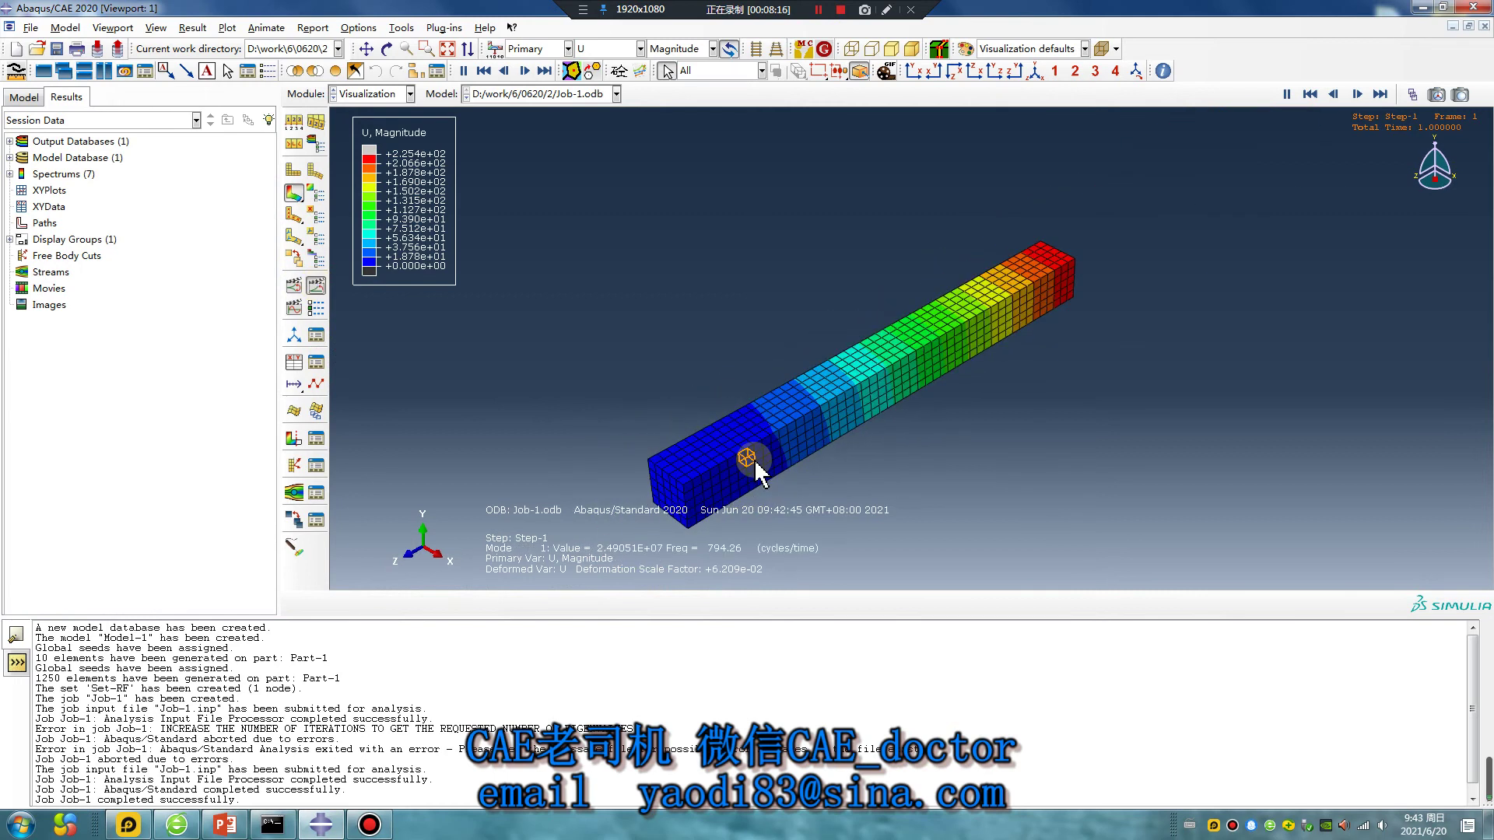
{"action": "left_click", "coordinate": [316, 286]}
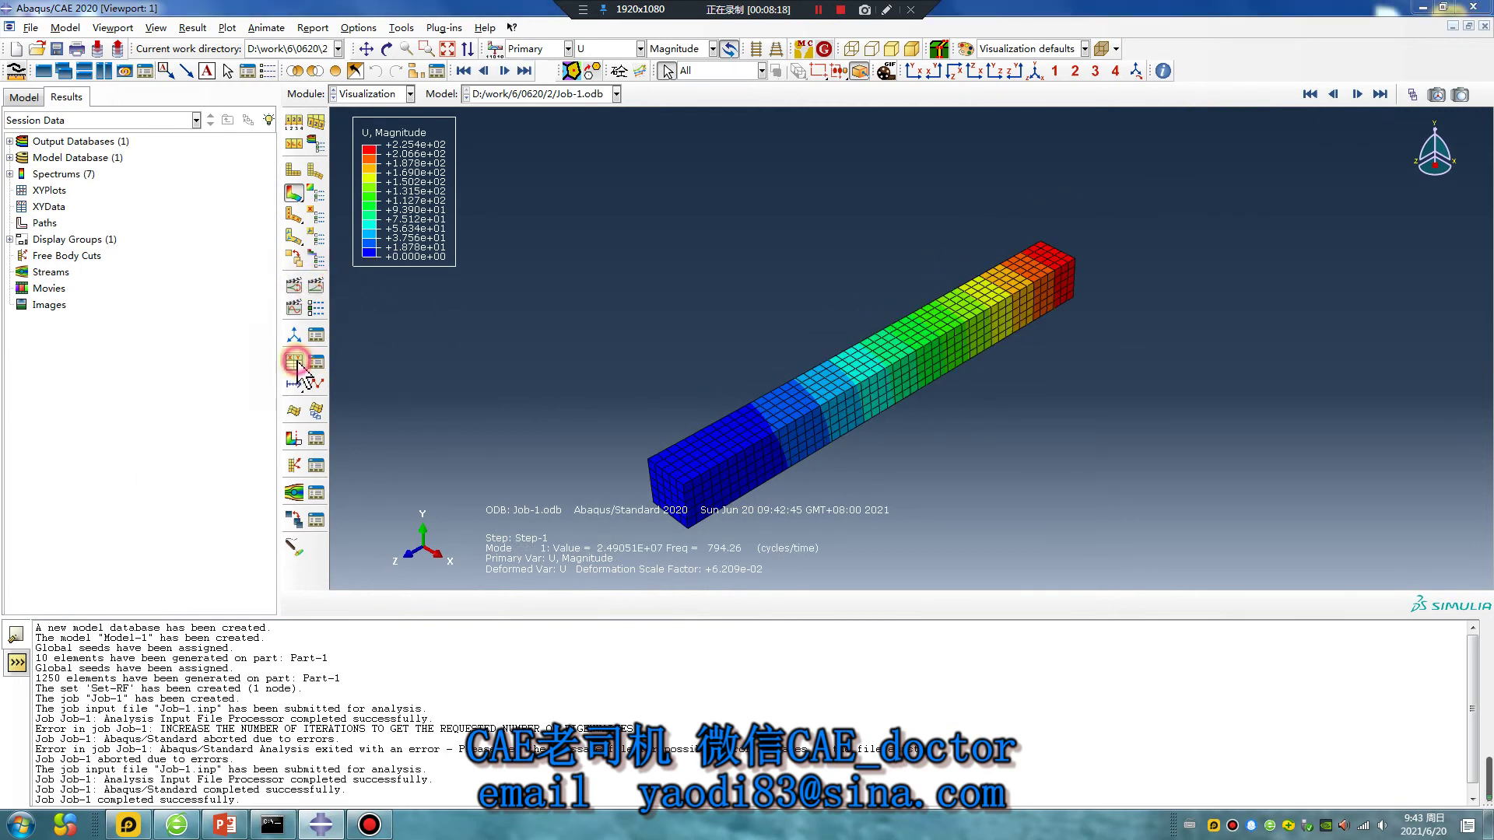
Plot spatial acceleration A2 at node 301 of set SET-RF against frequency from the ODB history output.
{"action": "left_click", "coordinate": [295, 361]}
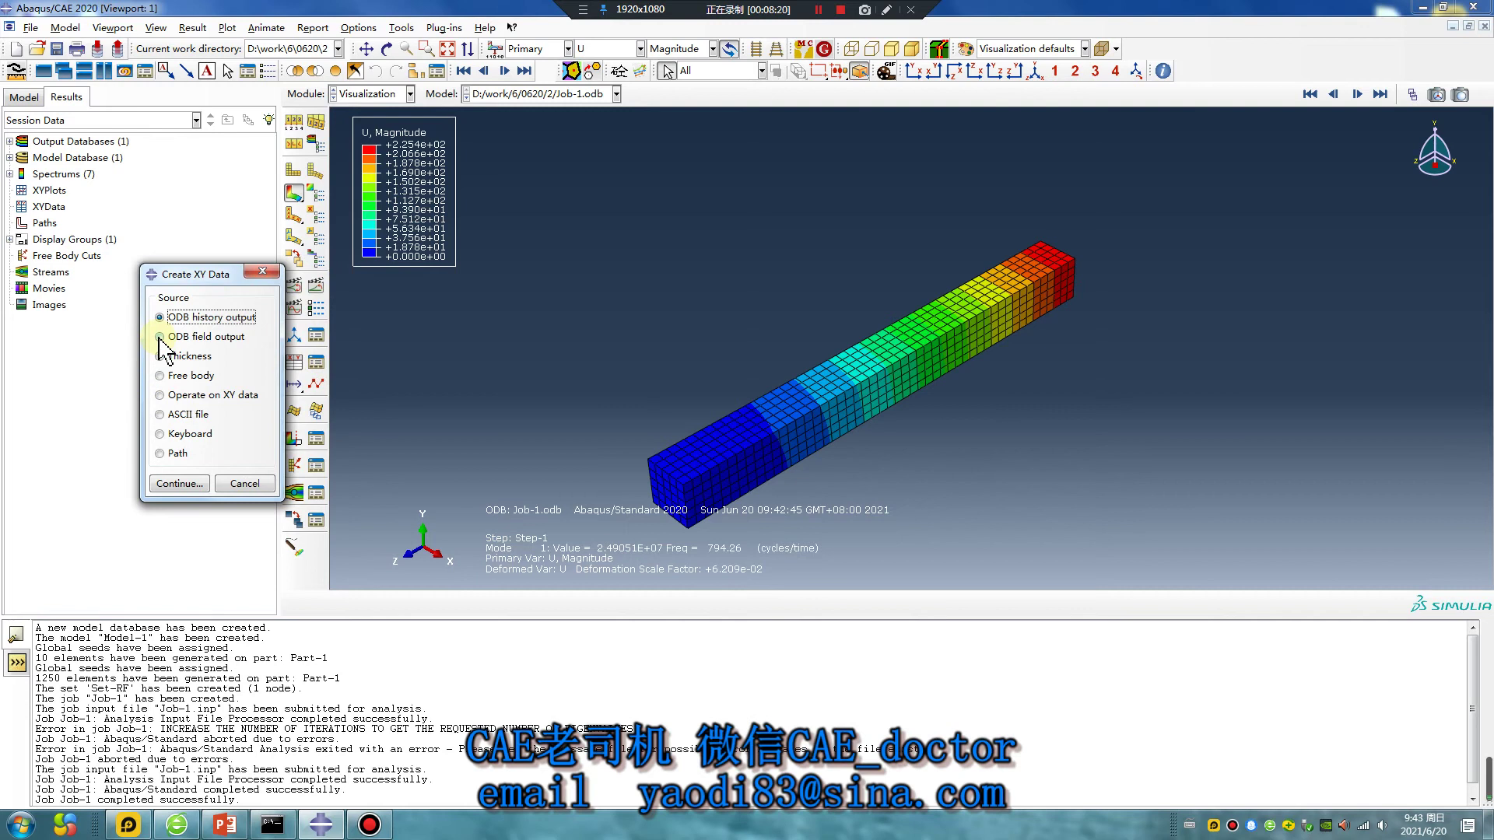
{"action": "left_click", "coordinate": [179, 484]}
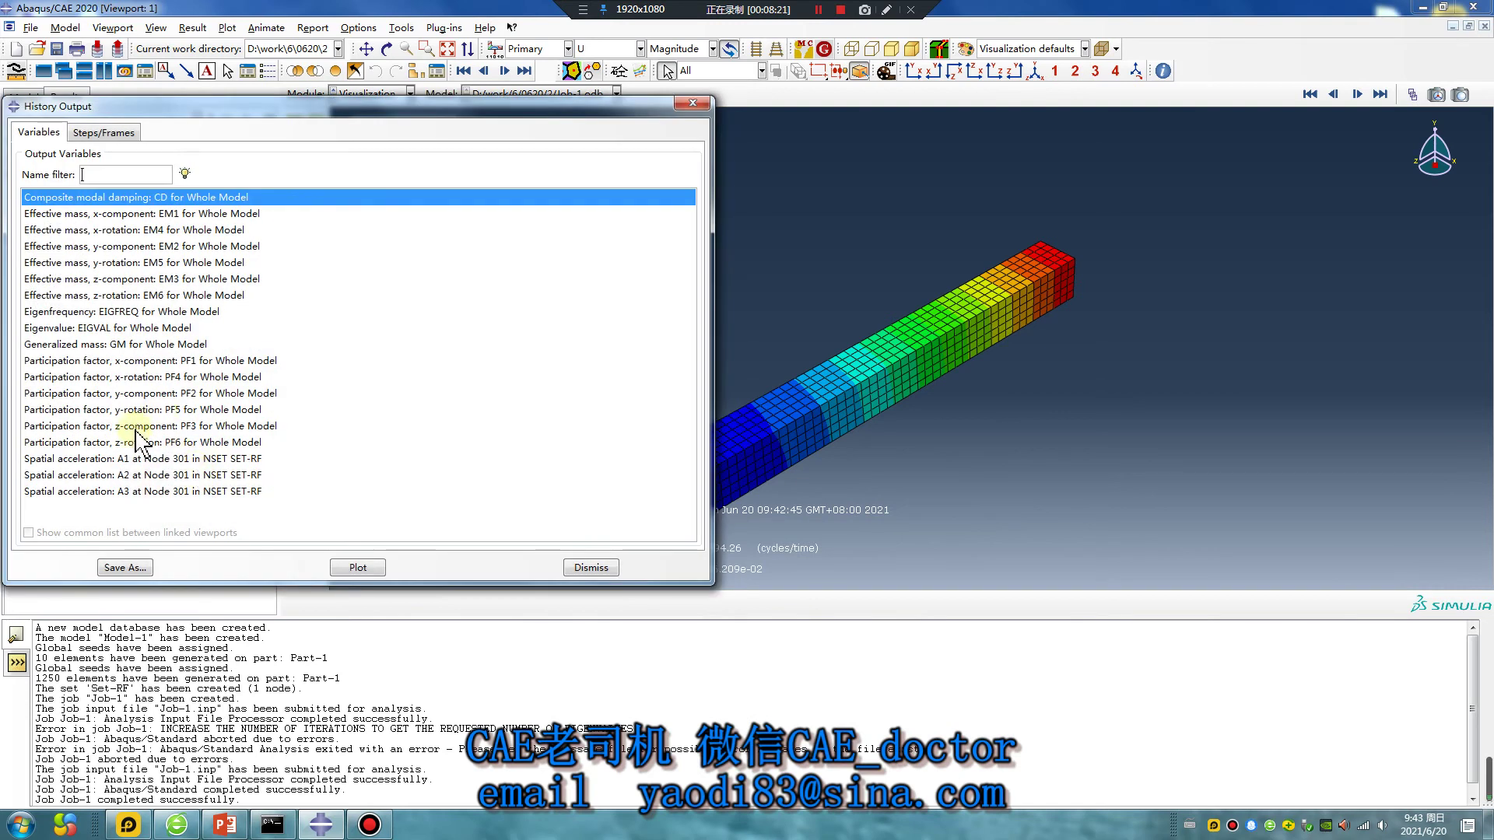
{"action": "left_click", "coordinate": [189, 476]}
{"action": "left_click", "coordinate": [358, 567]}
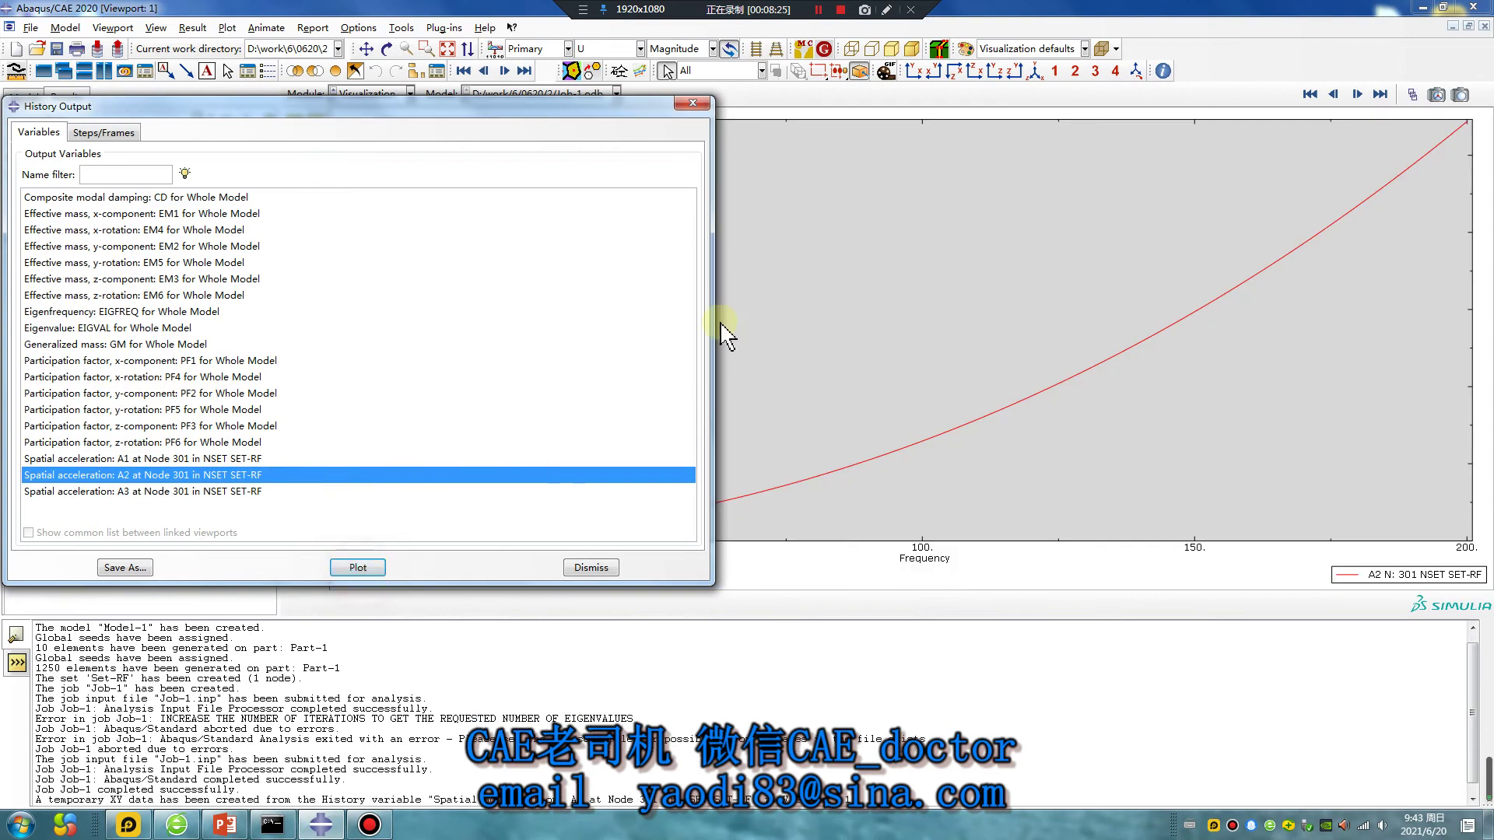
{"action": "left_click", "coordinate": [704, 104]}
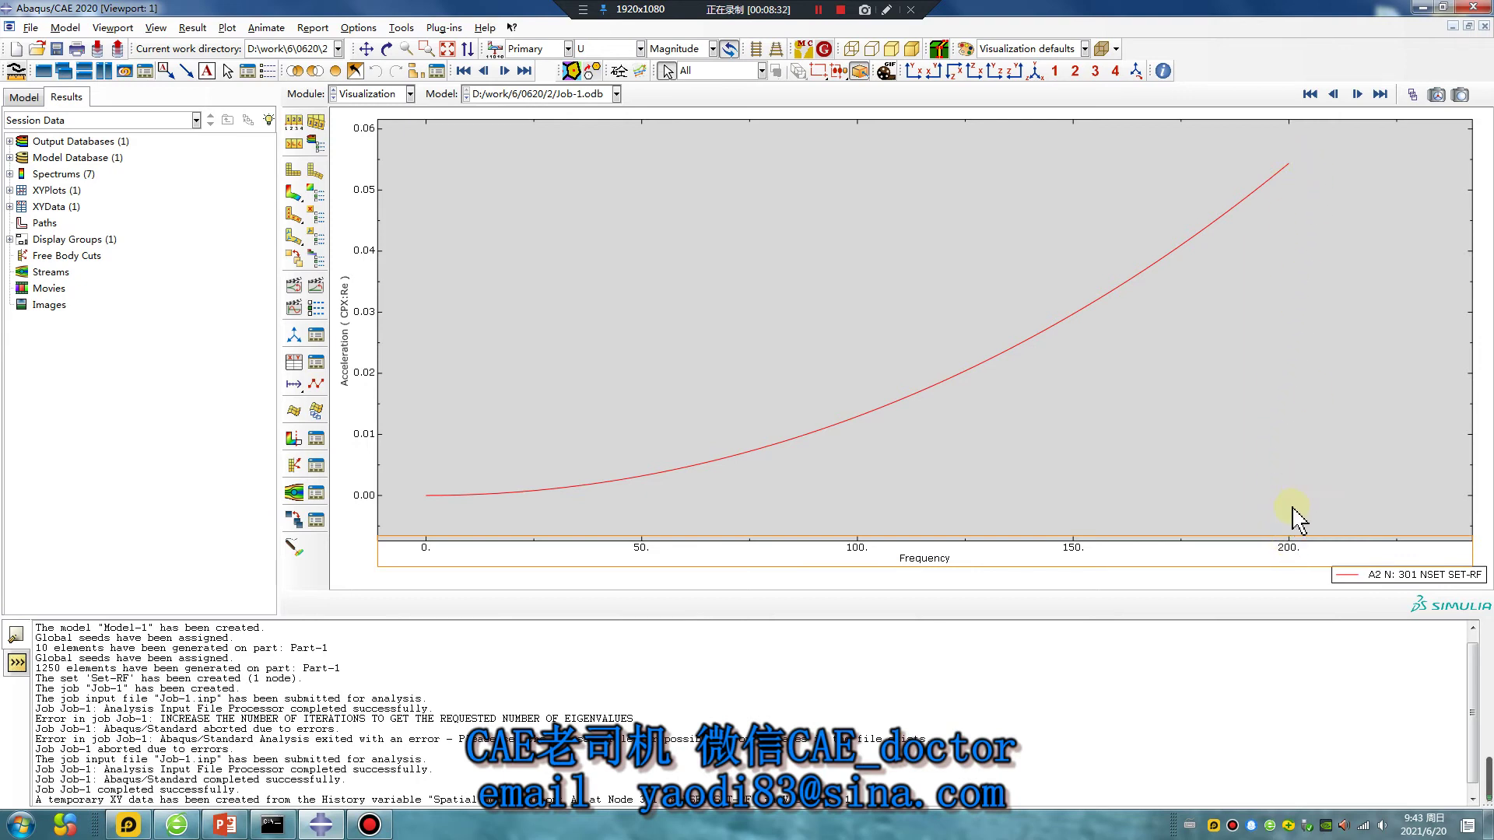
Edit modal steady-state step Step-2 to raise its upper frequency and set the direct modal damping end mode to 500.
{"action": "left_click", "coordinate": [393, 94]}
{"action": "left_click", "coordinate": [350, 161]}
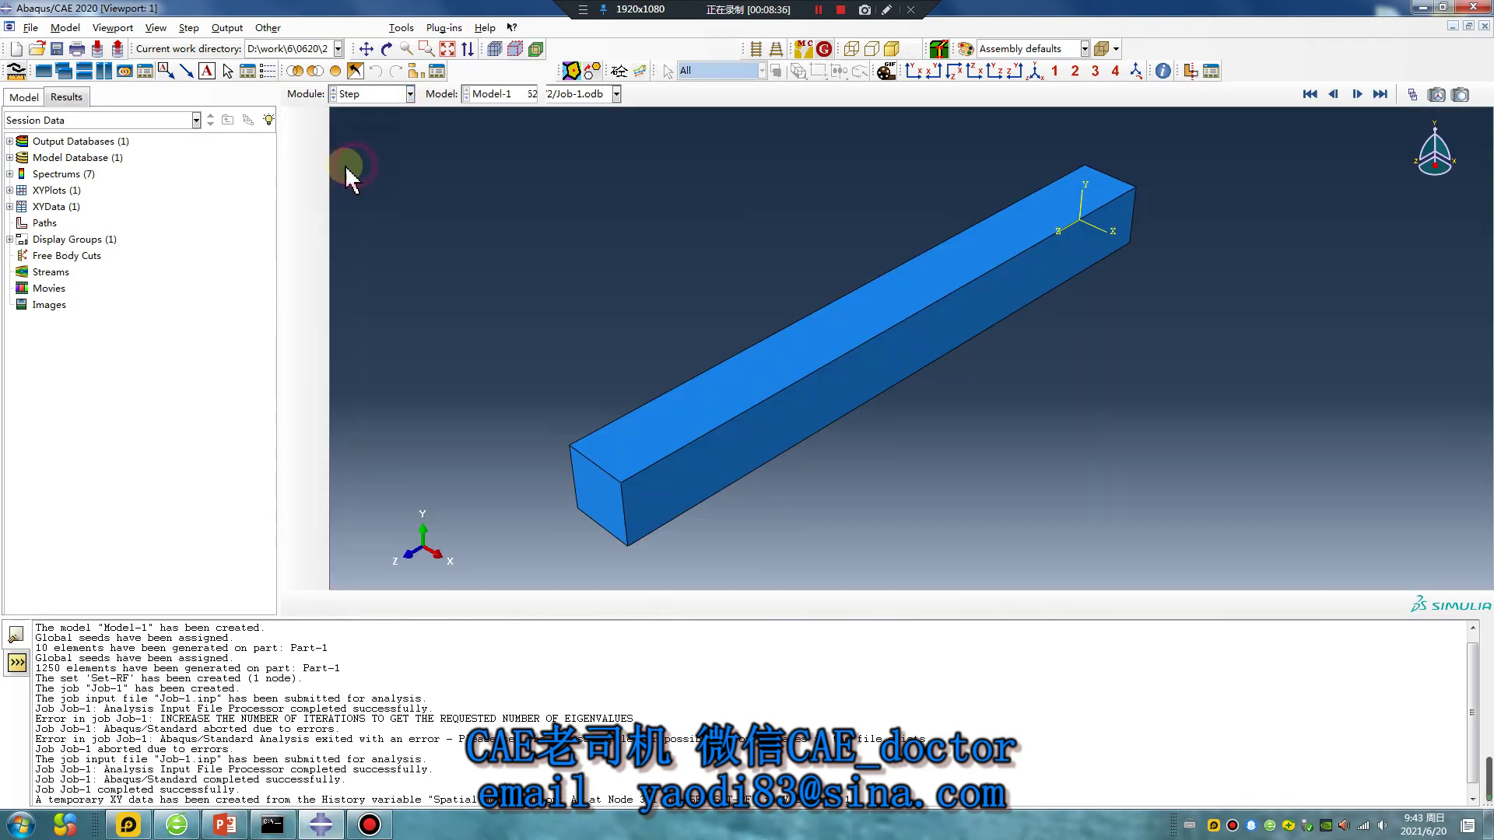
{"action": "left_click", "coordinate": [352, 94]}
{"action": "left_click", "coordinate": [351, 194]}
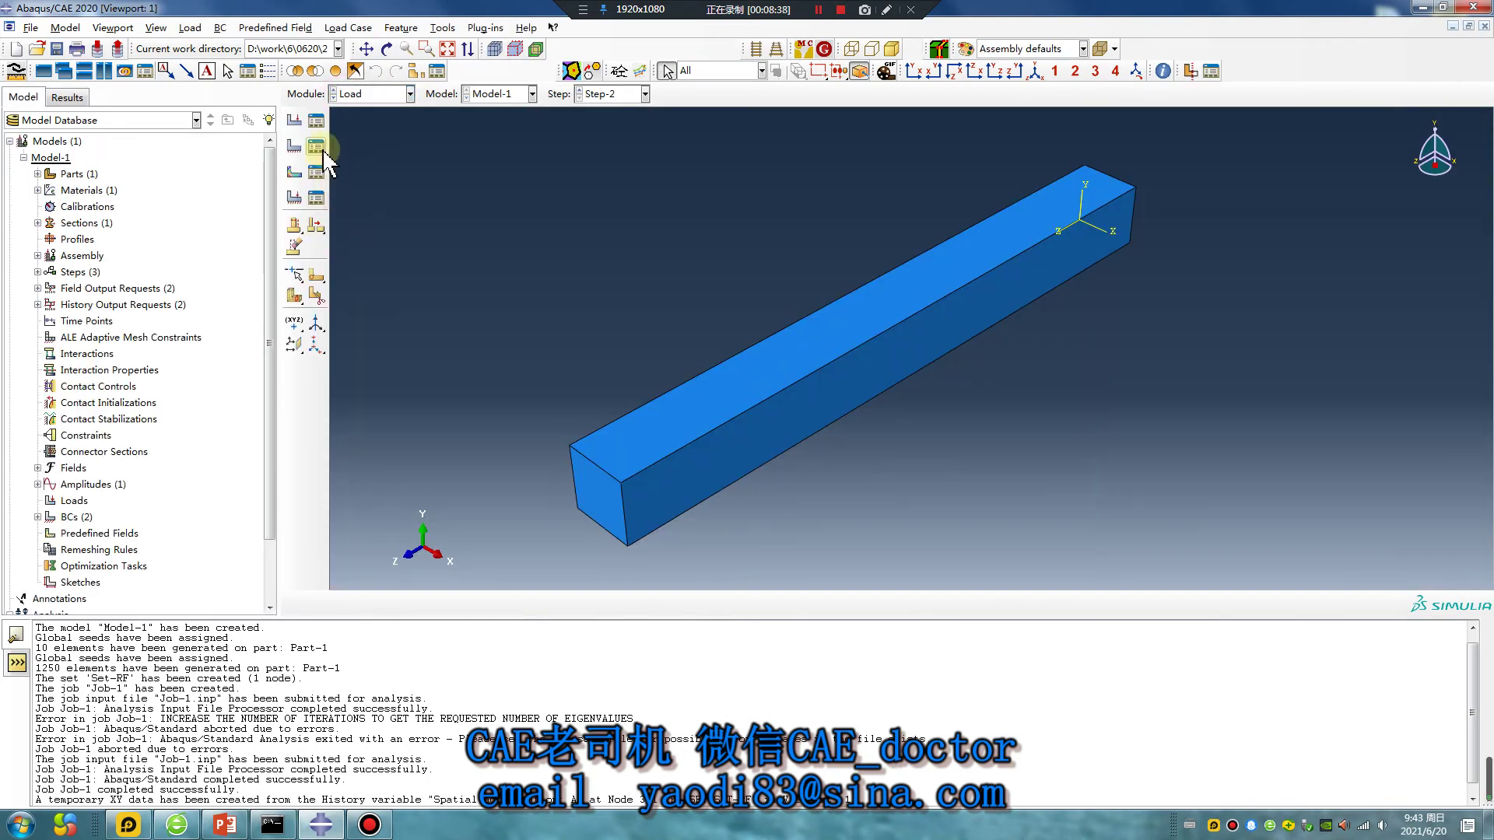
{"action": "left_click", "coordinate": [373, 94]}
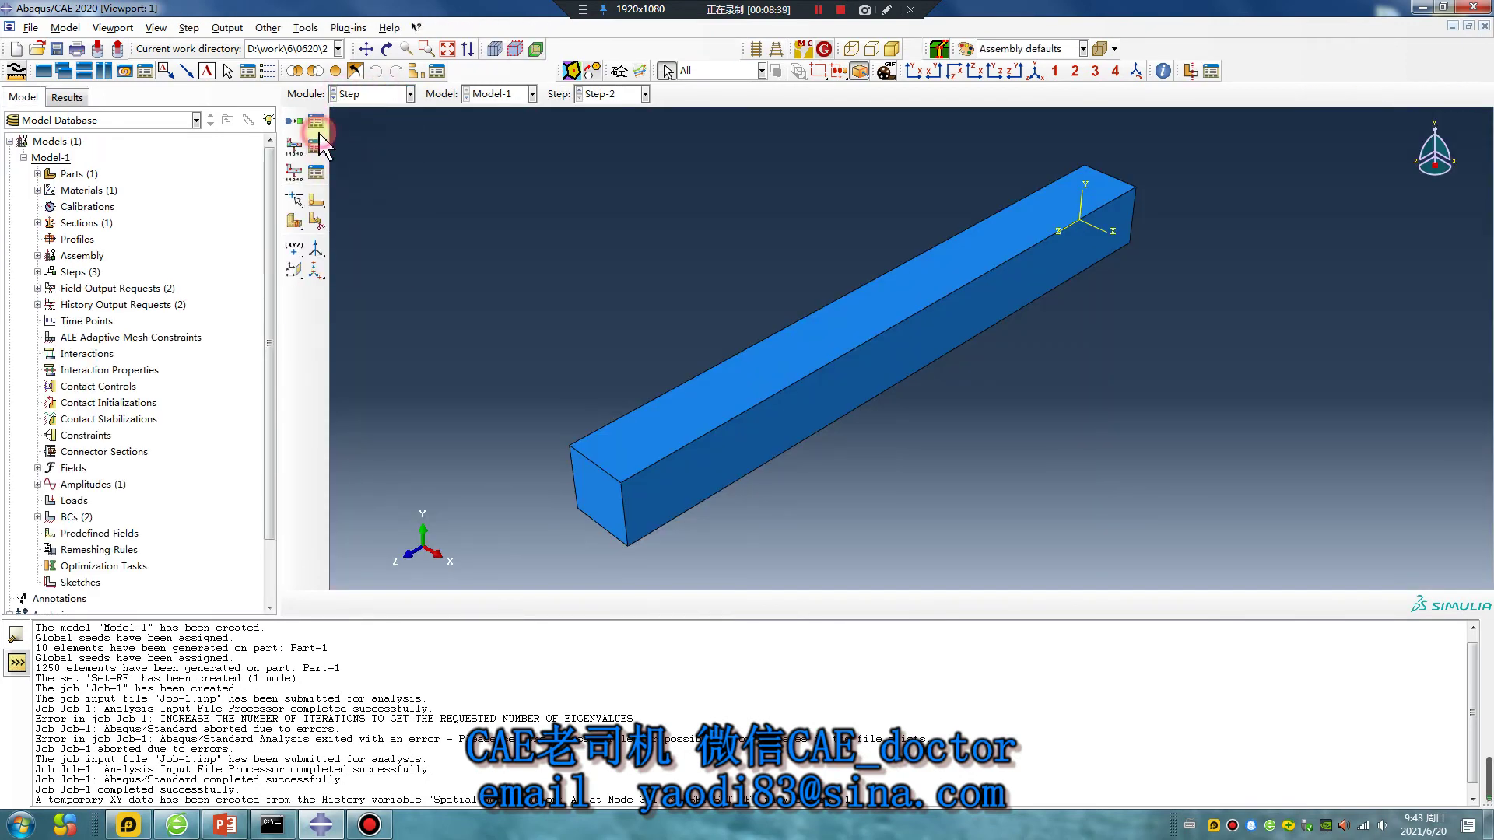
{"action": "left_click", "coordinate": [316, 121]}
{"action": "left_click", "coordinate": [421, 310]}
{"action": "left_click", "coordinate": [421, 310]}
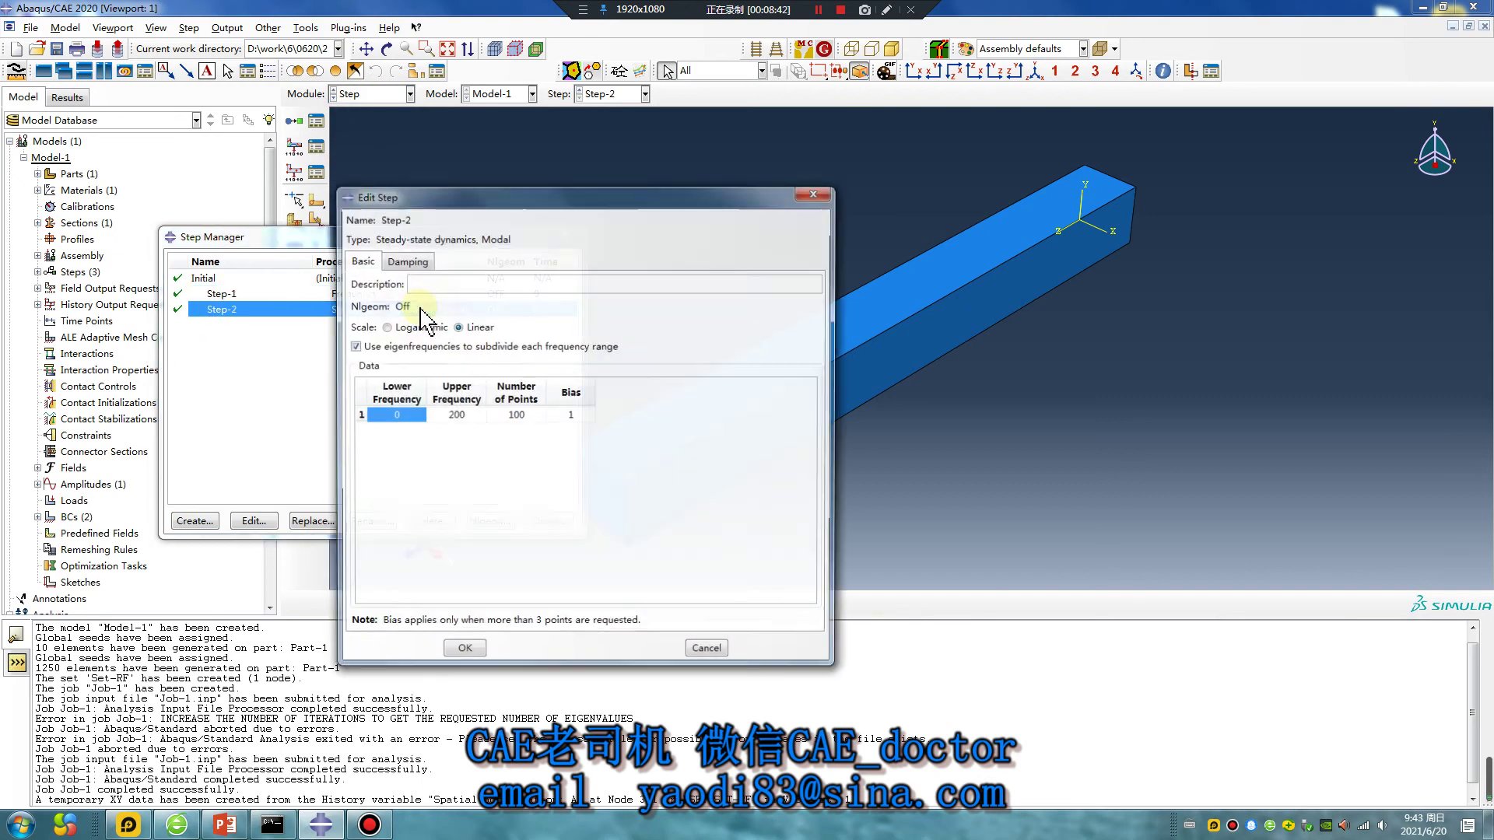
{"action": "double_click", "coordinate": [470, 414]}
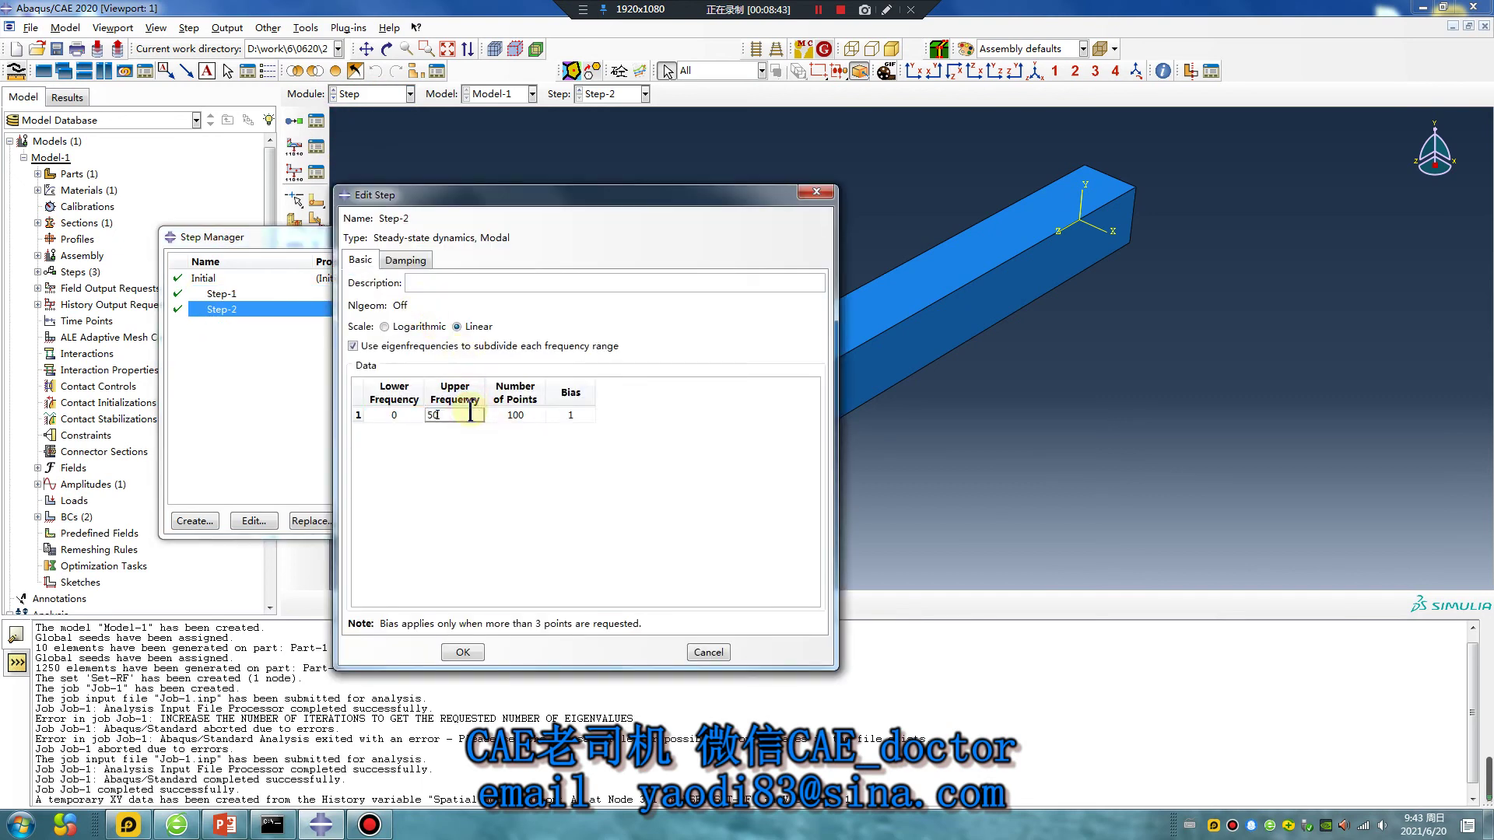
{"action": "left_click", "coordinate": [405, 260]}
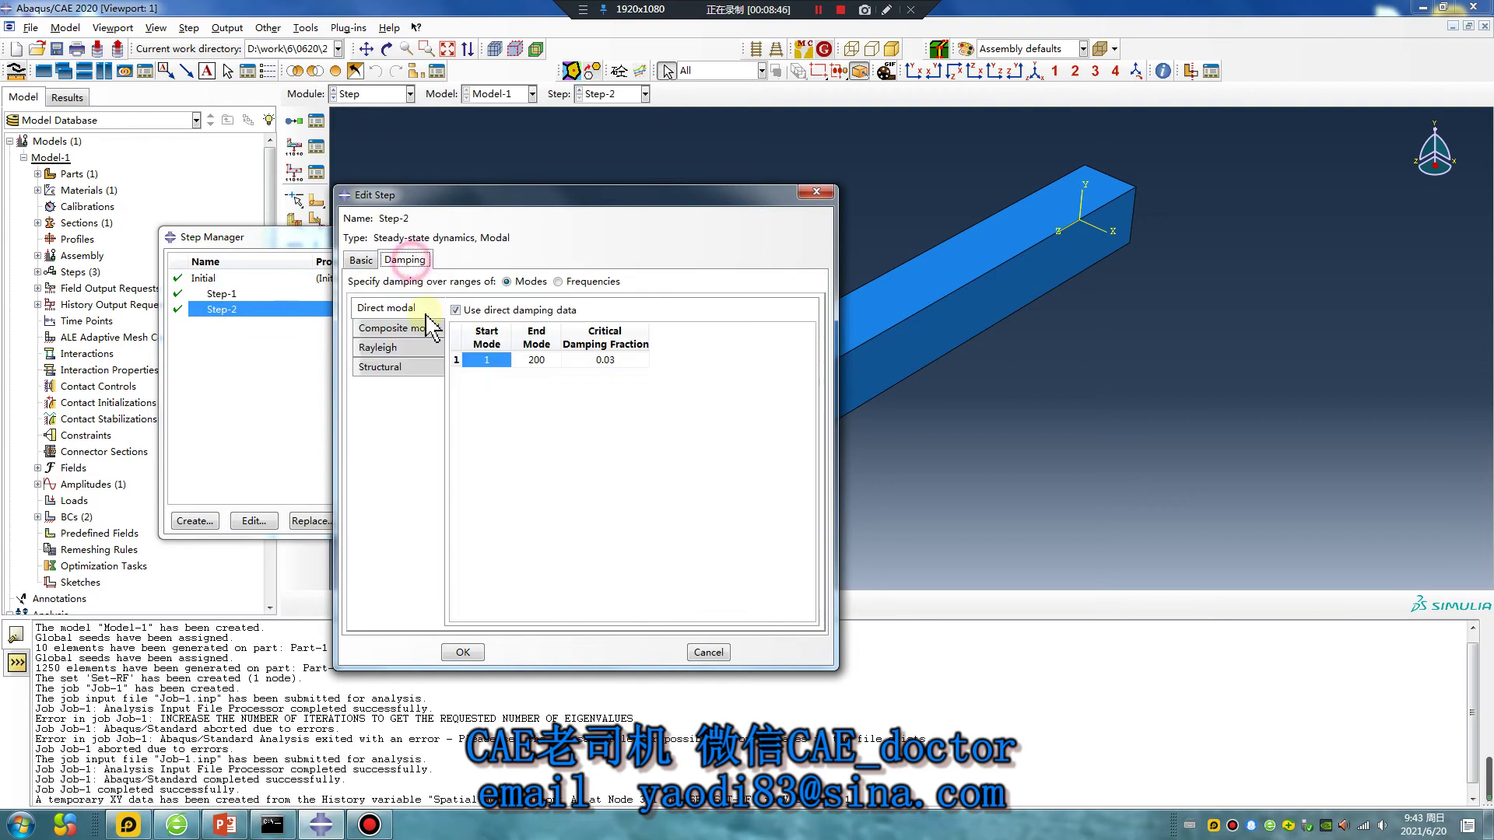
{"action": "double_click", "coordinate": [546, 361]}
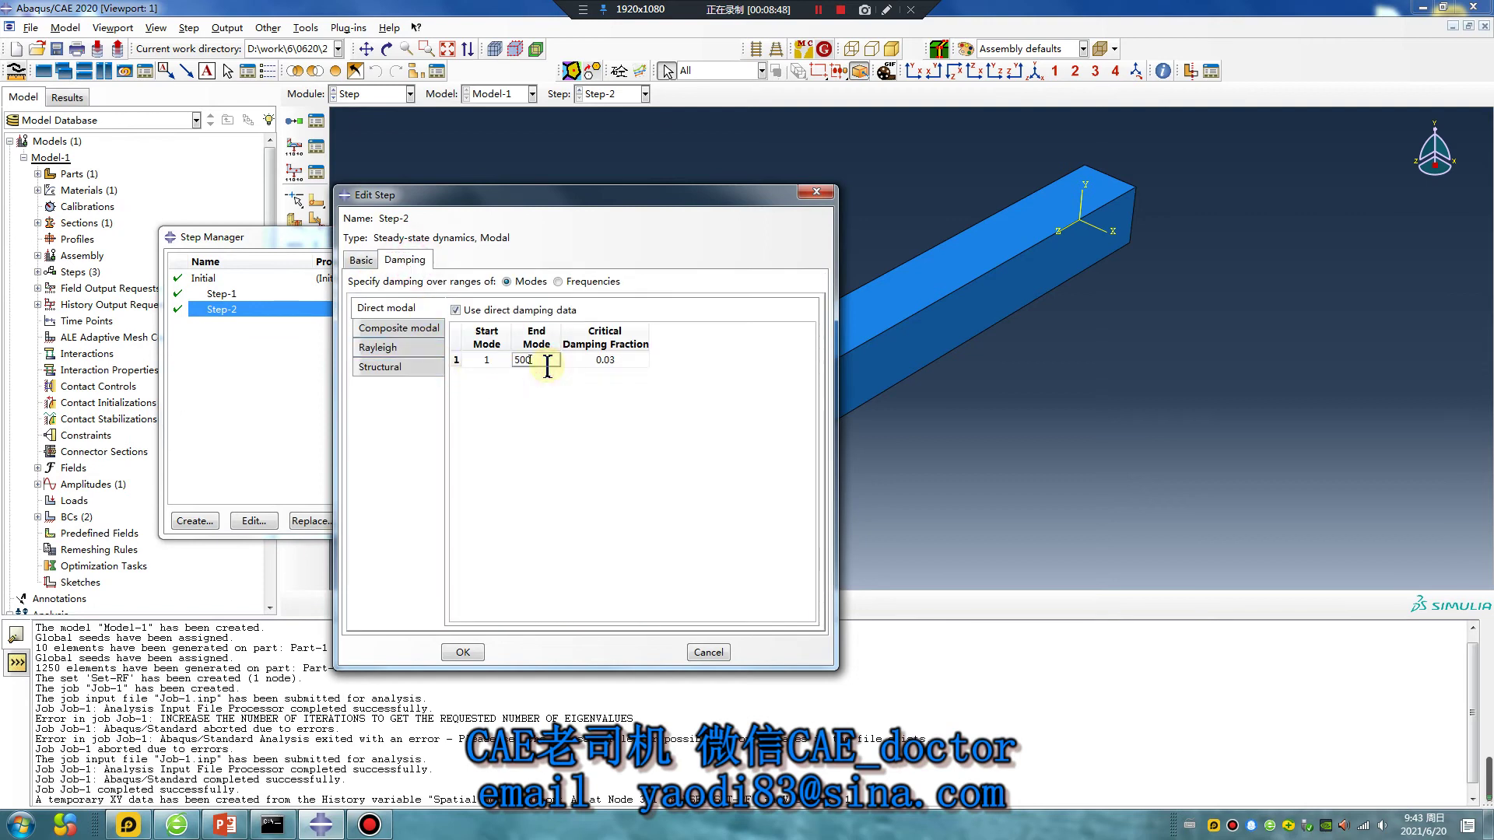
{"action": "left_click", "coordinate": [463, 653]}
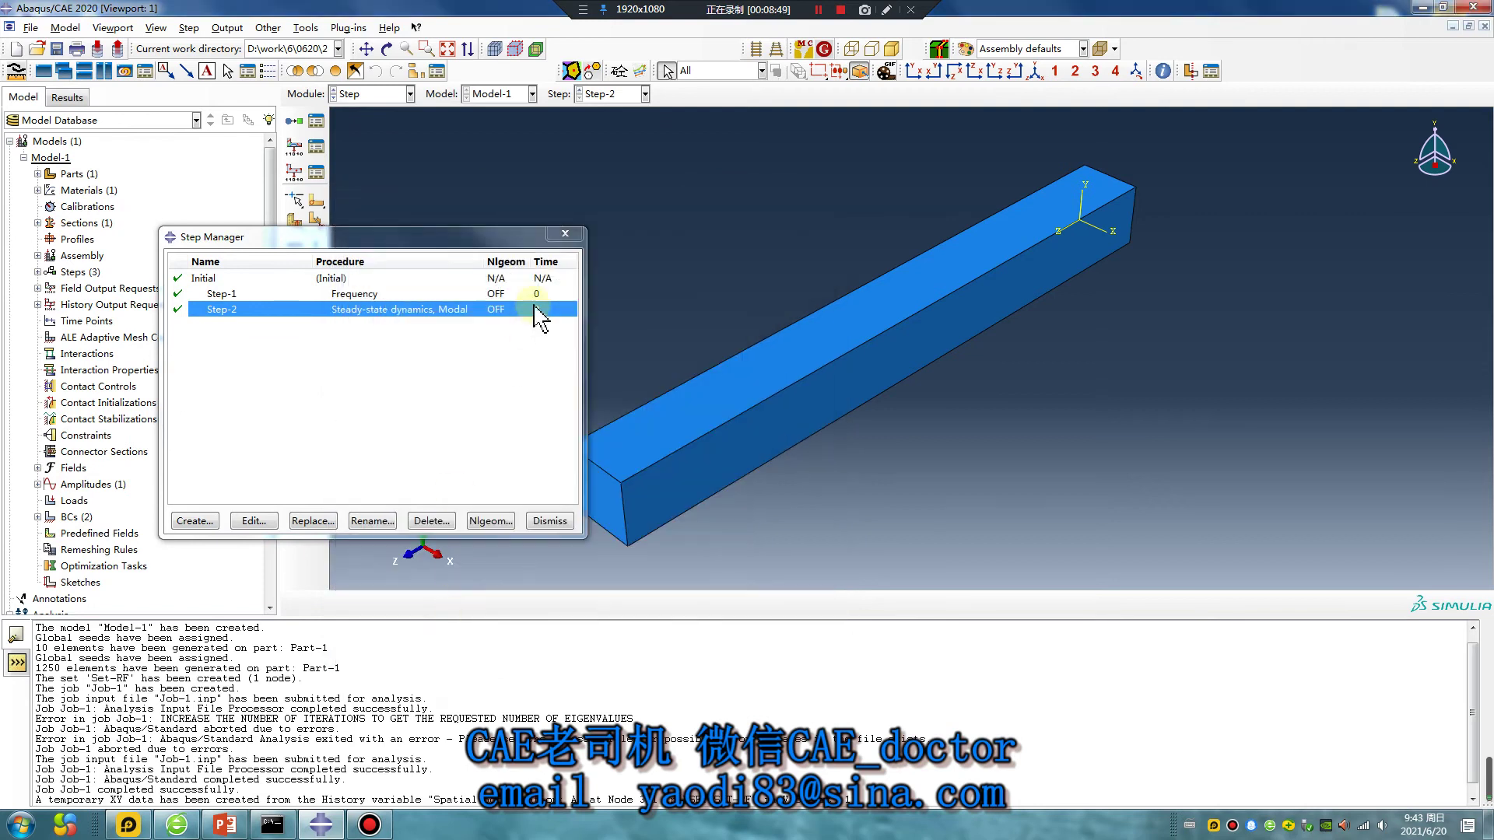
{"action": "left_click", "coordinate": [566, 235]}
Submit Job-1 again from the Job Manager with the revised Step-2, overwriting the existing job files.
{"action": "left_click", "coordinate": [371, 93]}
{"action": "left_click", "coordinate": [366, 247]}
{"action": "left_click", "coordinate": [316, 120]}
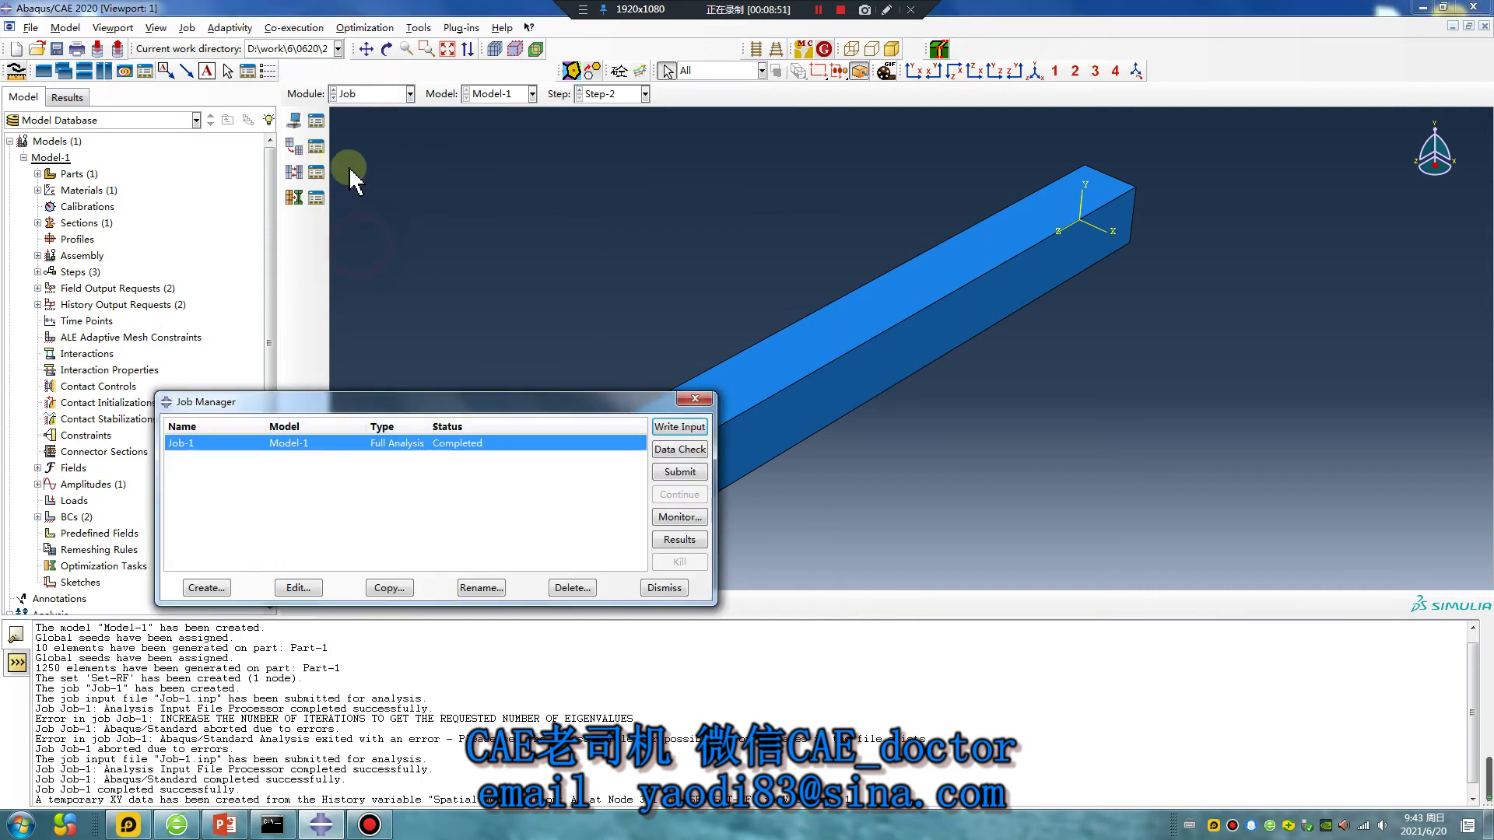
{"action": "left_click", "coordinate": [656, 476]}
{"action": "left_click", "coordinate": [67, 303]}
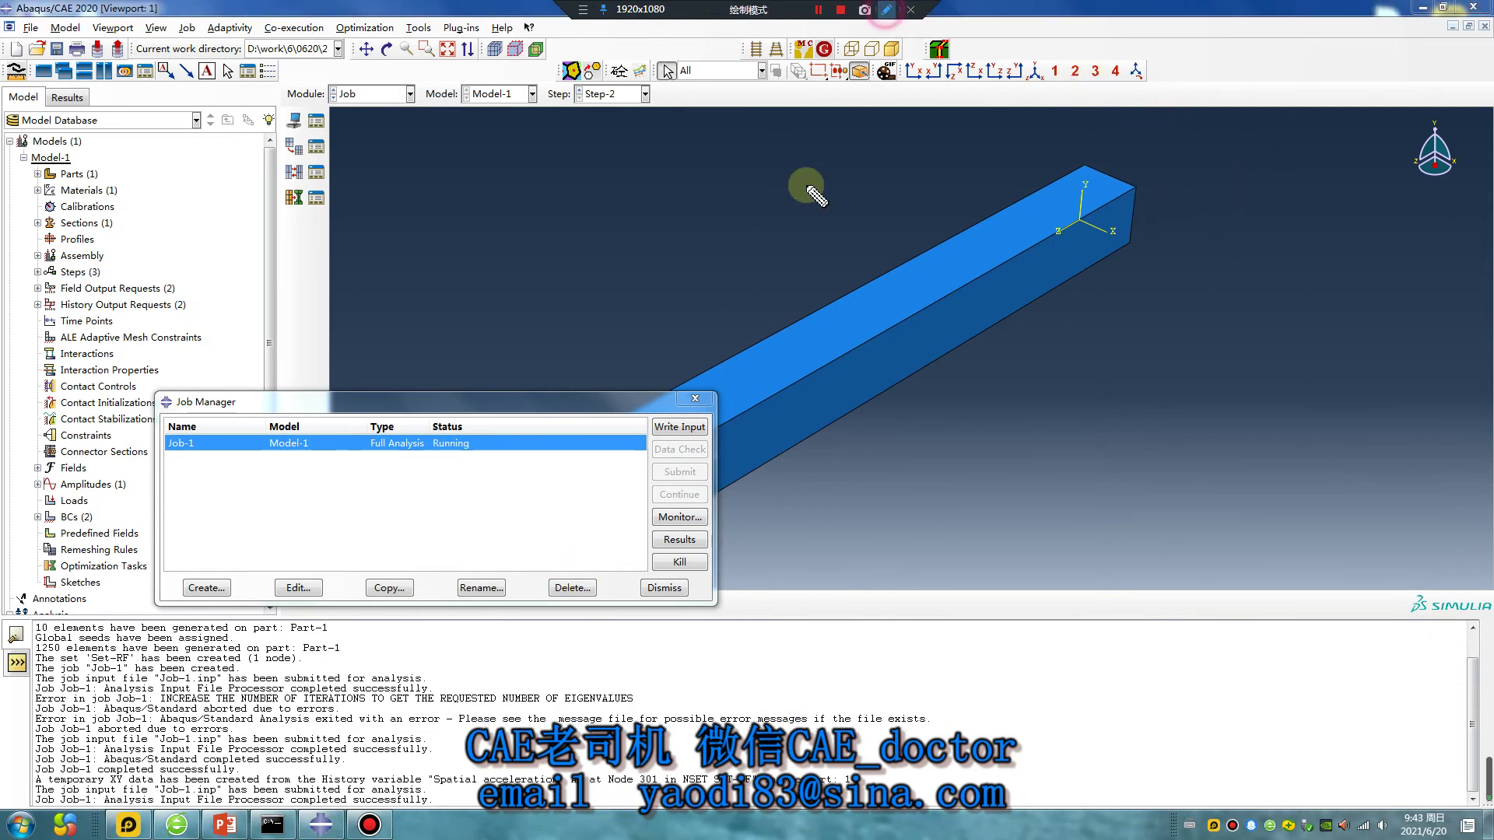
{"action": "left_click", "coordinate": [885, 9]}
{"action": "mouse_move", "coordinate": [560, 515]}
{"action": "left_mouse_down"}
{"action": "mouse_move", "coordinate": [777, 466]}
{"action": "mouse_move", "coordinate": [928, 176]}
{"action": "mouse_move", "coordinate": [936, 105]}
{"action": "mouse_move", "coordinate": [1039, 375]}
{"action": "mouse_move", "coordinate": [1491, 623]}
{"action": "left_mouse_up"}
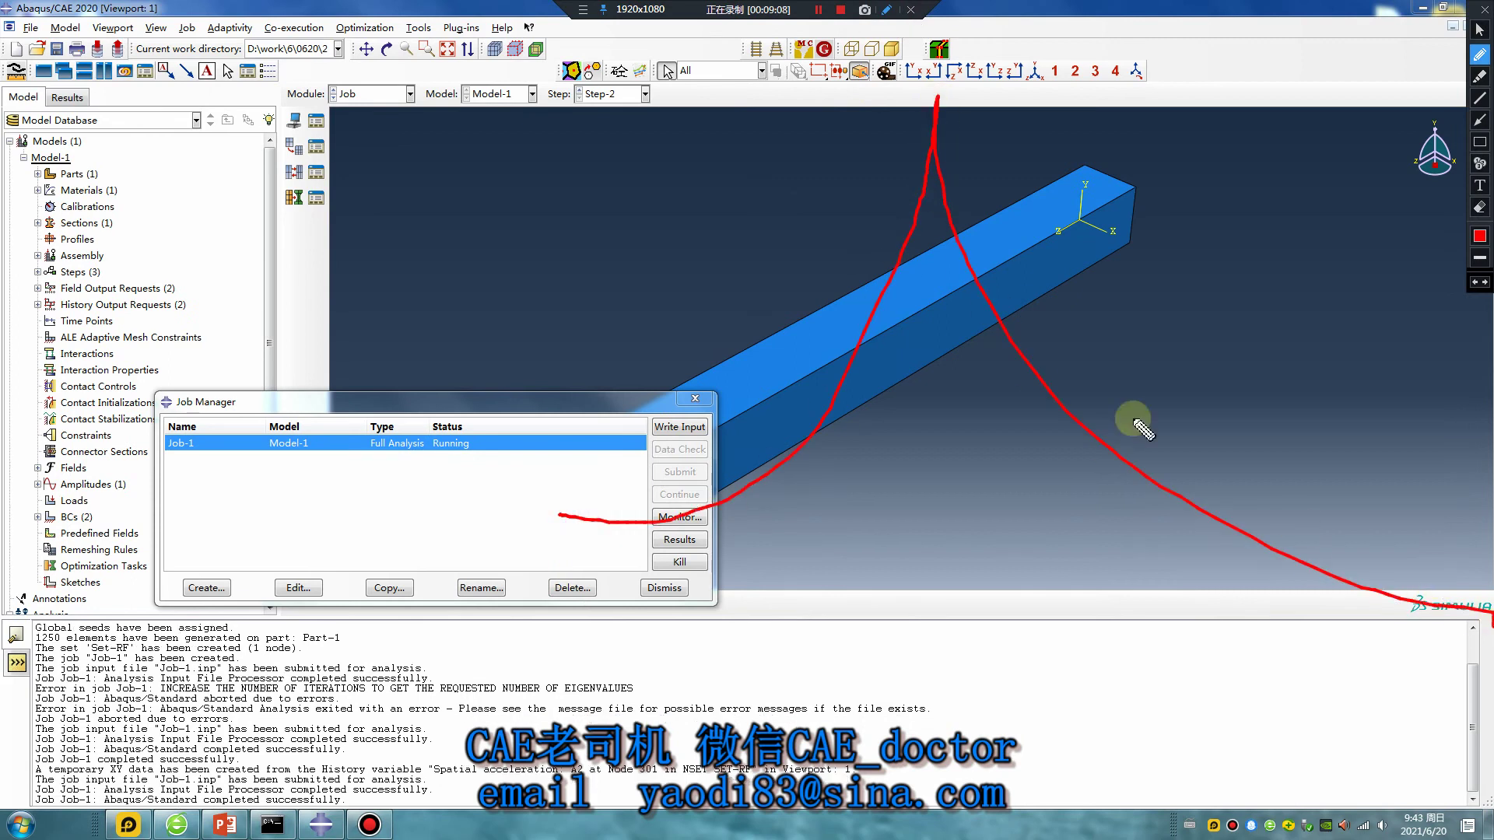
{"action": "left_click_drag", "start_coordinate": [939, 100], "coordinate": [942, 95]}
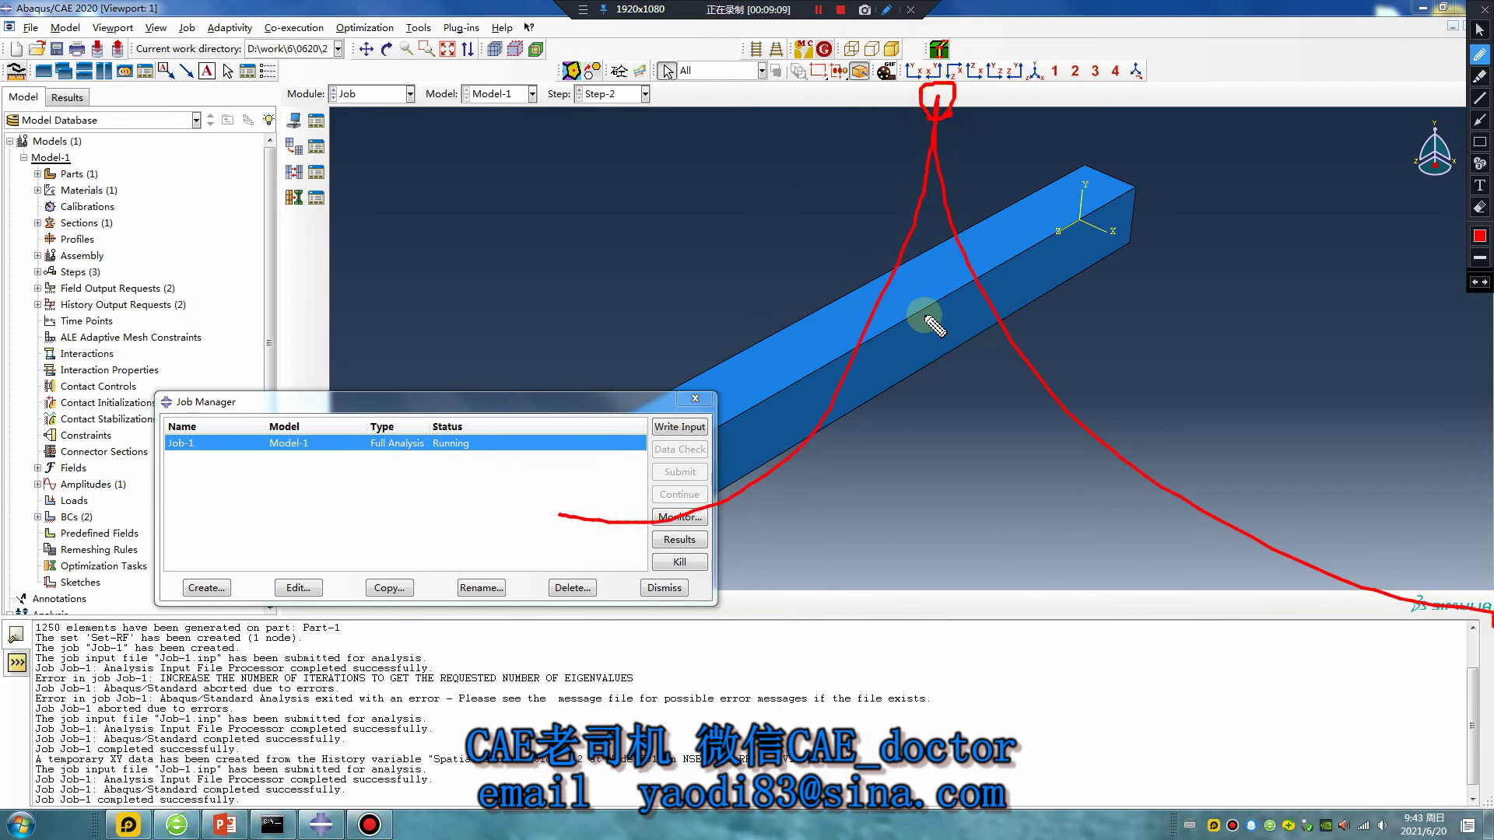
{"action": "key", "text": "Escape"}
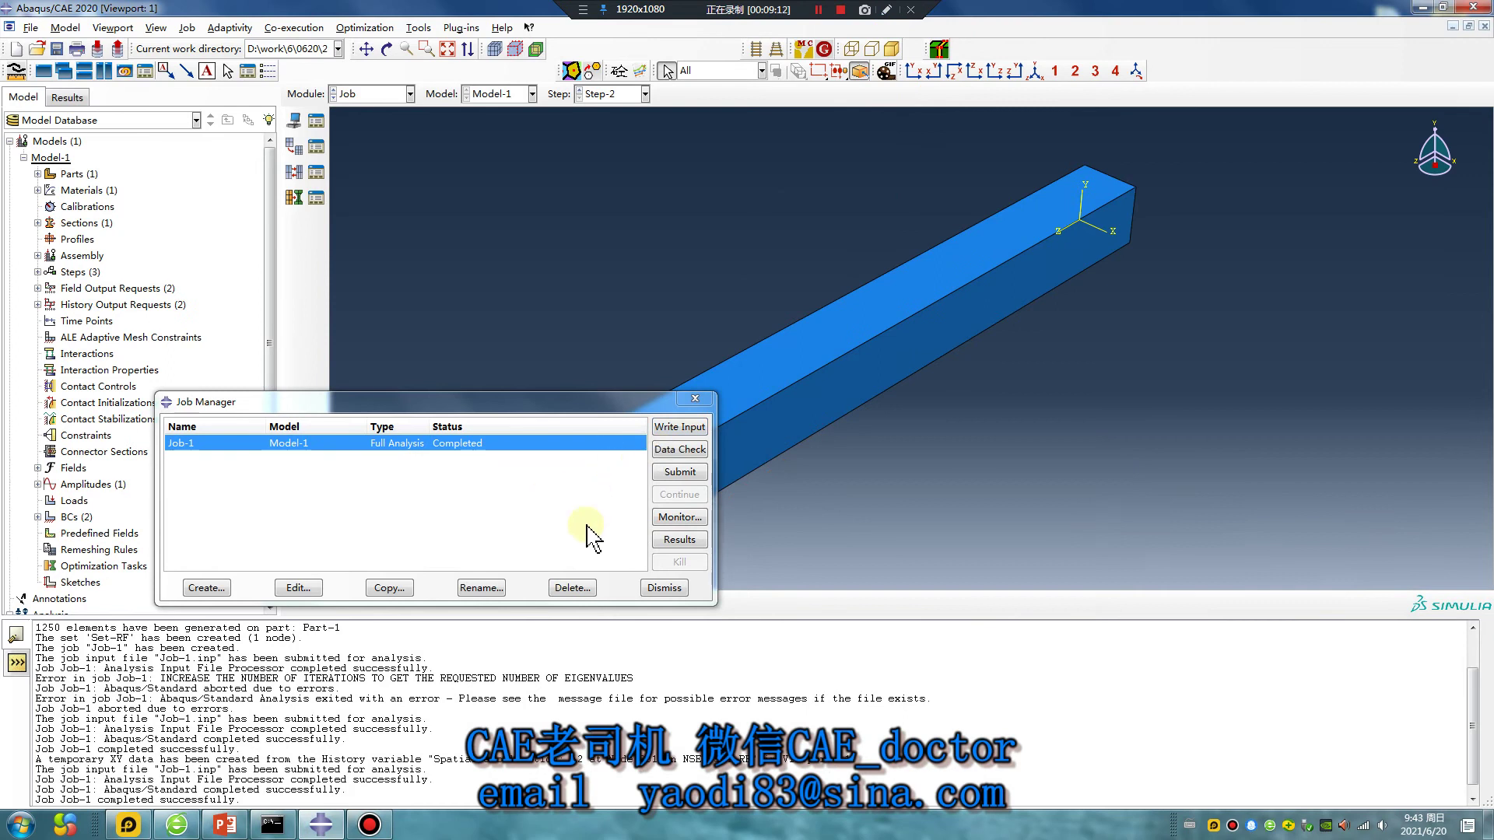
Load the rerun Job-1 results and animate the deformed displacement contours of the beam.
{"action": "left_click", "coordinate": [679, 540]}
{"action": "left_click", "coordinate": [294, 192]}
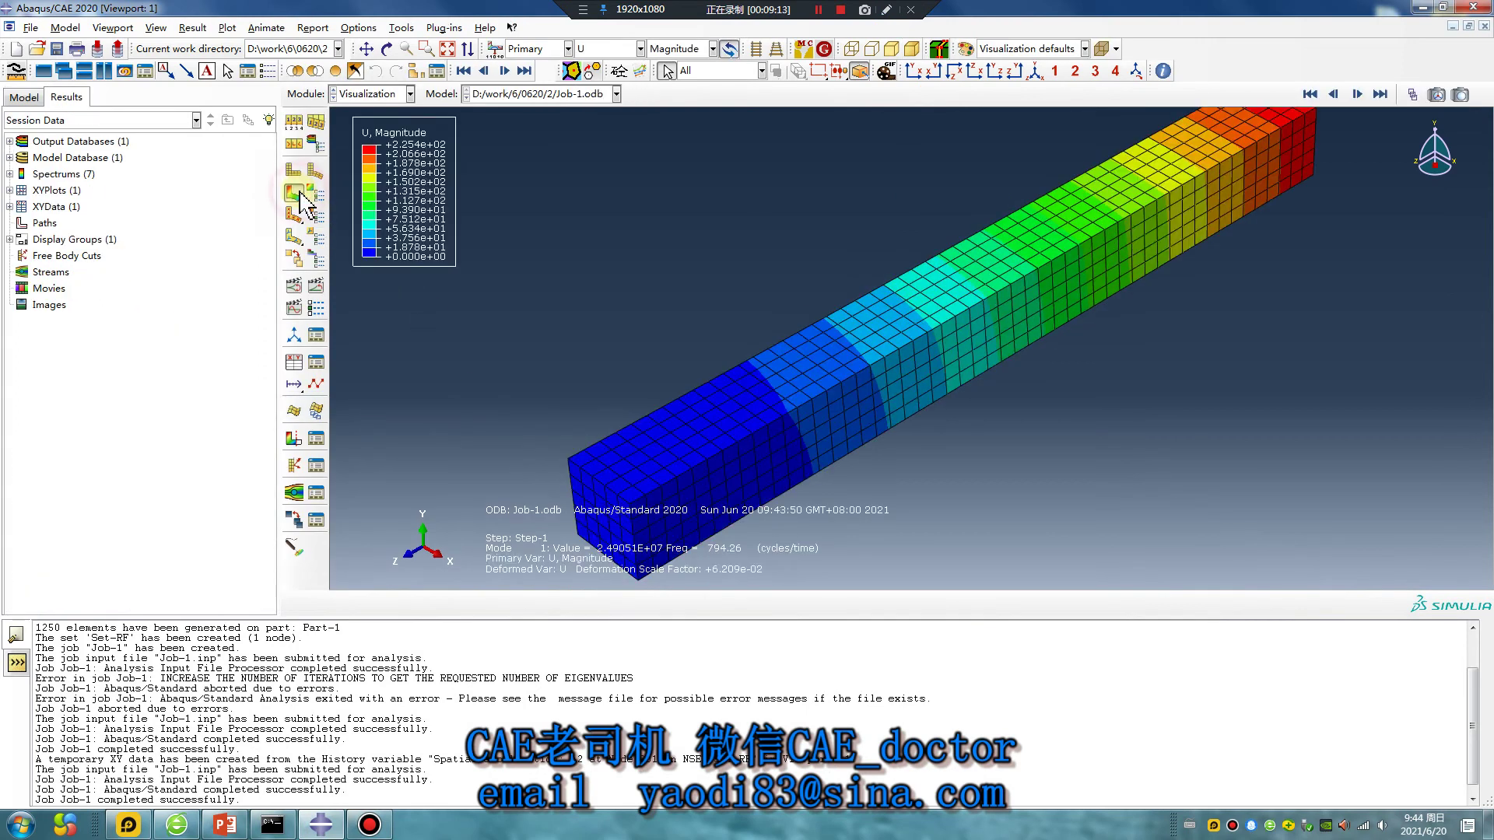
{"action": "left_click", "coordinate": [316, 286]}
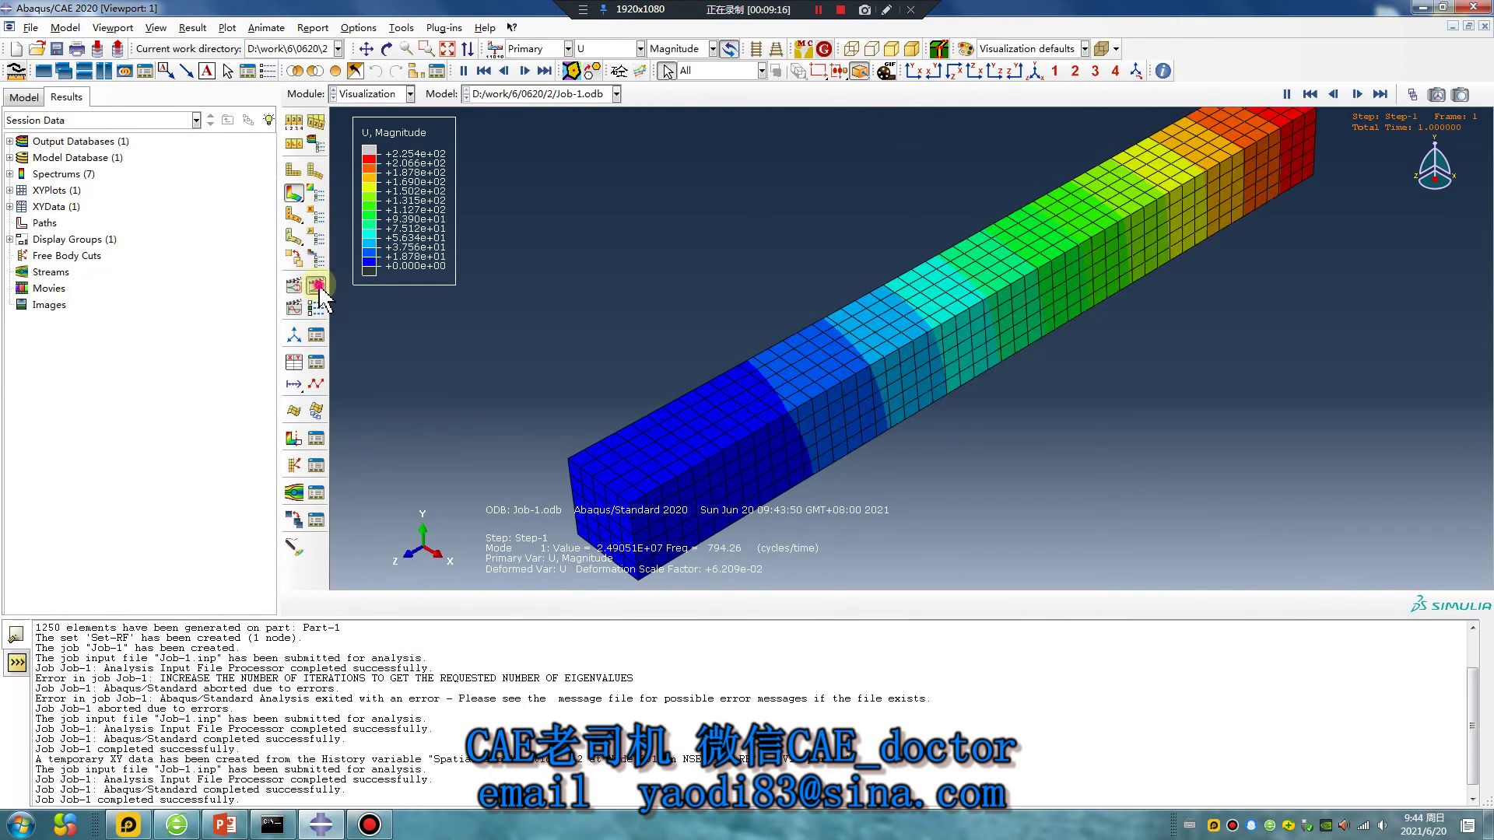
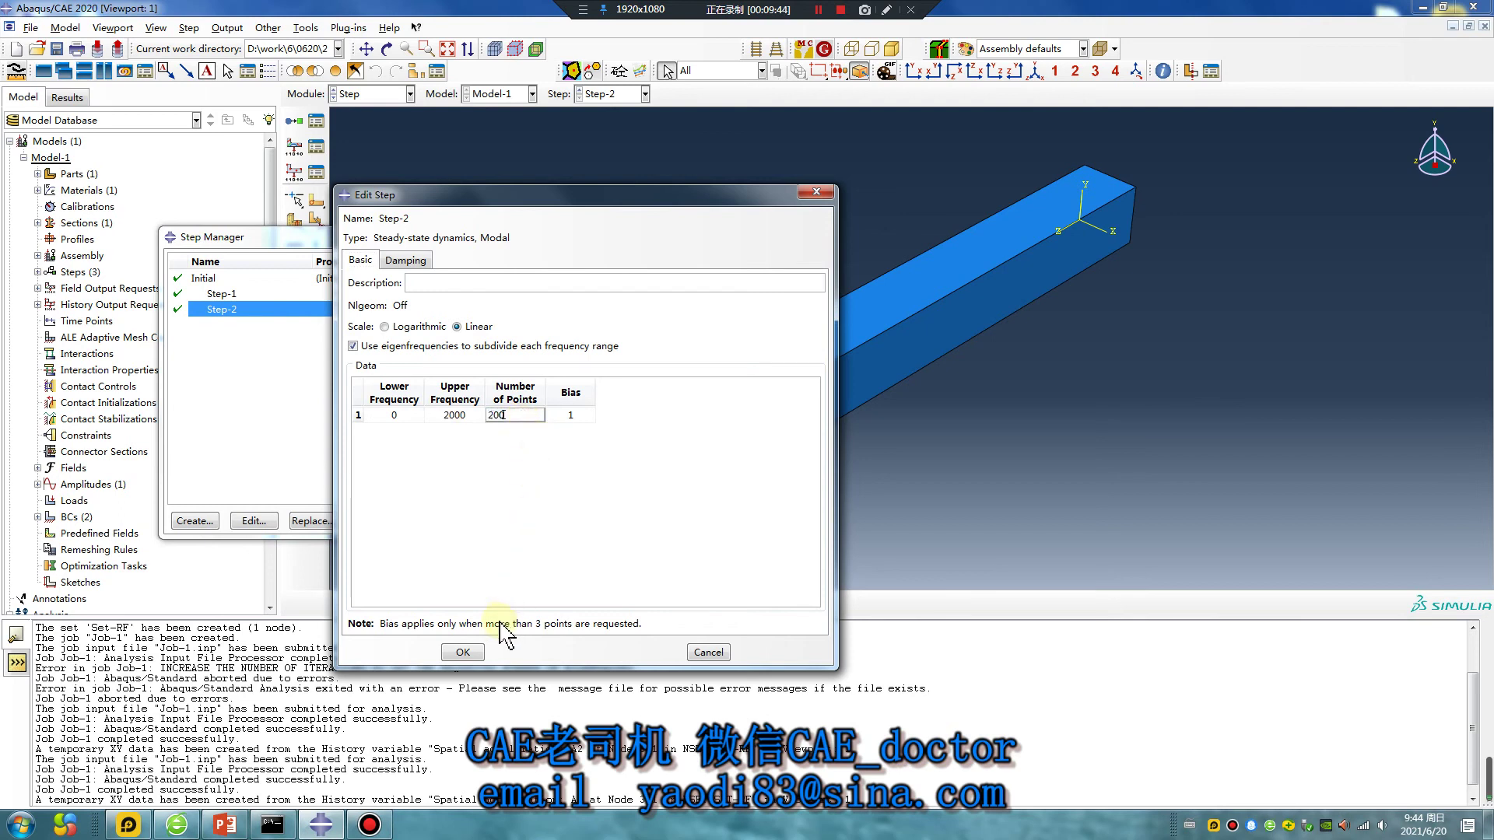
Set the upper frequency of Step-2 to 2000 with 200 points and confirm the step edit.
{"action": "left_click", "coordinate": [463, 652]}
{"action": "left_click", "coordinate": [561, 235]}
Rerun Job-1 from the Job module with the extended frequency range, overwriting the previous job files.
{"action": "left_click", "coordinate": [409, 94]}
{"action": "left_click", "coordinate": [366, 235]}
{"action": "left_click", "coordinate": [316, 122]}
{"action": "left_click", "coordinate": [679, 472]}
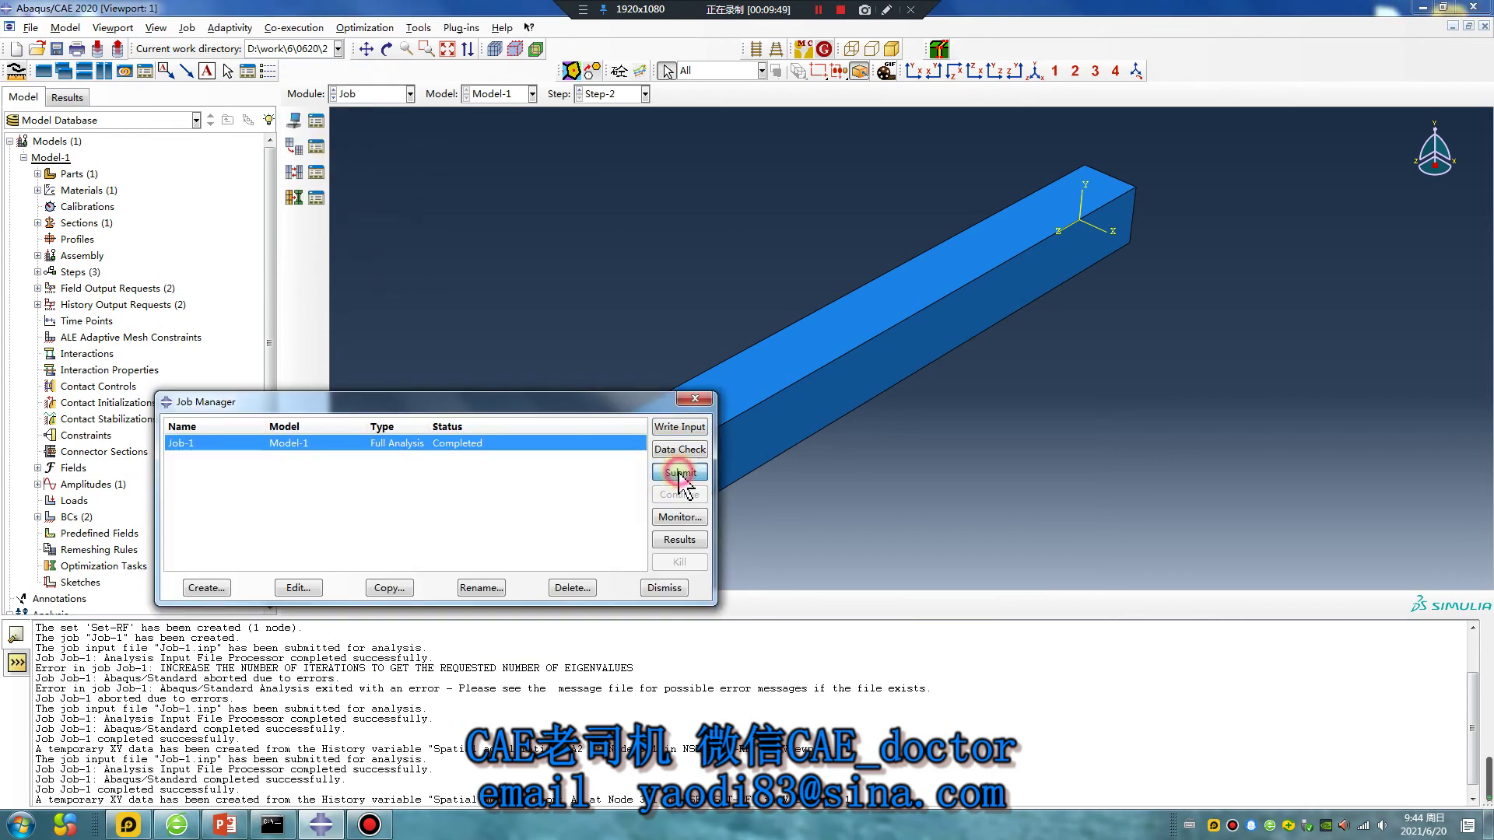
{"action": "left_click", "coordinate": [56, 305]}
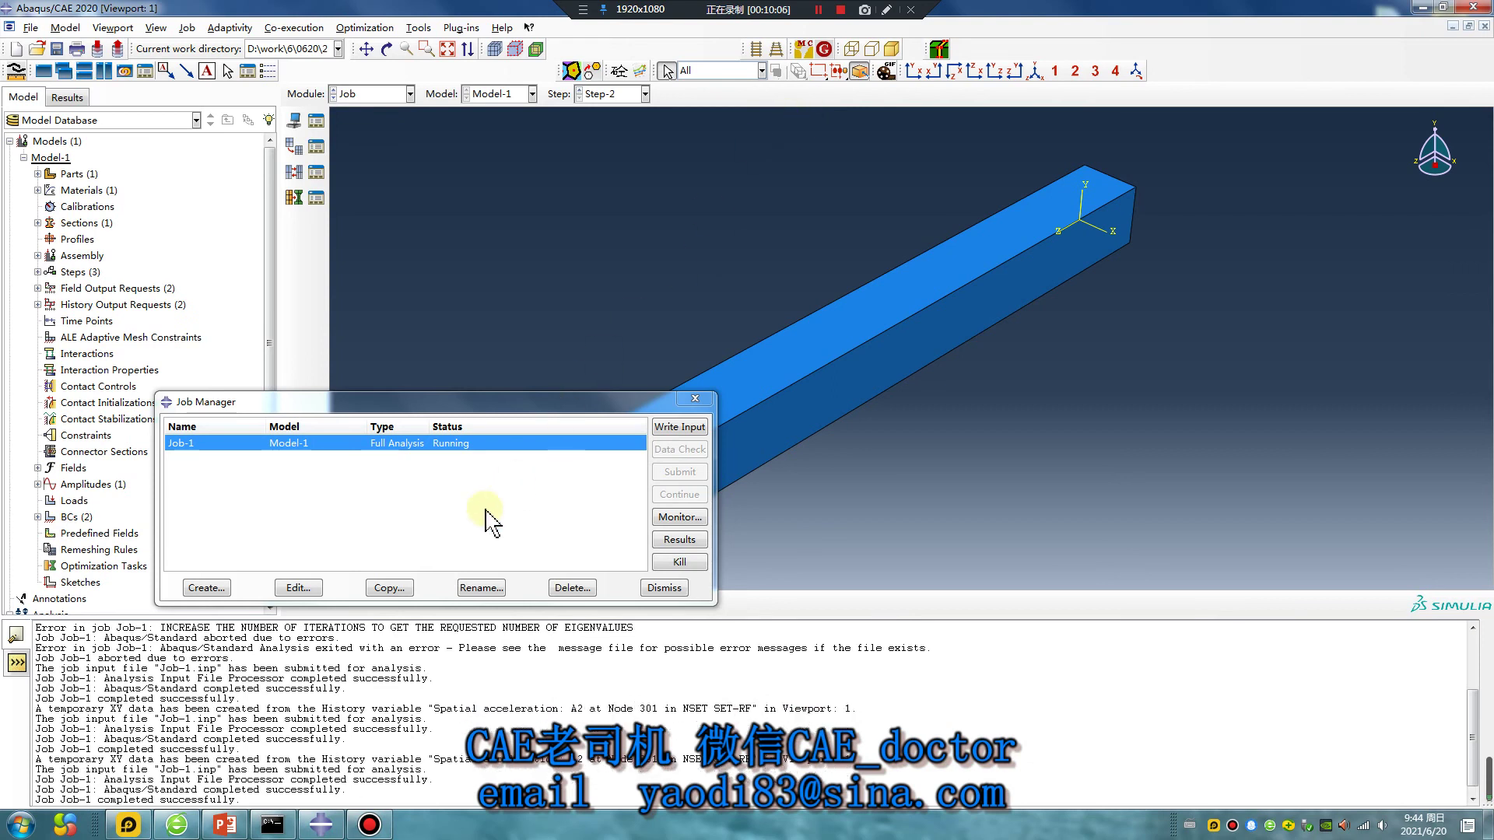
Load the rerun Job-1 results and plot the history output of spatial acceleration A2 at Node 301 in SET-RF.
{"action": "left_click", "coordinate": [676, 539]}
{"action": "left_click", "coordinate": [294, 193]}
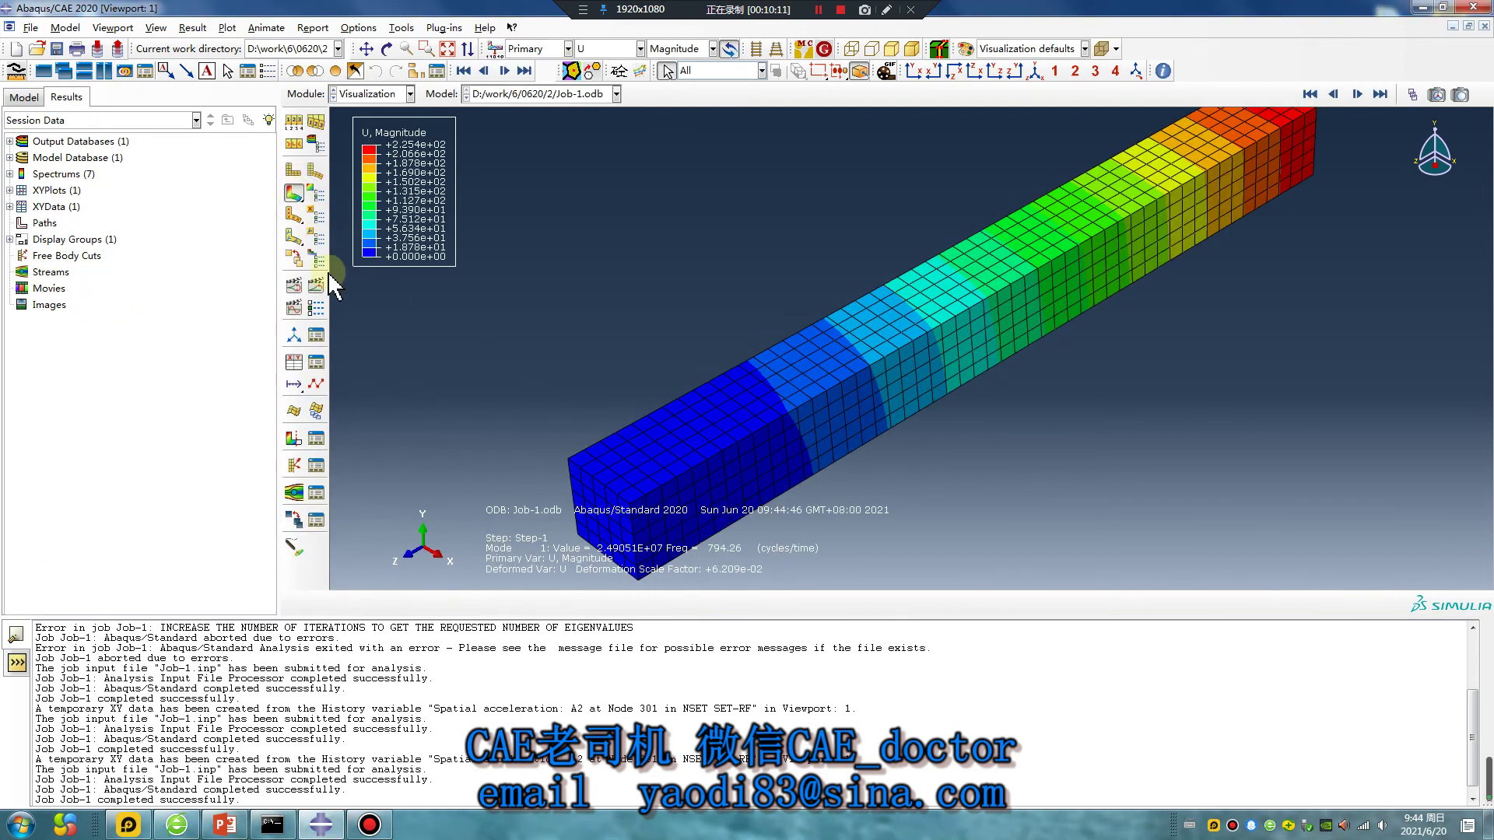
{"action": "left_click", "coordinate": [299, 363]}
{"action": "left_click", "coordinate": [188, 488]}
{"action": "left_click", "coordinate": [206, 475]}
{"action": "left_click", "coordinate": [357, 568]}
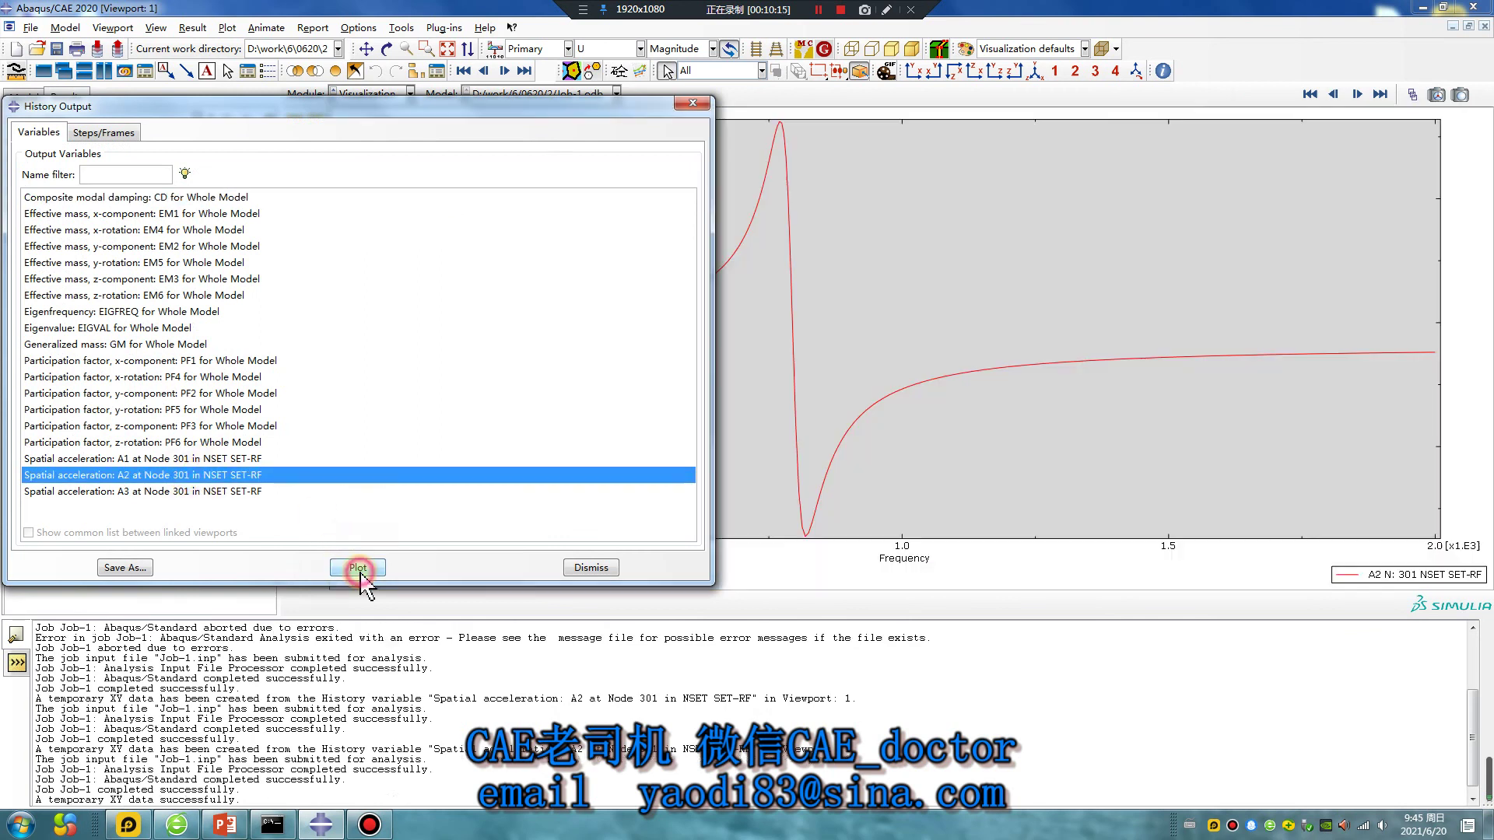
{"action": "left_click", "coordinate": [692, 102]}
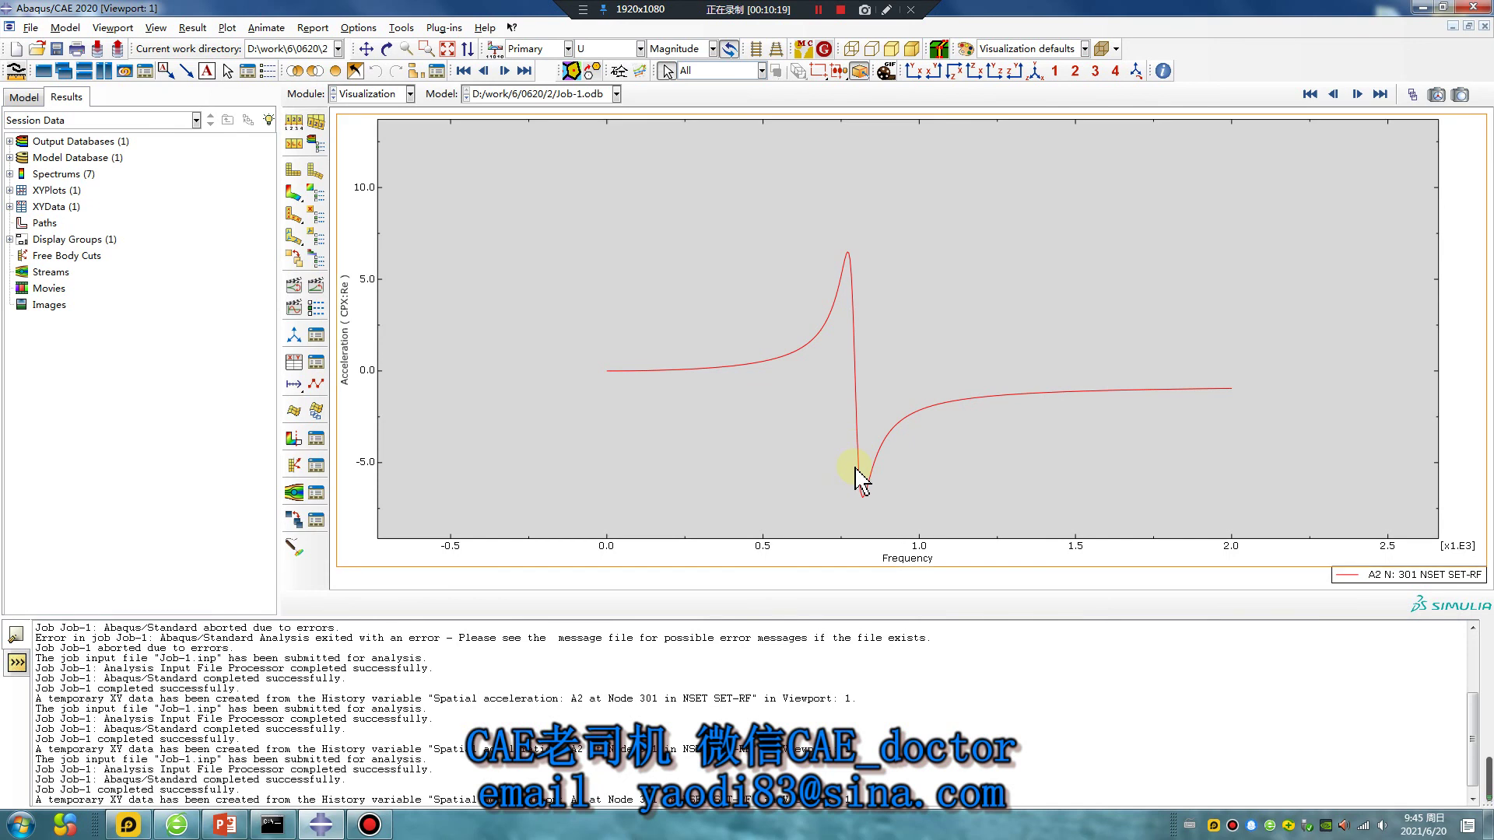
{"action": "left_click", "coordinate": [115, 28]}
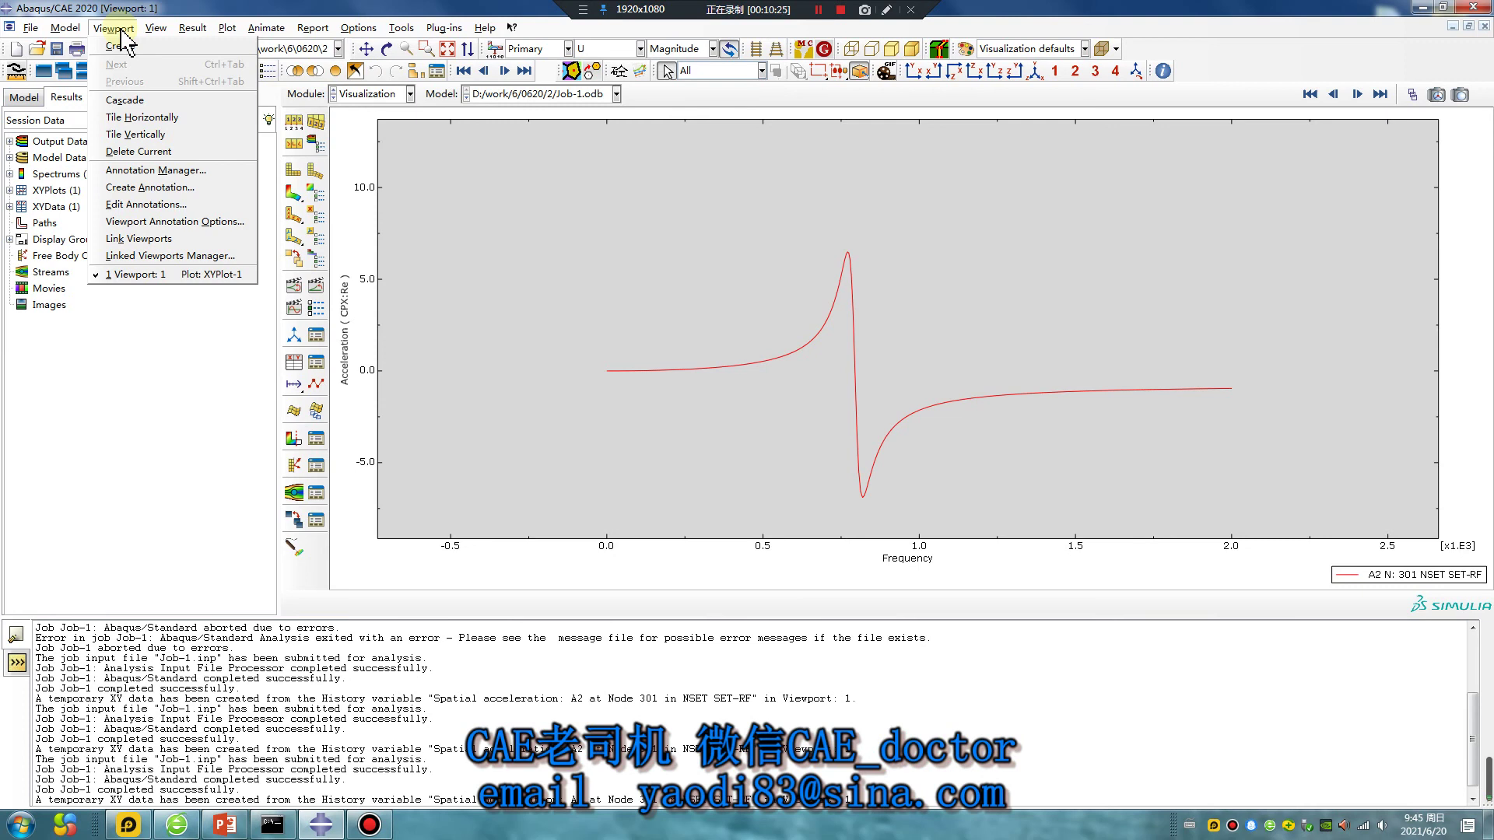
{"action": "mouse_move", "coordinate": [192, 28]}
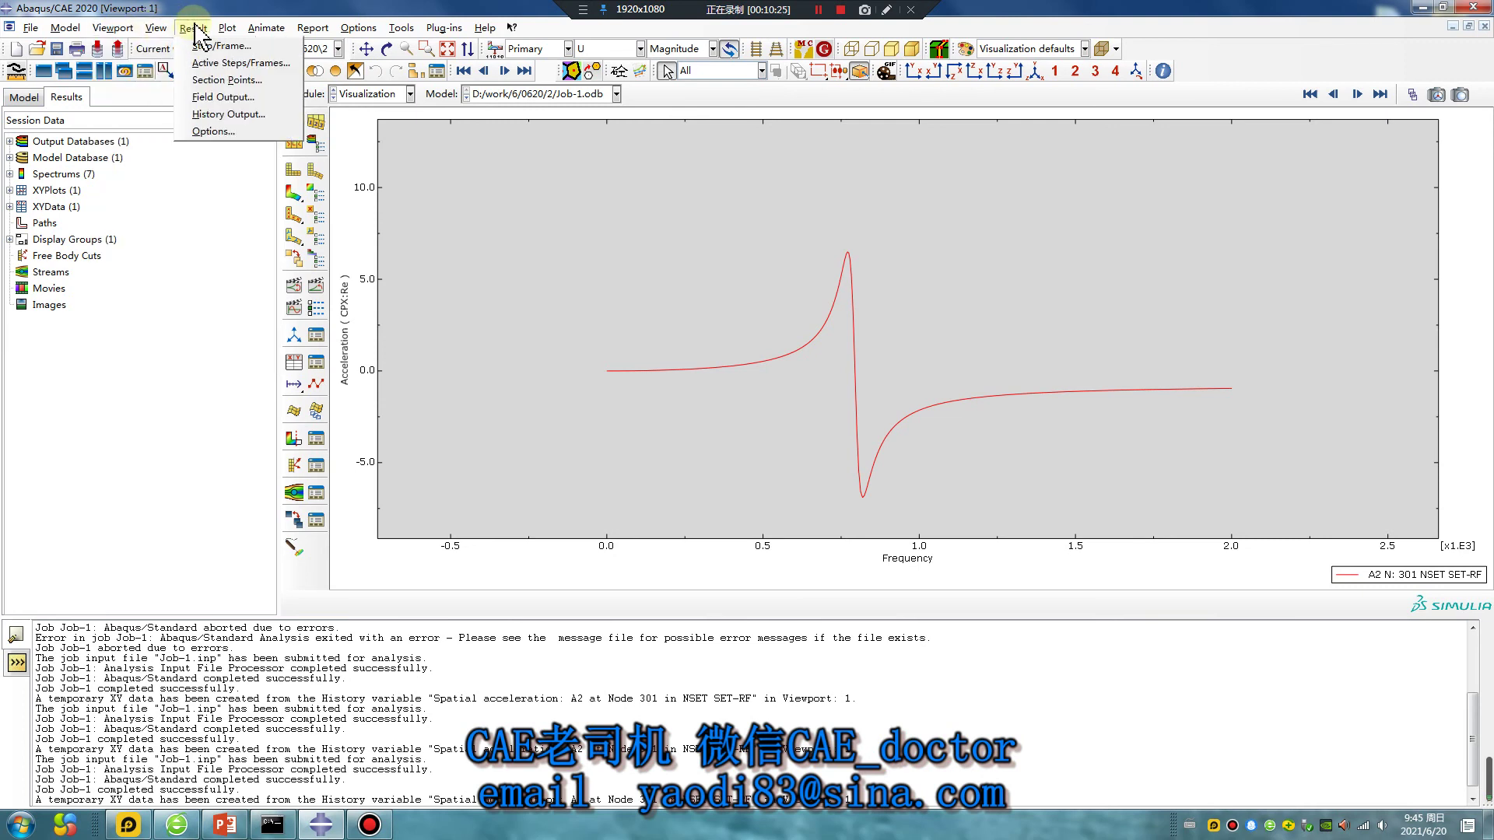
{"action": "left_click", "coordinate": [226, 80]}
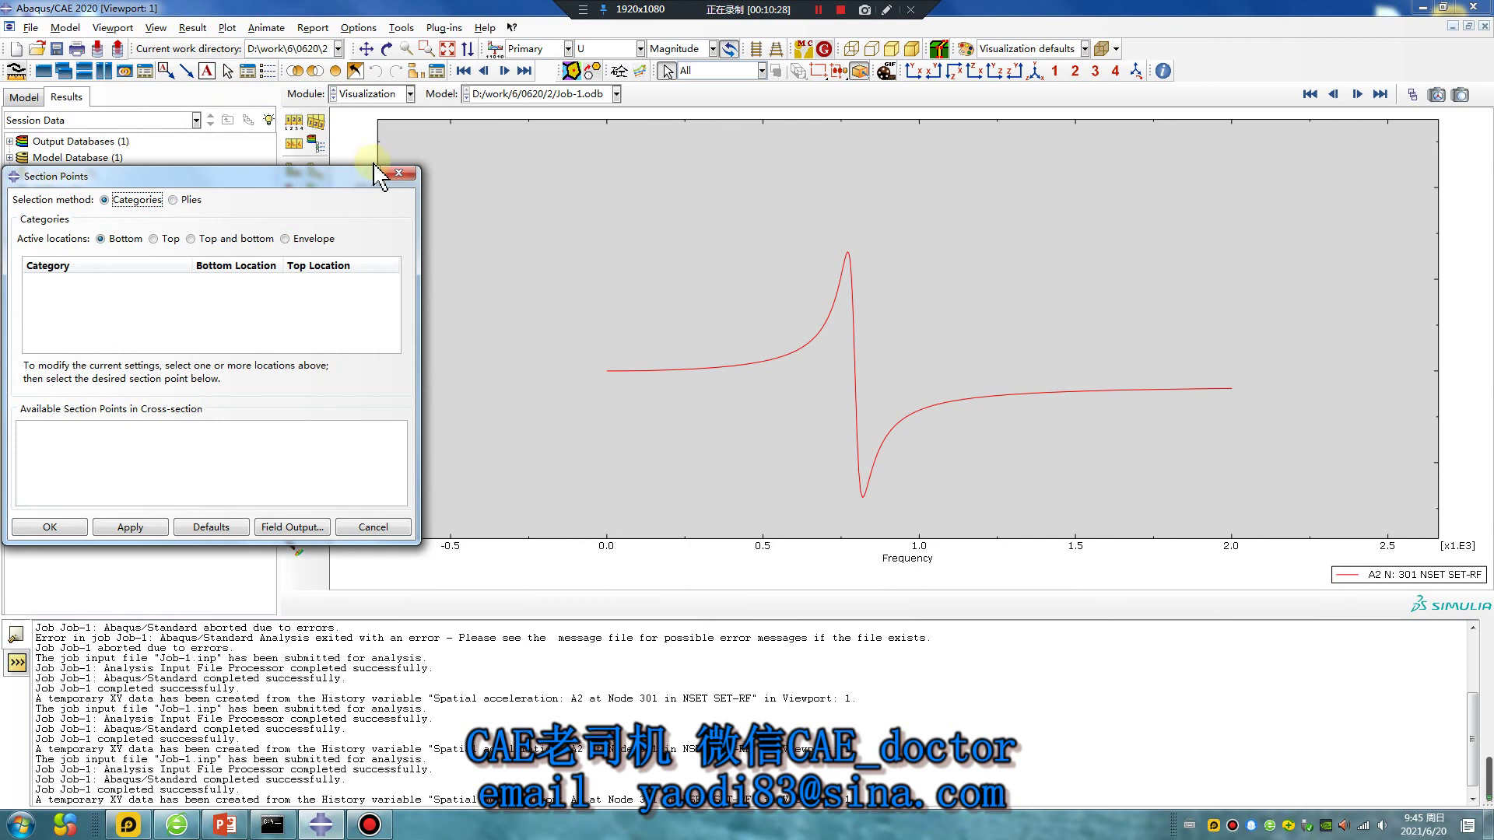
{"action": "left_click", "coordinate": [399, 172]}
Set the numeric form of complex results to Magnitude in the result options and apply it.
{"action": "left_click", "coordinate": [193, 28]}
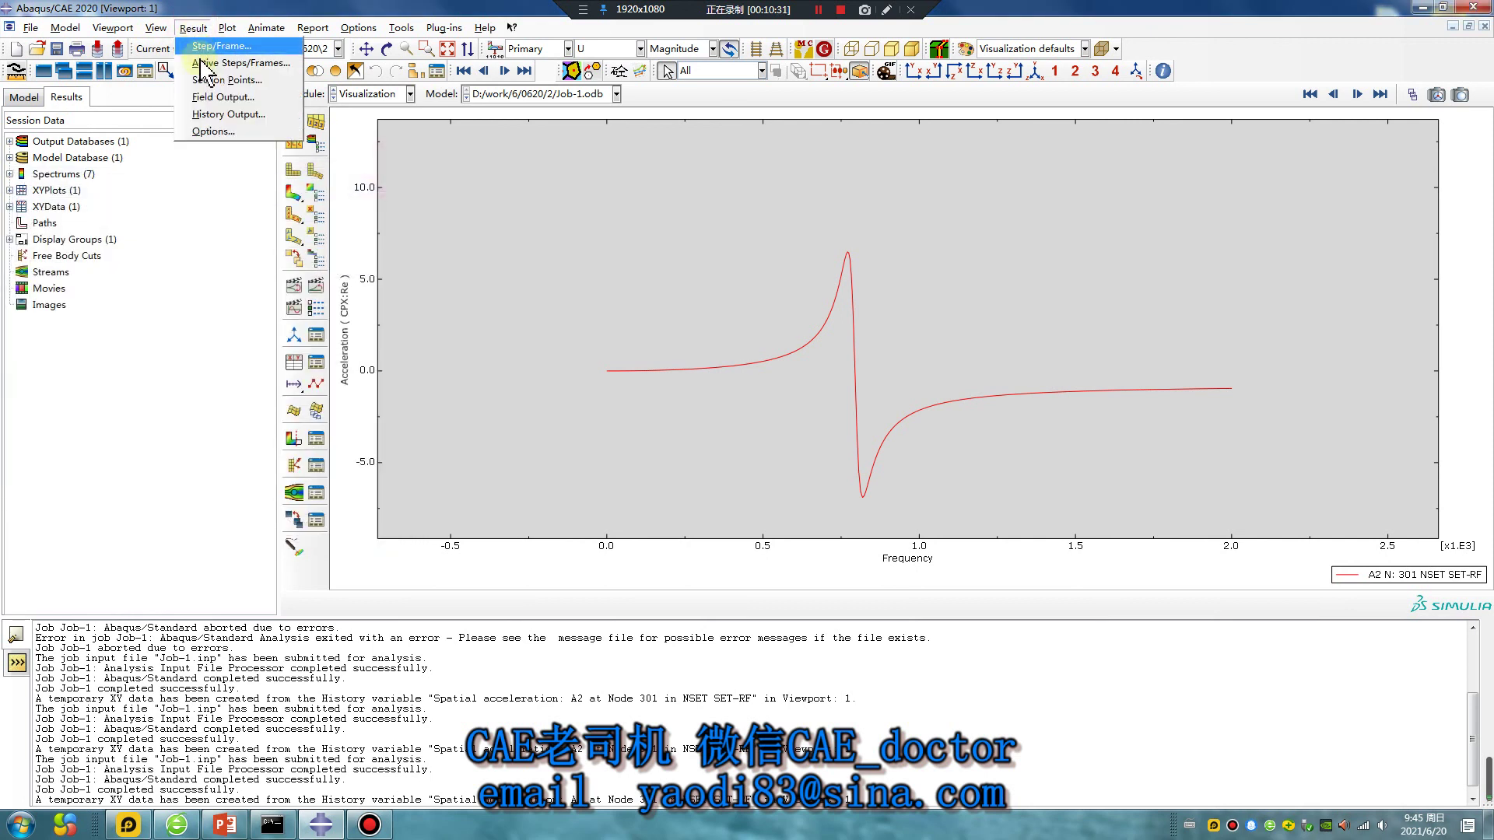
{"action": "left_click", "coordinate": [209, 132]}
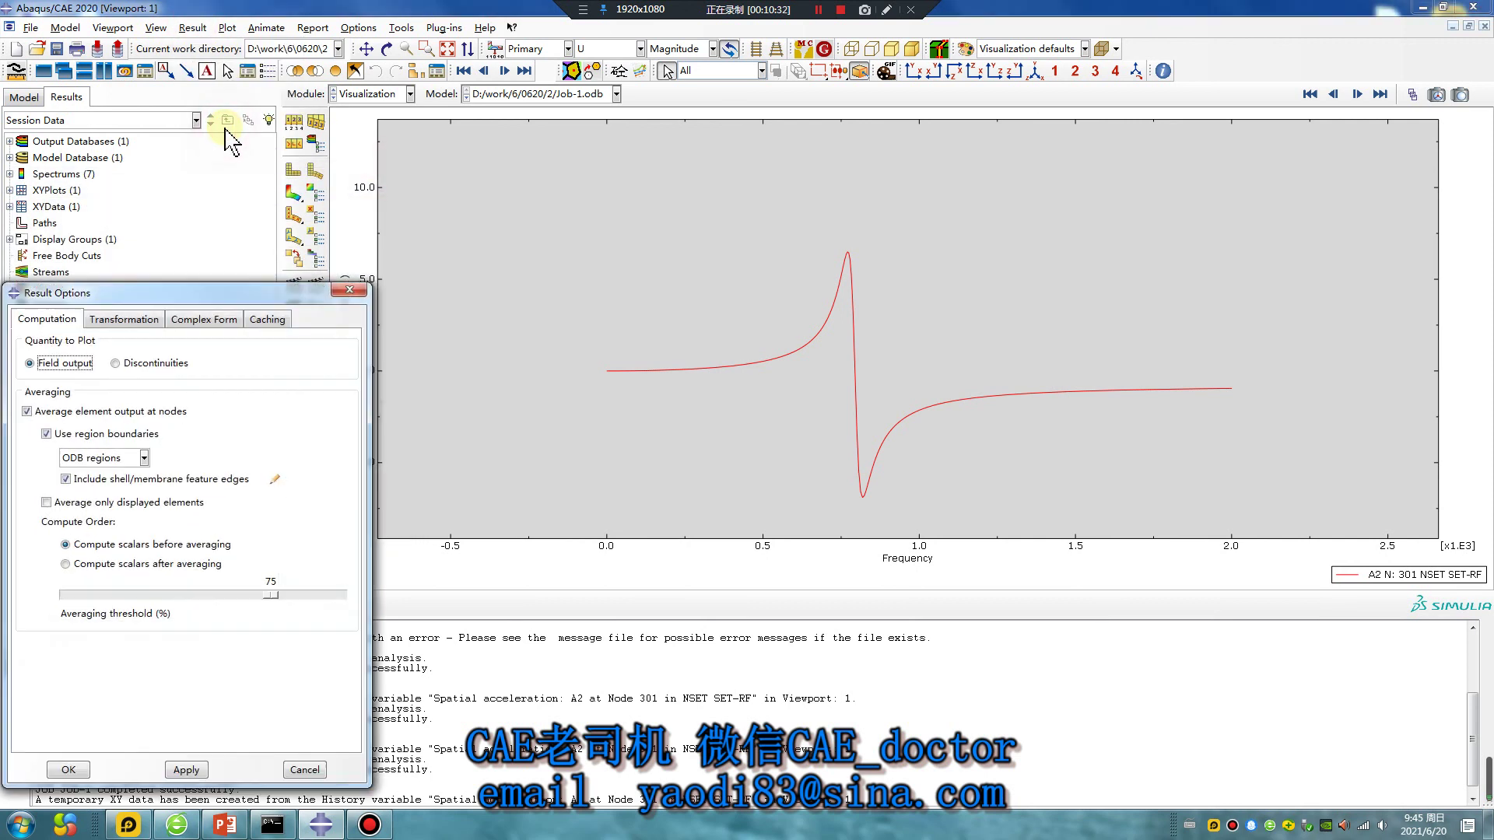
{"action": "left_click", "coordinate": [224, 320]}
{"action": "left_click_drag", "start_coordinate": [249, 292], "coordinate": [476, 236]}
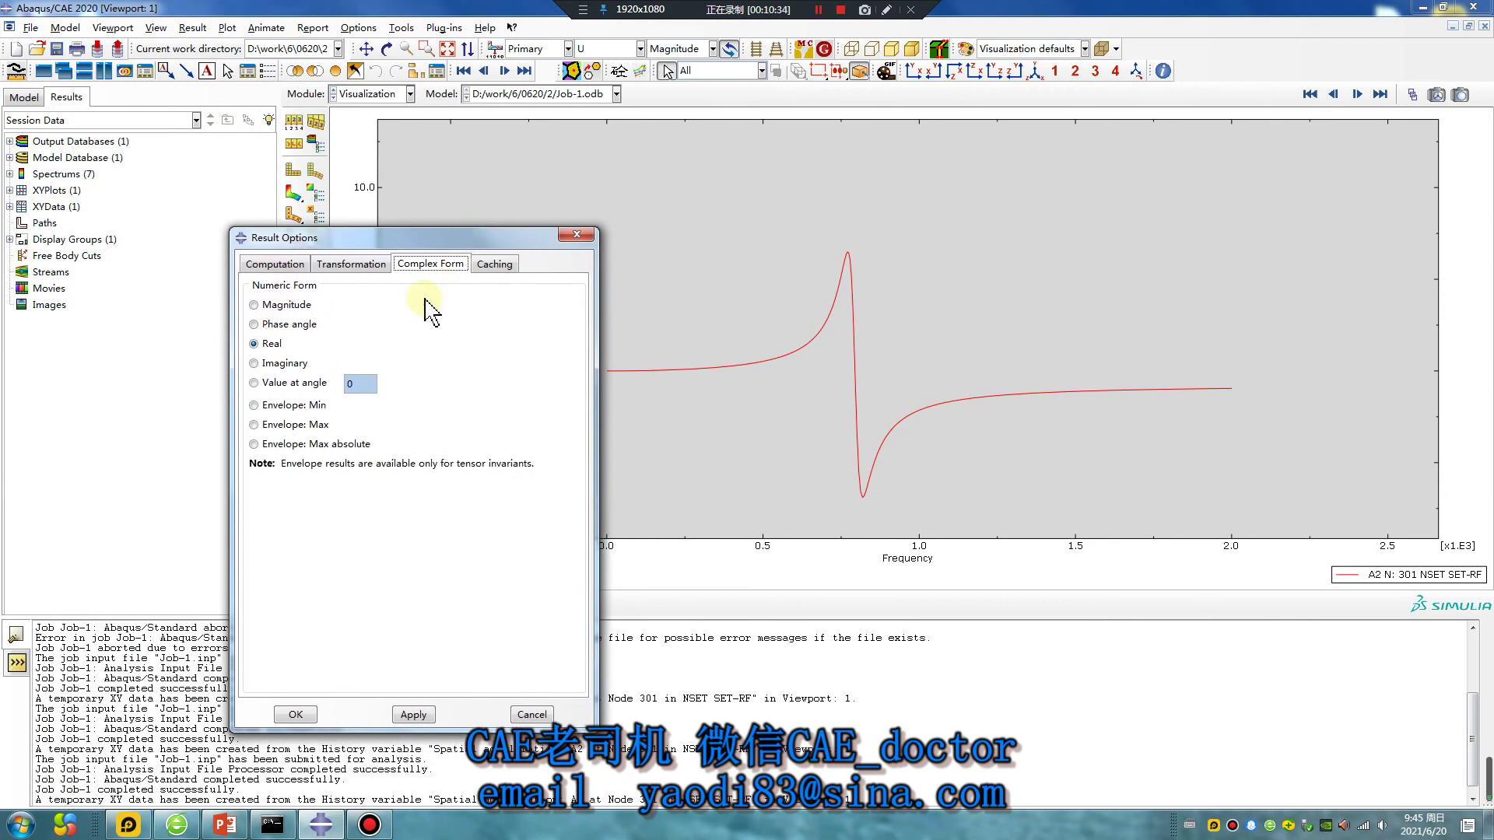
{"action": "left_click", "coordinate": [256, 306]}
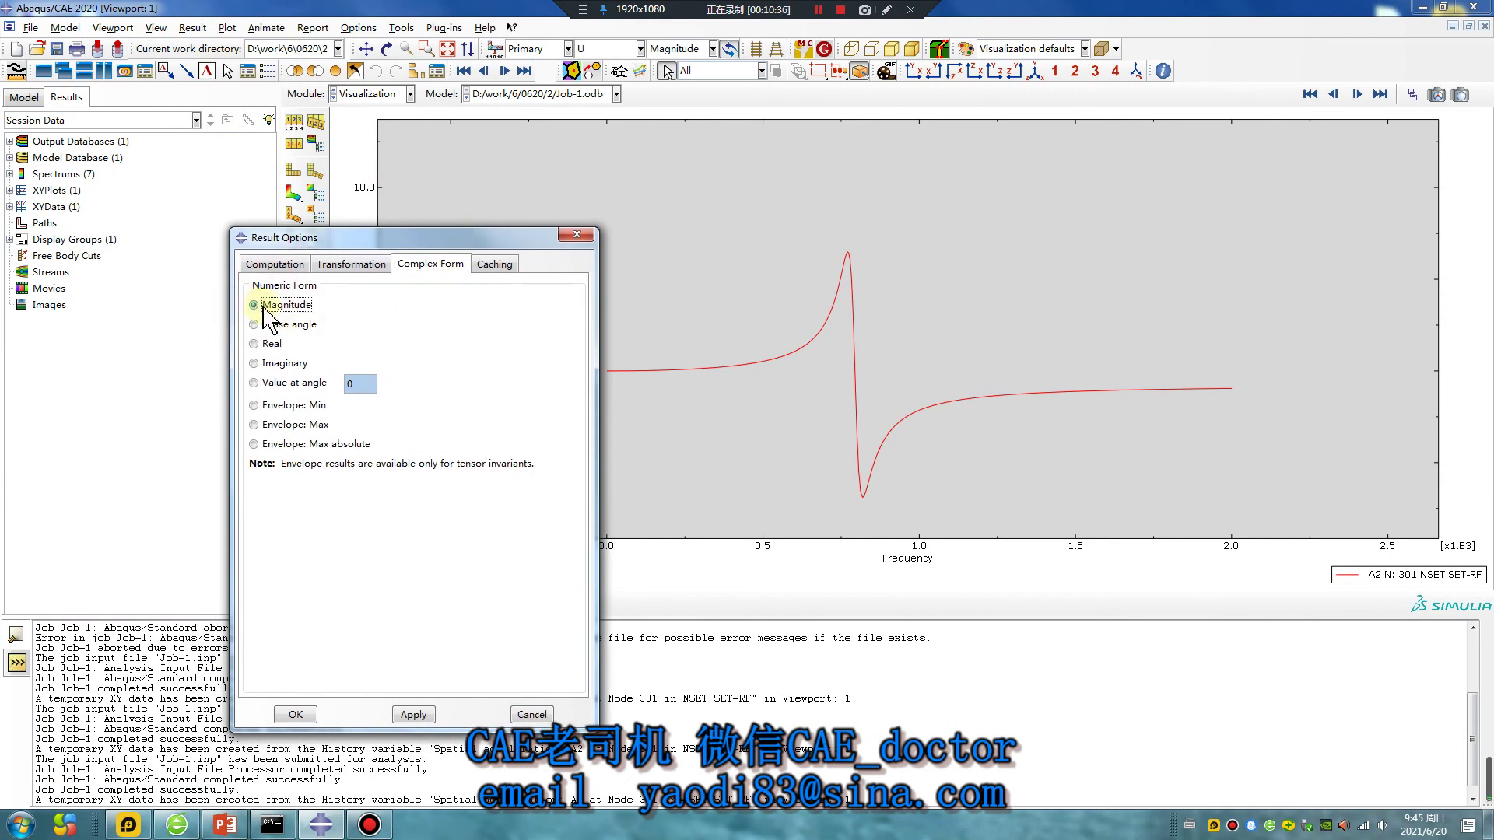
{"action": "left_click", "coordinate": [412, 713]}
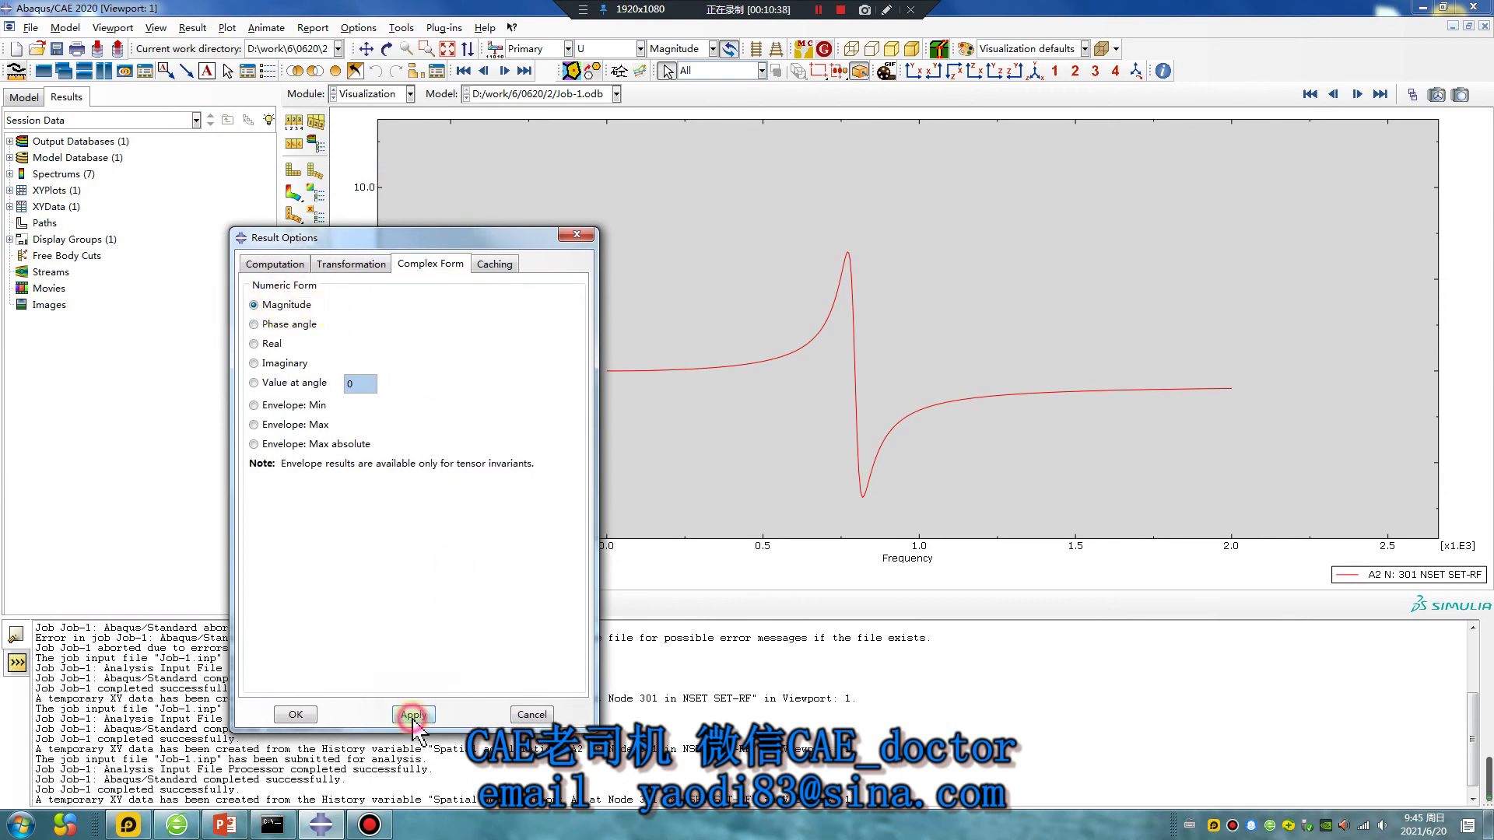
{"action": "left_click", "coordinate": [576, 234]}
Plot the A2 spatial acceleration history at Node 301 in SET-RF again using the magnitude form.
{"action": "left_click", "coordinate": [293, 362]}
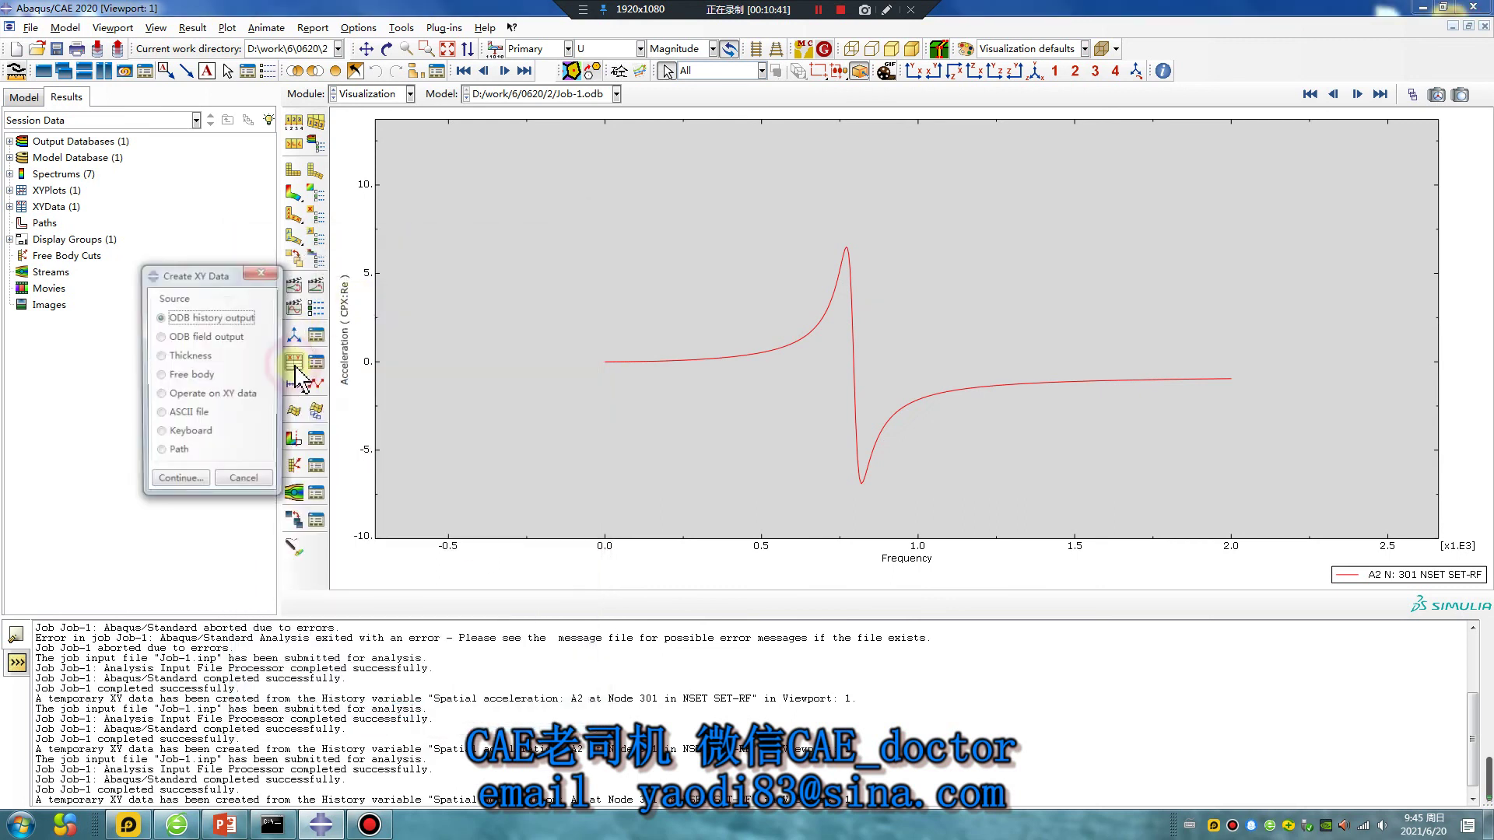
{"action": "left_click", "coordinate": [194, 482]}
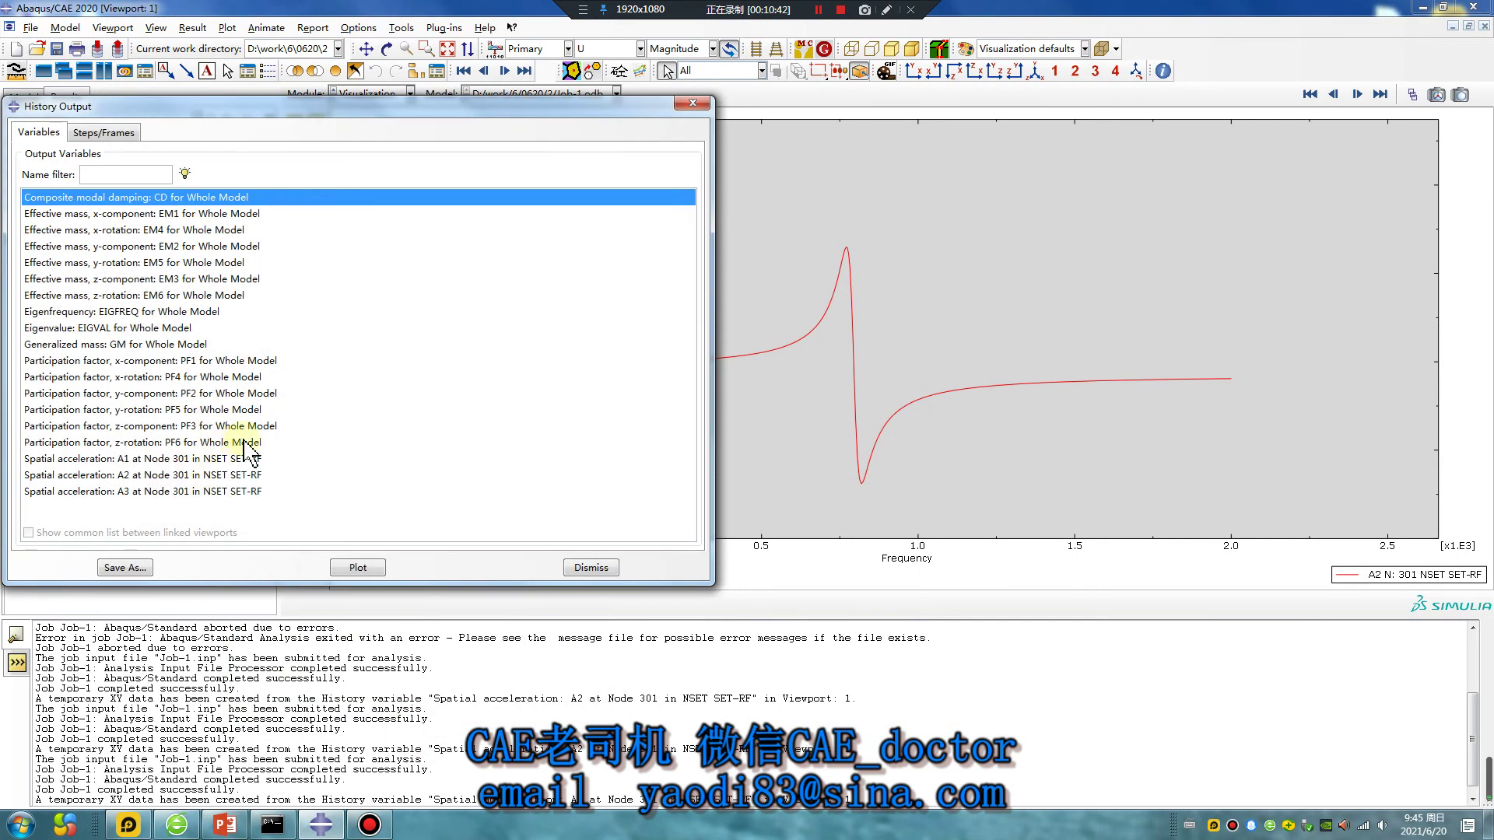
{"action": "left_click", "coordinate": [135, 476]}
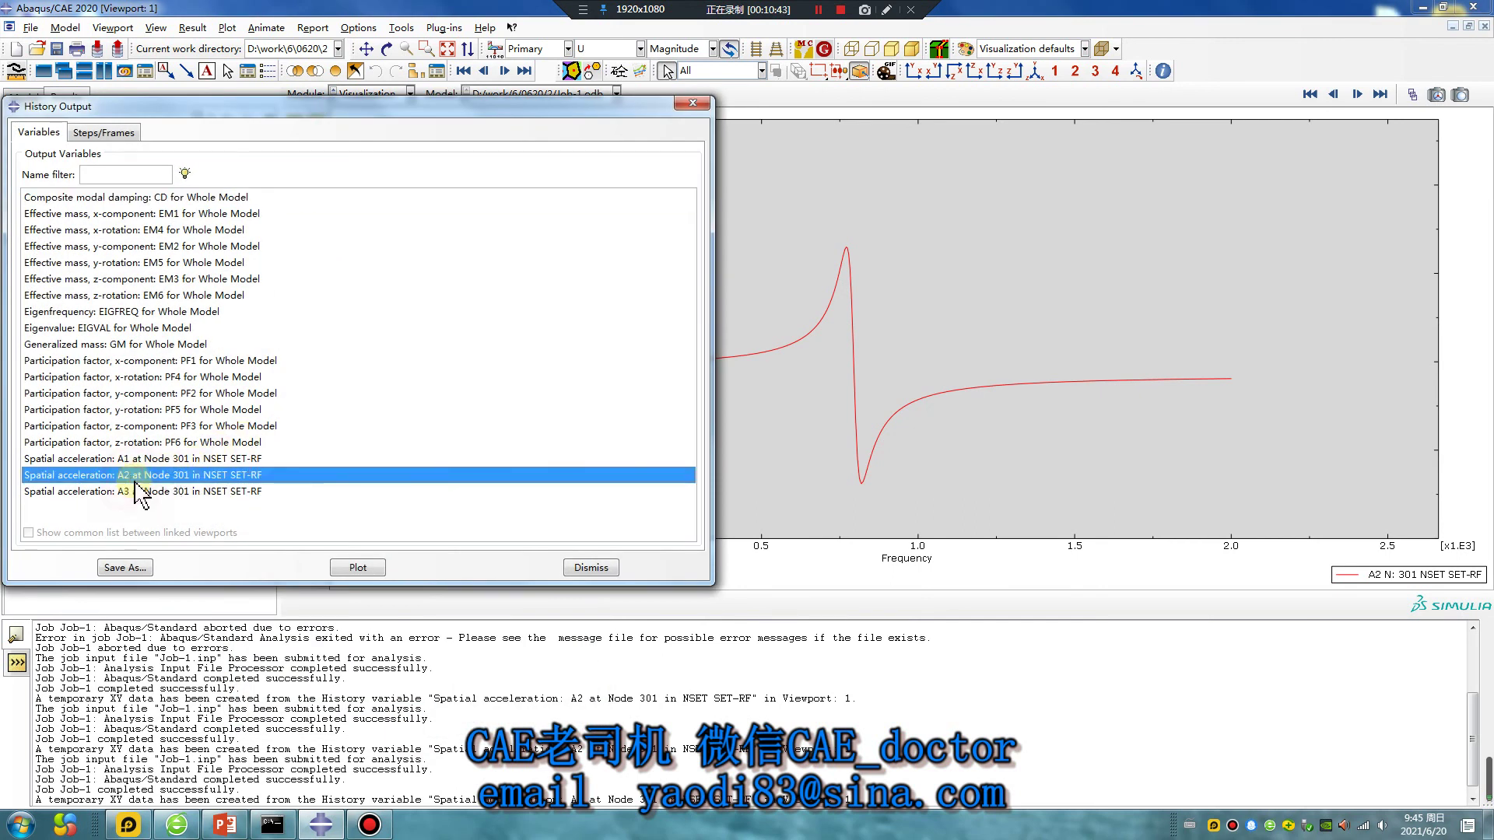
{"action": "left_click", "coordinate": [358, 568]}
{"action": "left_click", "coordinate": [693, 103]}
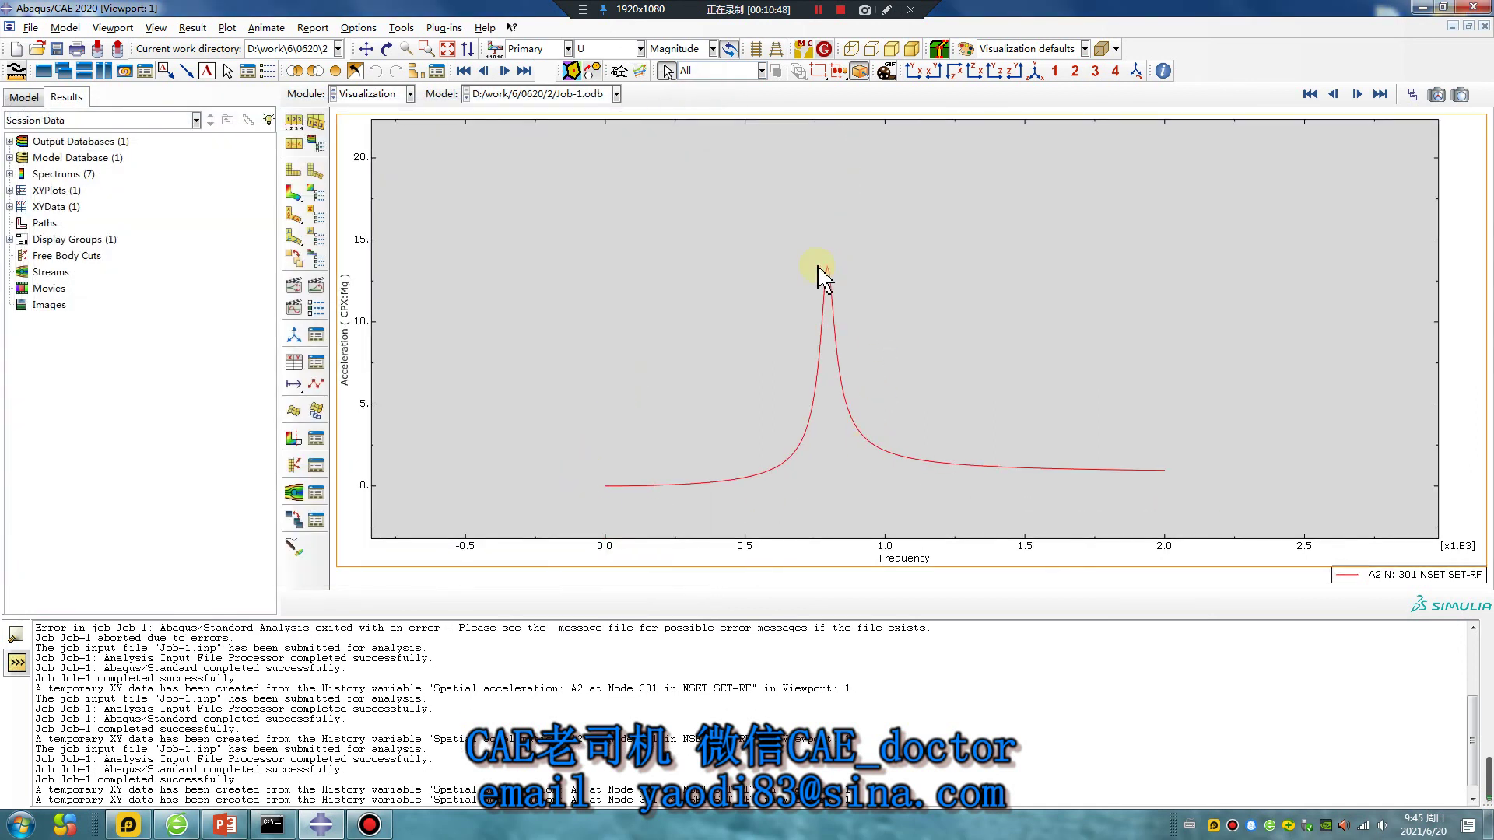
Probe the frequency and acceleration values at the peak of the A2 magnitude curve.
{"action": "left_click", "coordinate": [294, 546]}
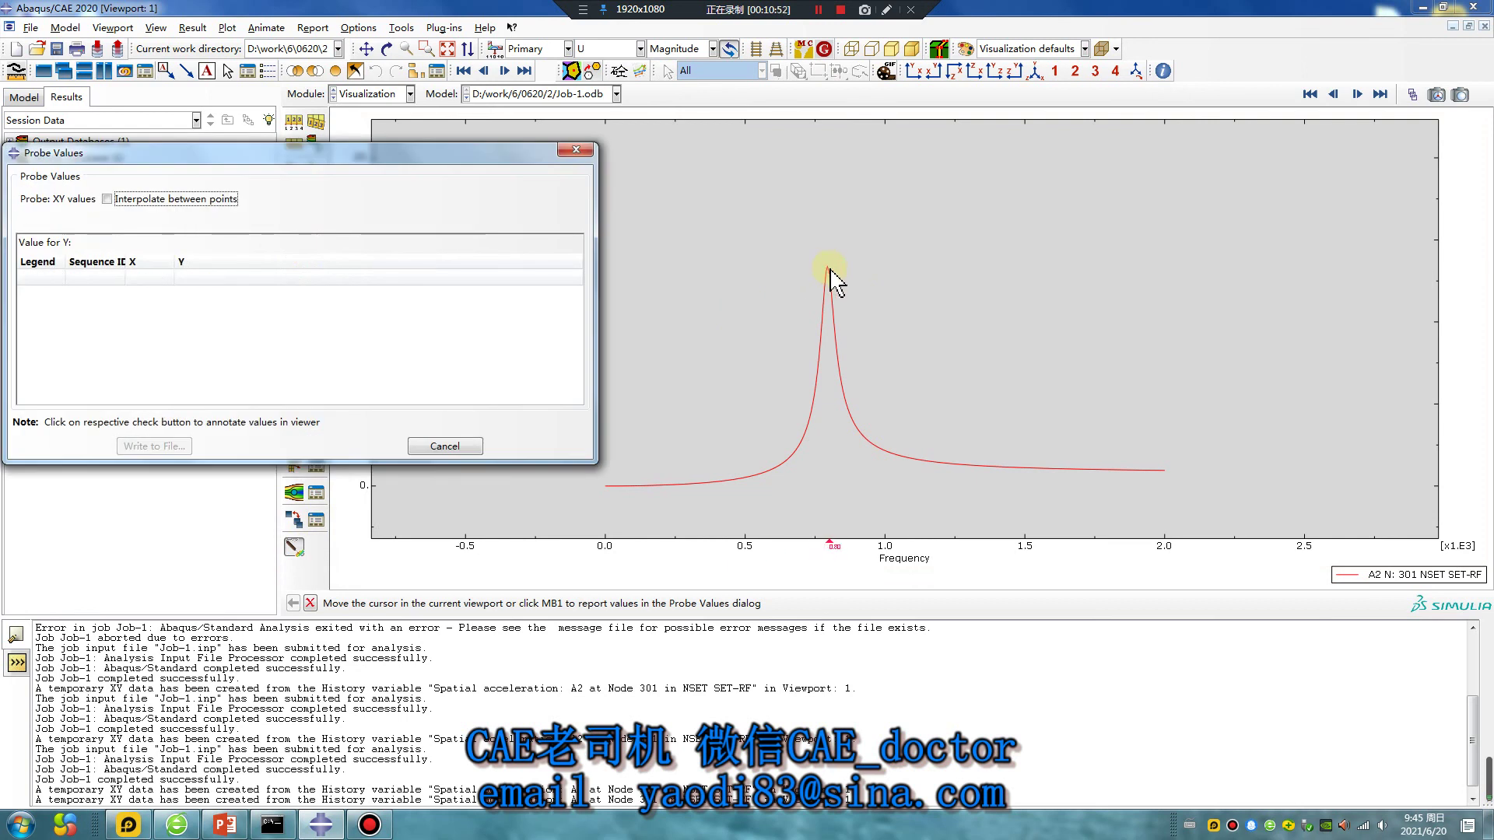
{"action": "left_click", "coordinate": [829, 270]}
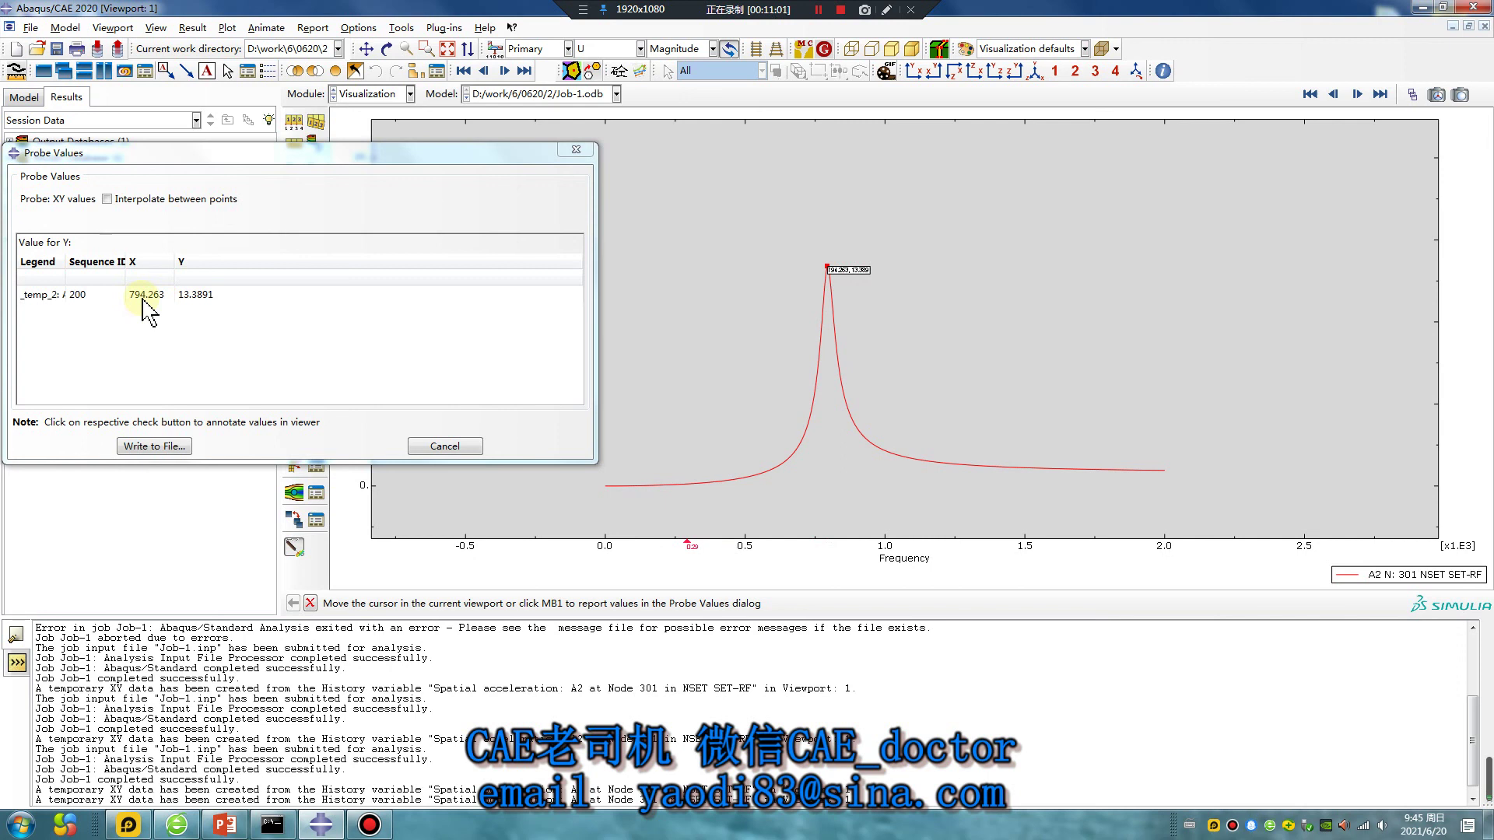
{"action": "left_click", "coordinate": [576, 150]}
{"action": "left_click", "coordinate": [300, 364]}
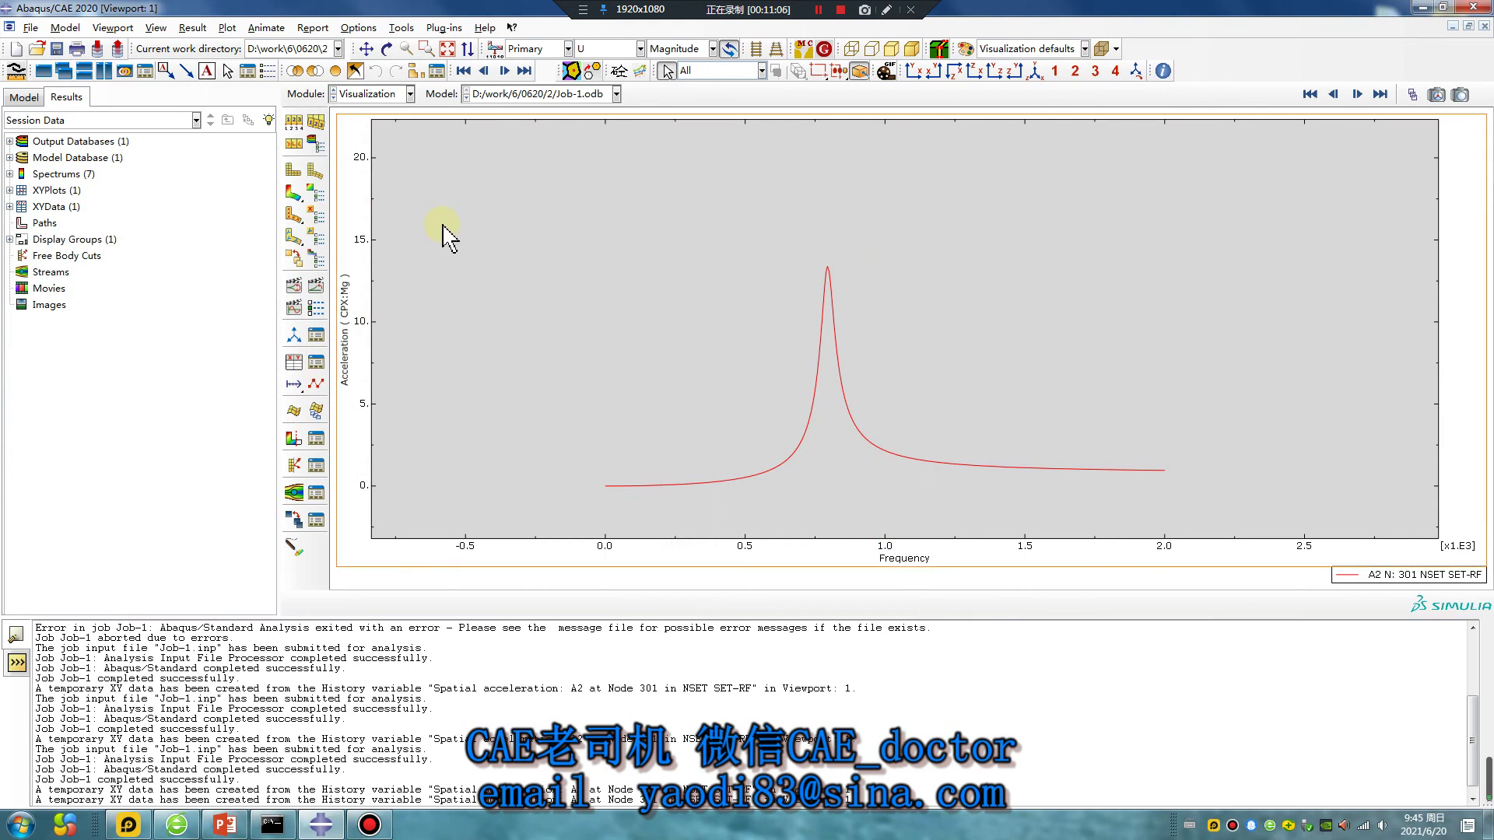
Switch to the PowerPoint presentation with the ABAQUS tutorial title slide.
{"action": "left_click", "coordinate": [225, 824]}
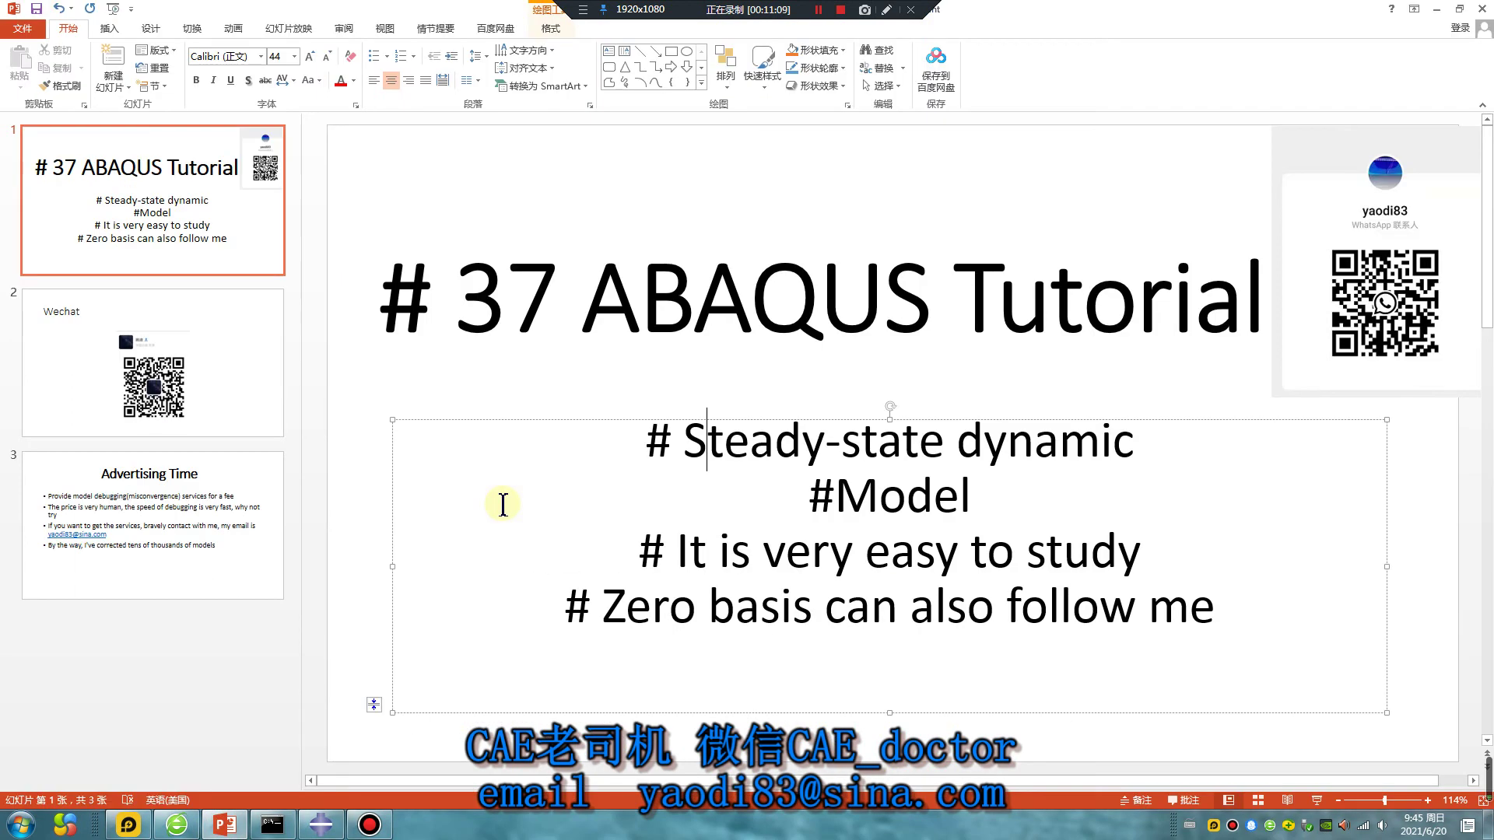